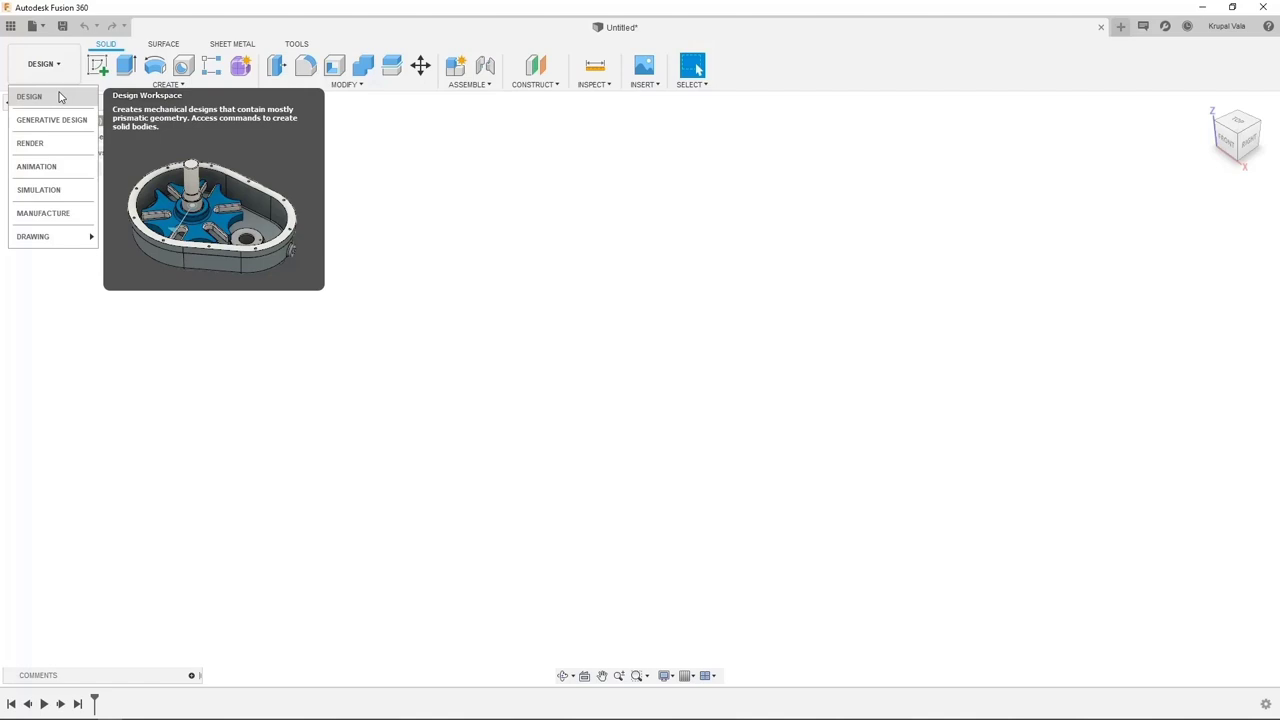
Step: Switch to the Manufacture workspace and examine the milling commands for setups, 3D toolpaths, management and inspection
left_click(60, 213)
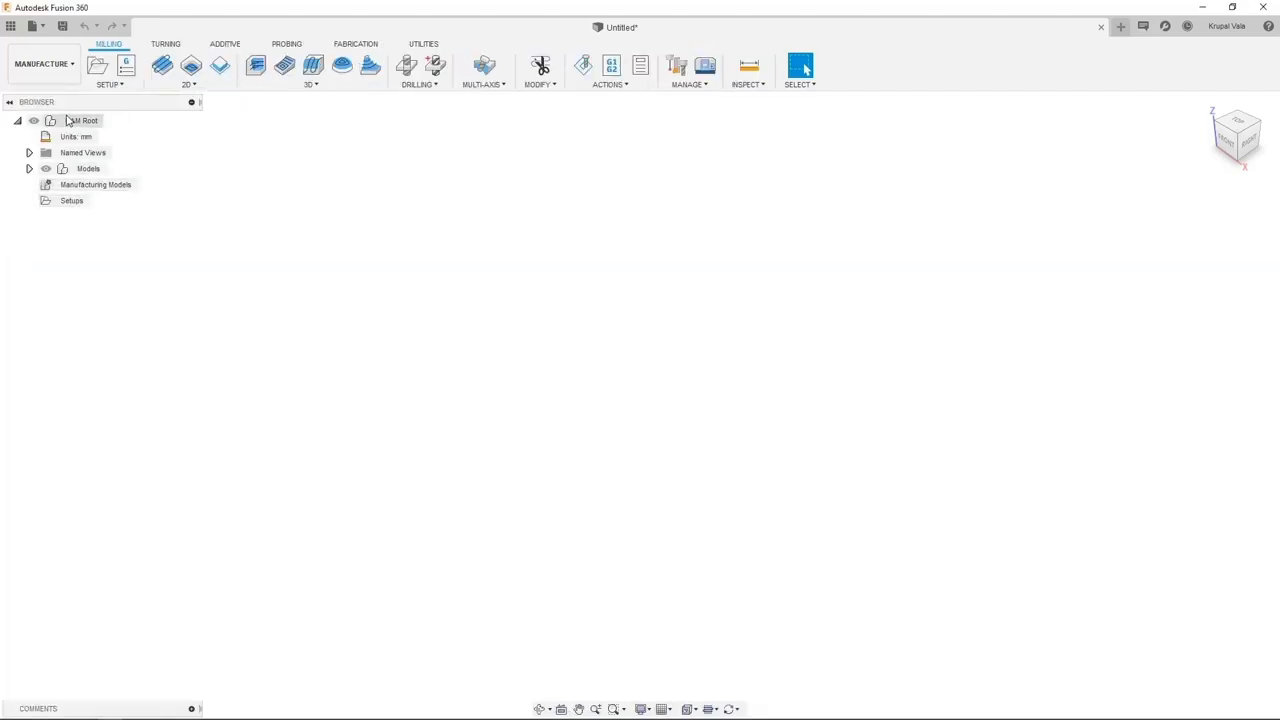
left_click(66, 201)
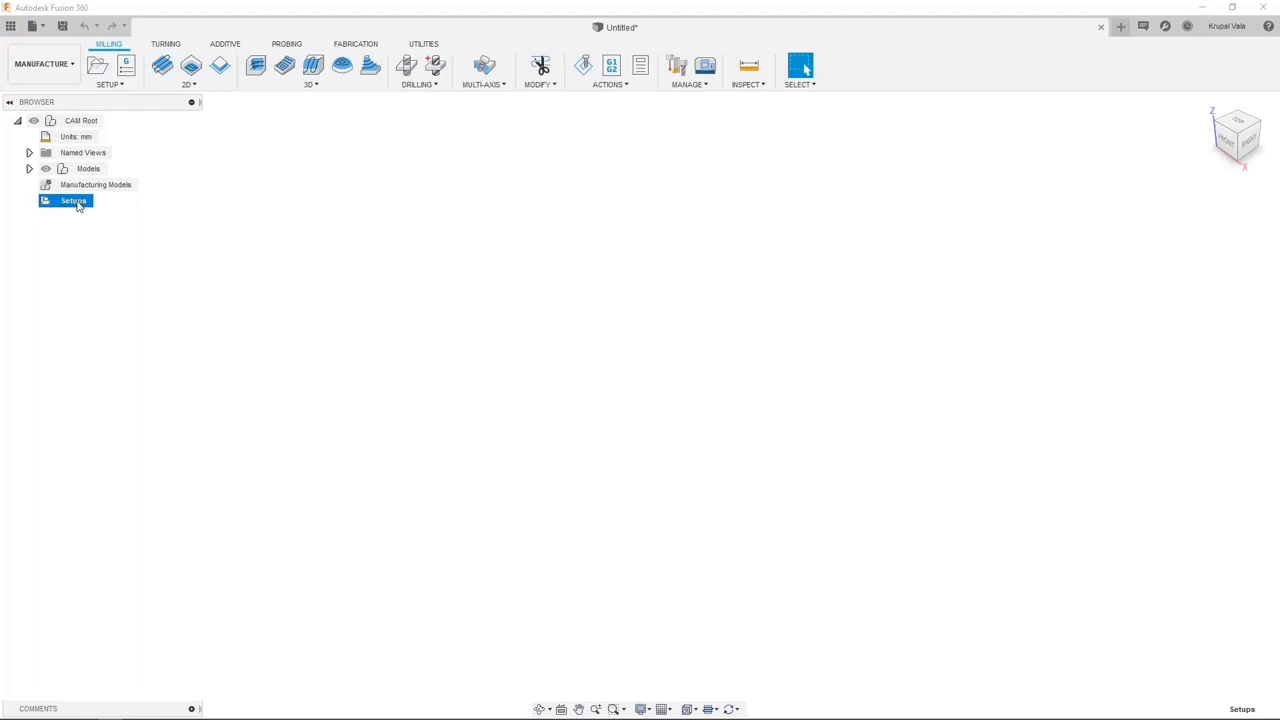
left_click(113, 85)
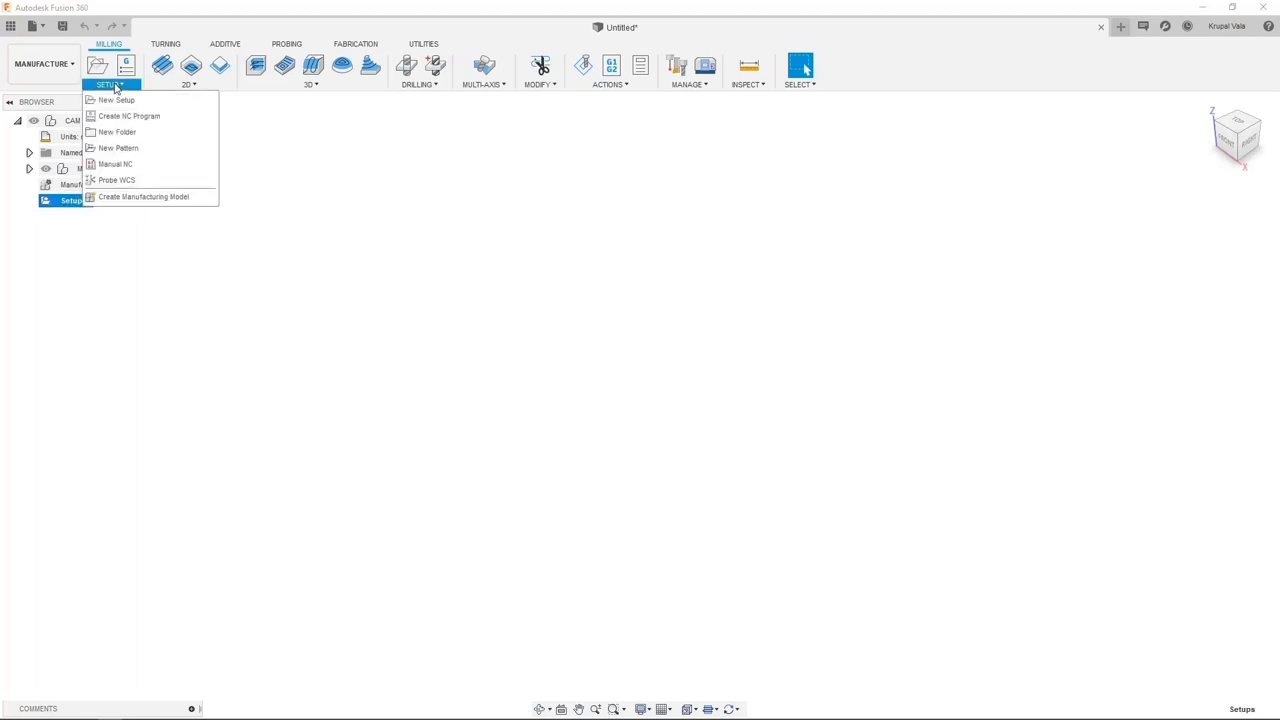
mouse_move(305, 88)
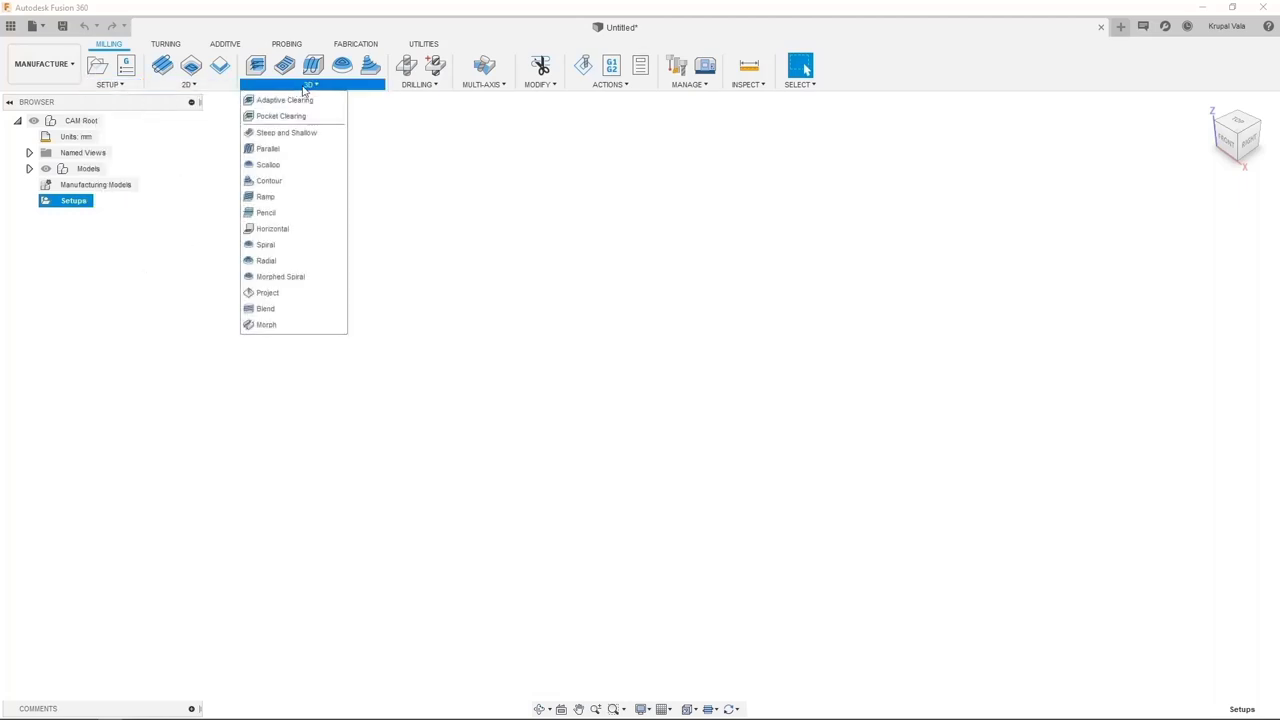
mouse_move(690, 85)
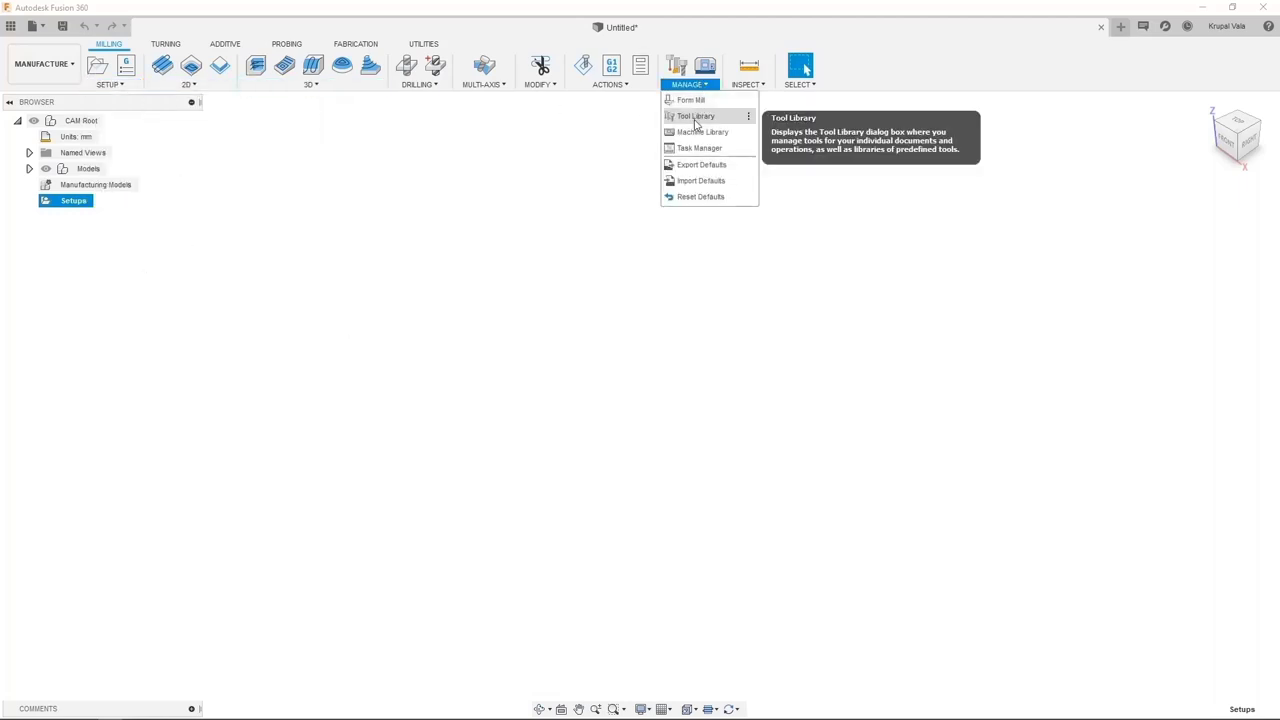
mouse_move(752, 90)
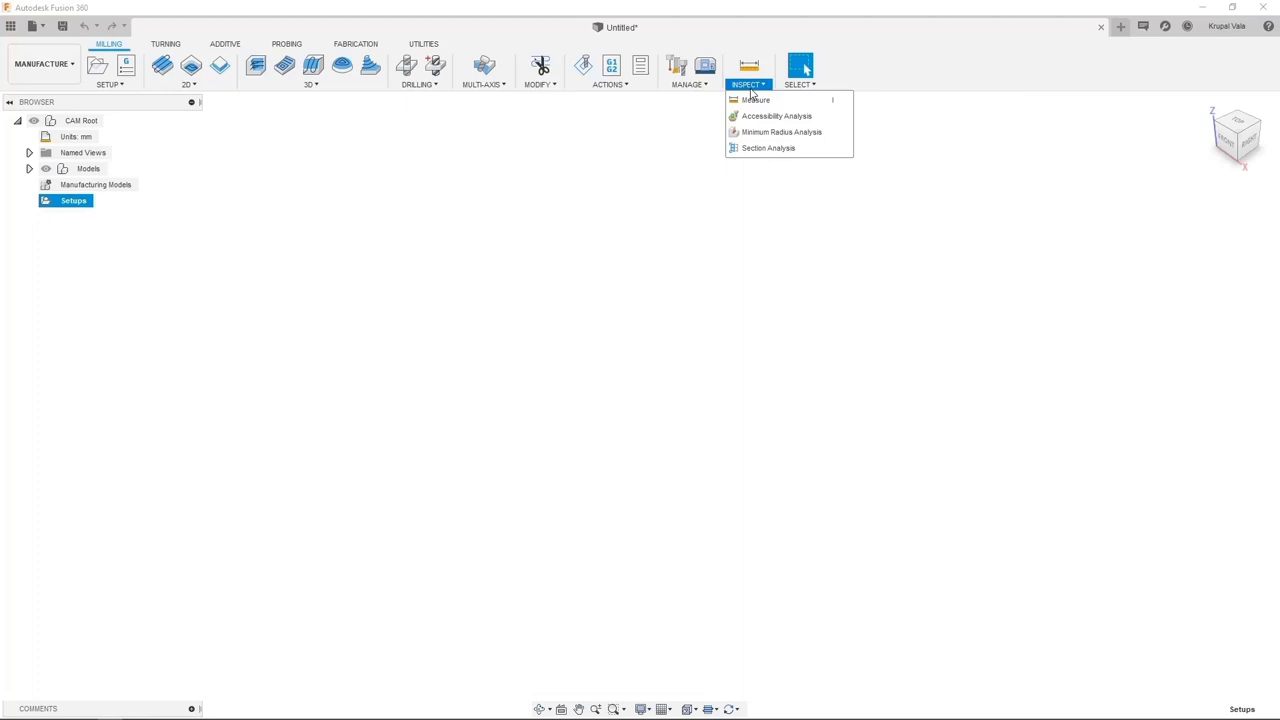
left_click(314, 294)
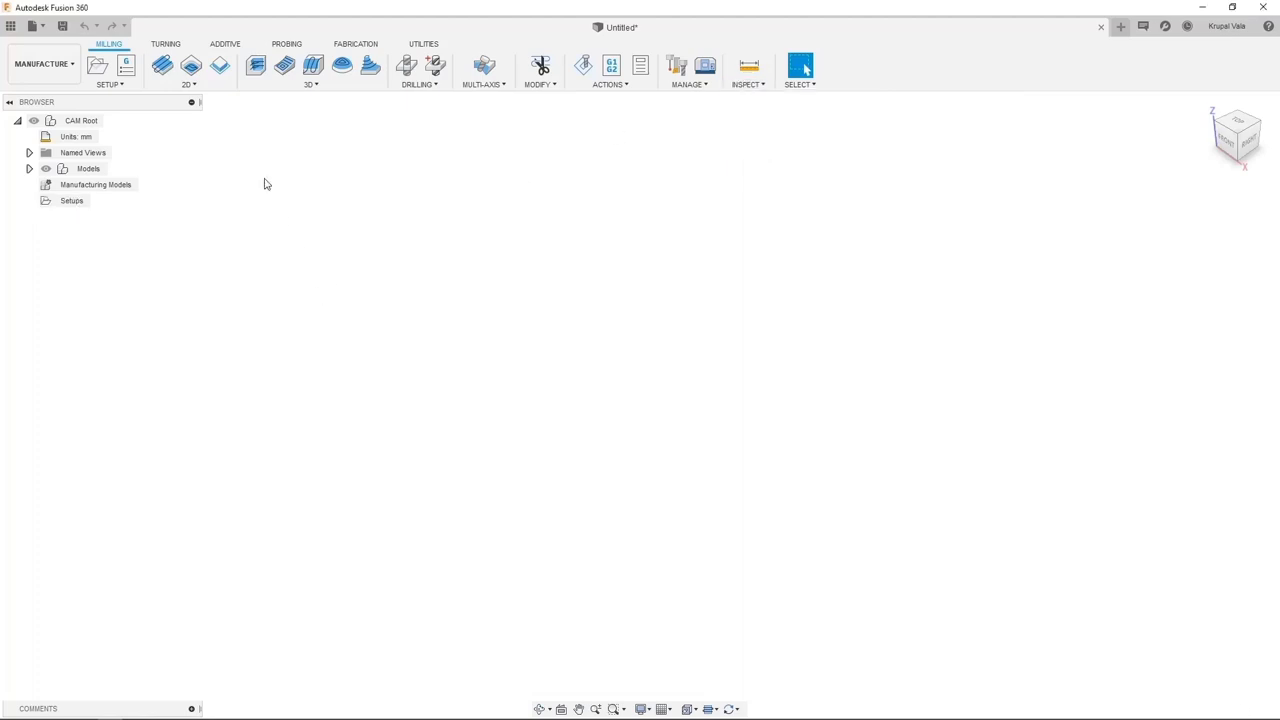
Step: Examine the turning, additive, probing and fabrication command sets, and return to the Design workspace
left_click(165, 46)
left_click(225, 46)
left_click(286, 46)
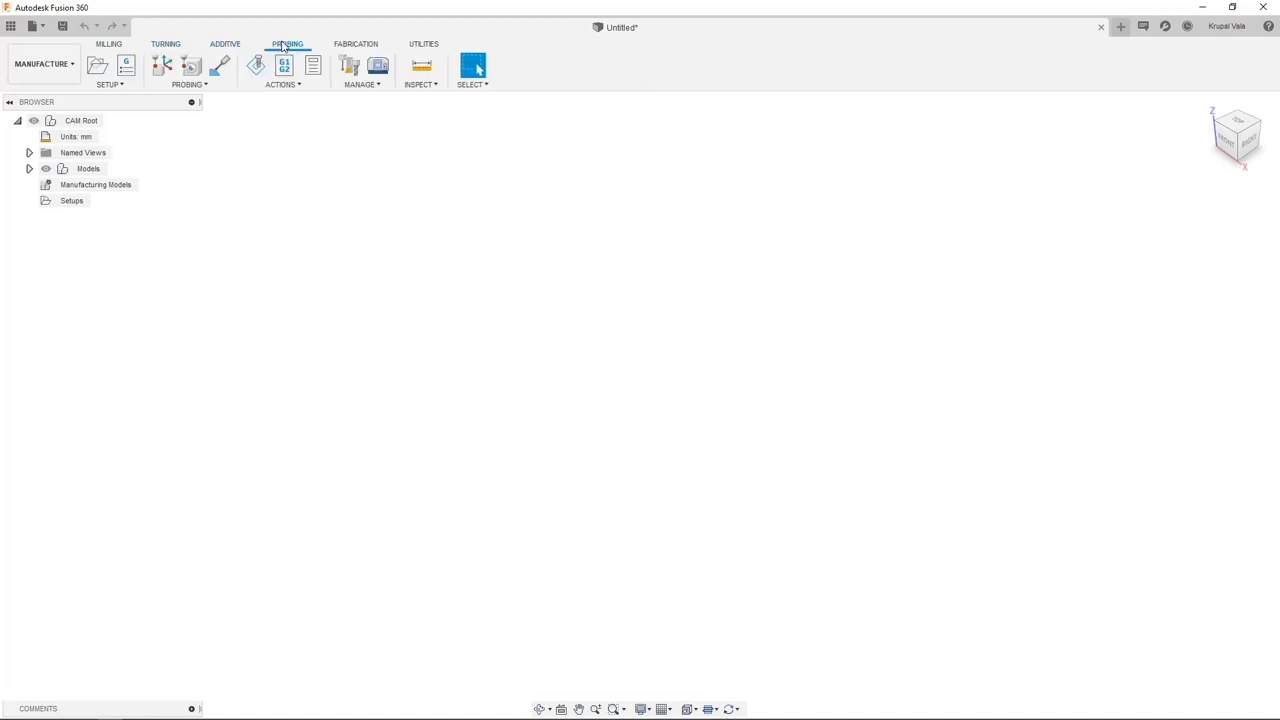
left_click(343, 45)
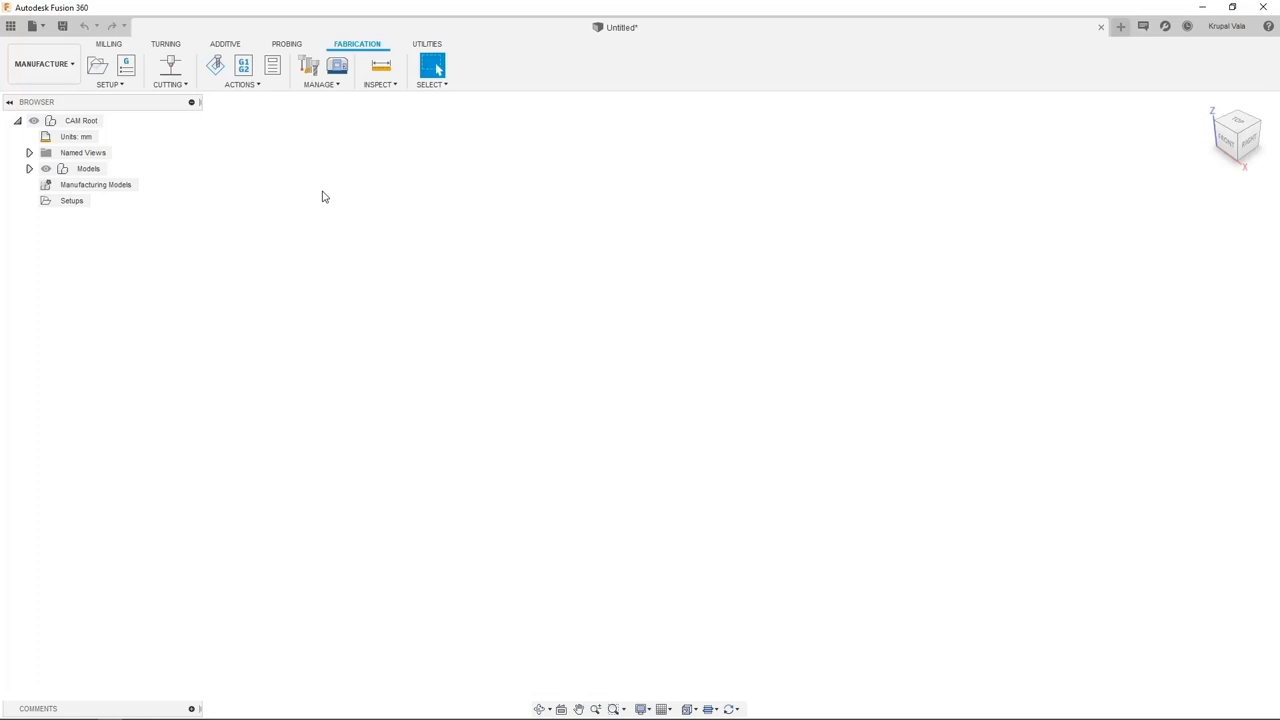
left_click(72, 72)
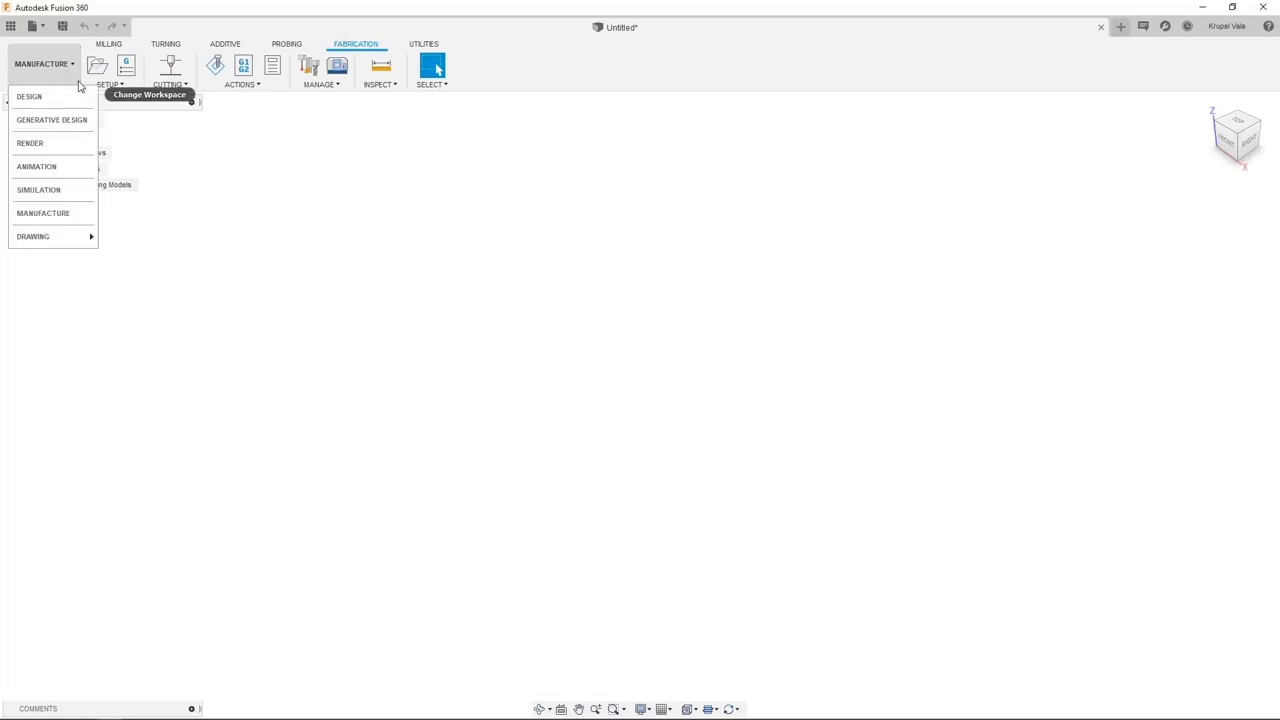
left_click(30, 97)
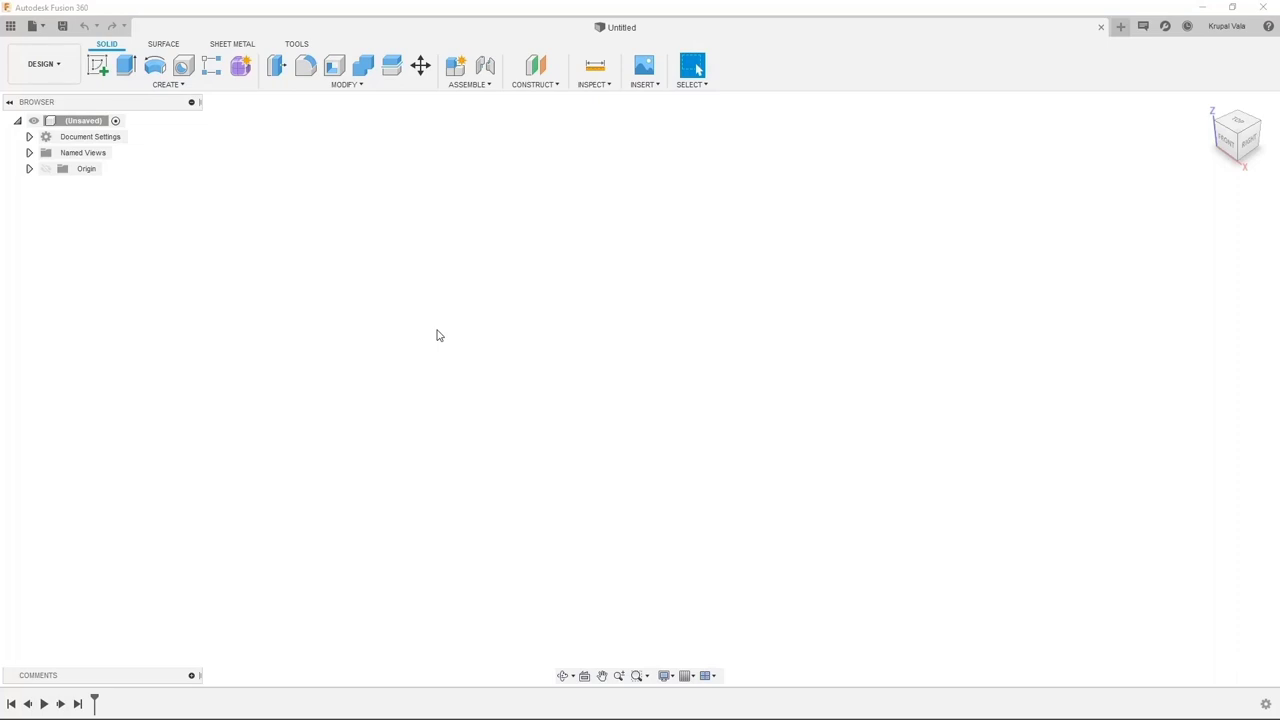
Step: Open the Aerospace Housing design from the Milling folder and collapse its Setups and NC Programs groups
left_click(10, 26)
double_click(103, 148)
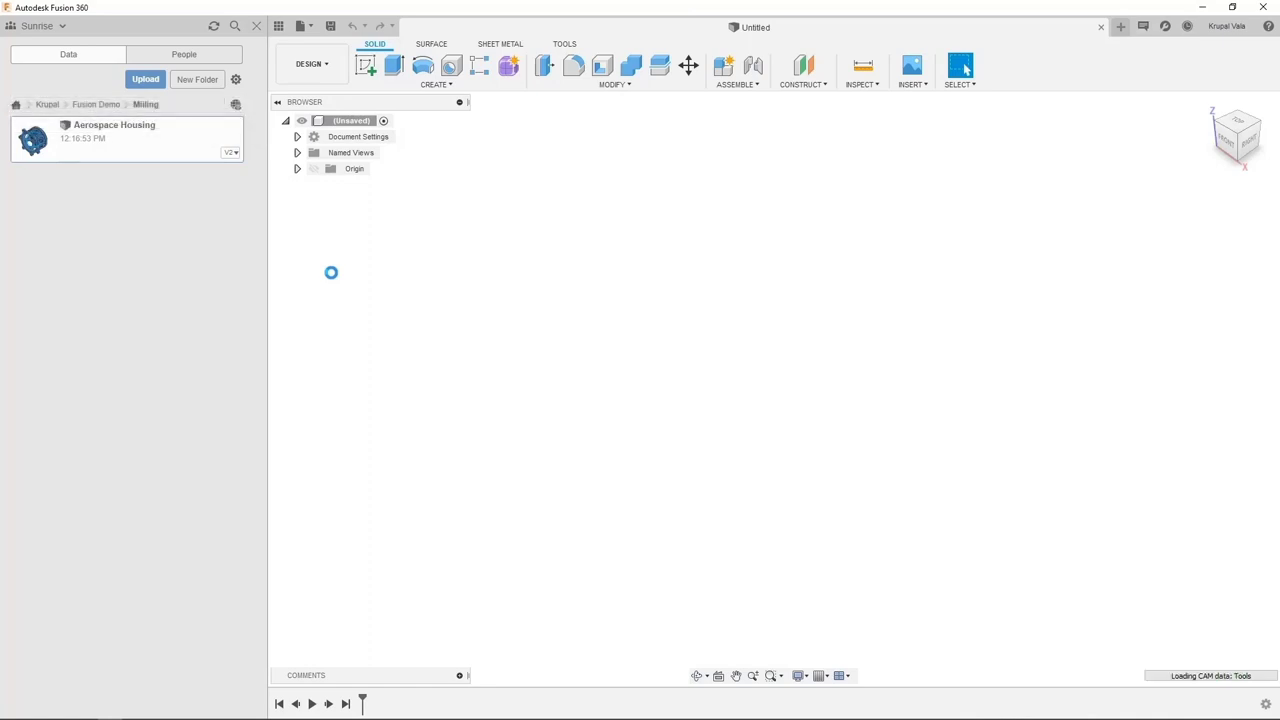
left_click(1217, 103)
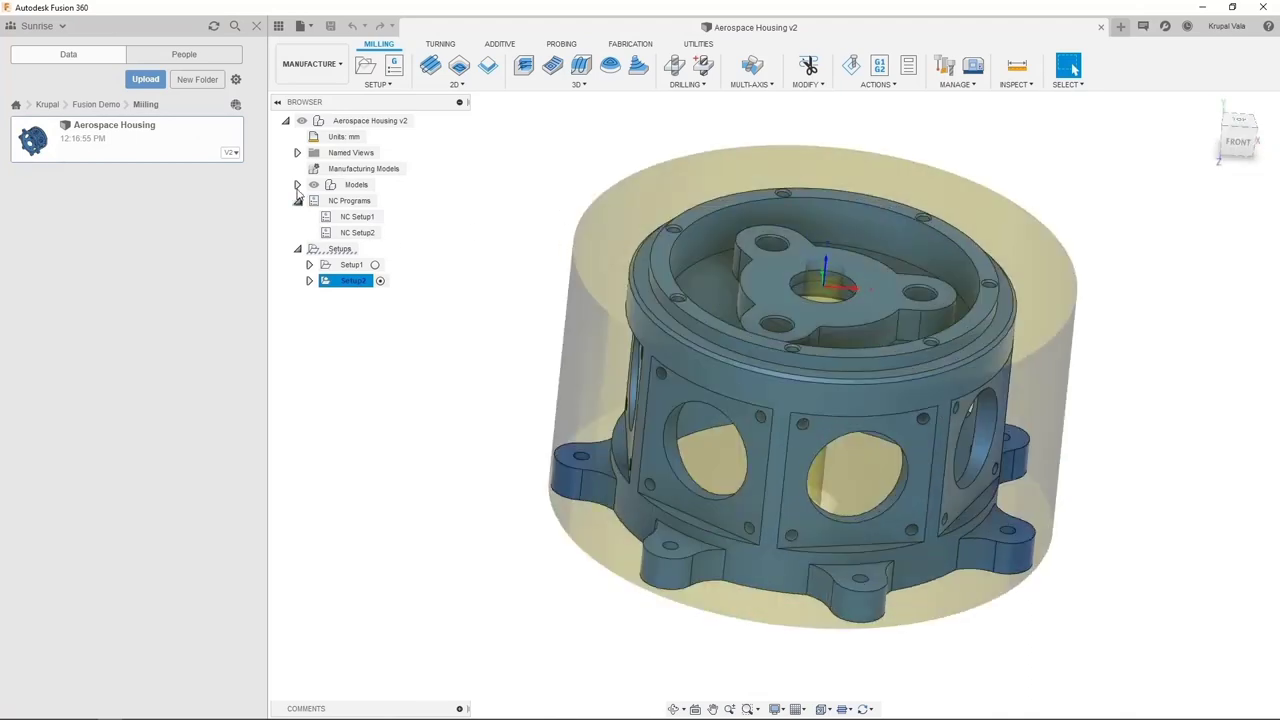
left_click(256, 26)
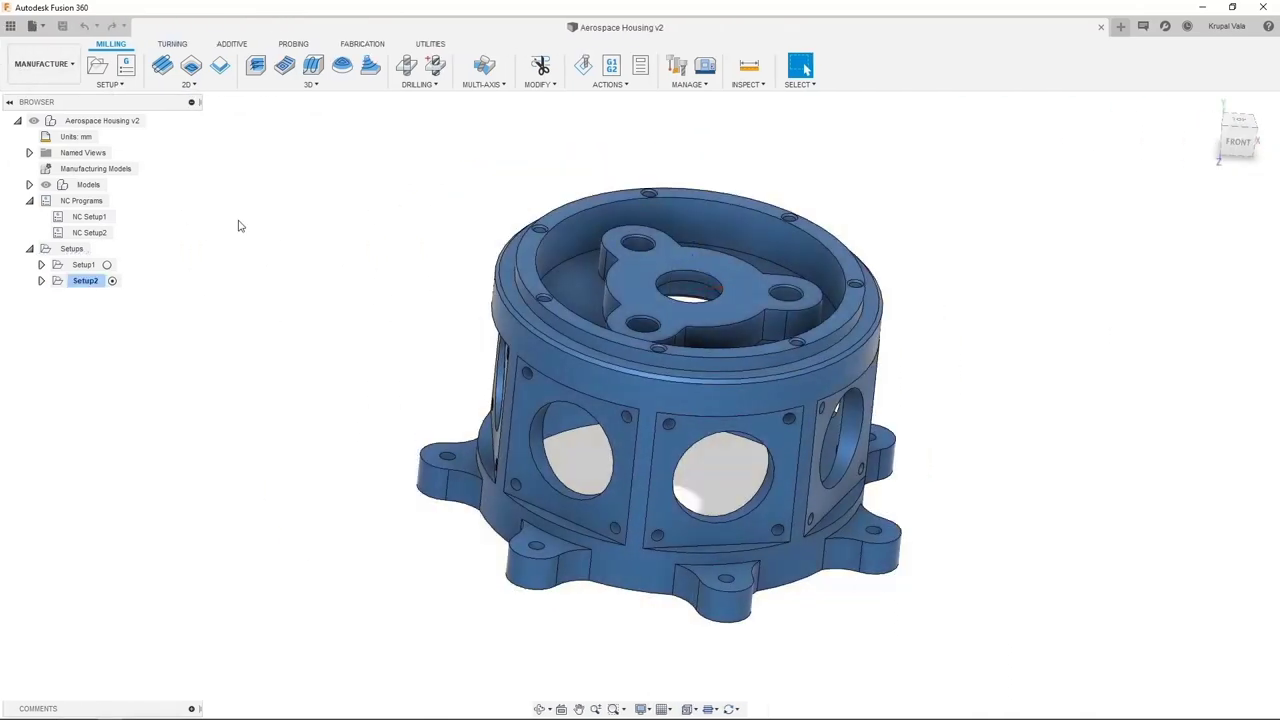
left_click(29, 248)
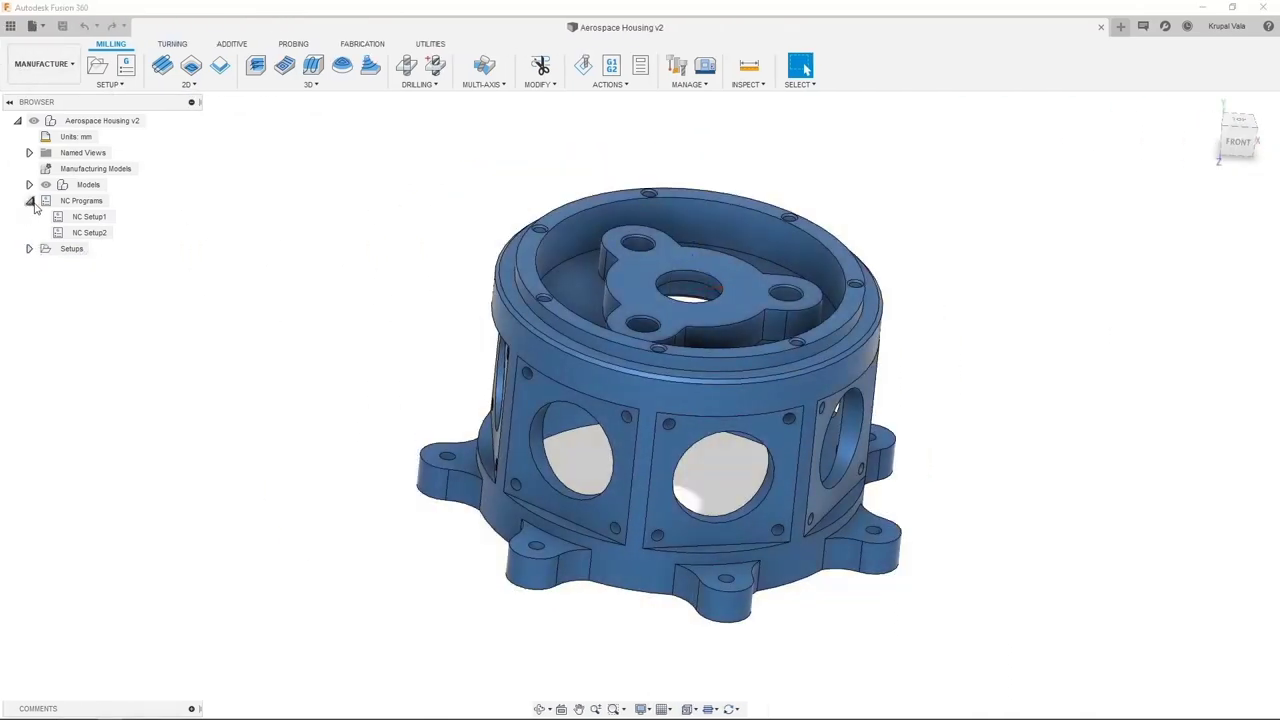
left_click(29, 201)
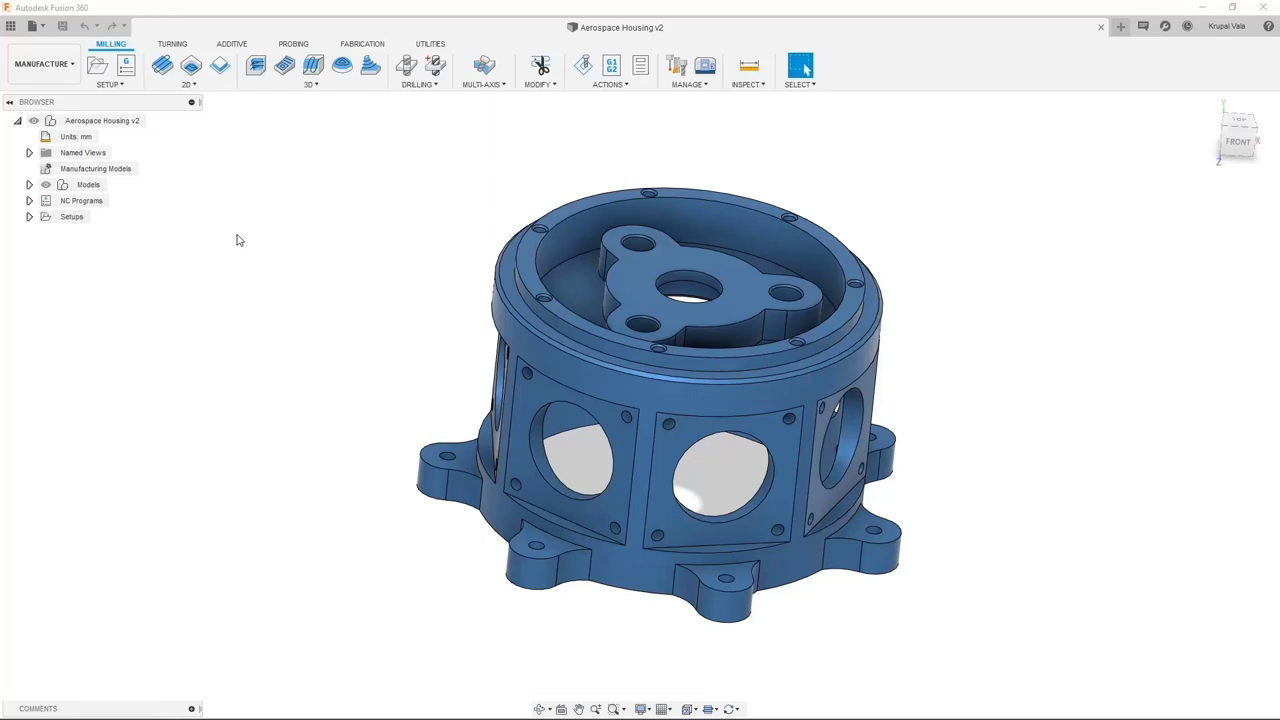
Step: Start a new manufacturing setup for the housing and remove its preassigned machine
left_click(123, 89)
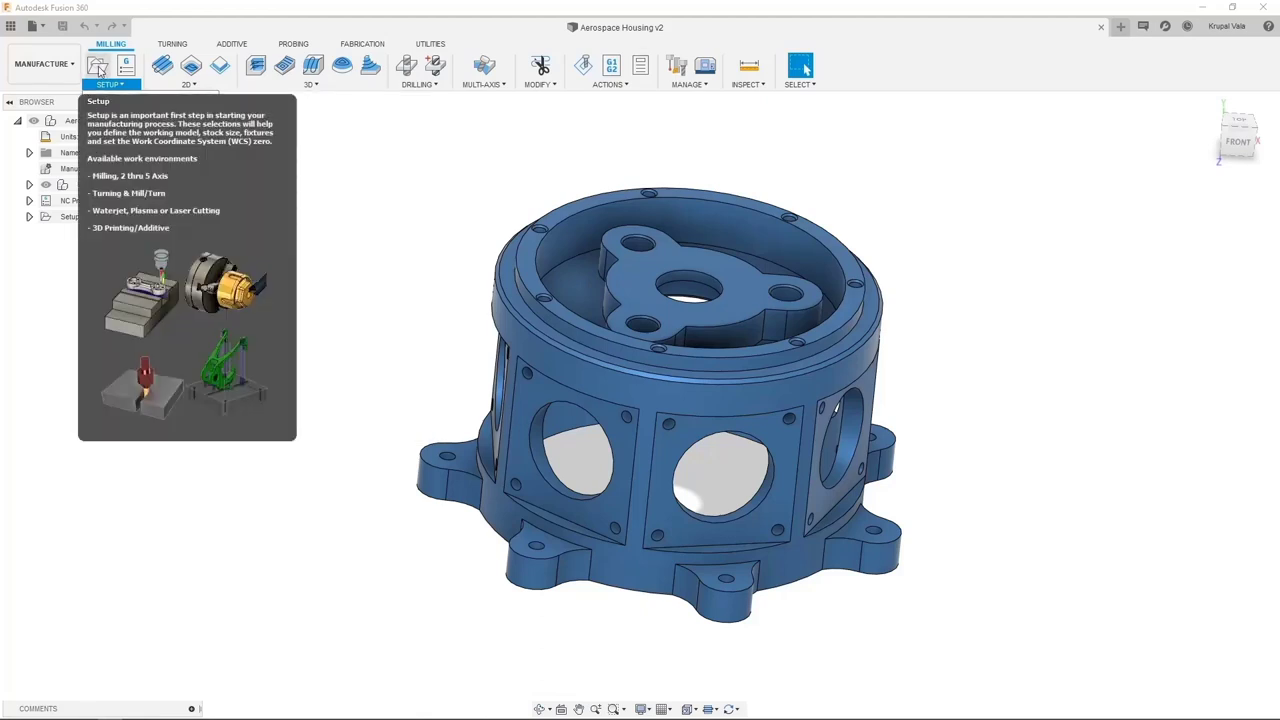
left_click(98, 66)
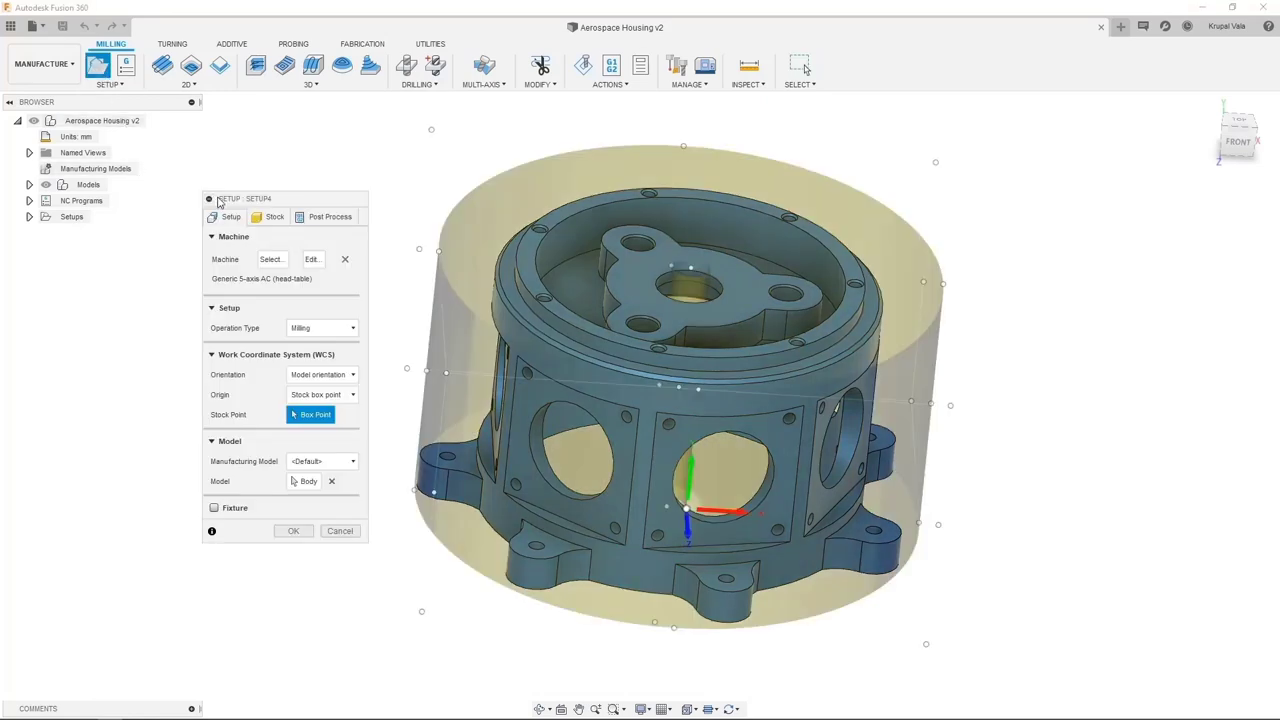
left_click(345, 259)
Step: Assign the Autodesk Generic 5-axis AC (table-table) milling machine from the Fusion 360 library, and remove it from the setup again
left_click(283, 260)
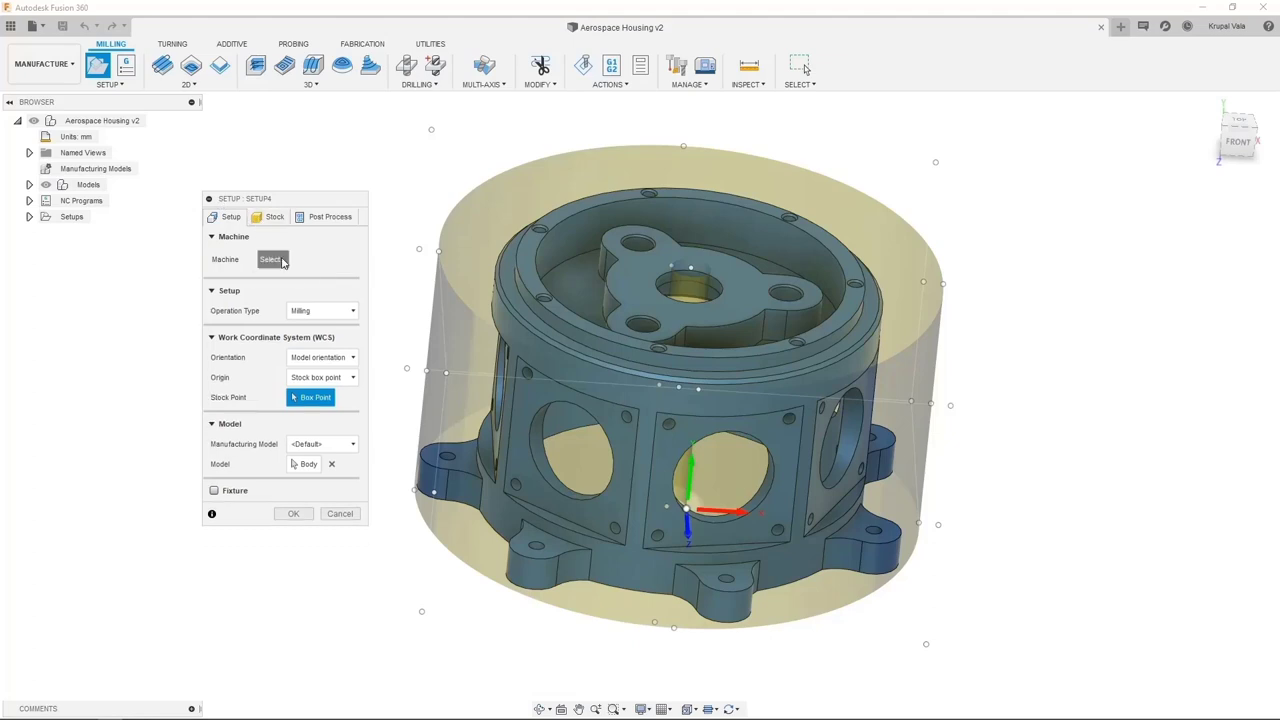
left_click(209, 236)
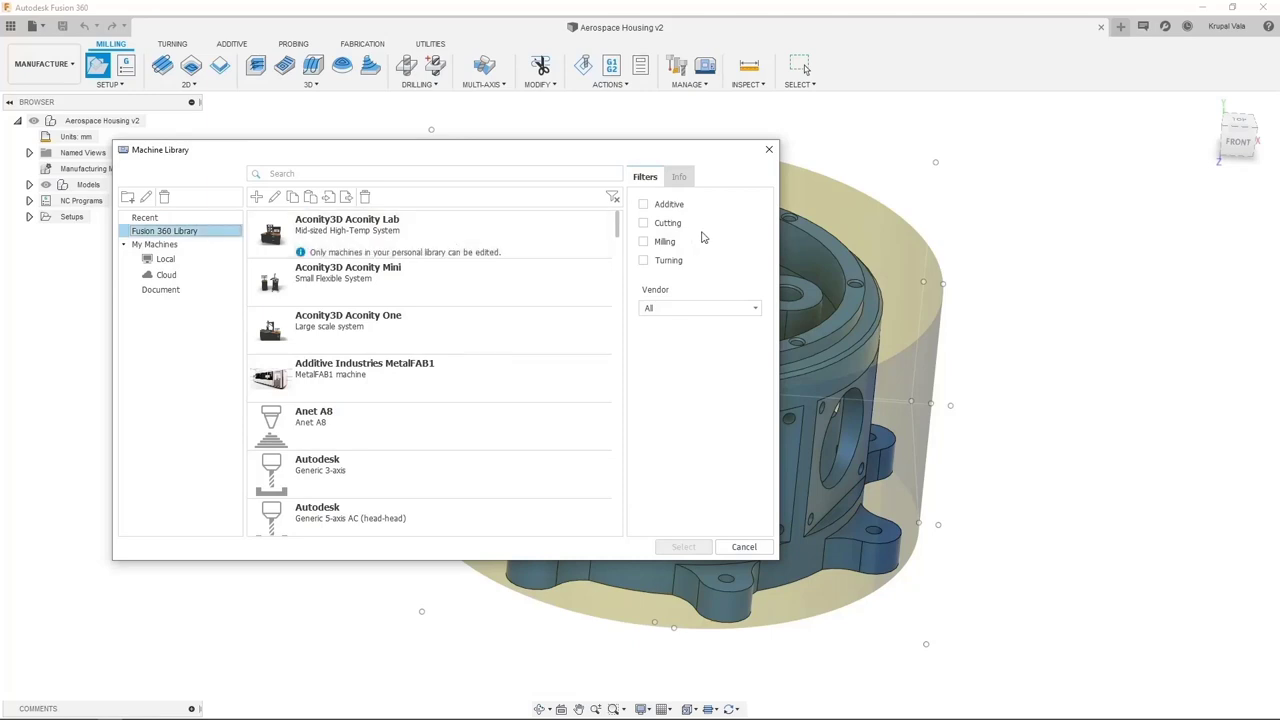
left_click(645, 242)
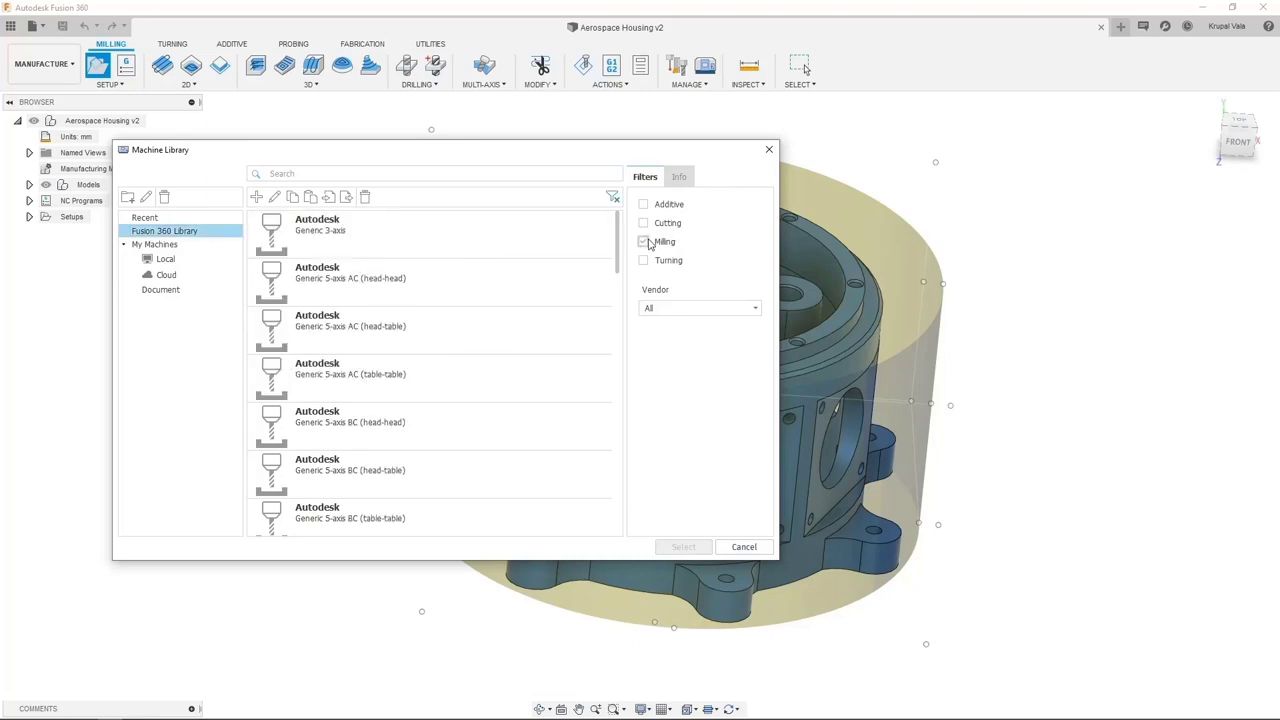
left_click(666, 308)
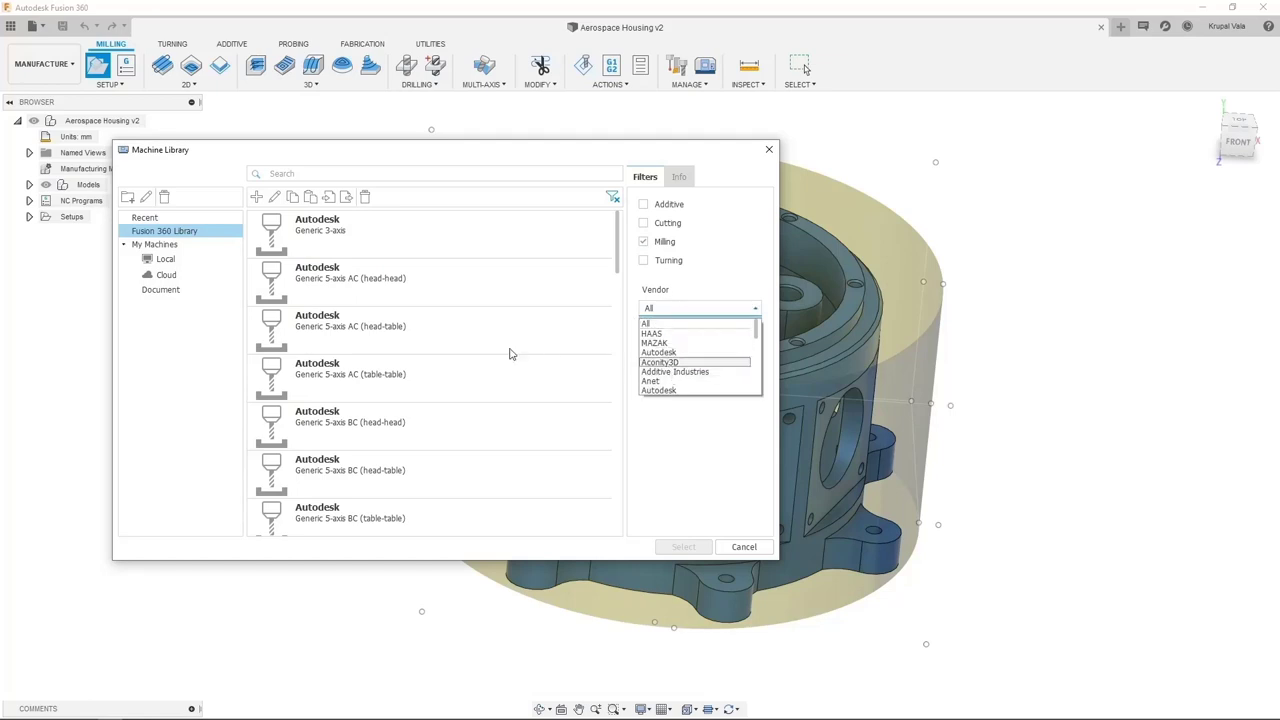
left_click(394, 372)
left_click(387, 373)
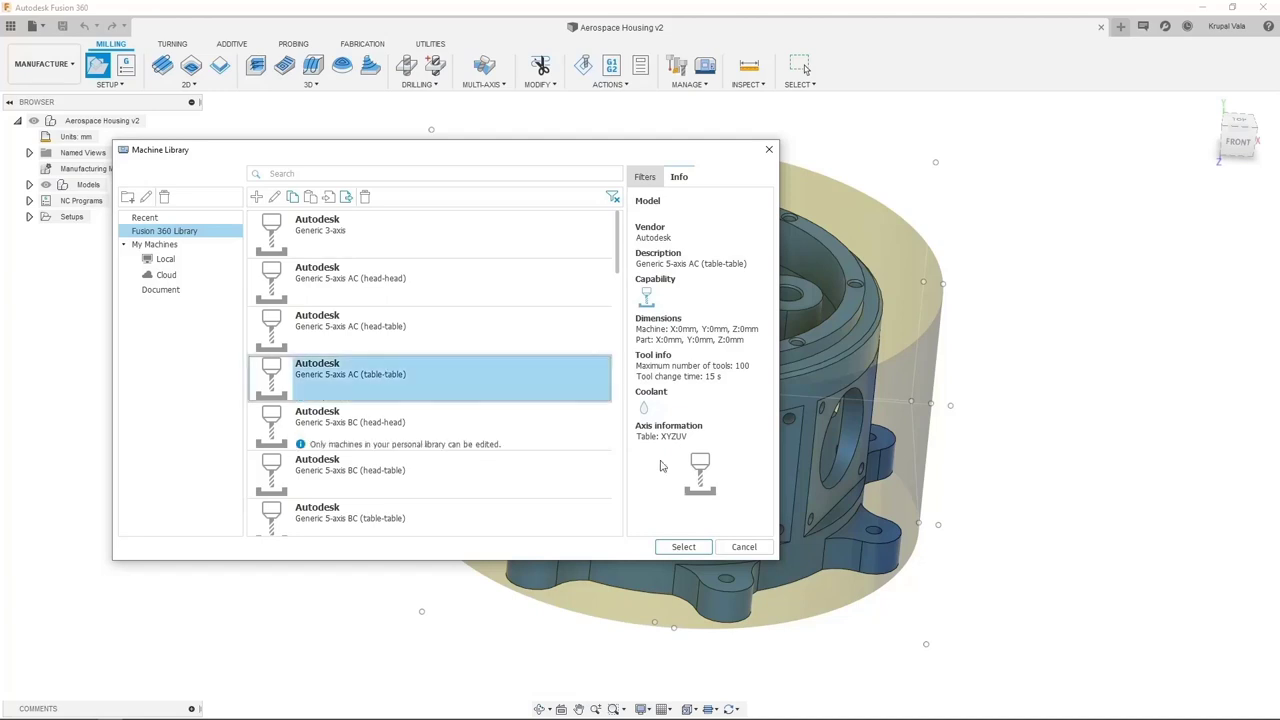
left_click(683, 546)
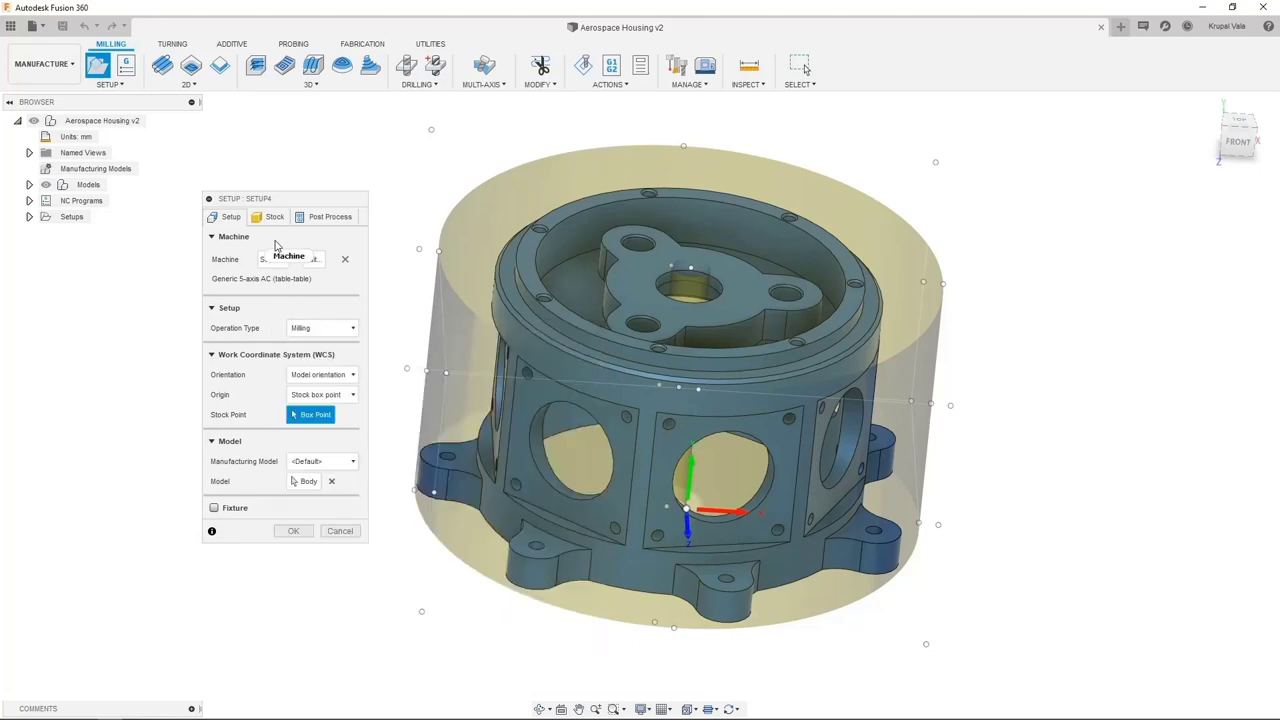
left_click(317, 328)
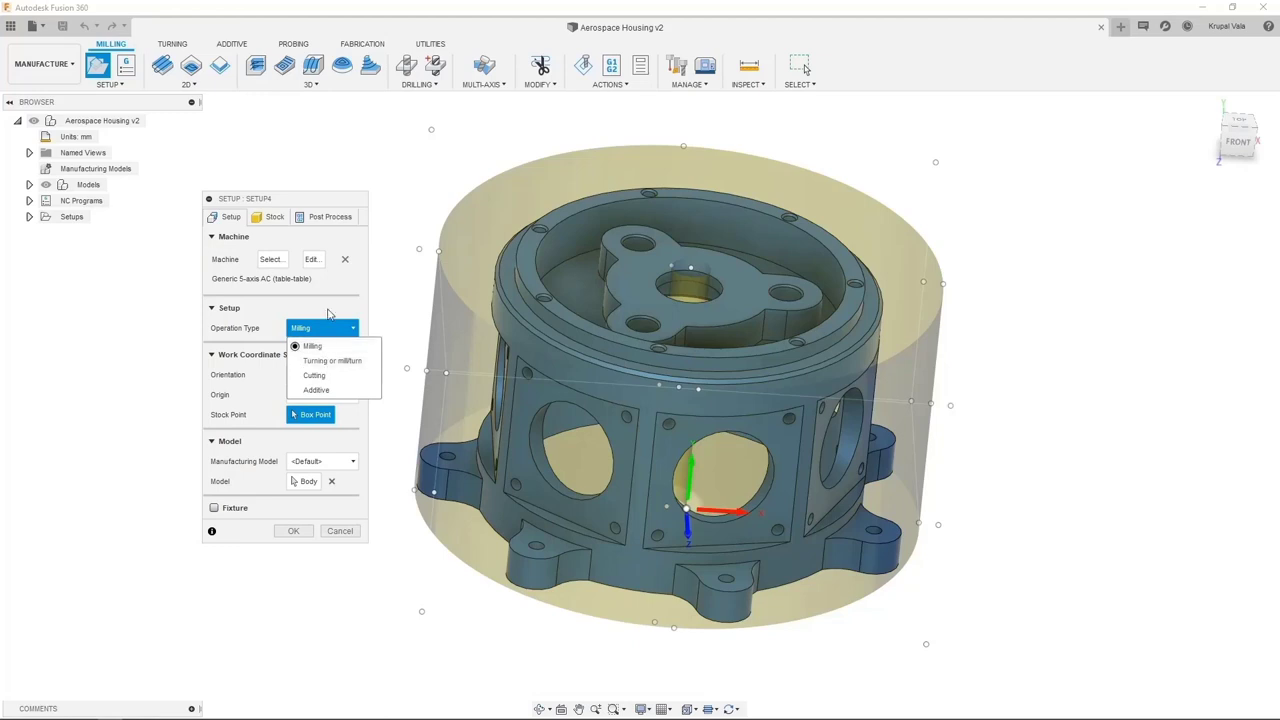
left_click(345, 260)
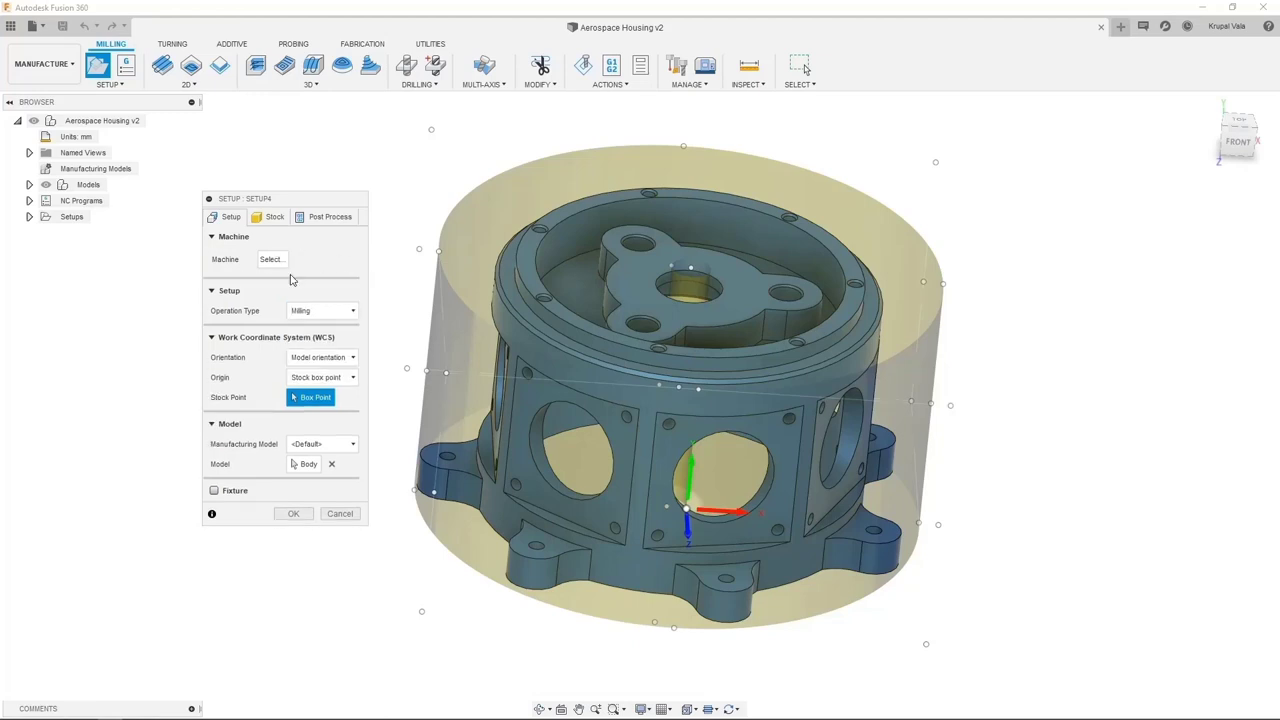
Step: Set the operation type to Milling and review the available orientation and origin options for the work coordinate system
left_click(313, 312)
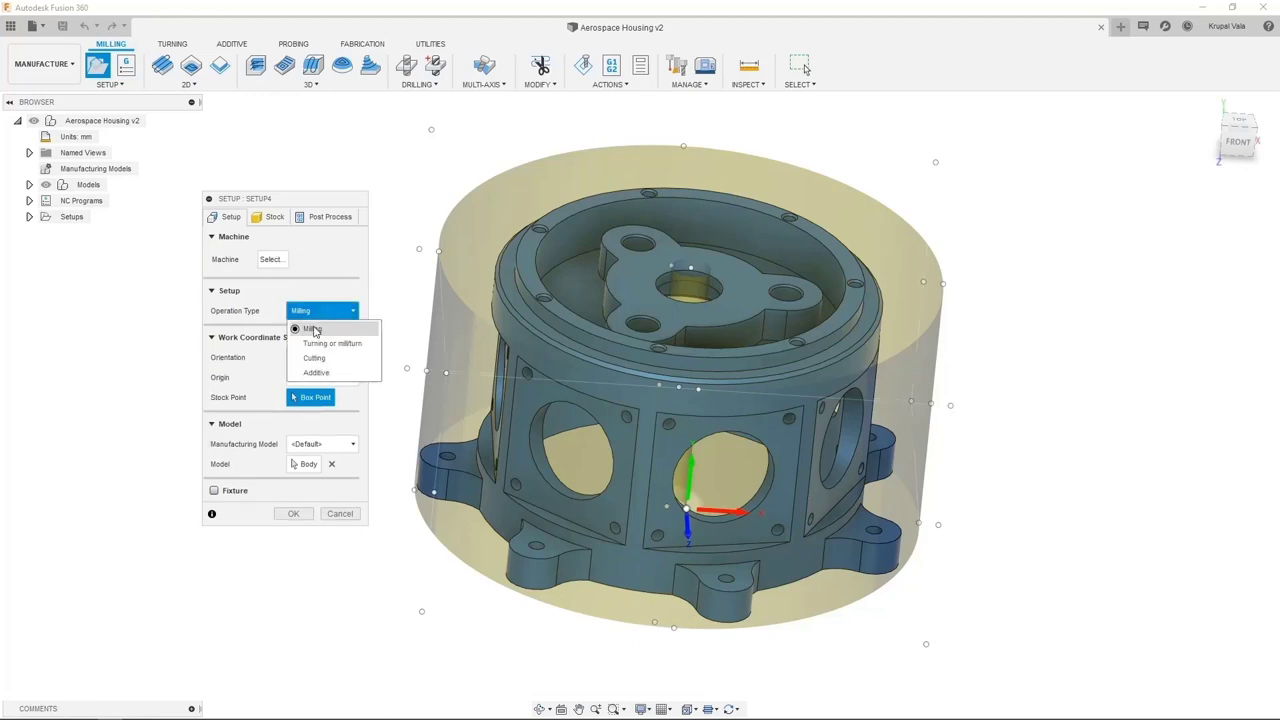
left_click(313, 330)
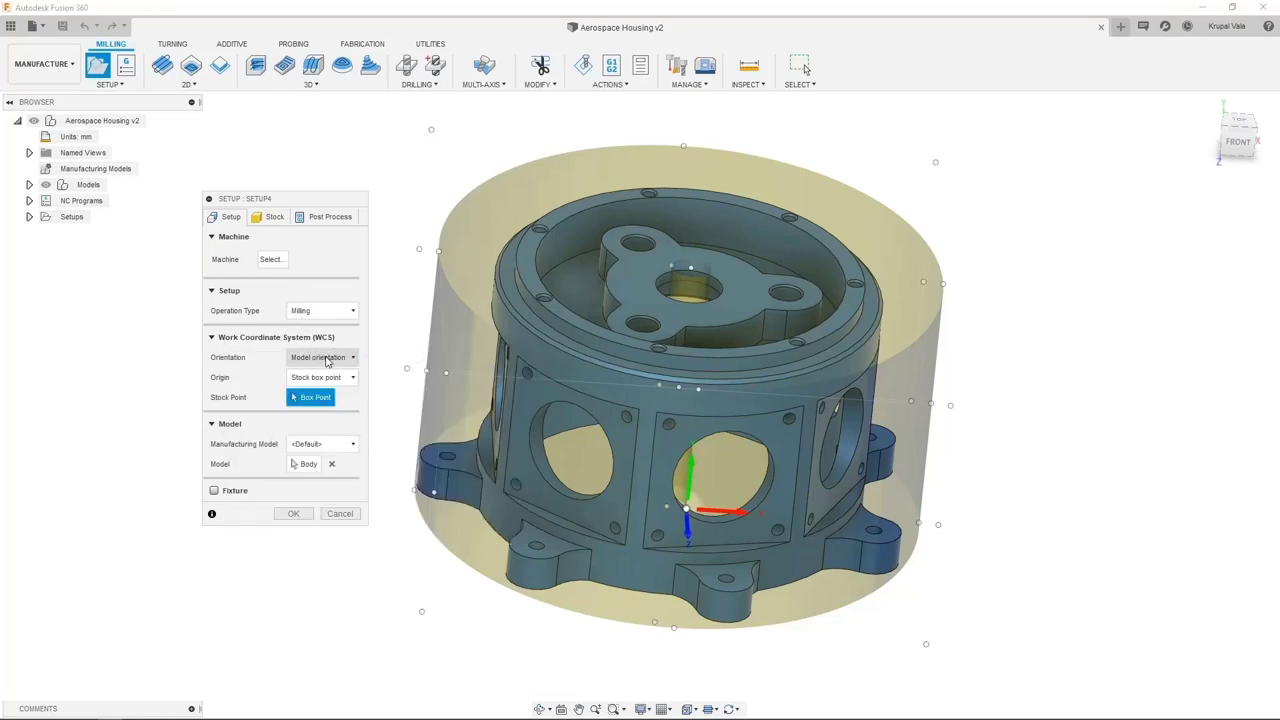
left_click(326, 360)
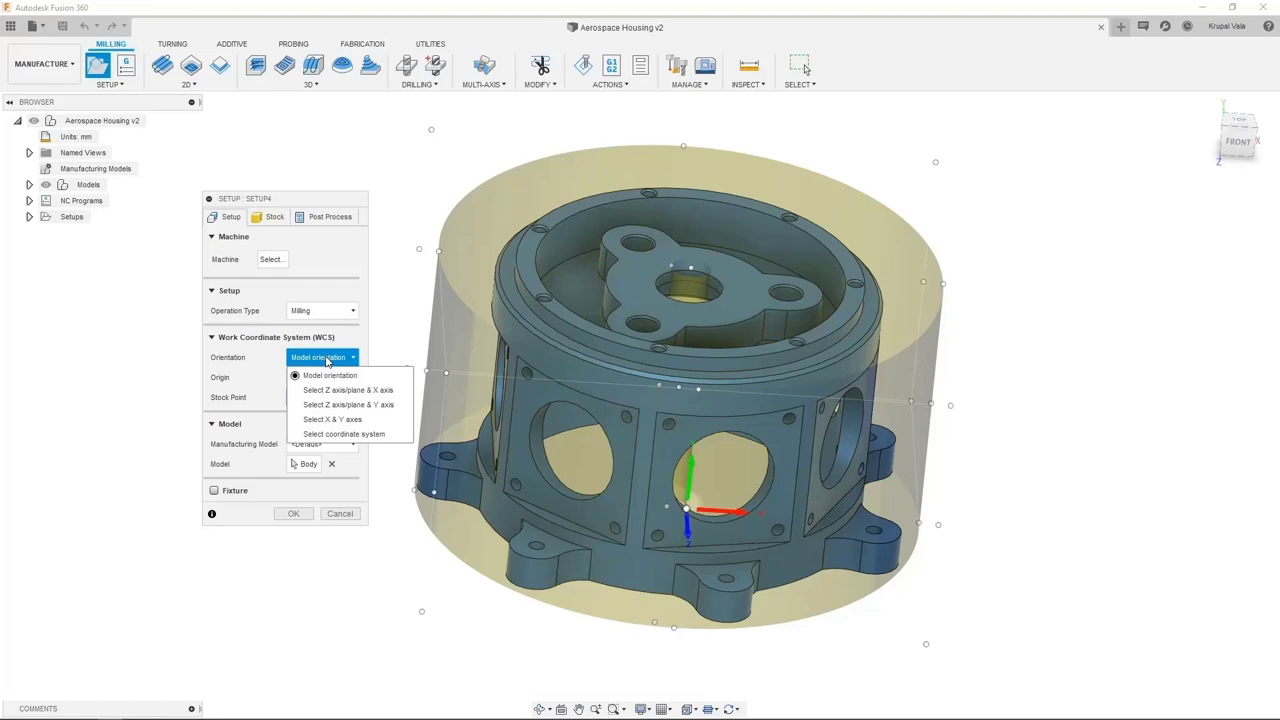
left_click(247, 378)
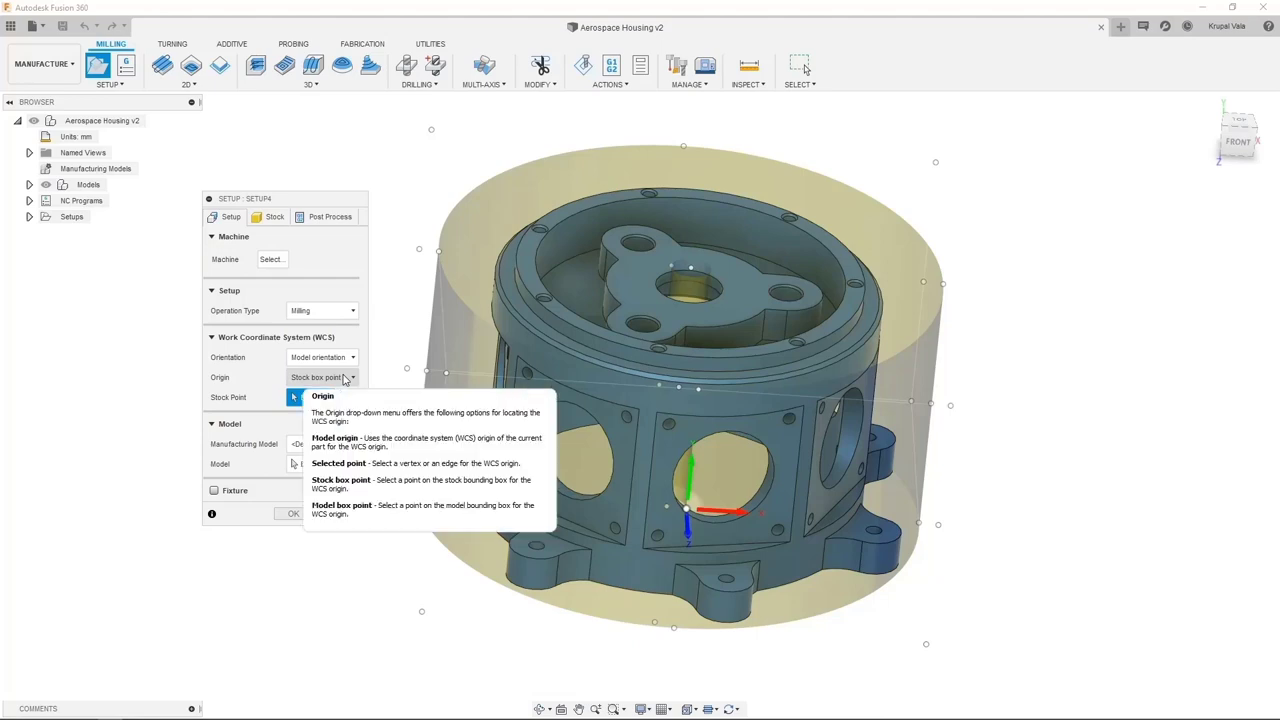
left_click(344, 378)
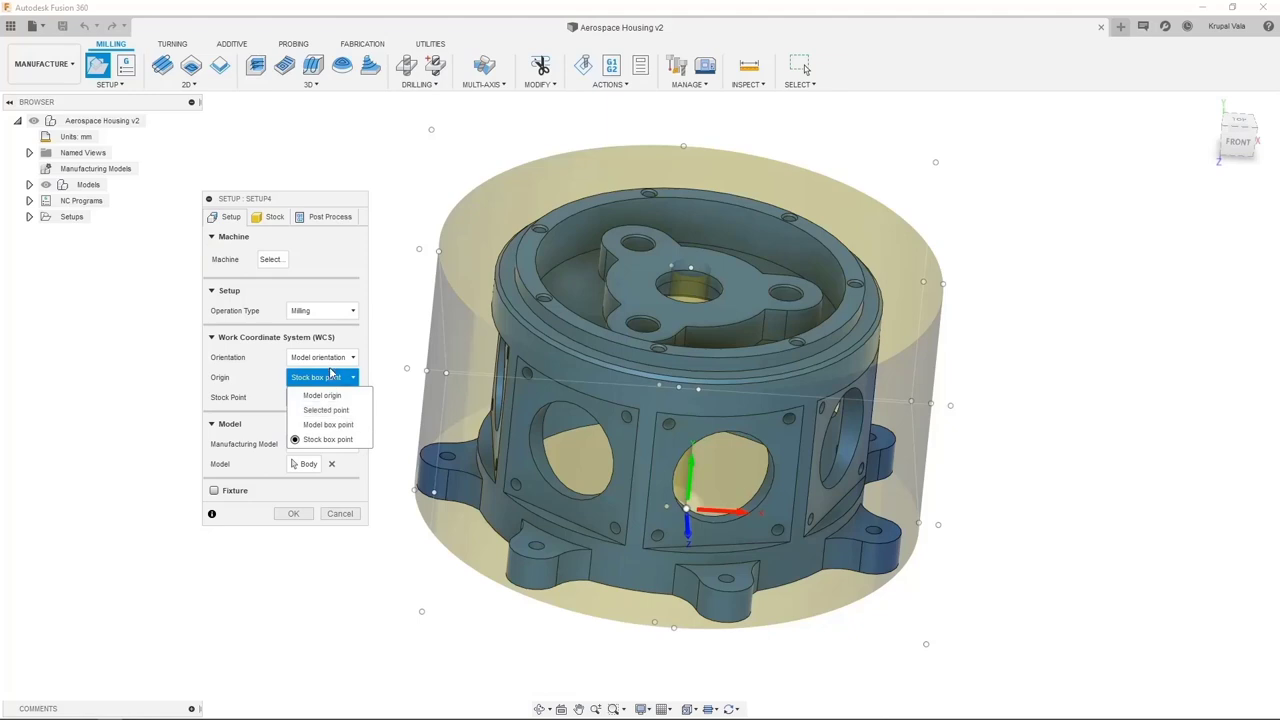
Step: Orient the WCS by Z axis/plane & X axis, using the housing's top ring face for Z and a flat side face for X
left_click(328, 359)
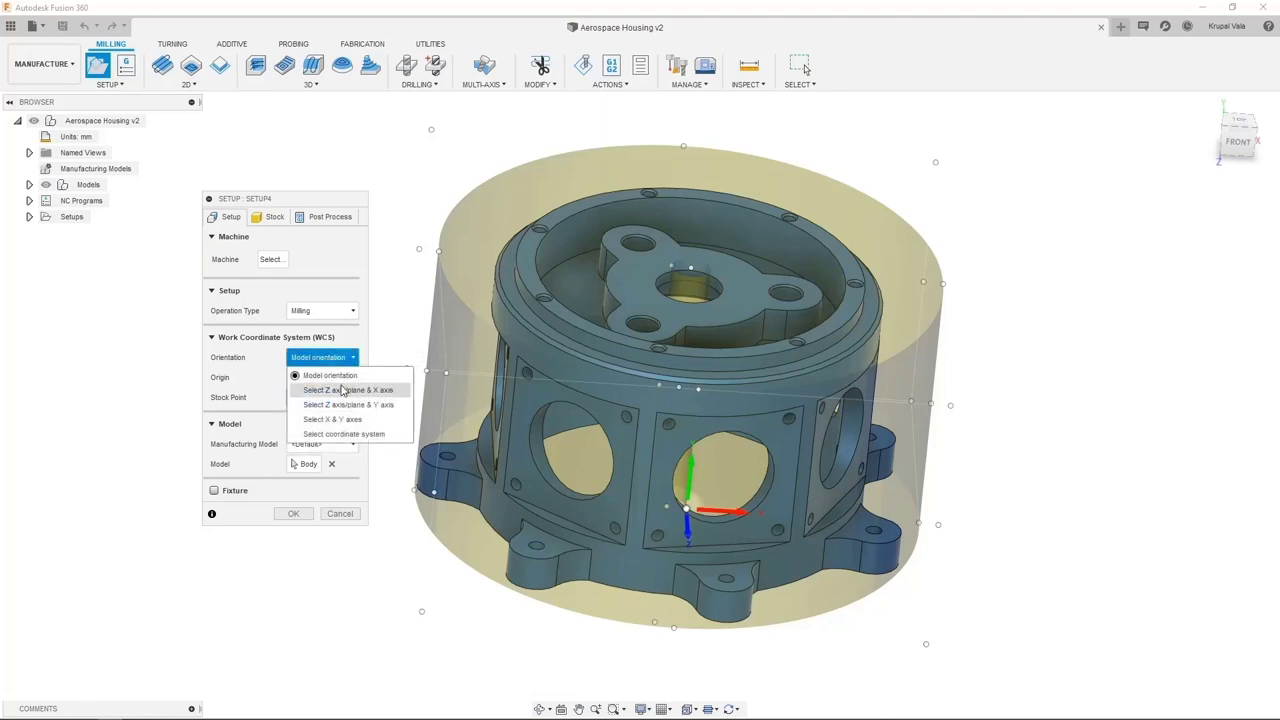
left_click(342, 390)
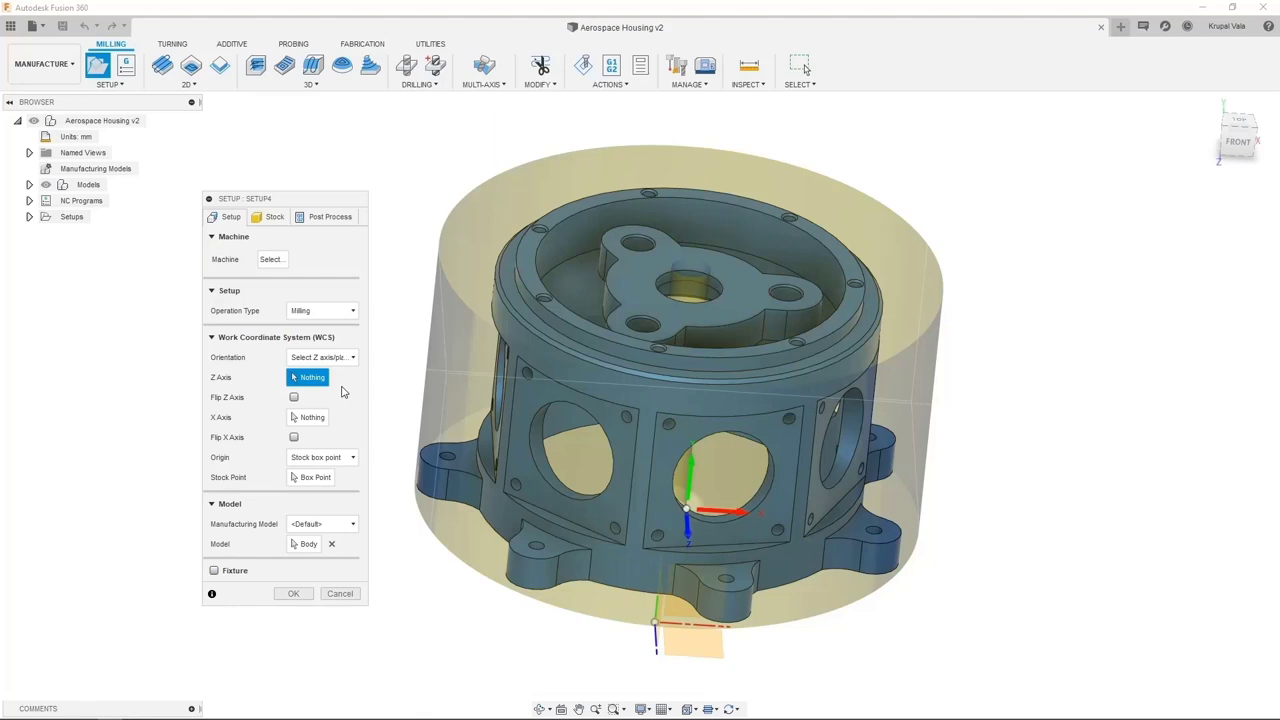
left_click(835, 250)
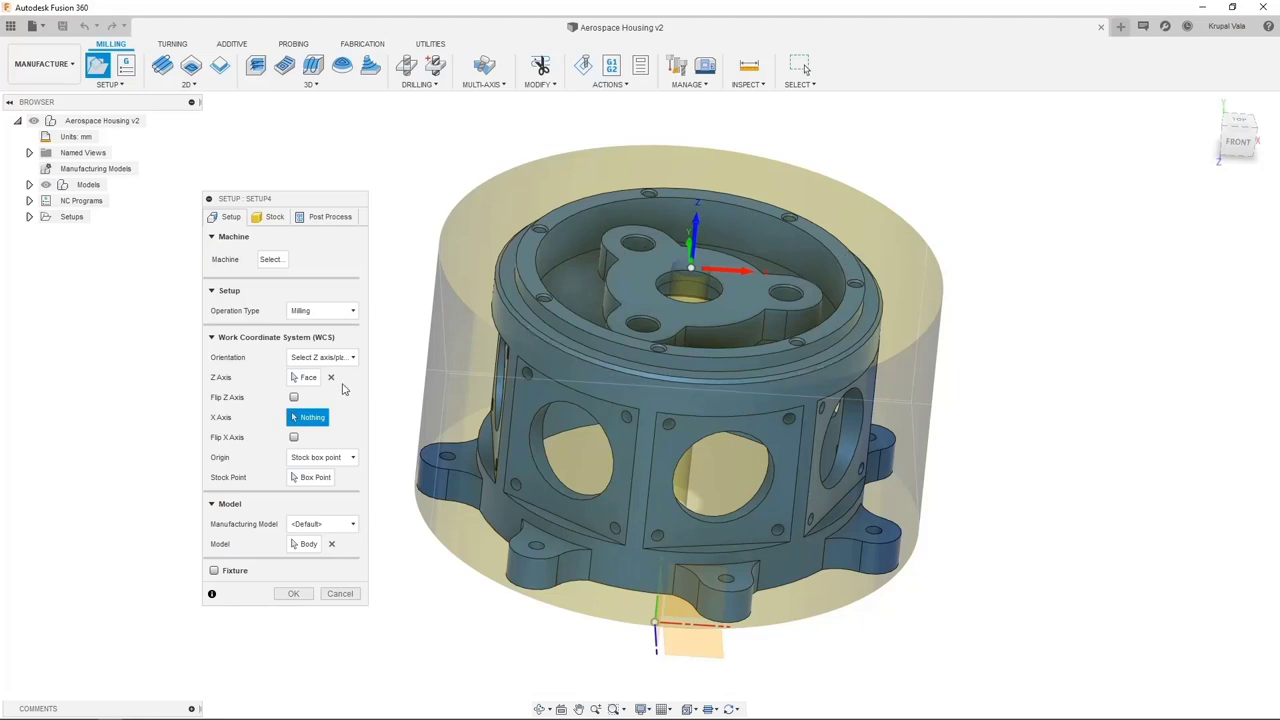
left_click(697, 436)
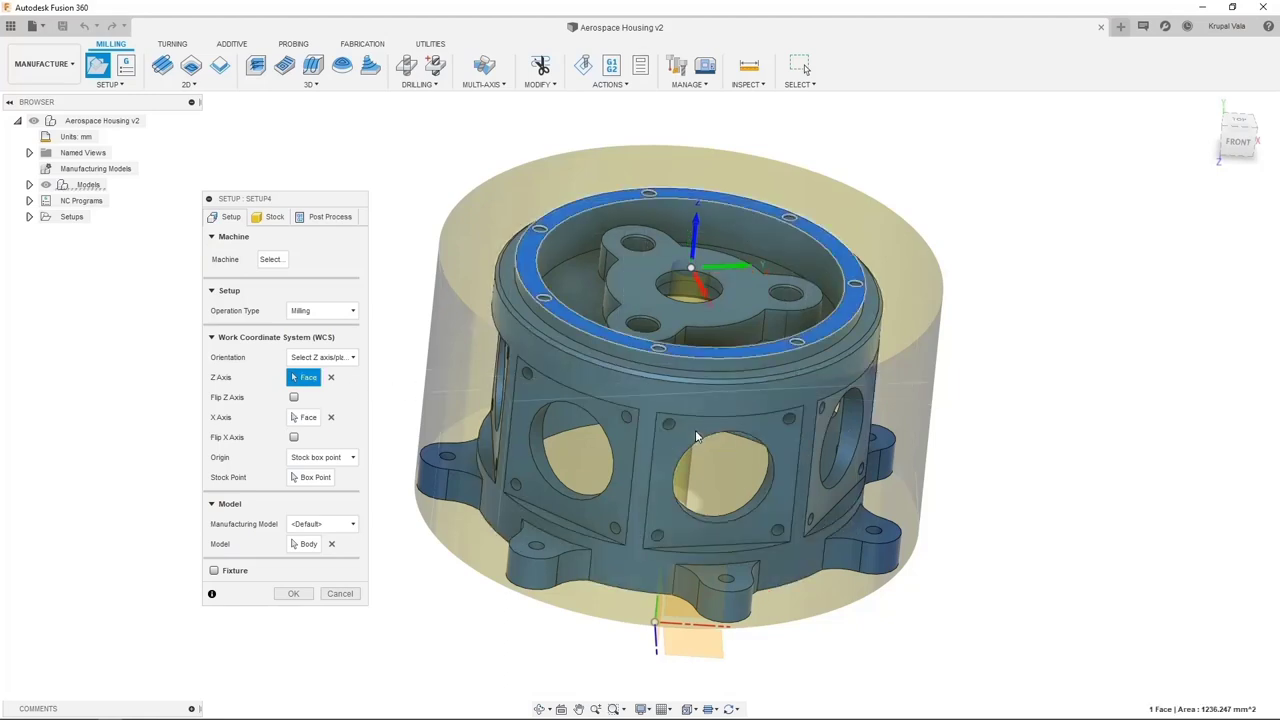
Step: Set the WCS origin to Selected point, using the inner circular edge of the housing's top ring
left_click(352, 458)
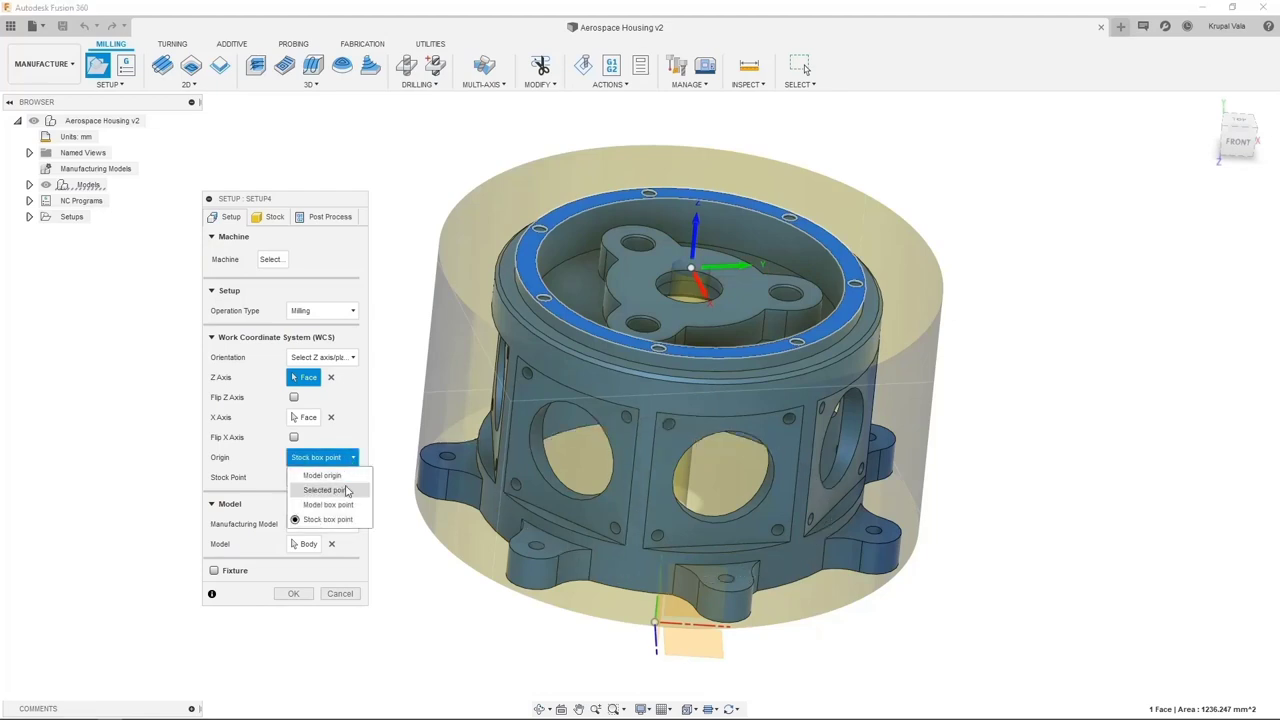
left_click(346, 490)
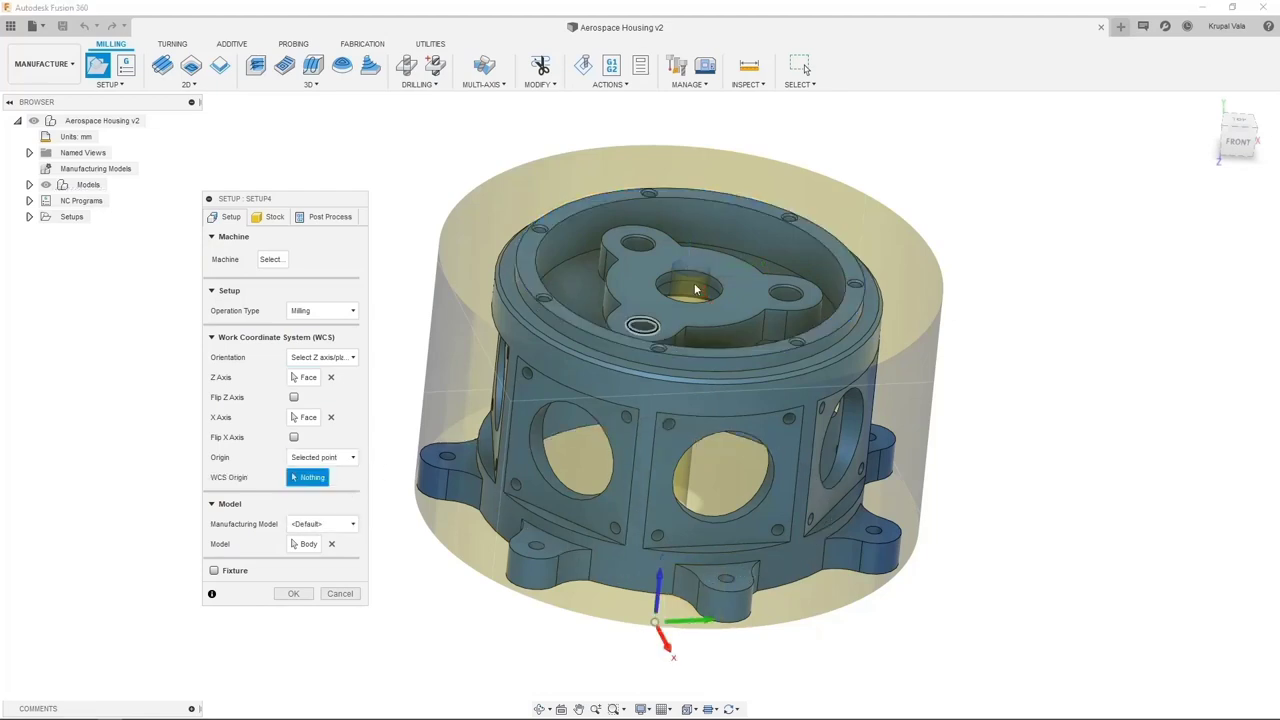
left_click(731, 212)
left_click(1239, 146)
scroll(697, 180, "up", 3)
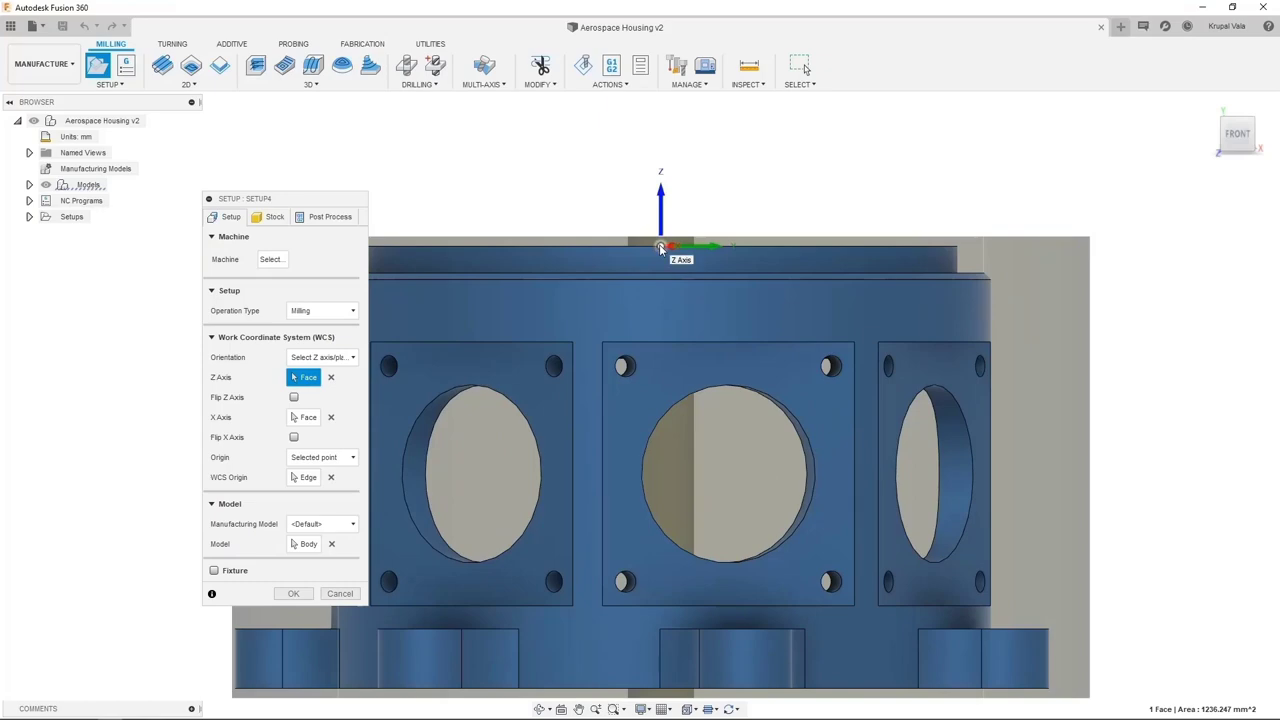
left_click(1236, 118)
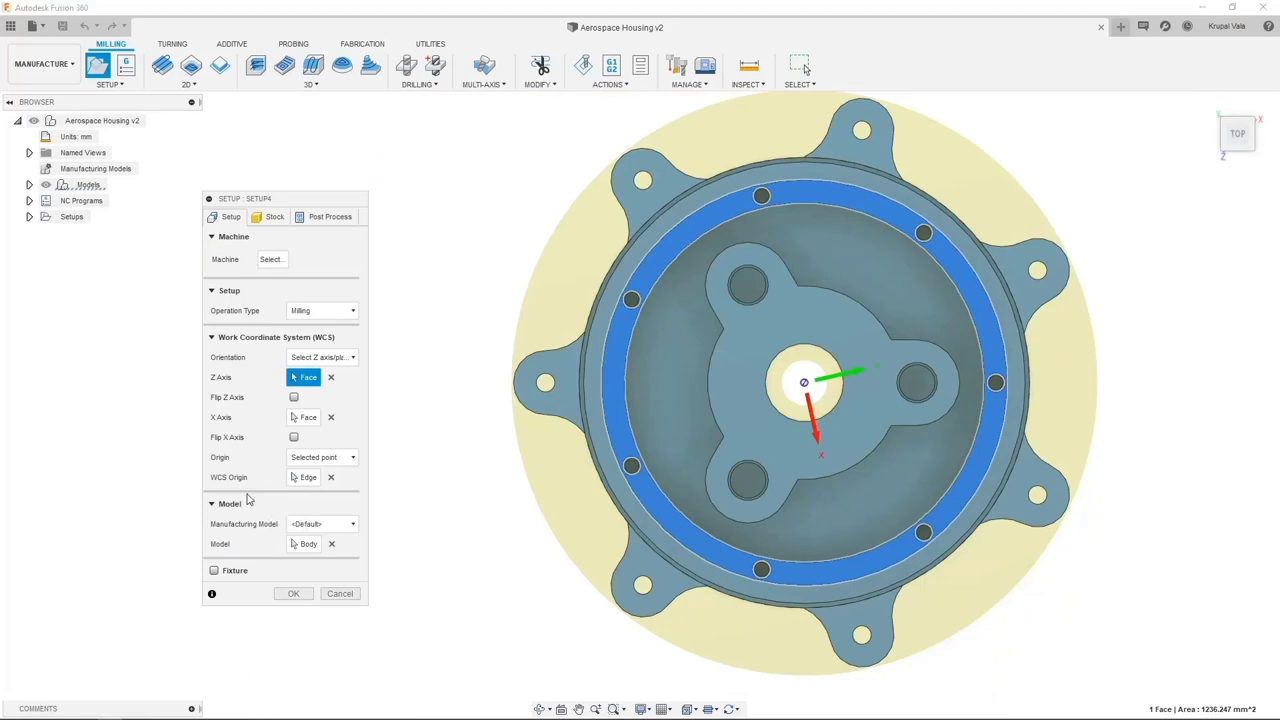
Step: Check the body used as the setup's model and enable the Fixture option
left_click(305, 544)
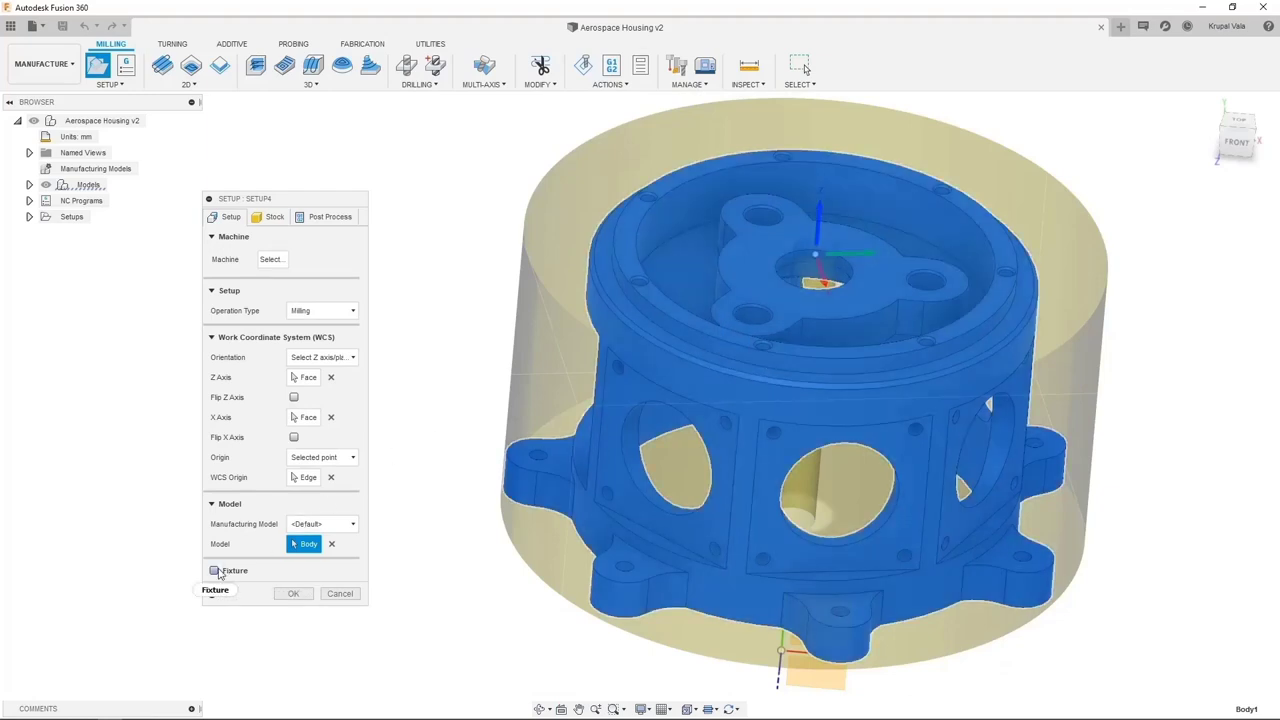
left_click(221, 571)
left_click_drag(279, 200, 317, 118)
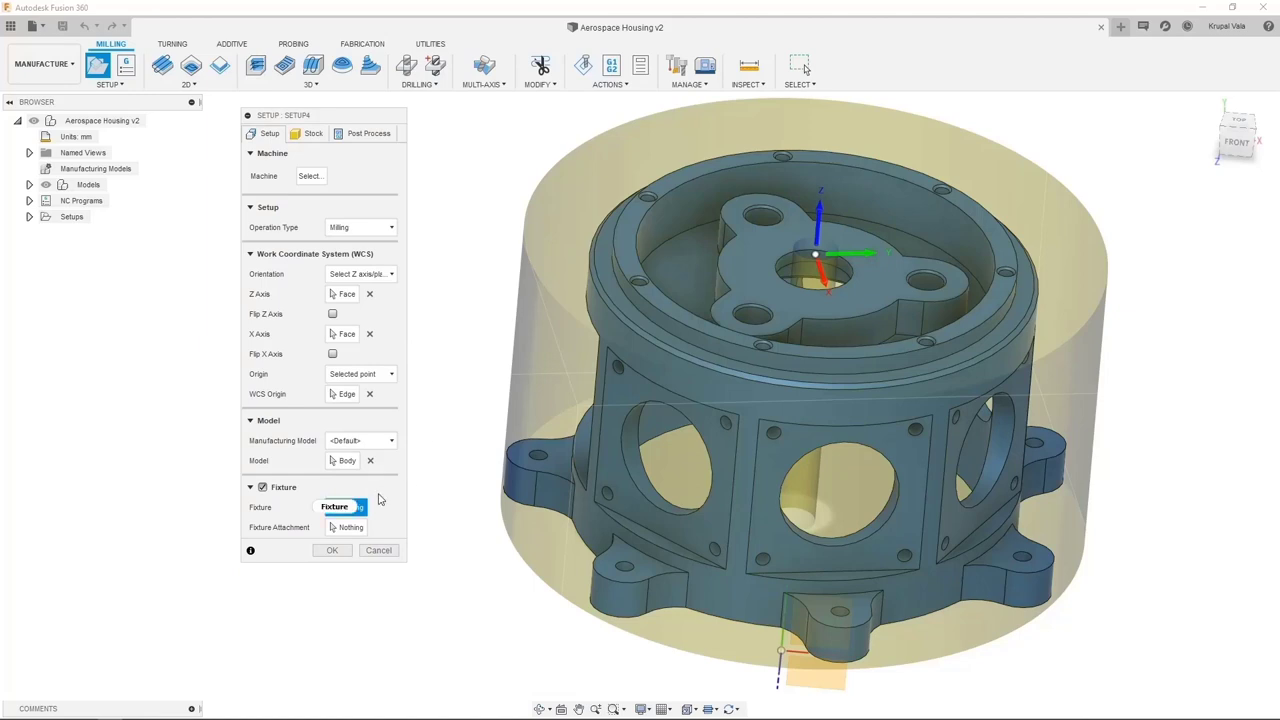
Step: Try Fixed size box and Relative size box as the setup's stock mode
left_click(310, 134)
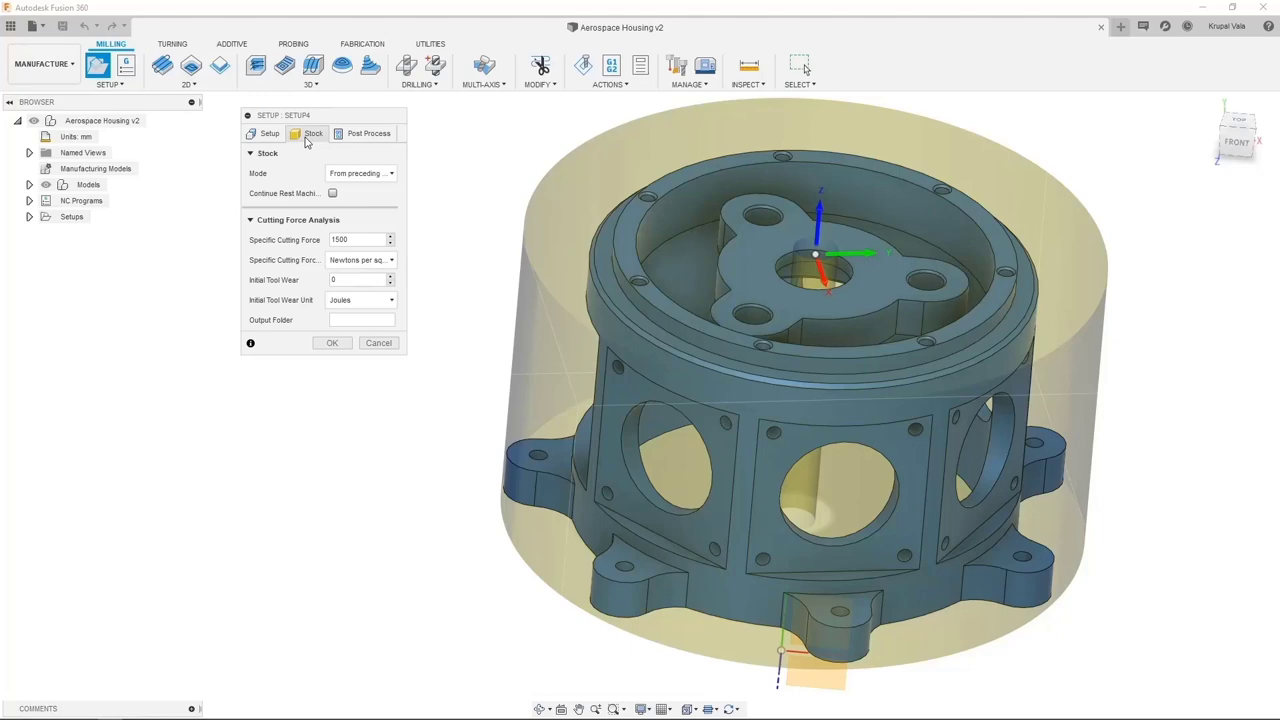
left_click(1238, 120)
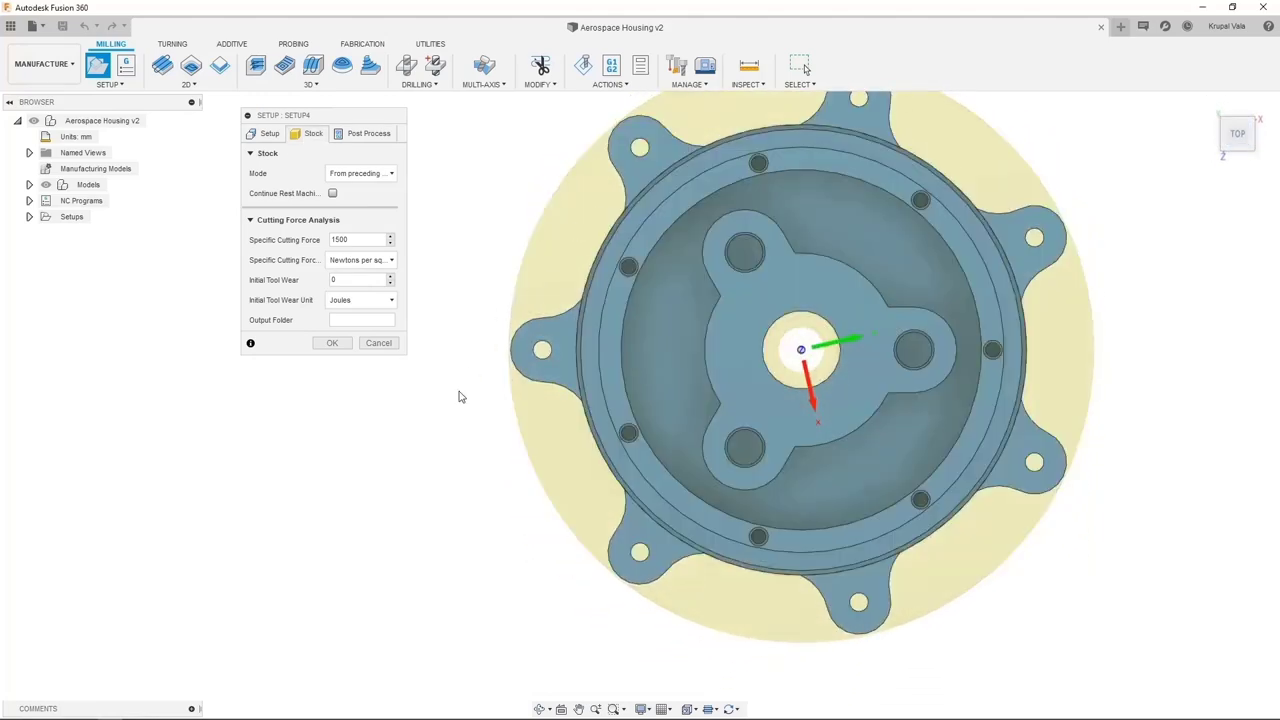
left_click(385, 175)
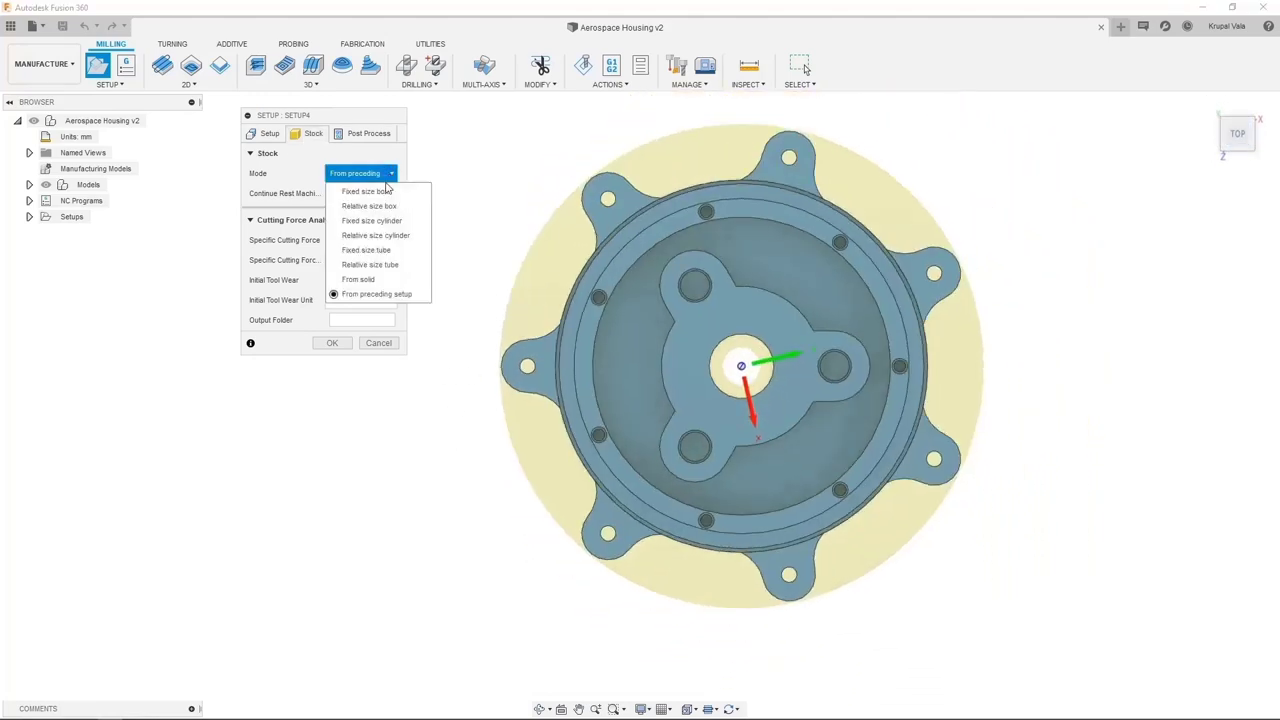
left_click(385, 190)
left_click(386, 176)
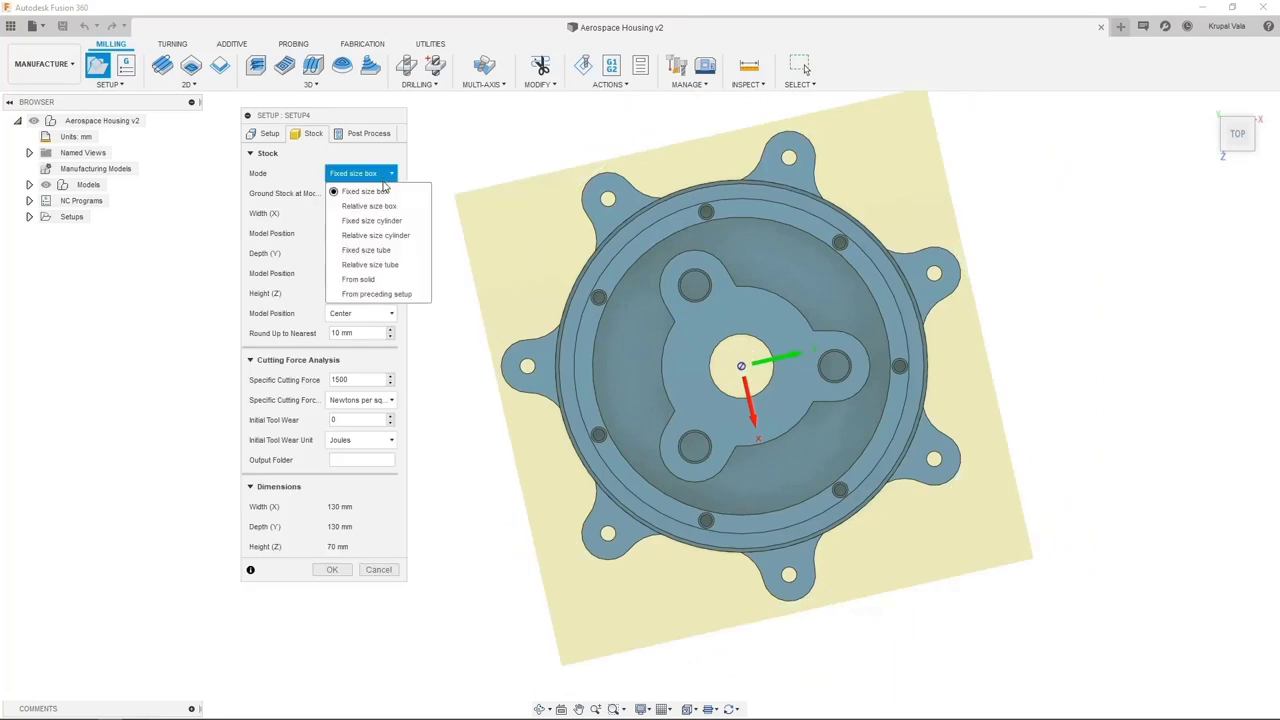
left_click(380, 206)
Step: Set the stock mode to Relative size cylinder, with the top ring's inner circular edge defining its axis
left_click(384, 170)
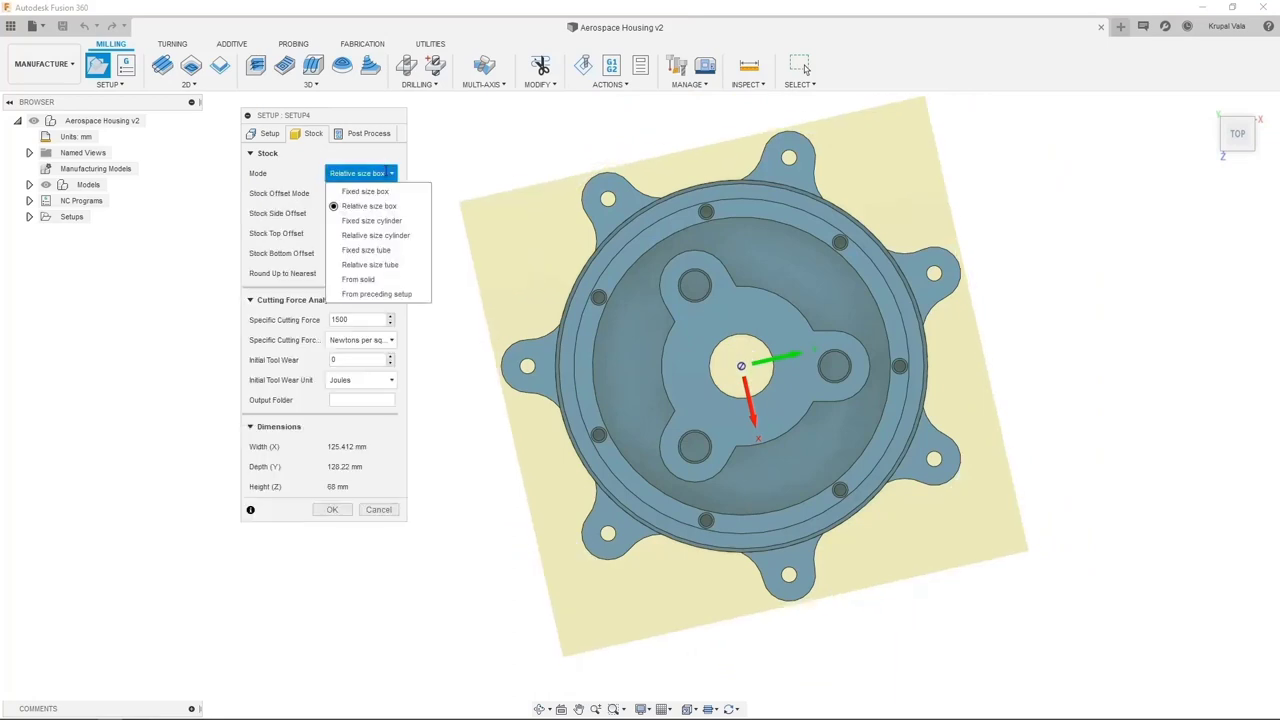
left_click(389, 235)
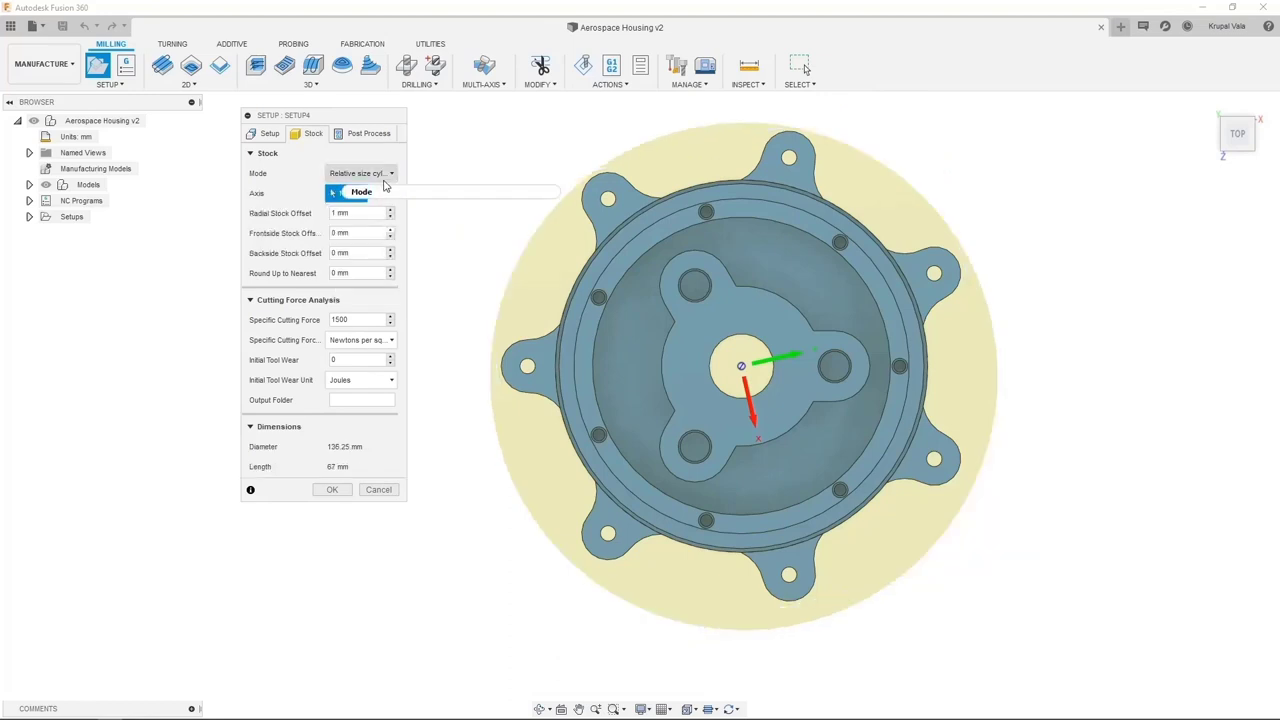
mouse_move(384, 184)
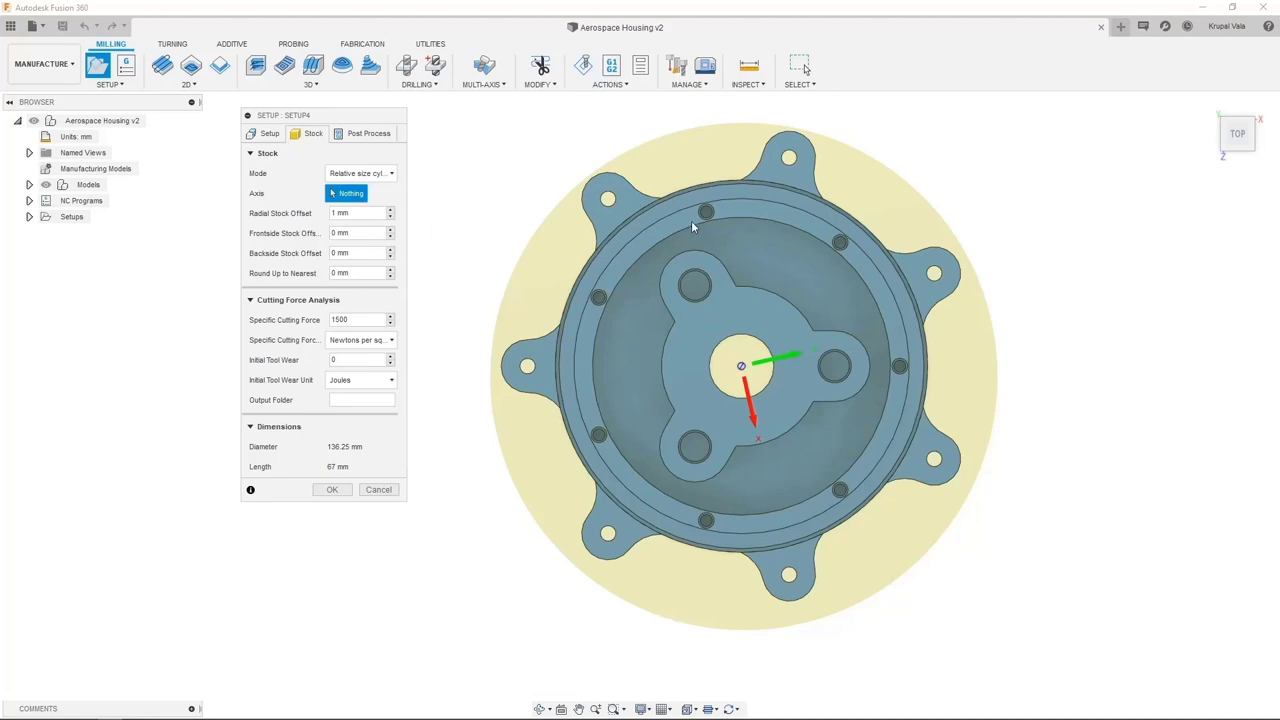
left_click(734, 219)
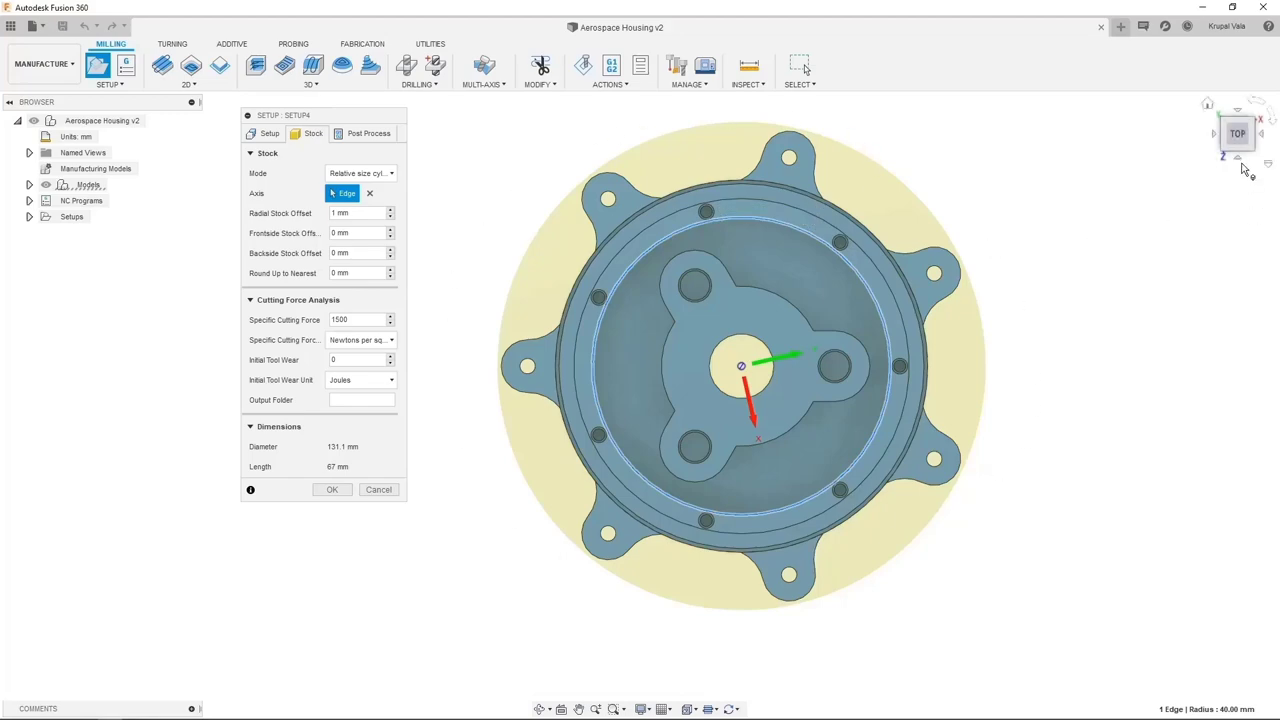
Step: Set the stock's frontside offset to 2 mm
left_click(1240, 163)
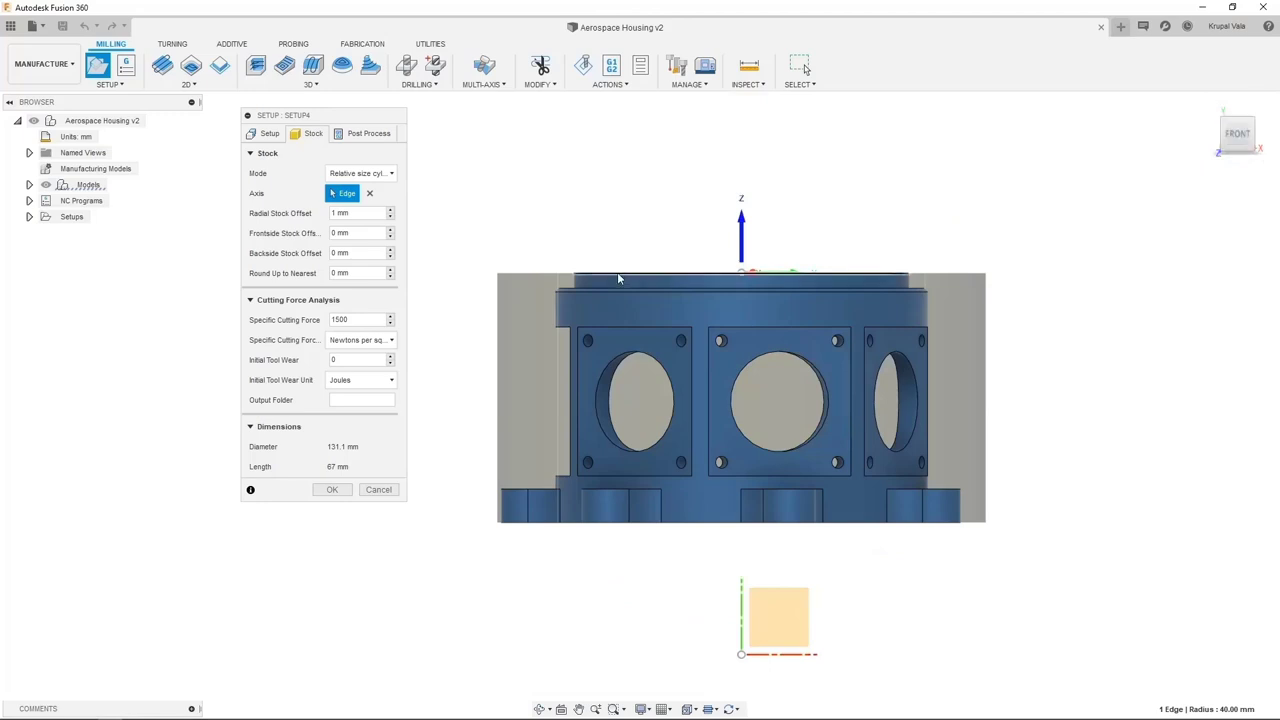
left_click(338, 233)
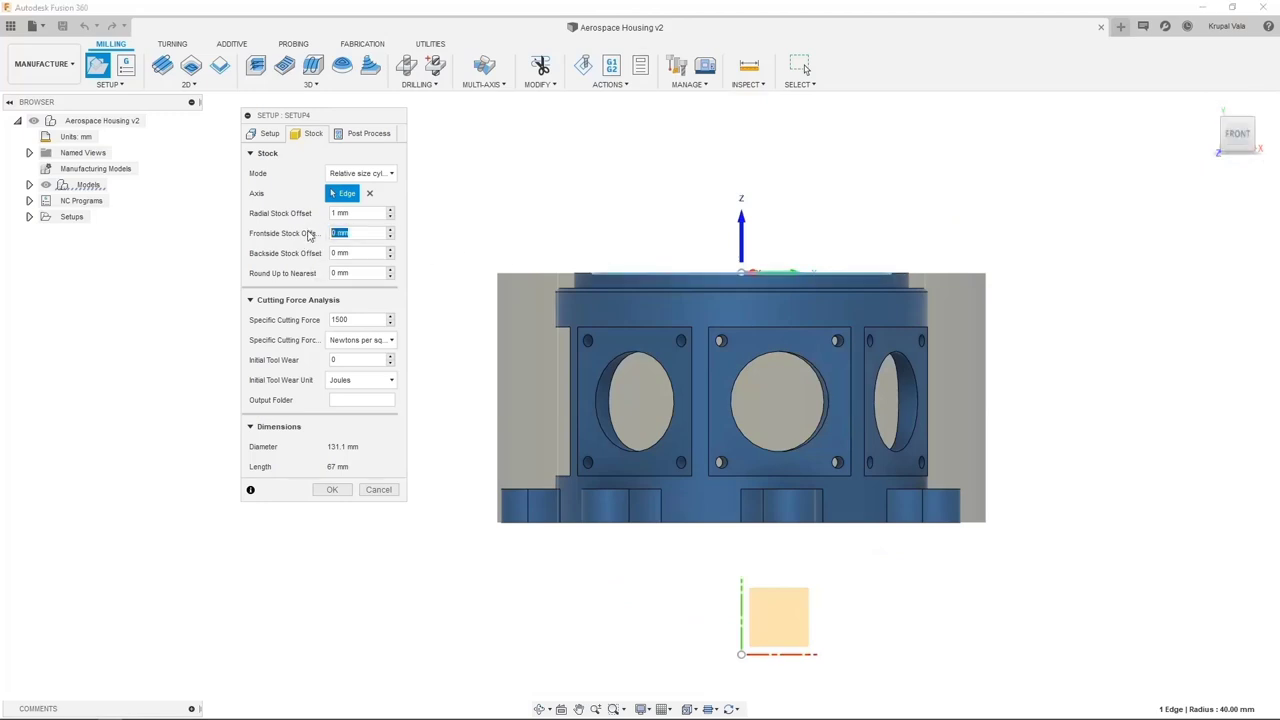
type("2")
key("Tab")
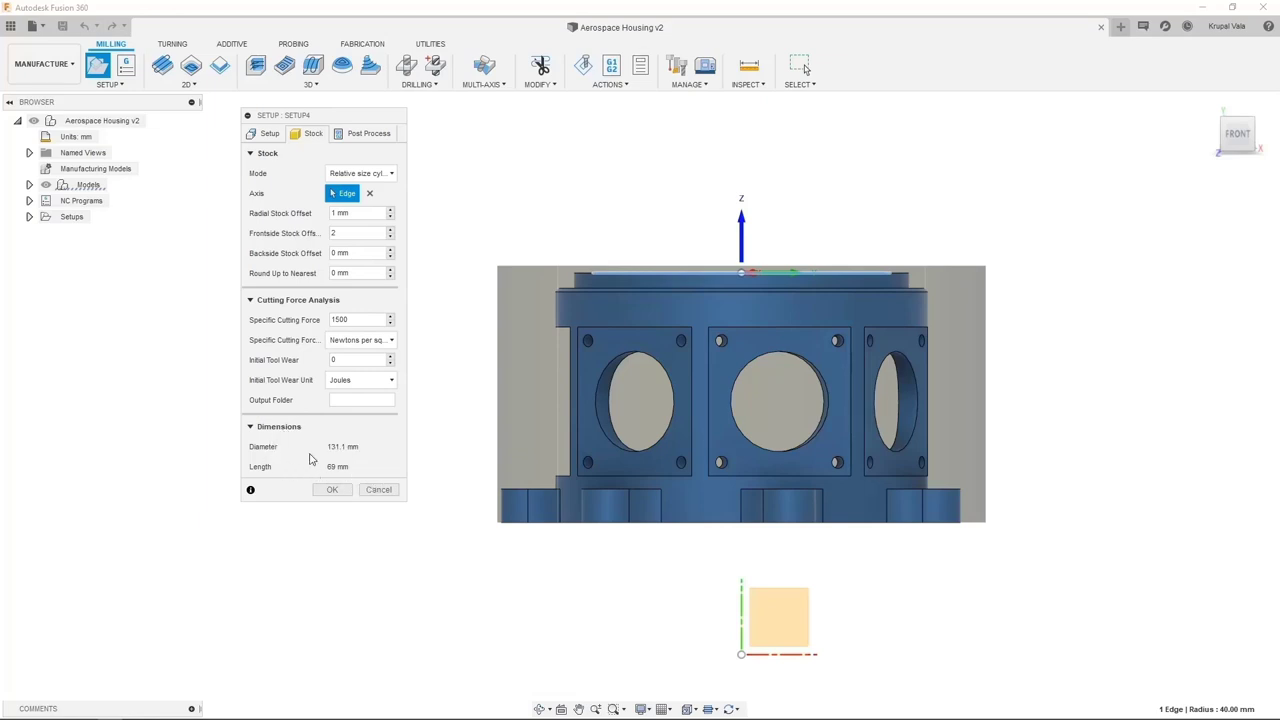
Step: Review the post-process program number and WCS offset, and complete the milling setup
left_click(366, 133)
left_click(361, 170)
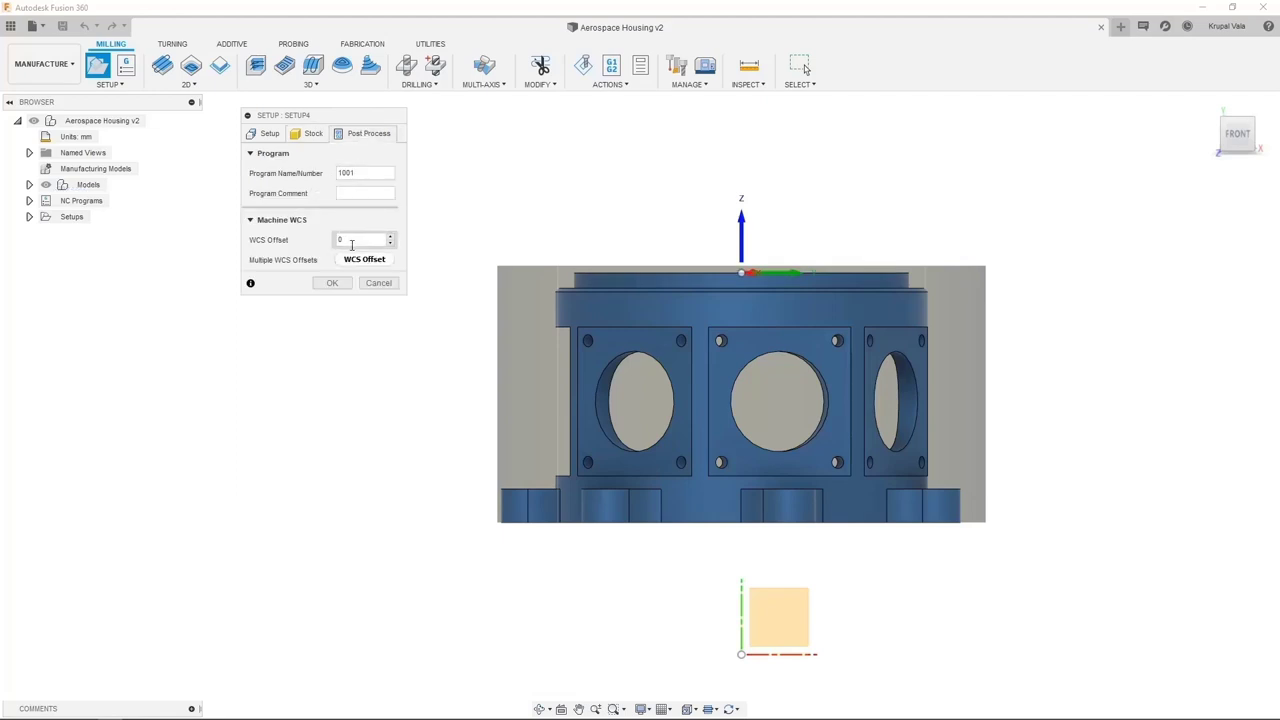
left_click(351, 240)
left_click(390, 236)
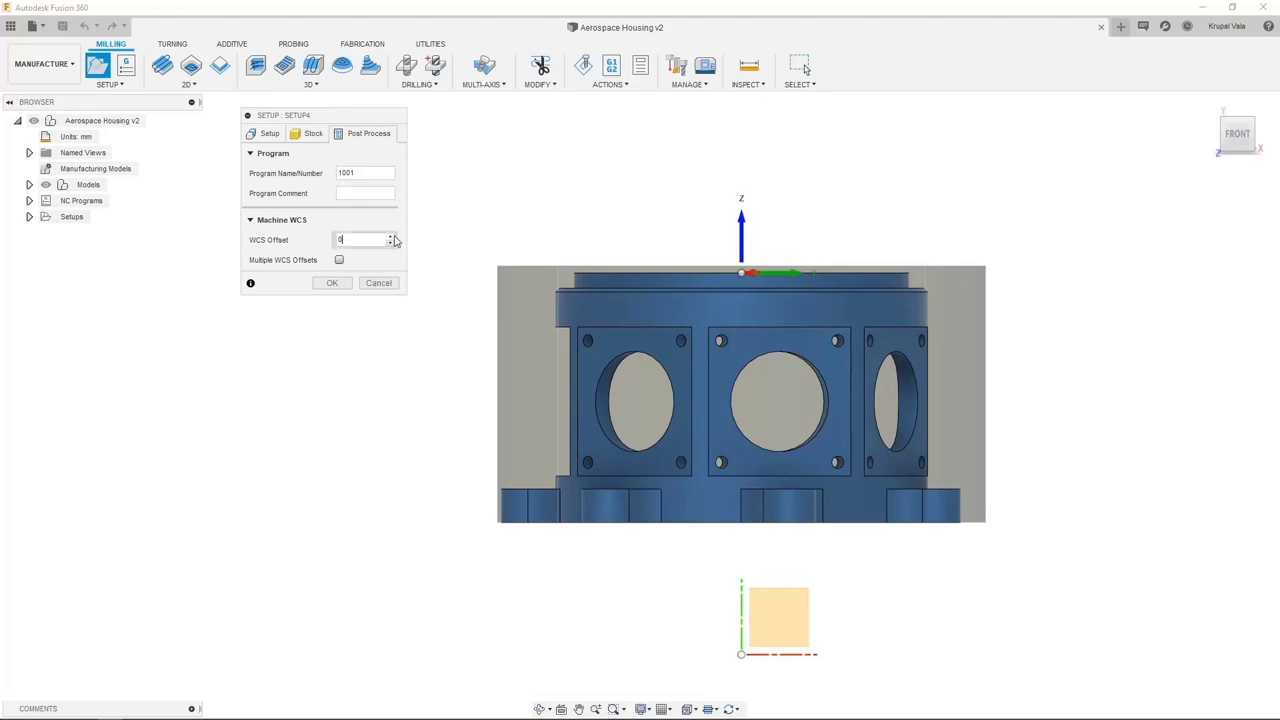
left_click(334, 283)
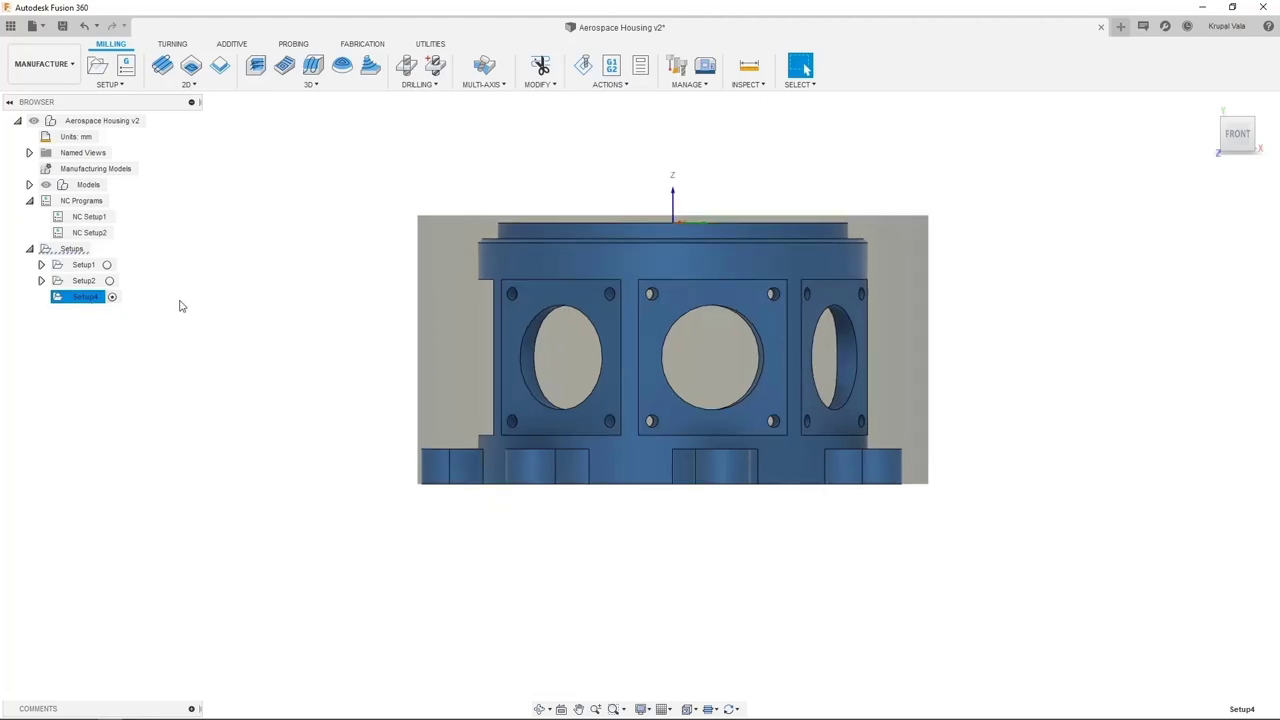
Step: Start a 2D Face operation in the new setup and return to Fusion 360 from the Toolpath Setup slide
left_click(193, 87)
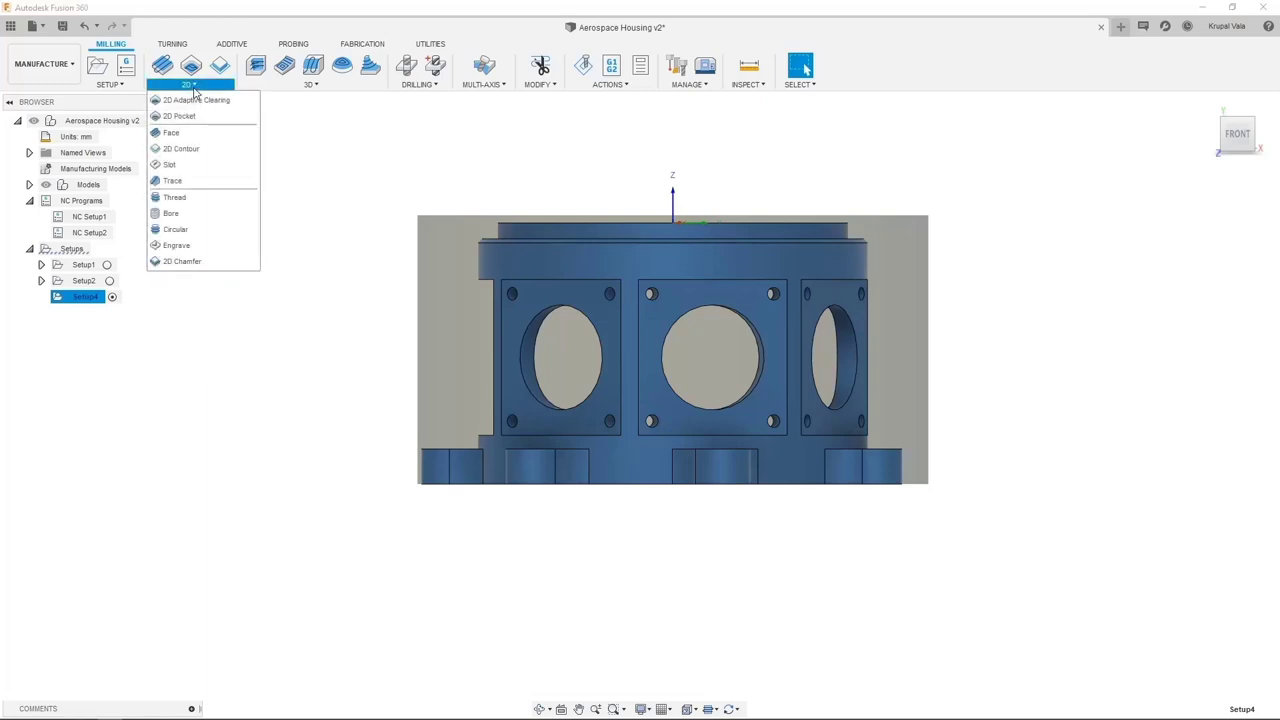
left_click(172, 133)
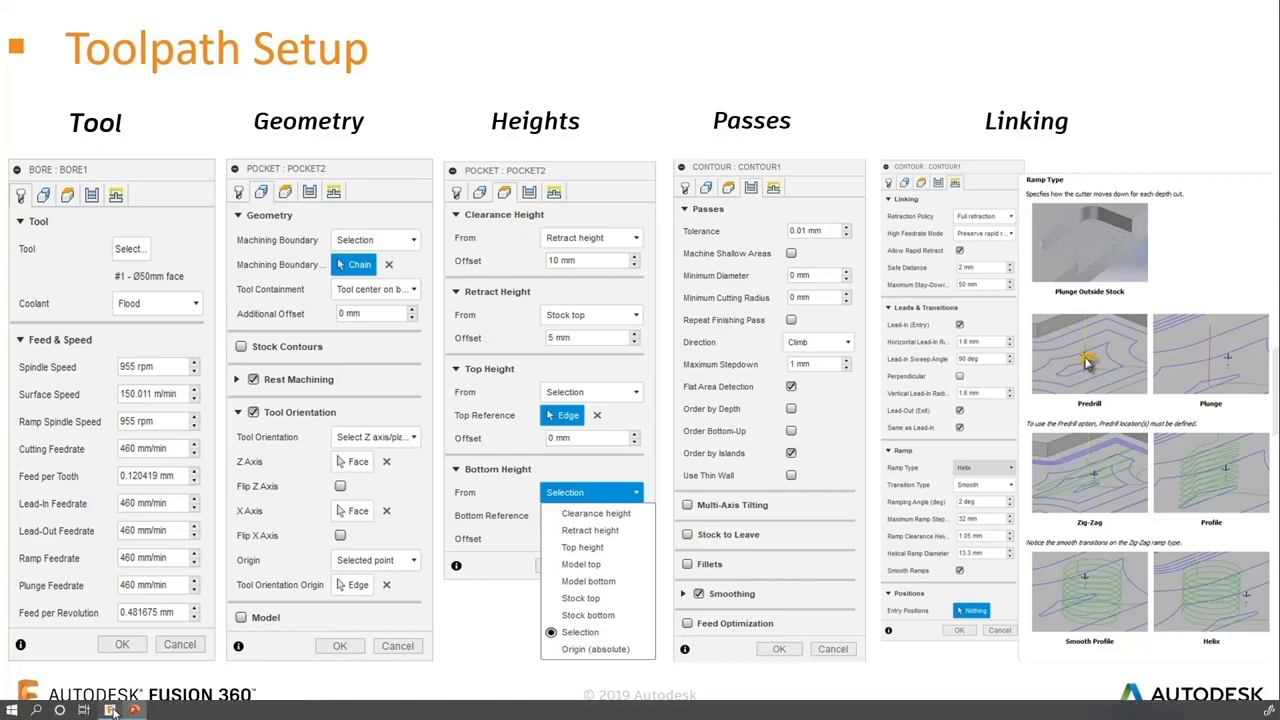
left_click(135, 711)
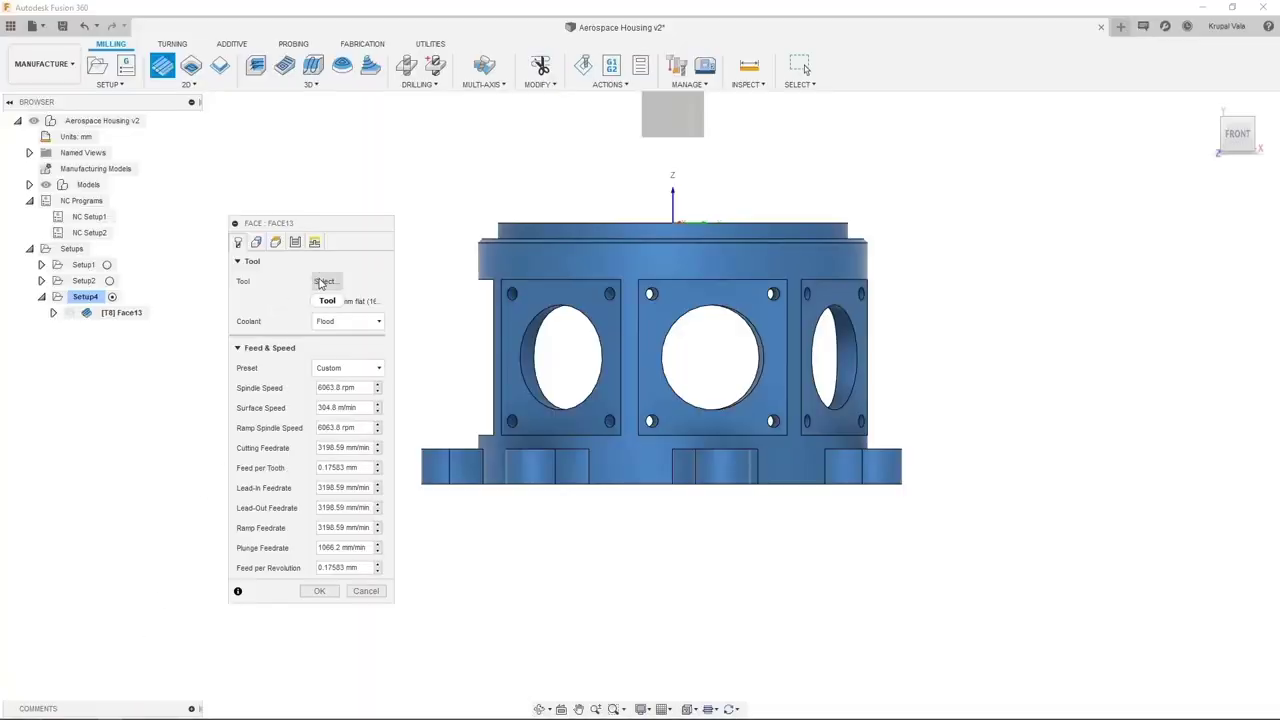
Step: Filter the tool library for the Face operation to milling face mills in the Aerospace Housing v2 document
left_click(320, 283)
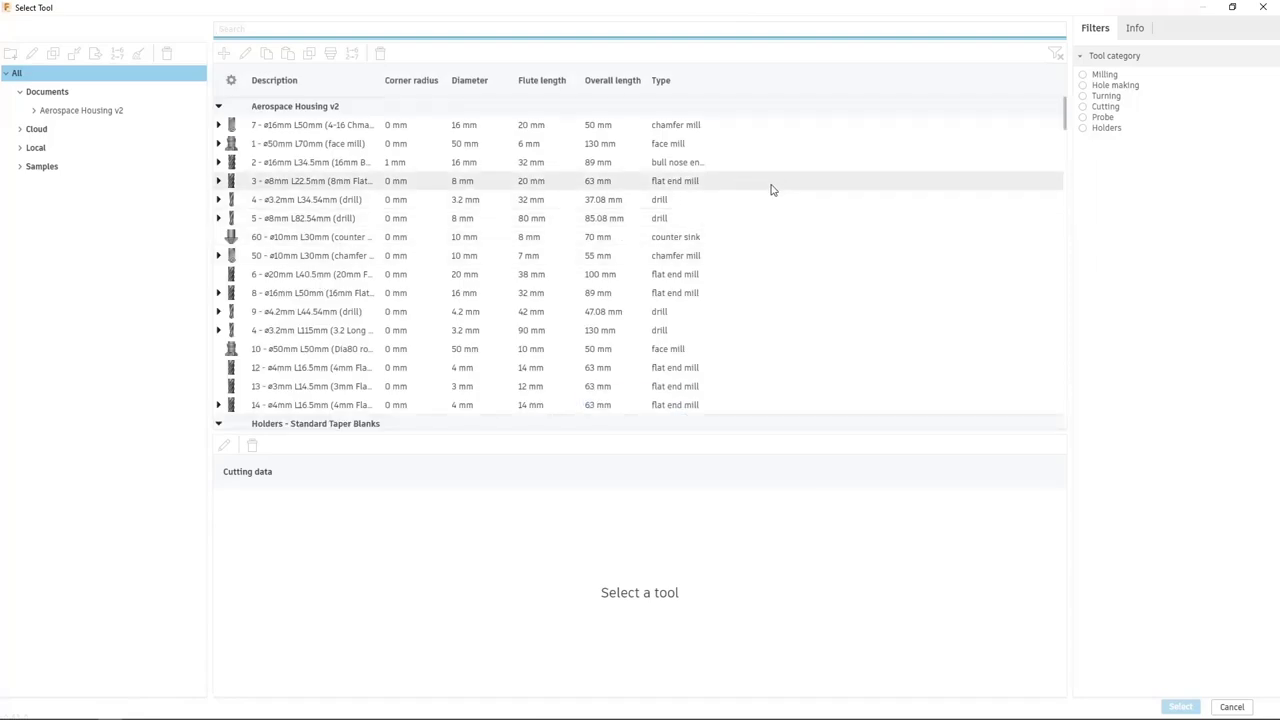
left_click(1084, 76)
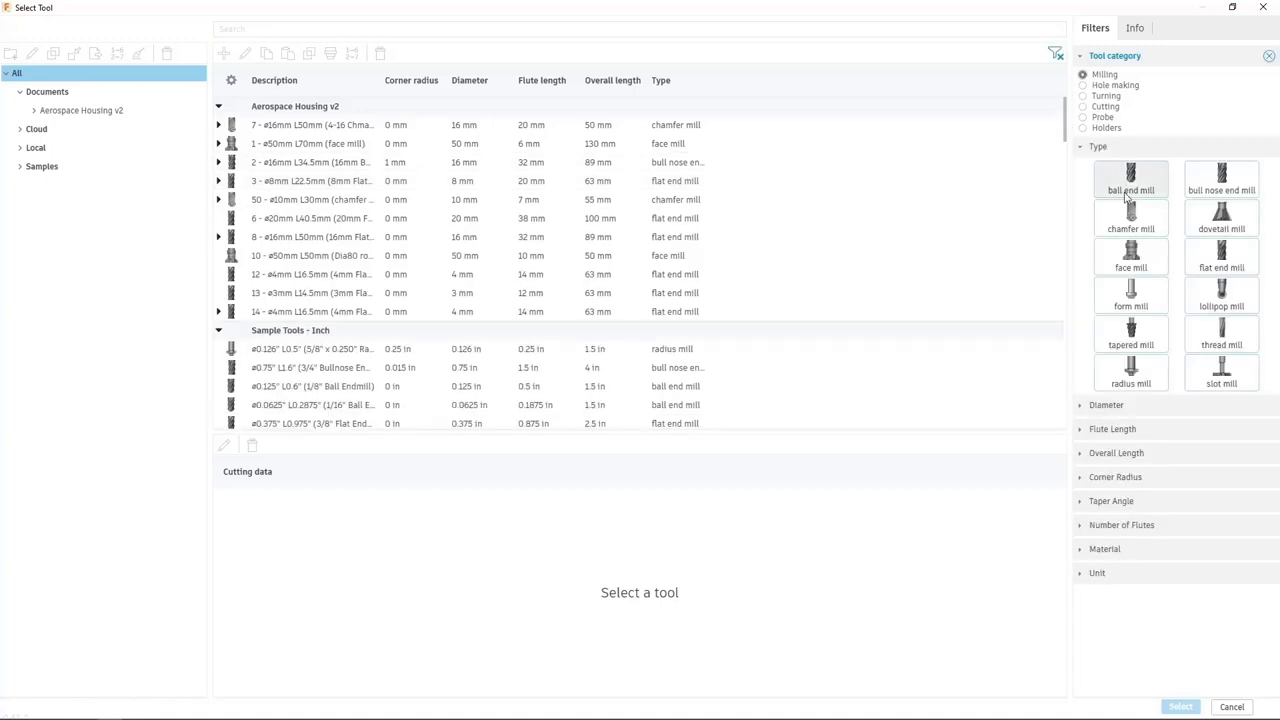
left_click(1132, 257)
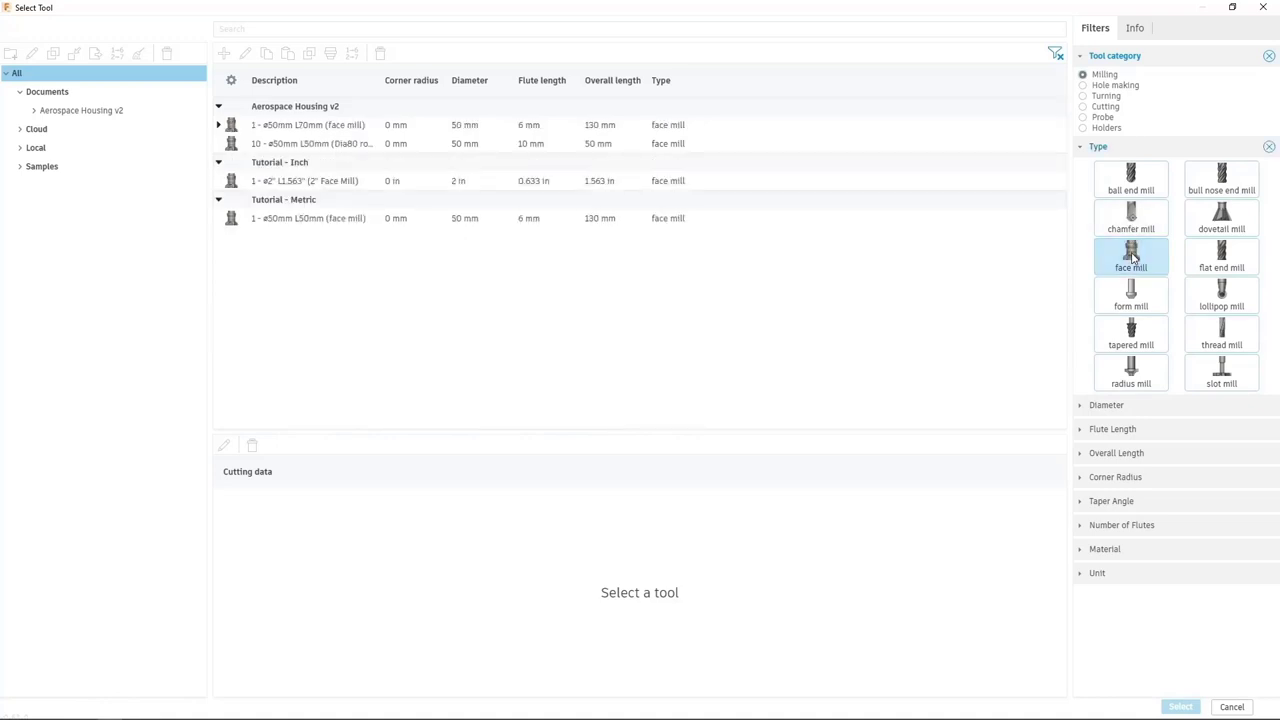
left_click(148, 111)
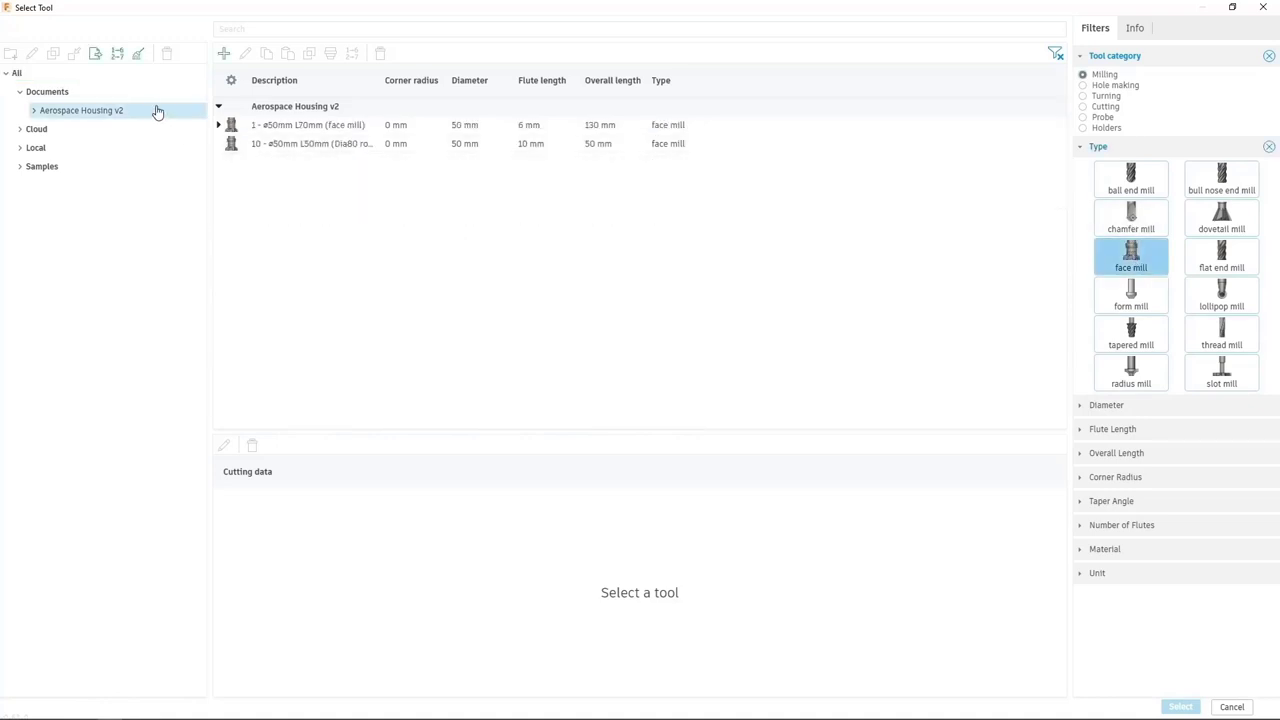
Step: Create a new face mill in the Aerospace Housing v2 library with the description "Dia 50mm rough tool"
left_click(224, 54)
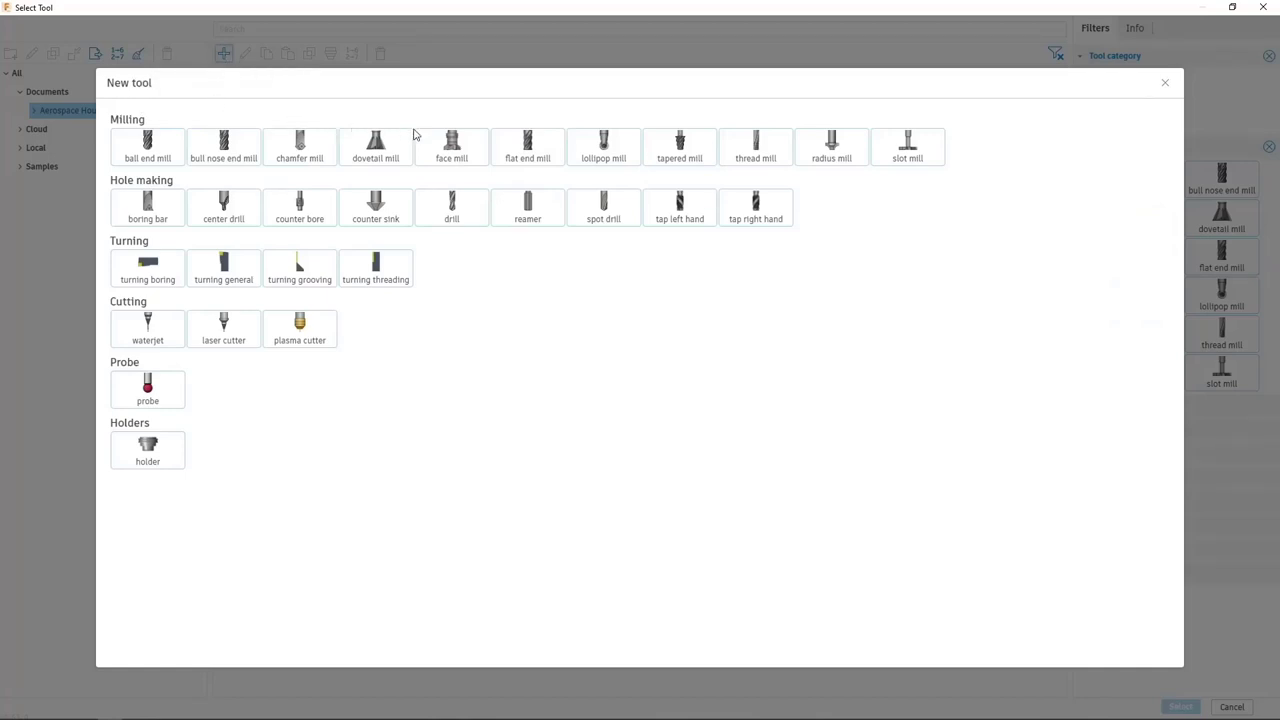
left_click(460, 147)
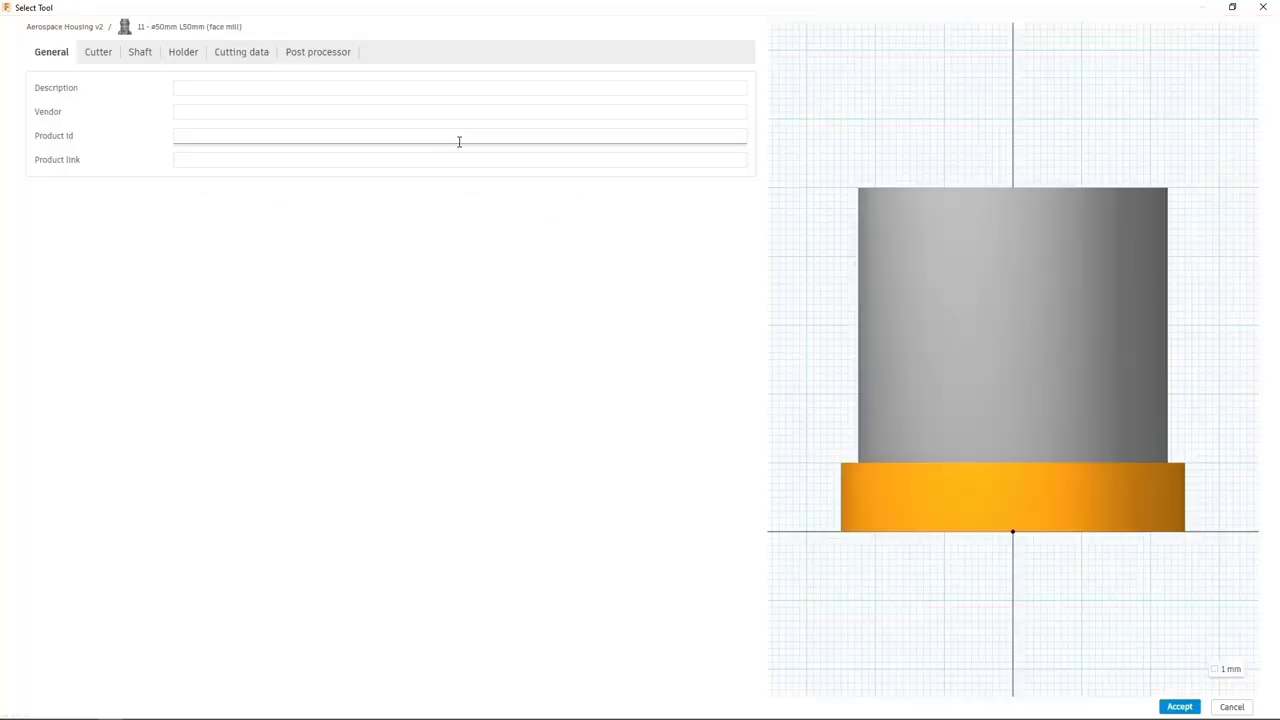
left_click(254, 89)
type("Dia ")
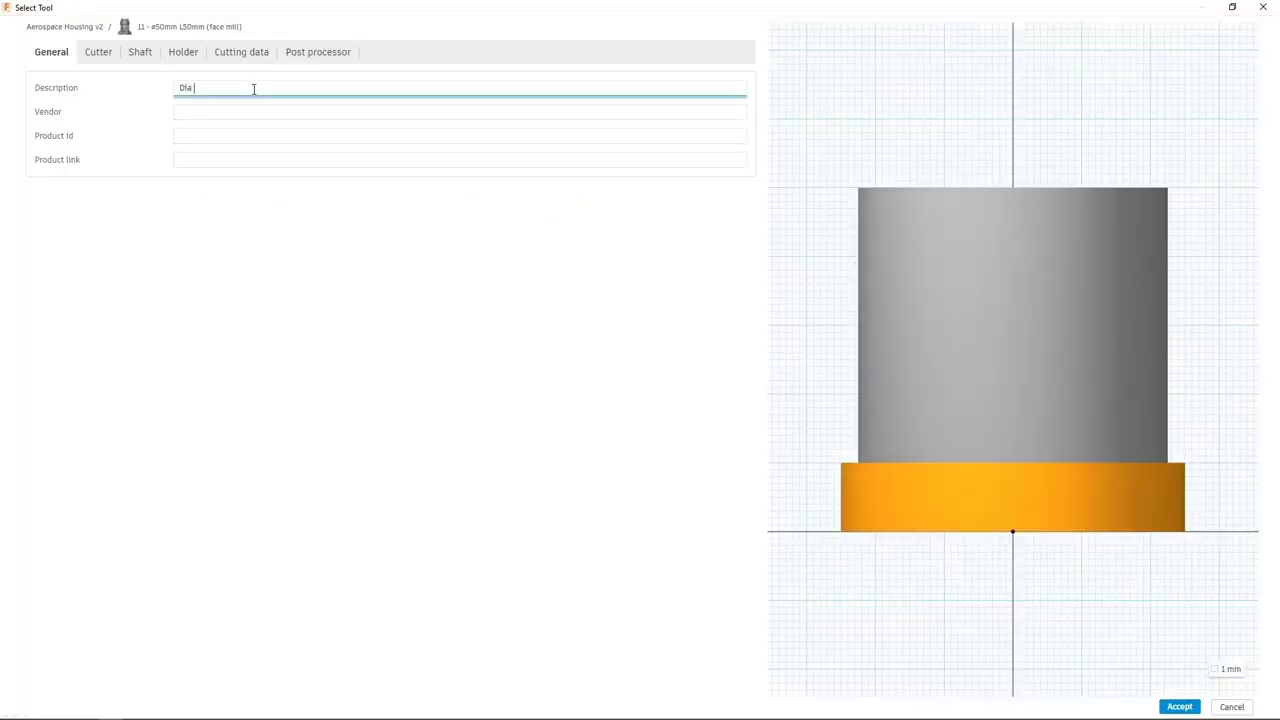
type("50mm rough tool")
Step: Review the new face mill's cutter geometry, including overall length and length below holder, and its shaft definition
left_click(106, 52)
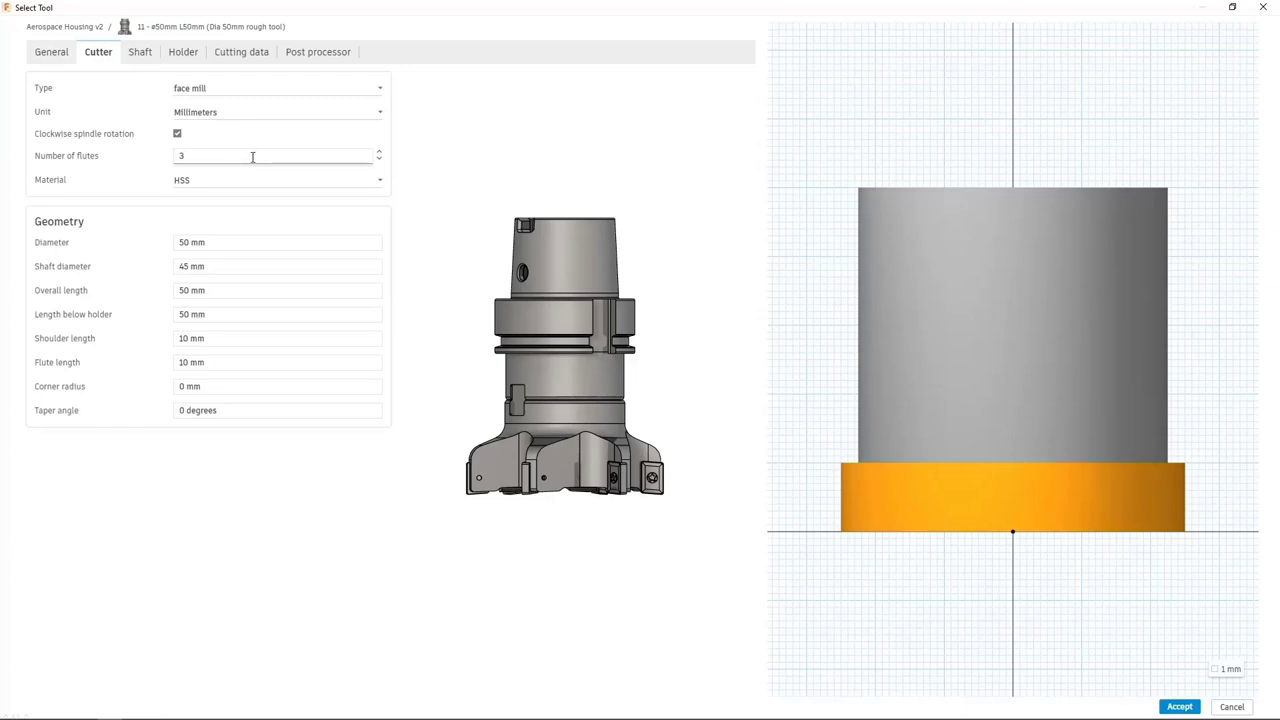
left_click(271, 291)
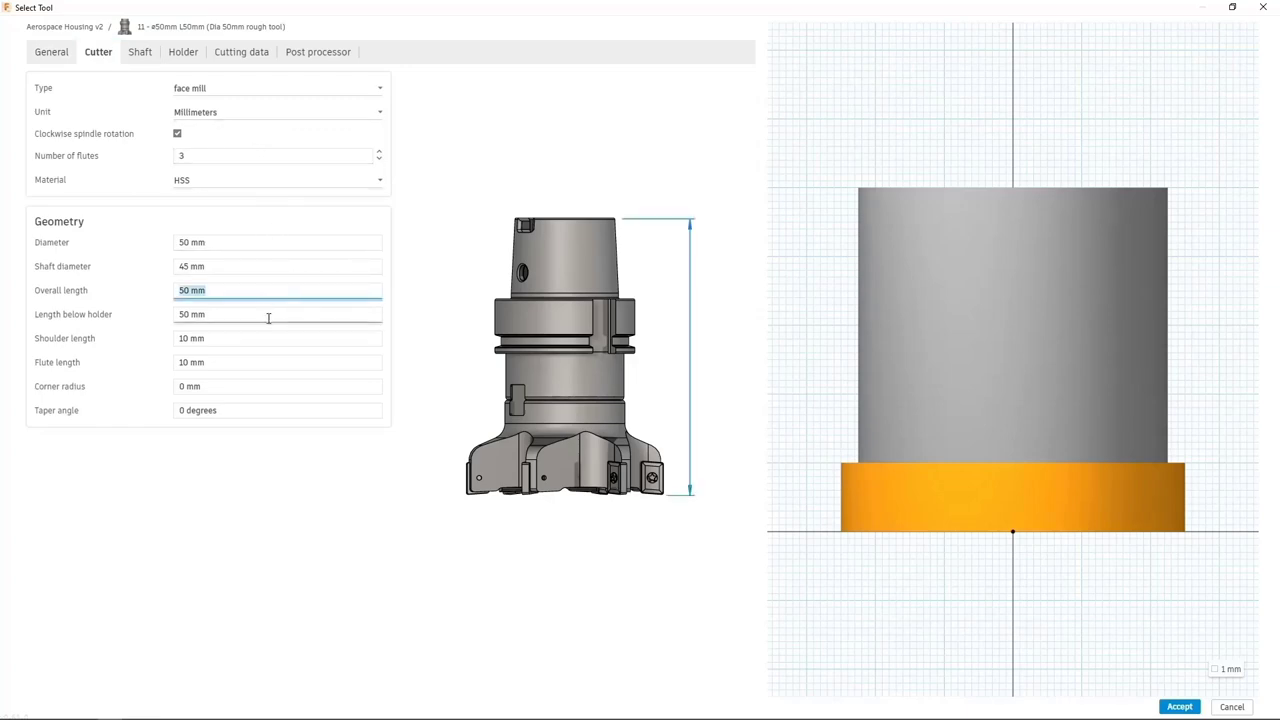
left_click(268, 316)
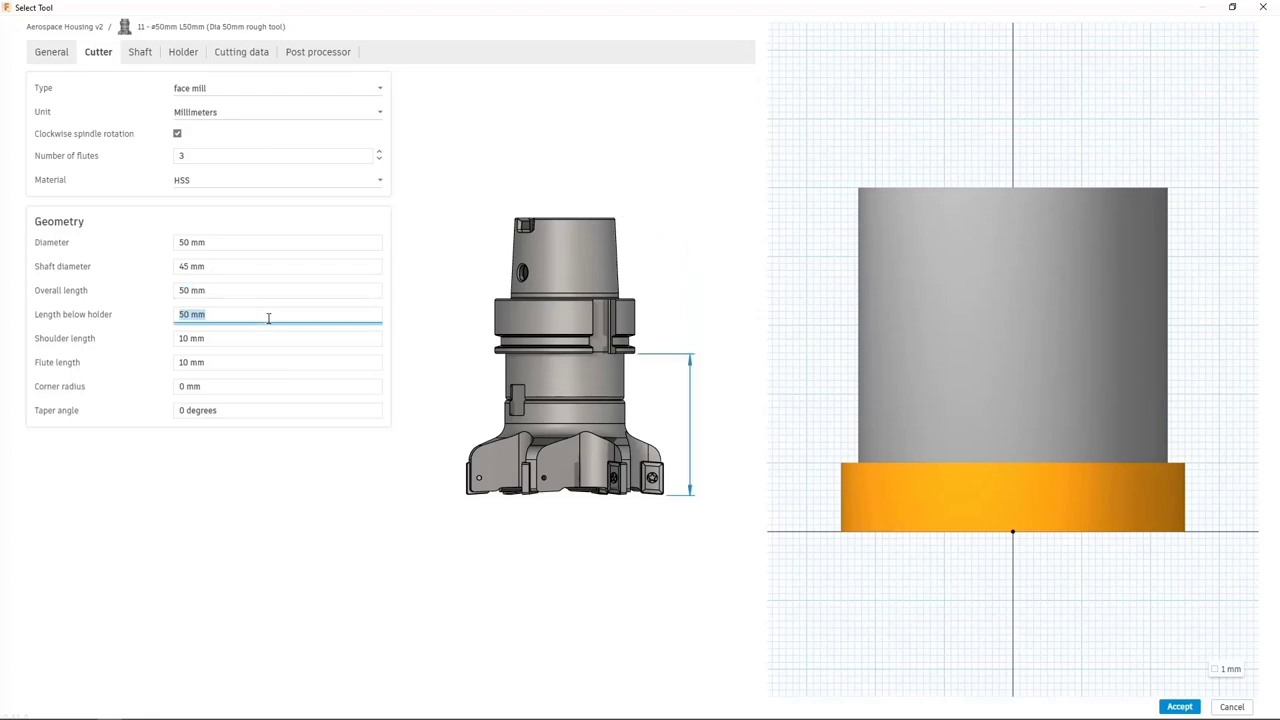
left_click(138, 55)
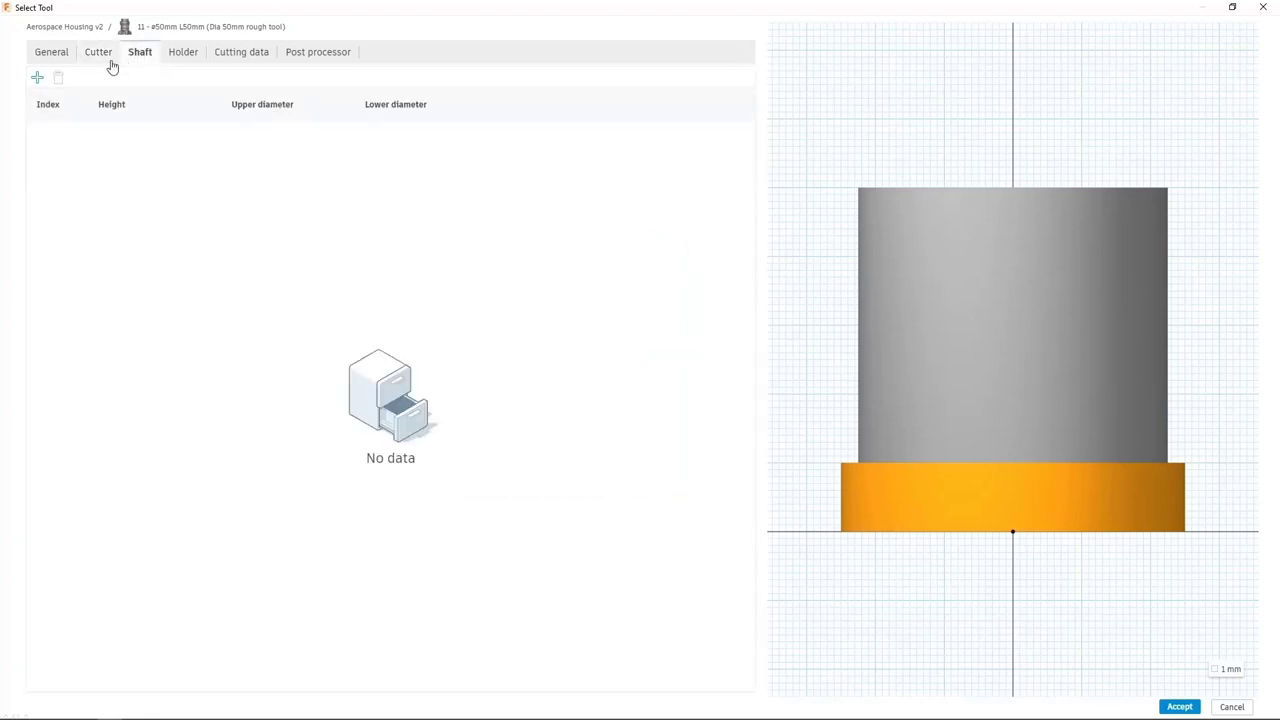
Step: Assign the BT40 - B4C3-0040 holder from the Sample Holders (Inch) library to the new face mill
left_click(184, 53)
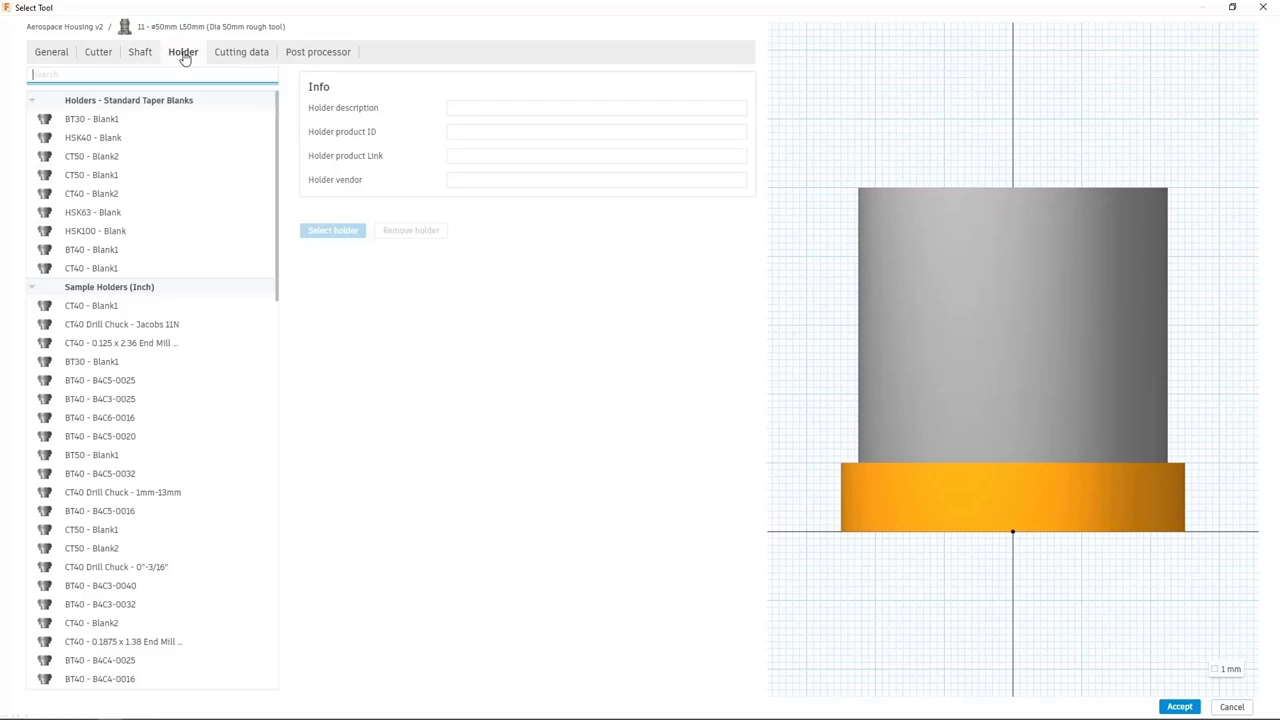
left_click(137, 586)
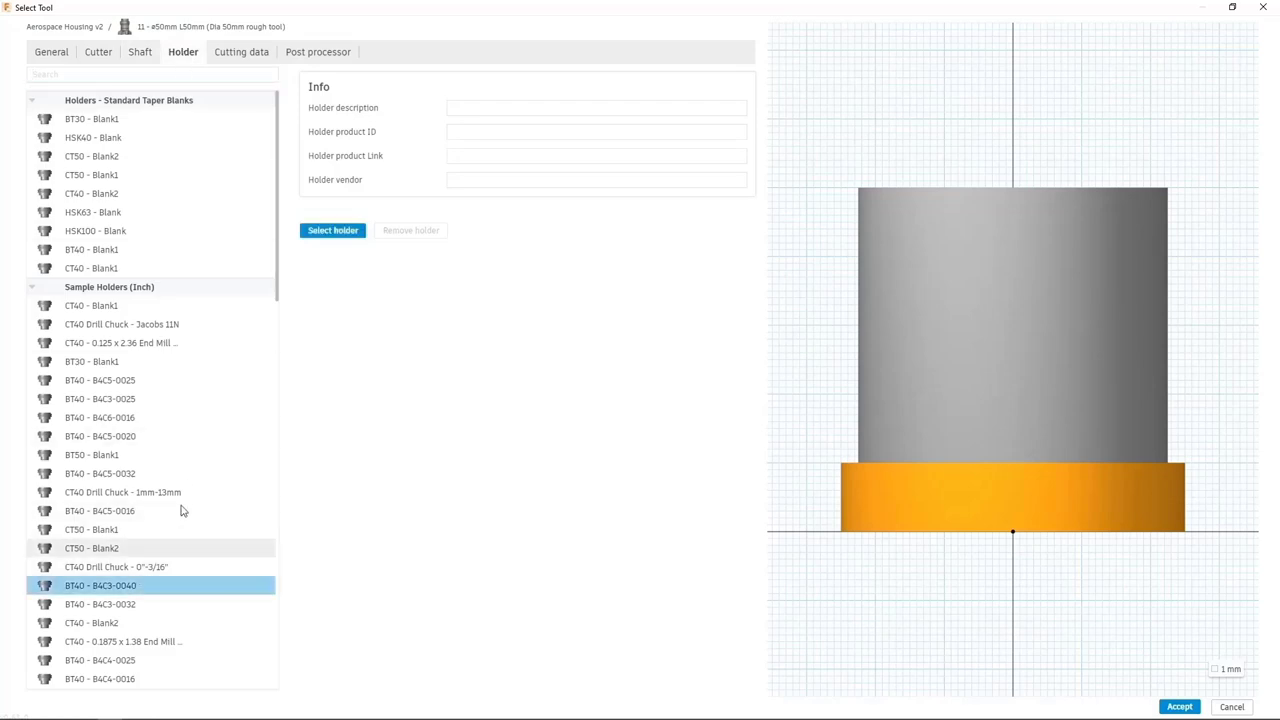
left_click(330, 231)
Step: Review the face mill's cutting data and post processor settings, and accept it as the Face operation's tool
left_click(239, 55)
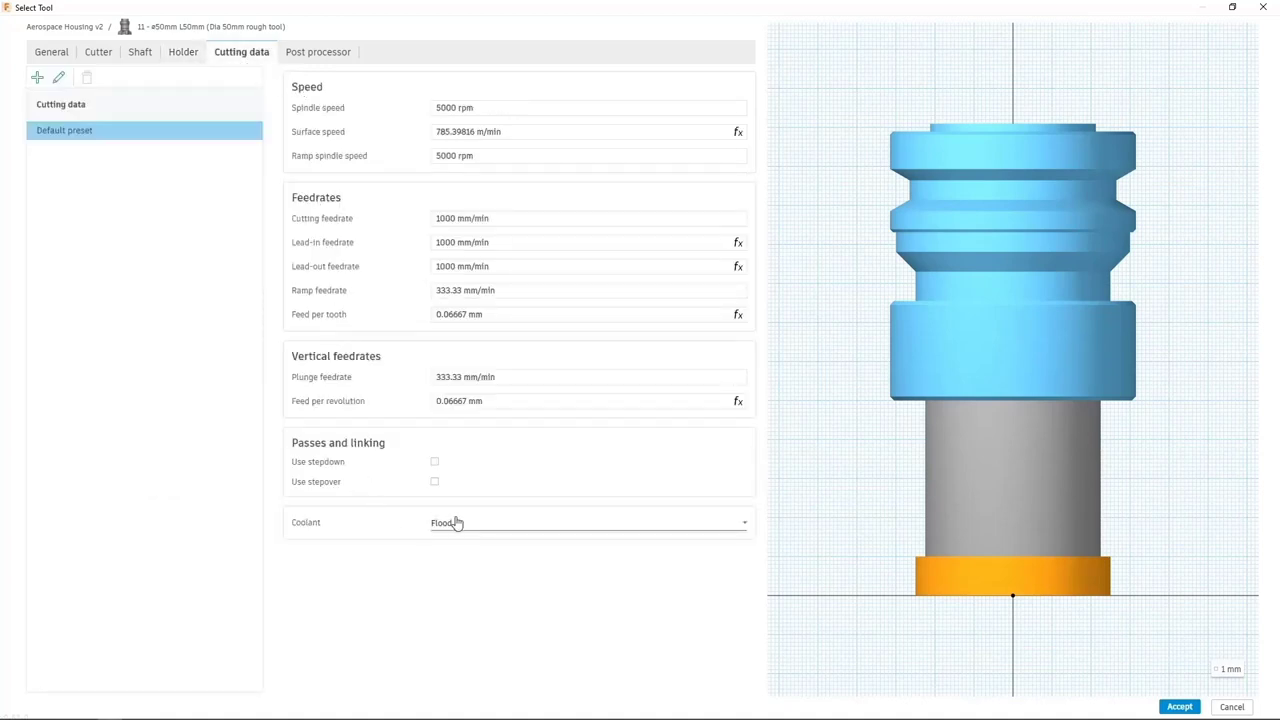
left_click(308, 60)
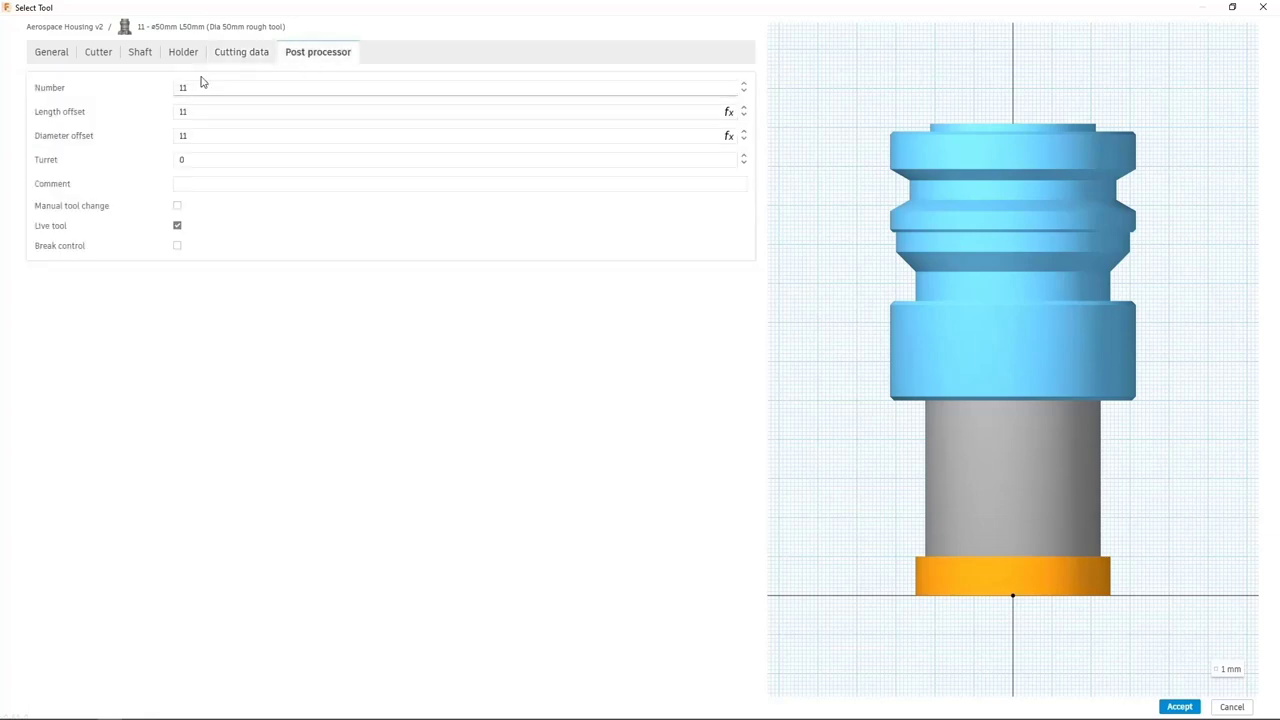
left_click(1179, 707)
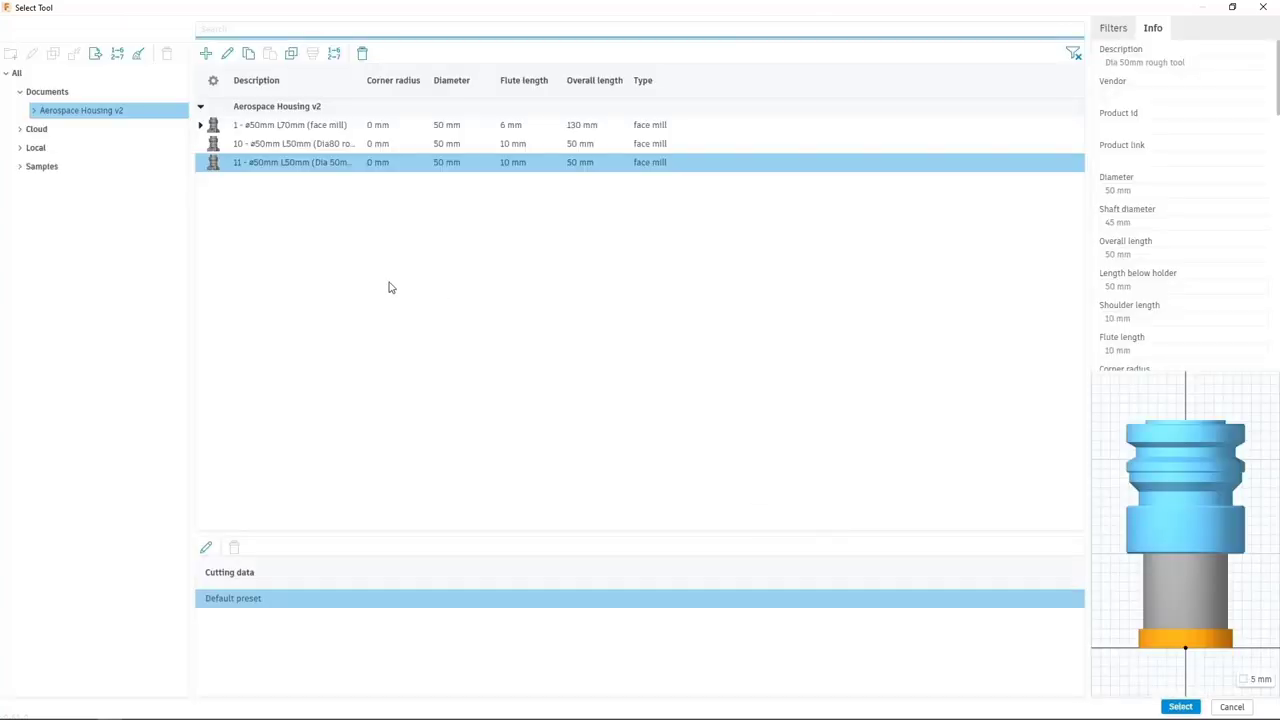
left_click(1180, 707)
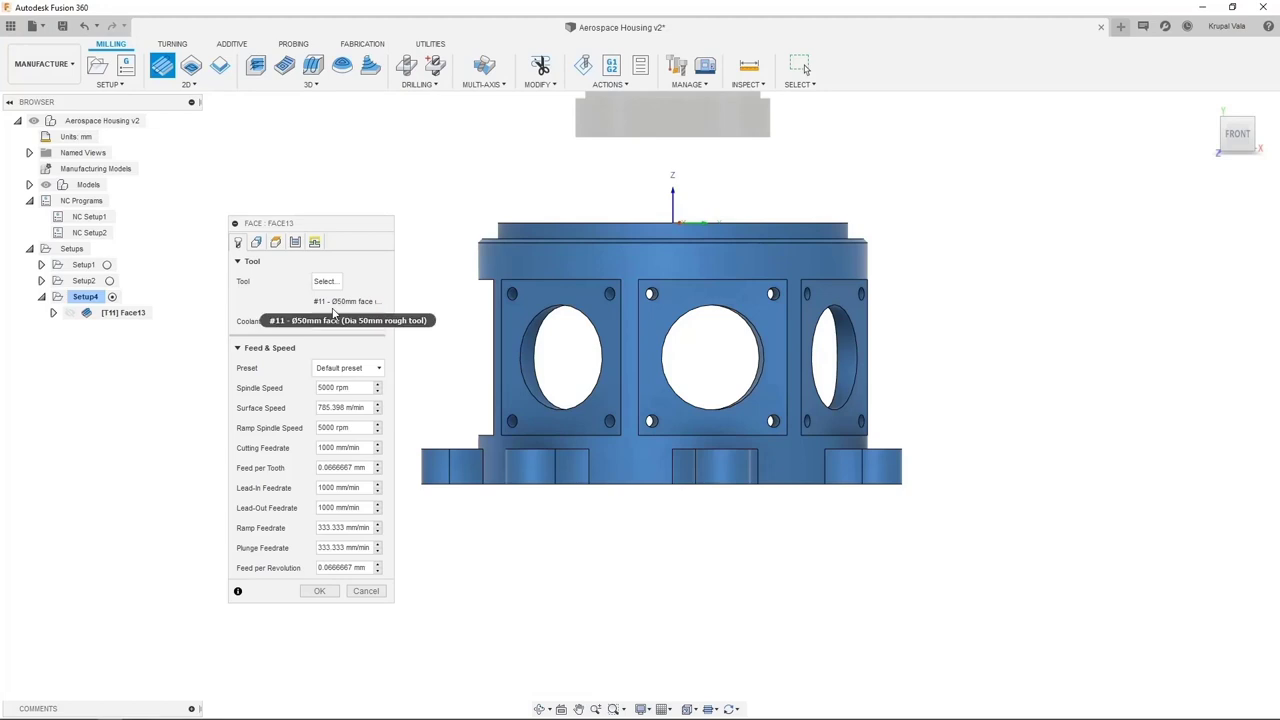
Step: Review the Face operation's stock contour selection and its clearance, retract, feed, top and bottom height references
left_click(257, 244)
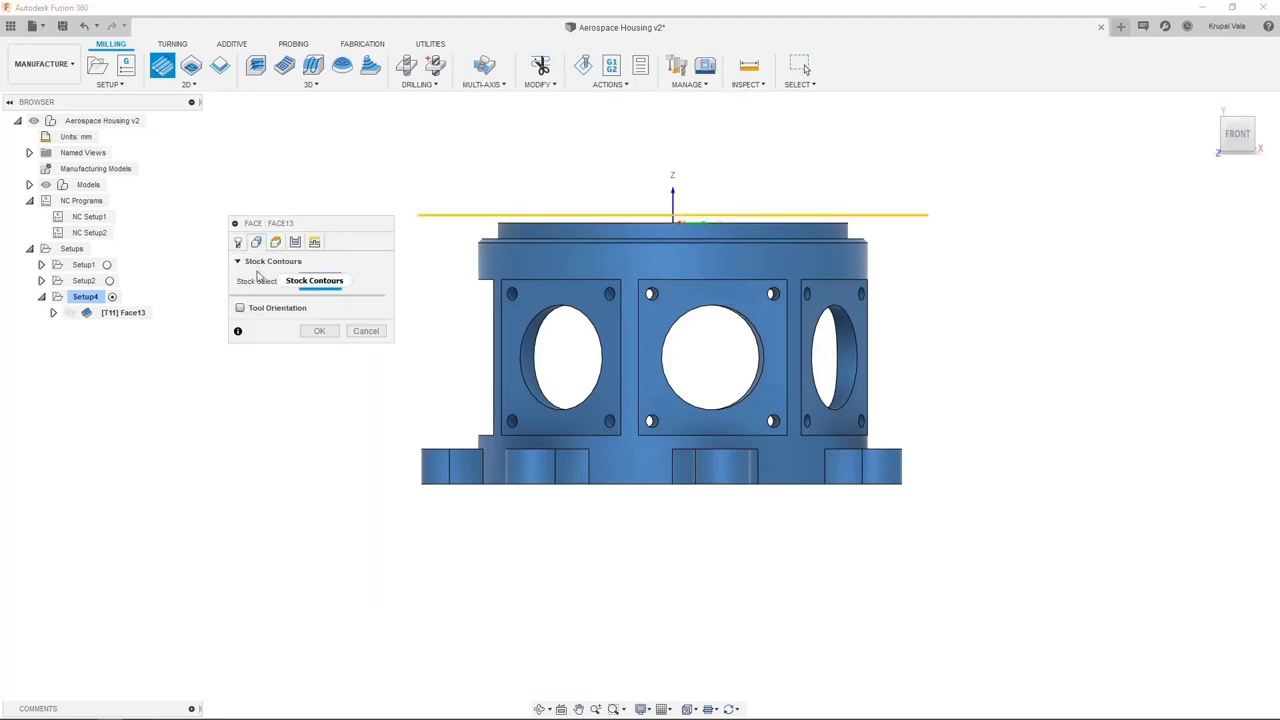
mouse_move(258, 276)
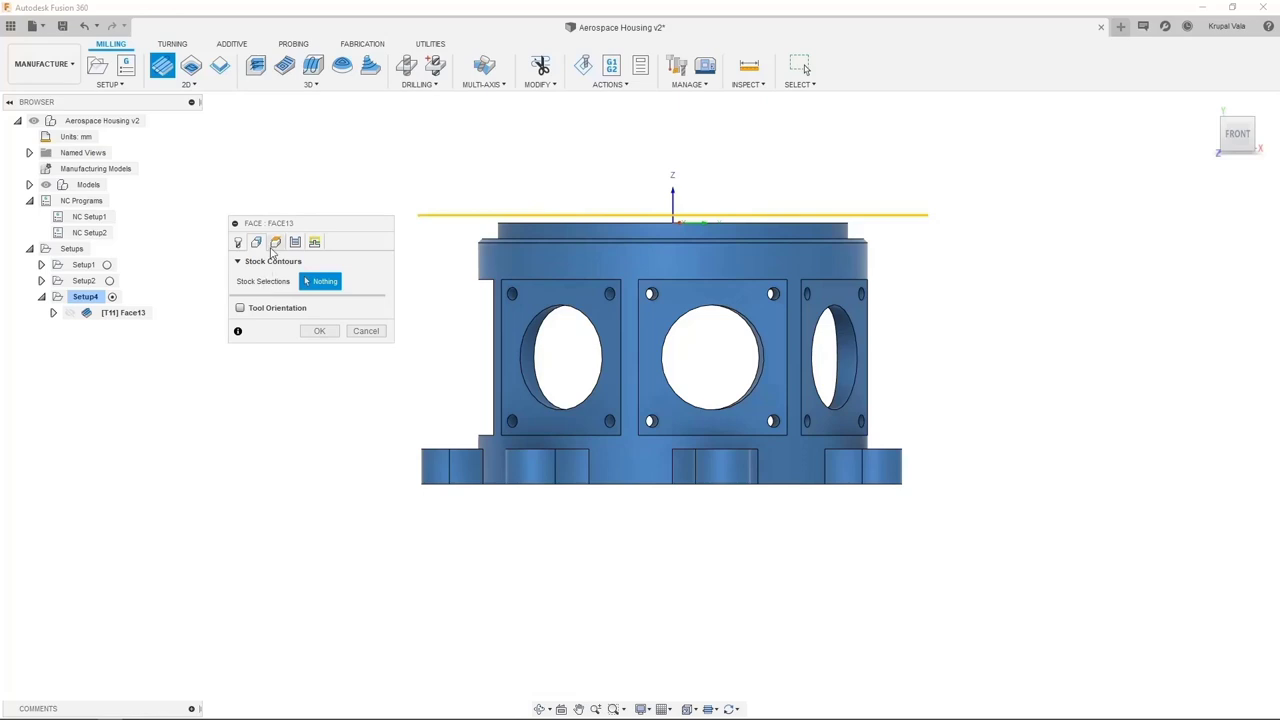
left_click(275, 243)
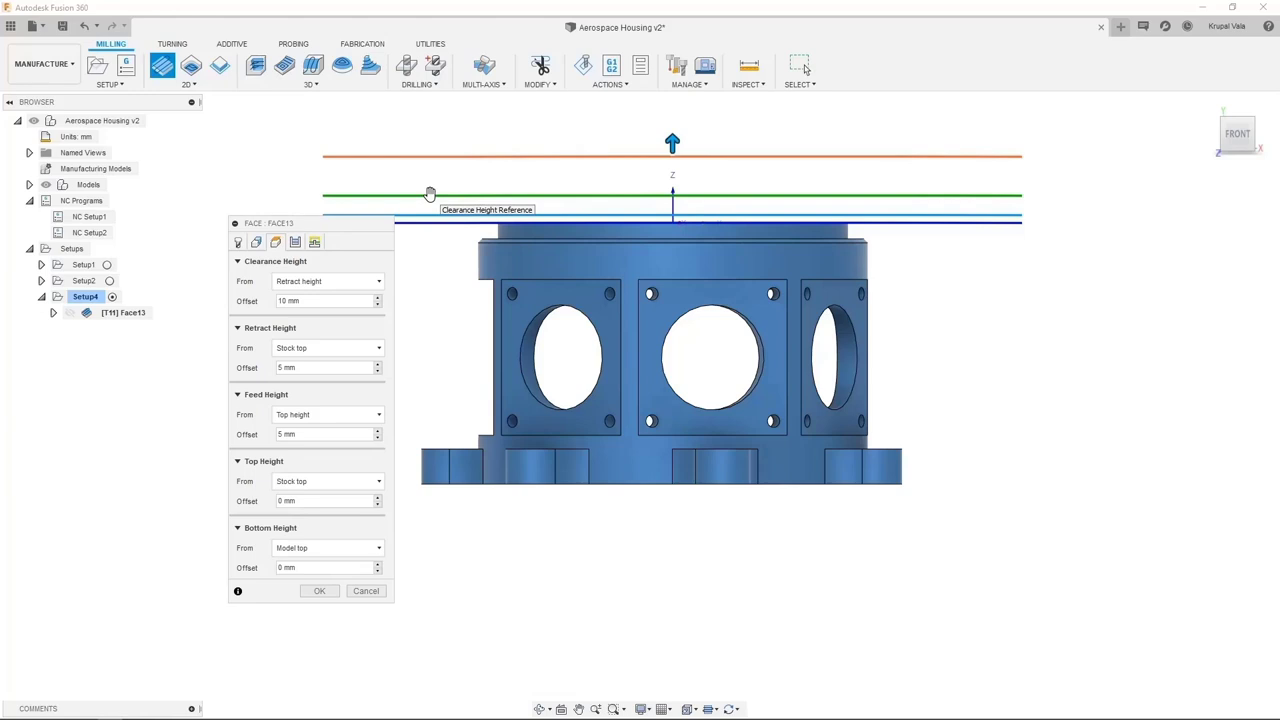
left_click(333, 415)
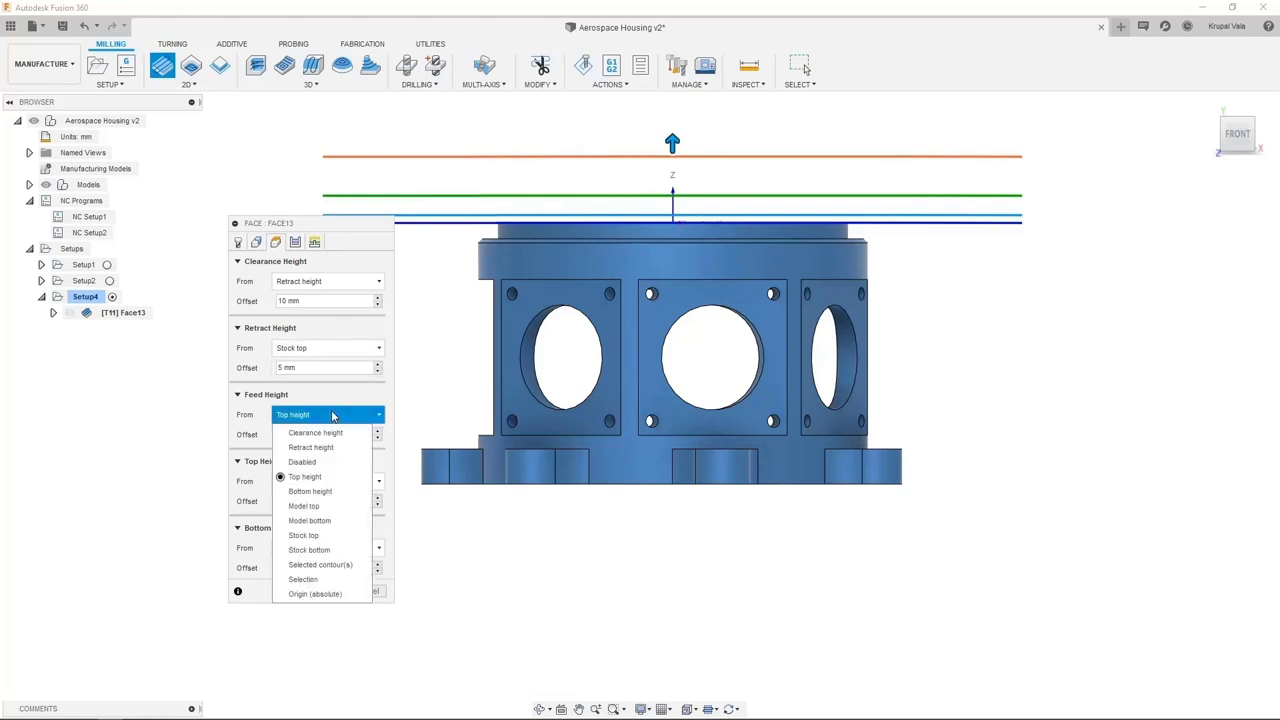
left_click(333, 415)
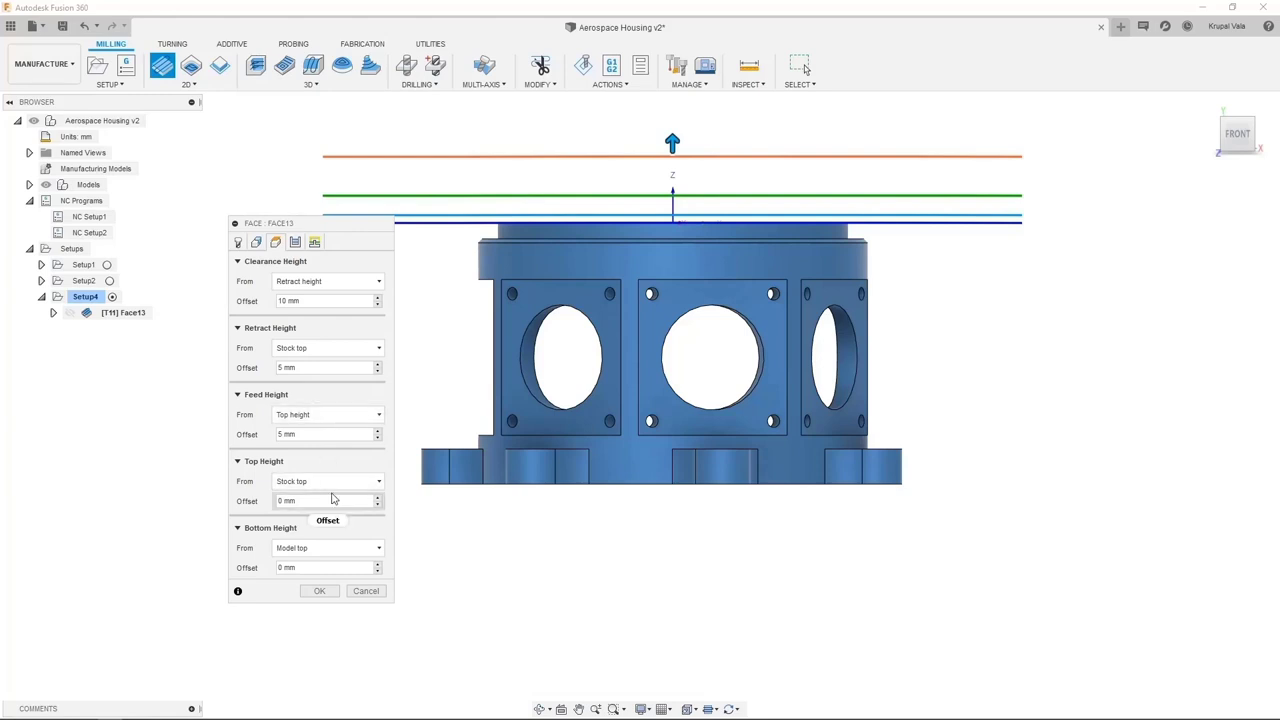
mouse_move(331, 555)
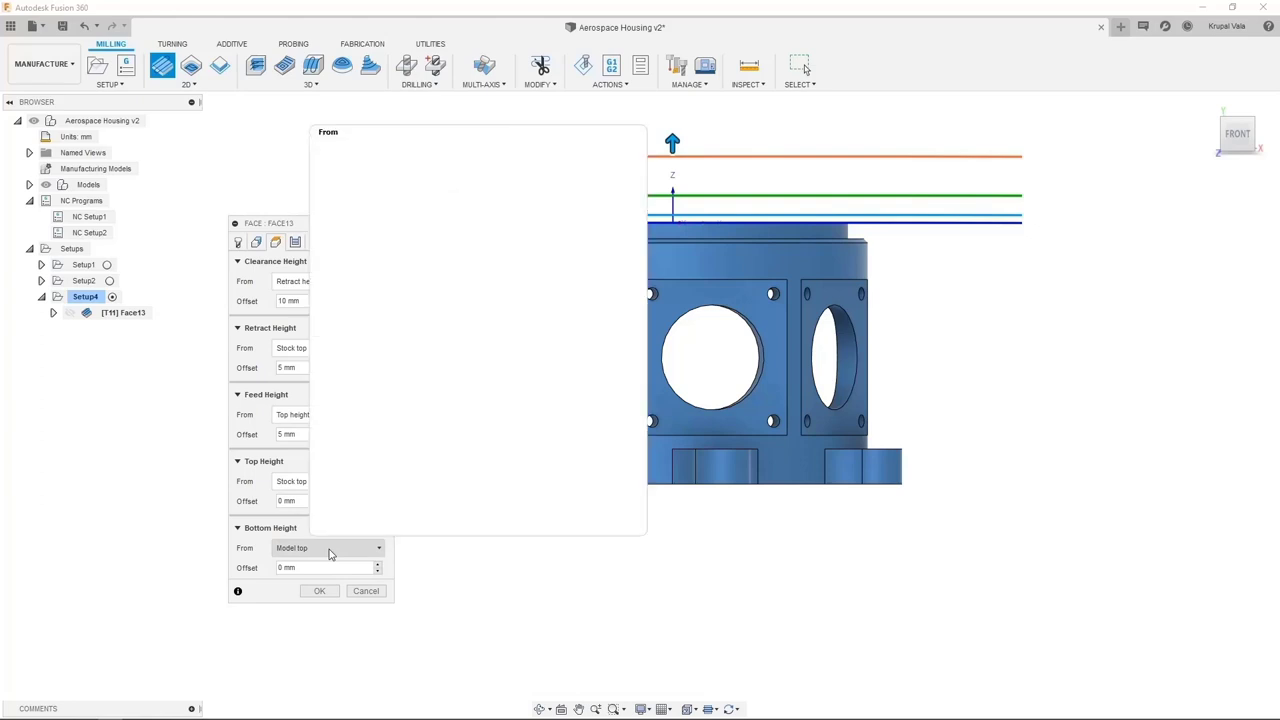
Step: Set the stepover of the Face passes to 25 mm
left_click(296, 243)
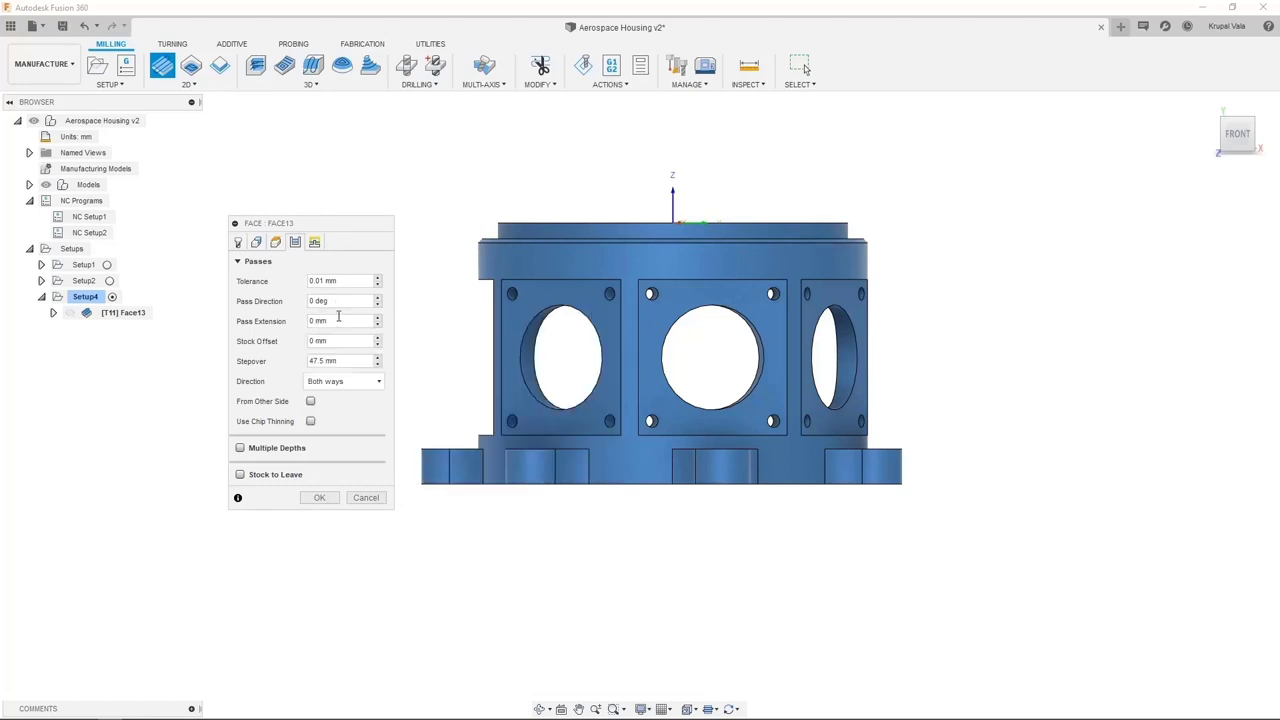
mouse_move(338, 319)
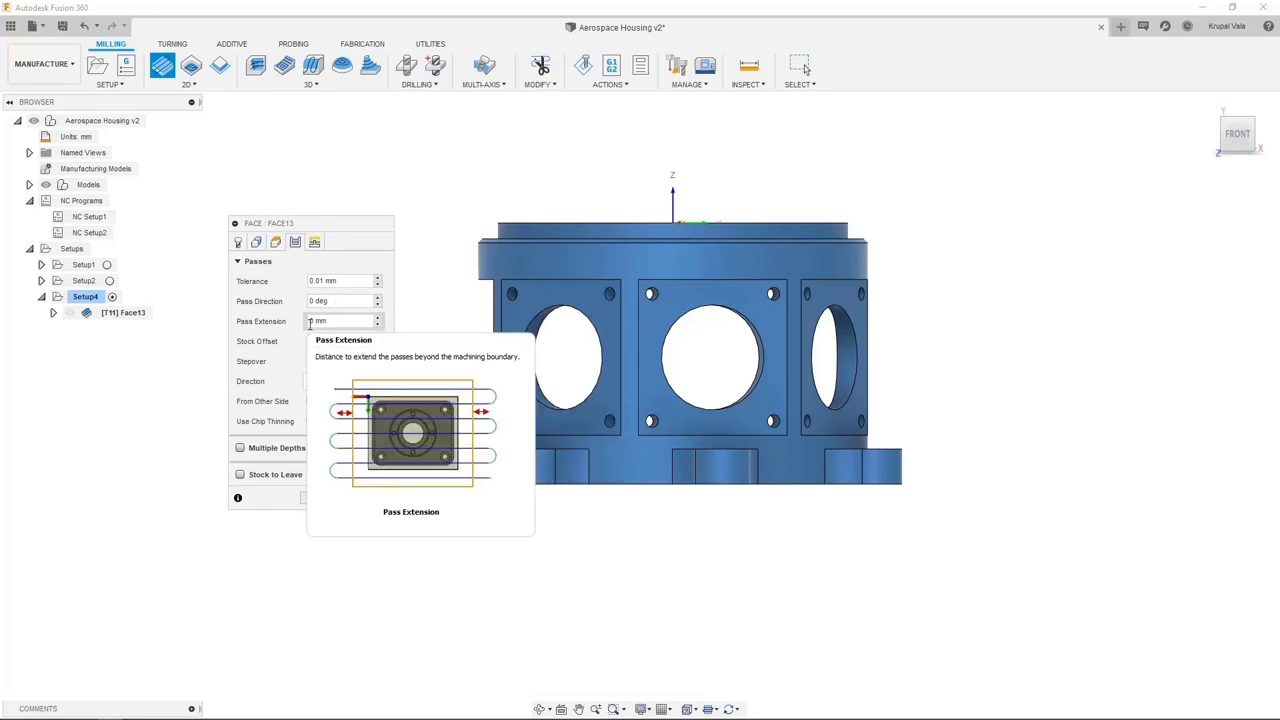
double_click(344, 360)
type("25")
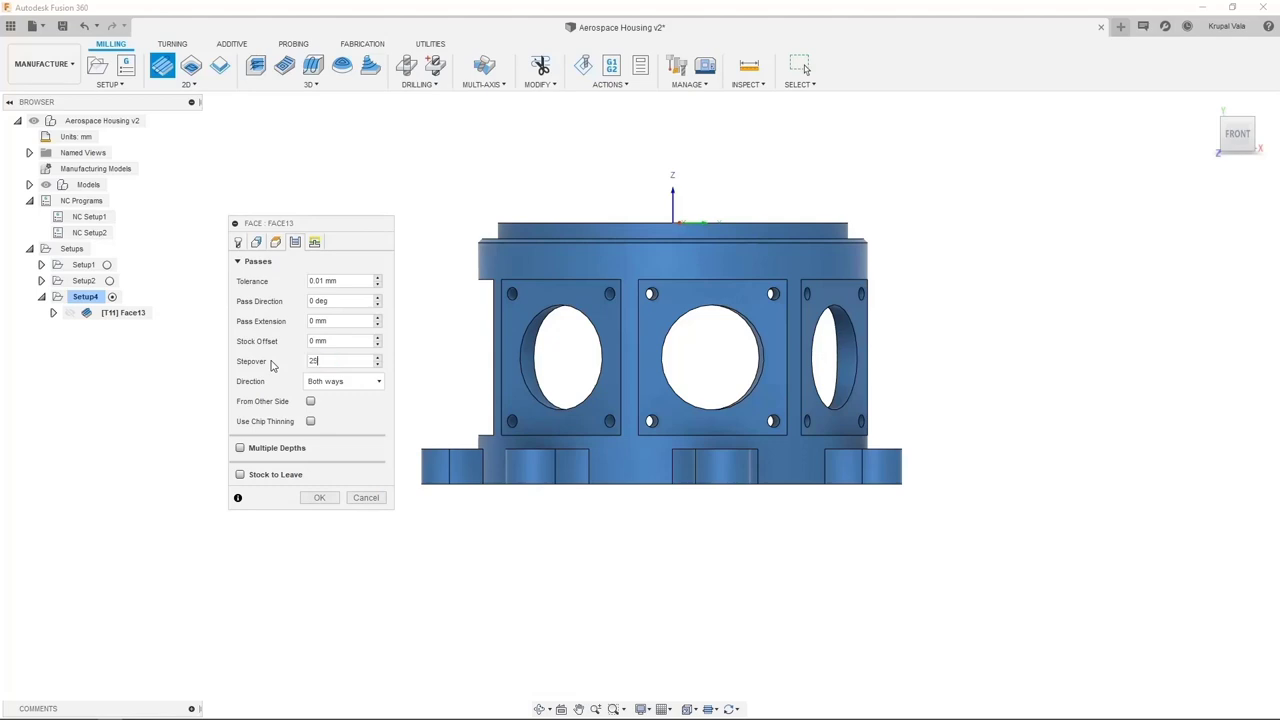
key("Return")
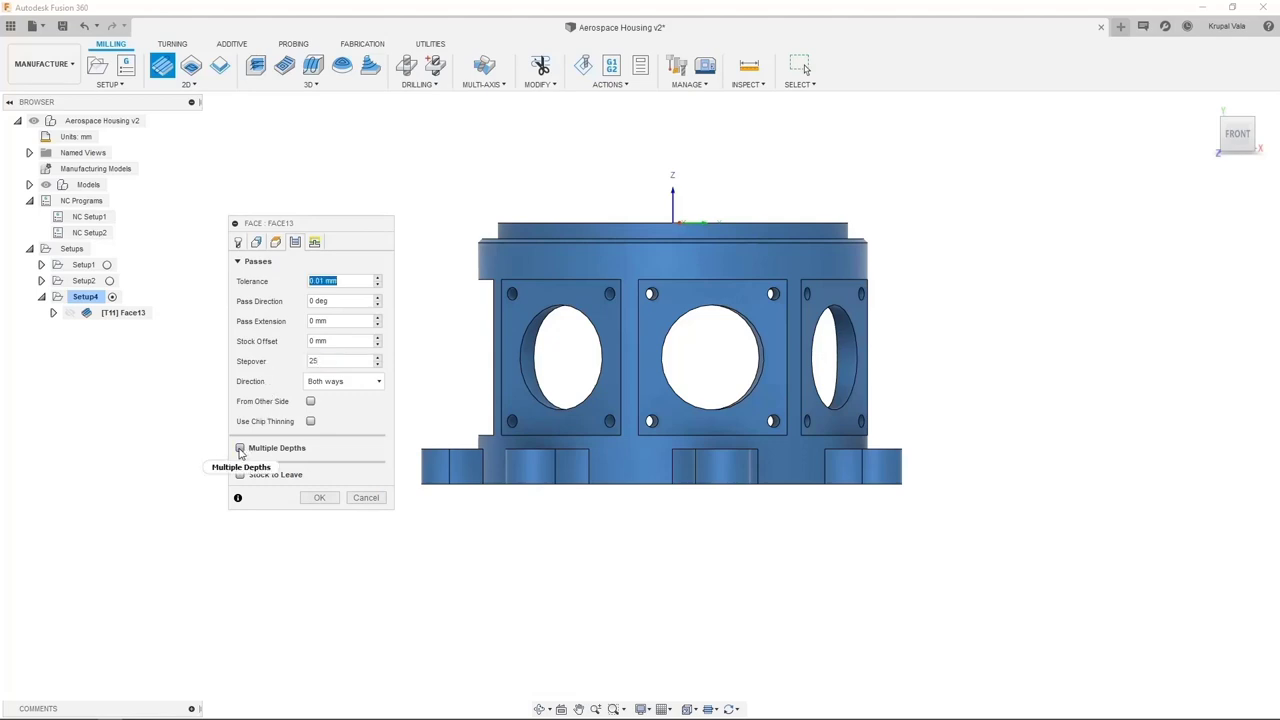
Step: Enable Multiple Depths with a 0.5 mm maximum stepdown, Both Sides and Use Even Stepdowns, and generate the Face toolpath
left_click(240, 449)
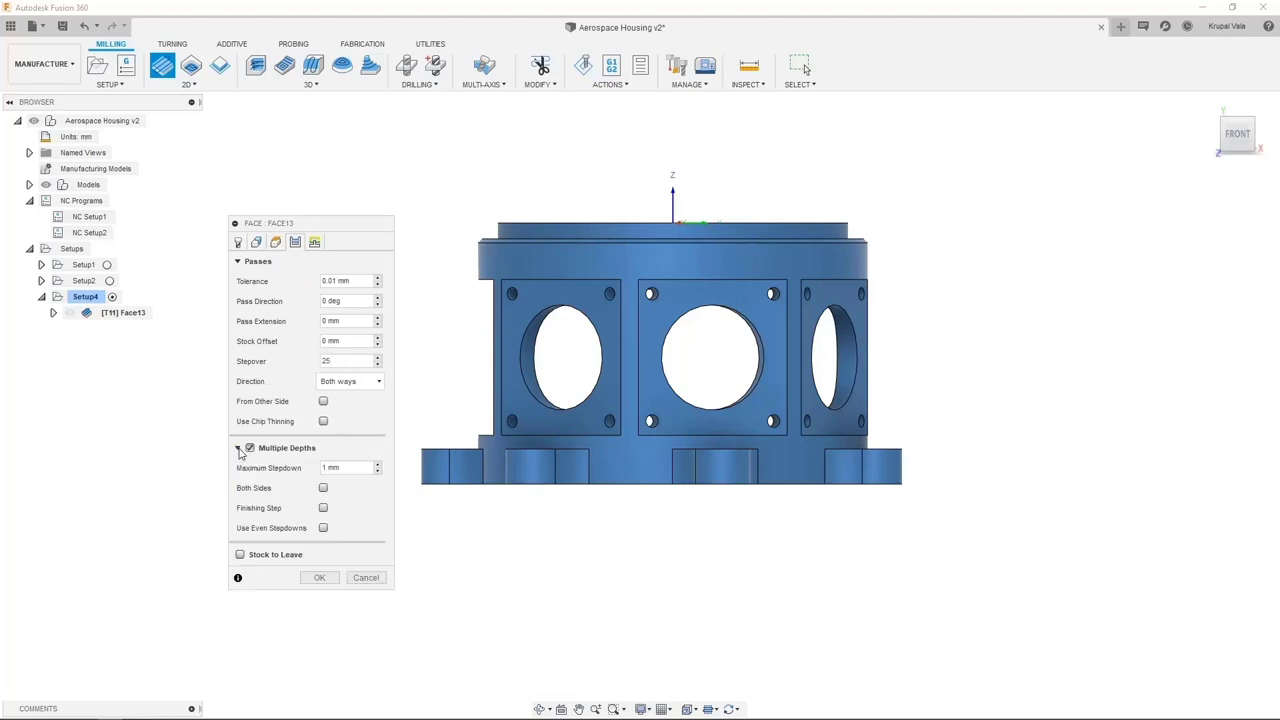
left_click(348, 468)
type("0.5")
key("Tab")
left_click(323, 487)
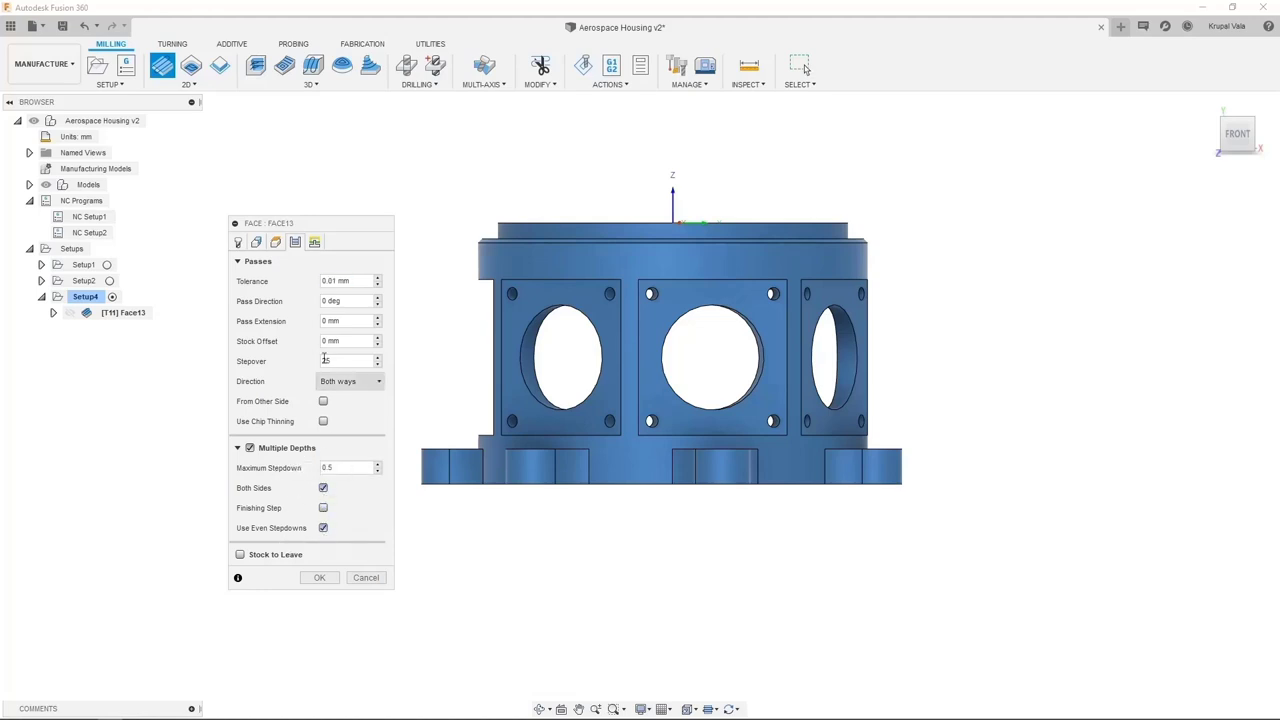
left_click(314, 242)
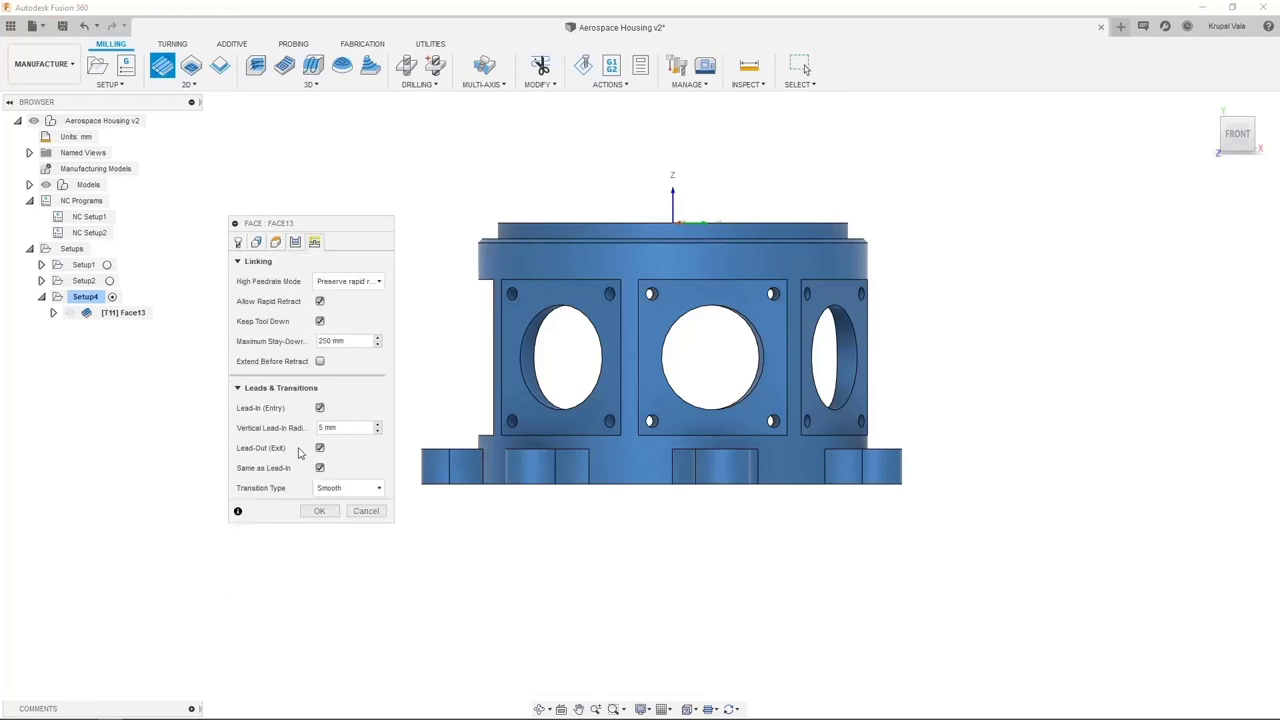
left_click(318, 511)
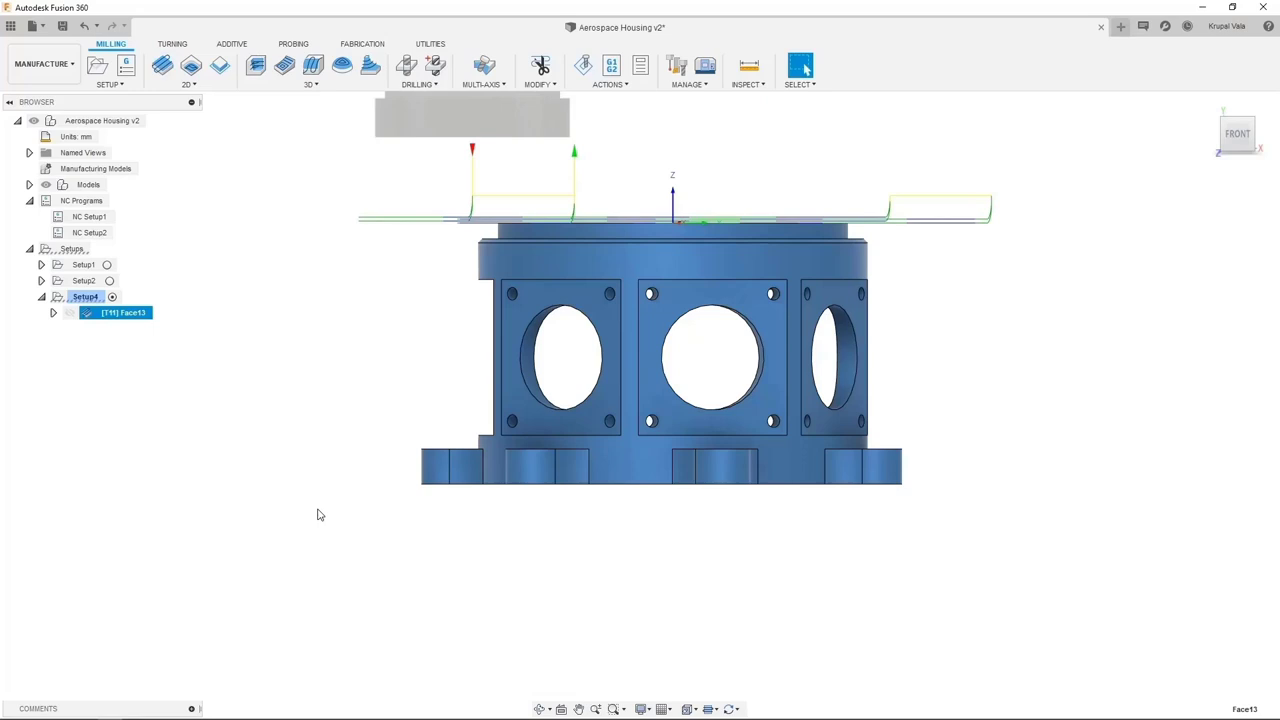
Step: Inspect the generated Face toolpath from several angles and check the housing's outer cylindrical face
middle_click_drag(734, 131, 742, 160, "shift")
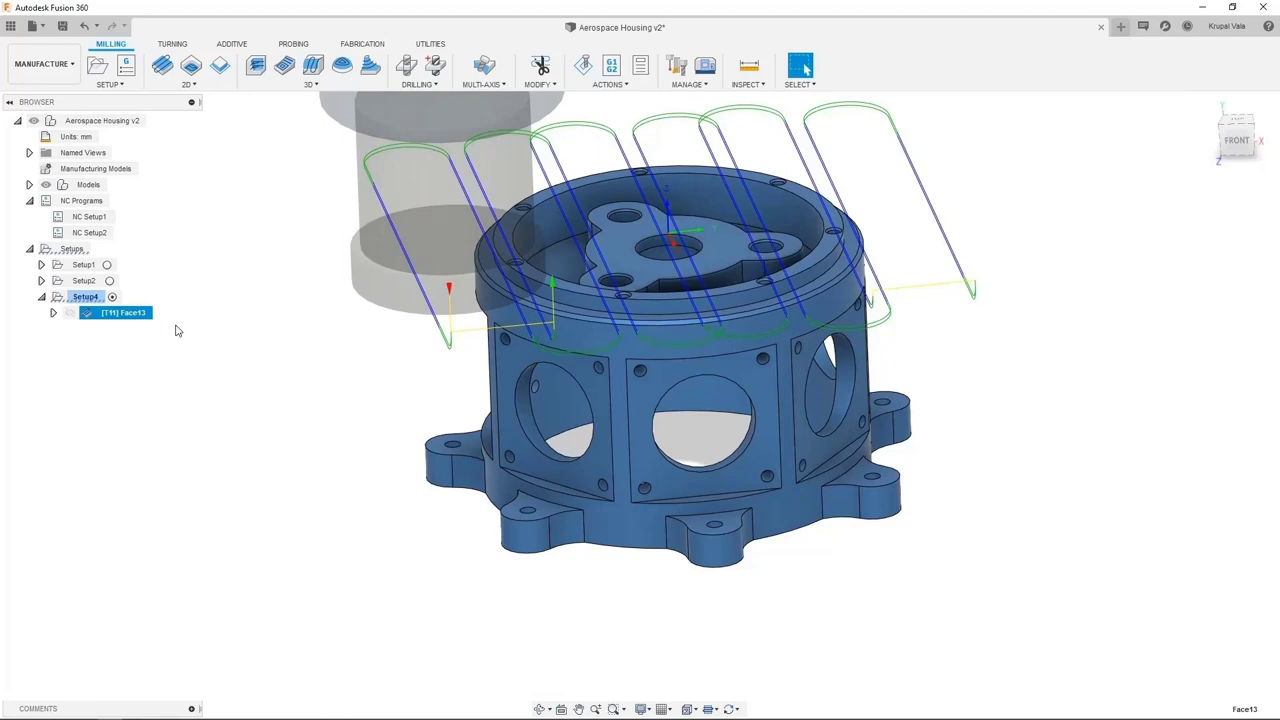
left_click(1210, 104)
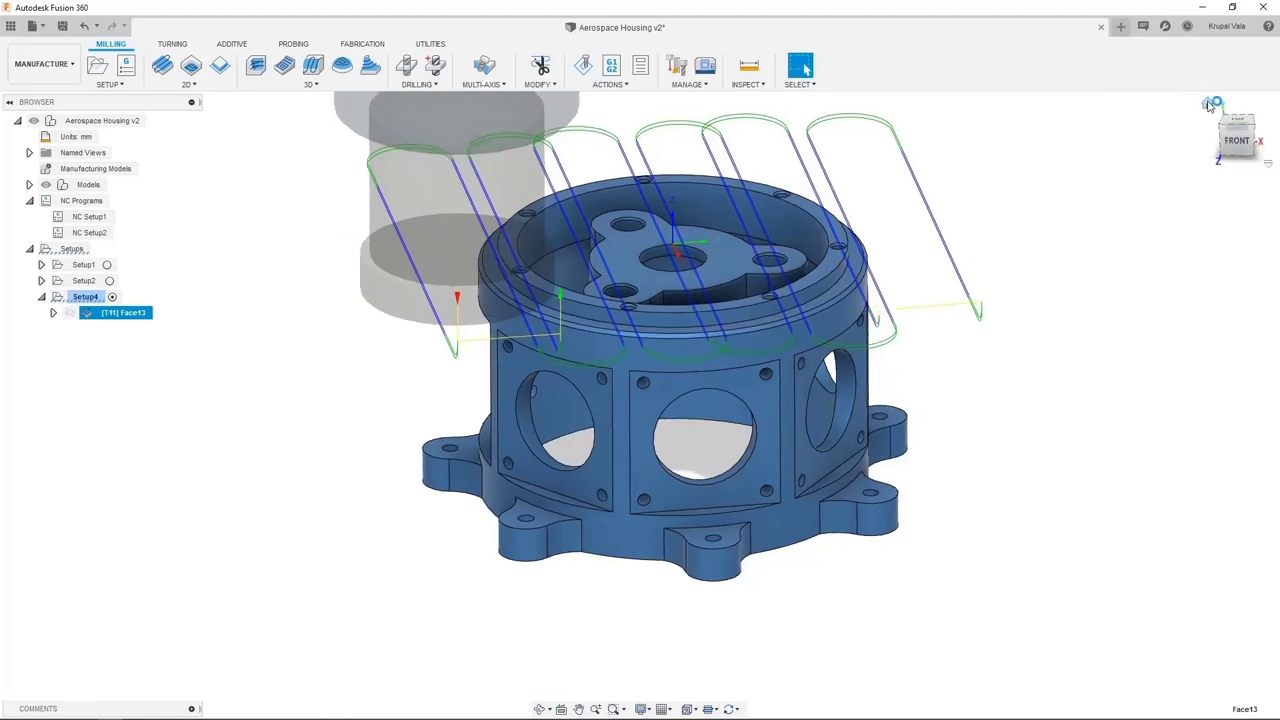
left_click(1231, 148)
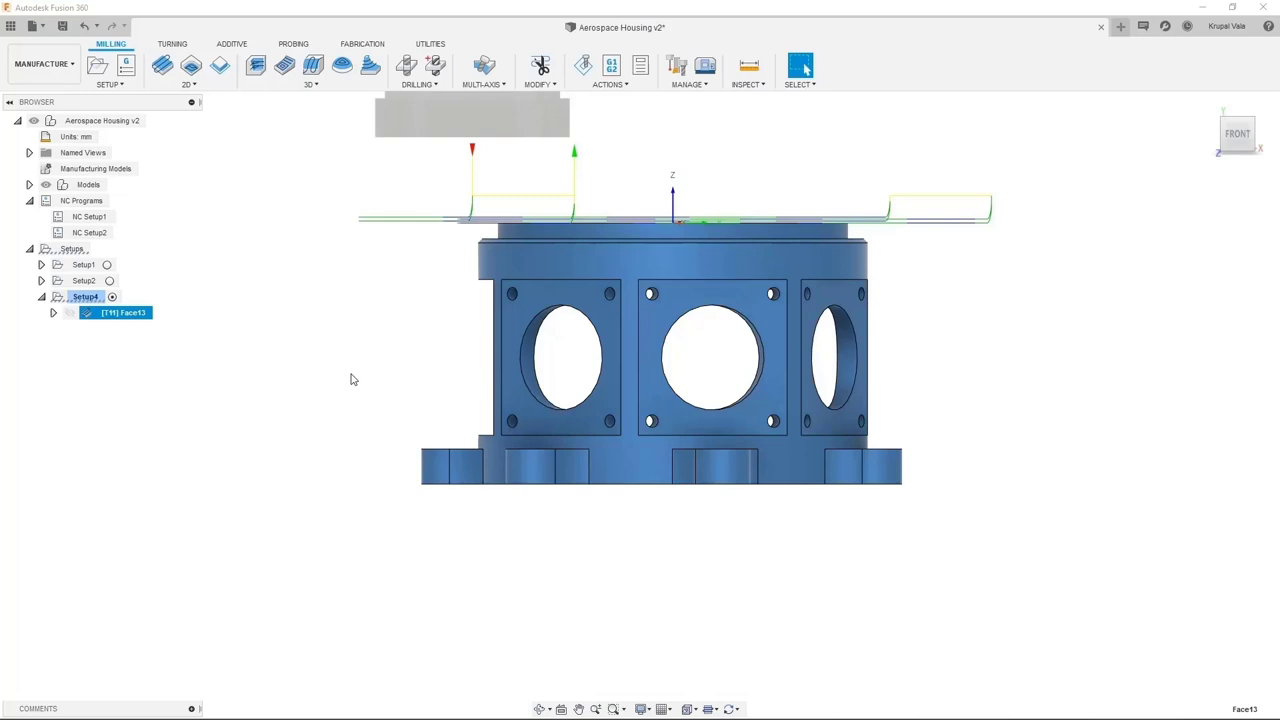
left_click(354, 320)
middle_click_drag(354, 320, 389, 309, "shift")
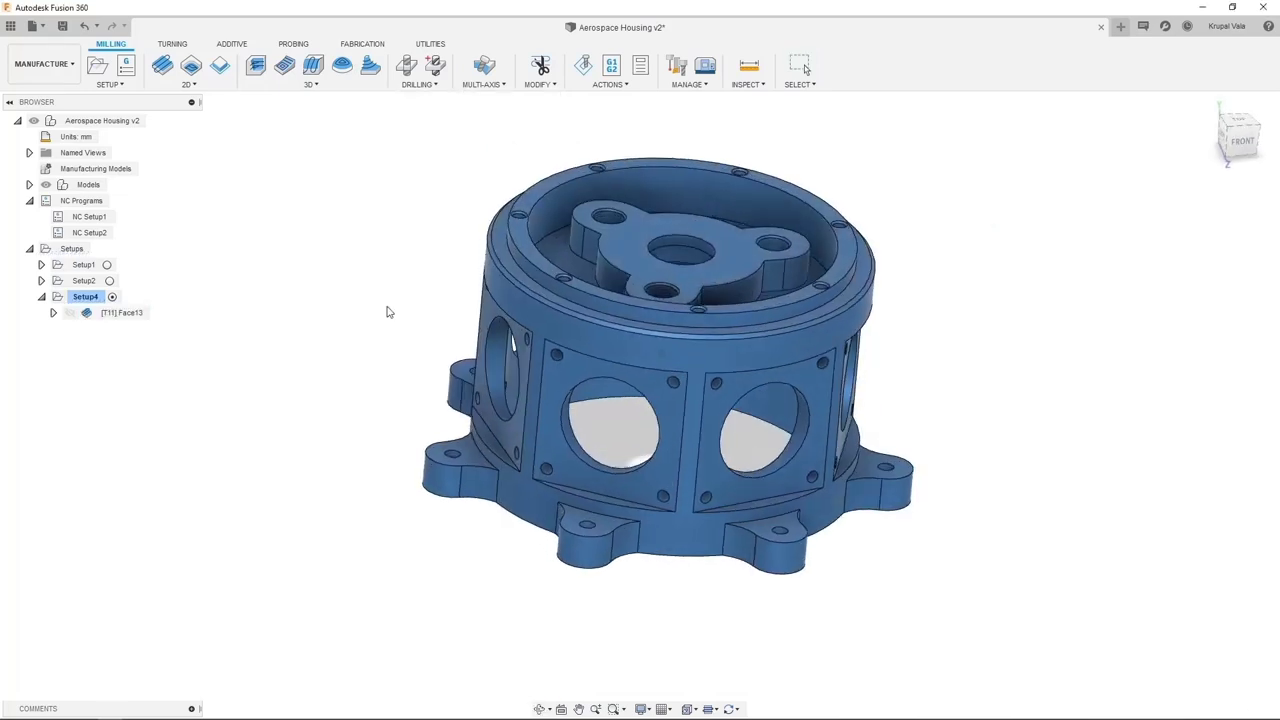
left_click(504, 309)
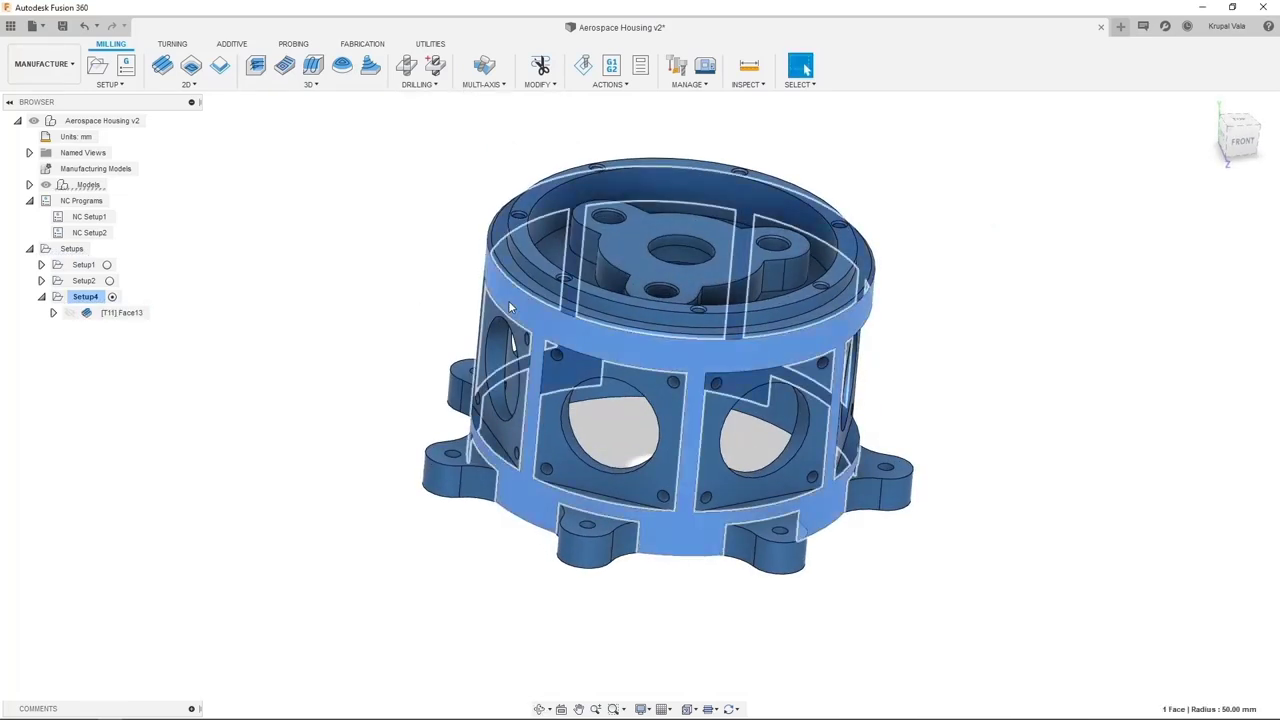
left_click(380, 271)
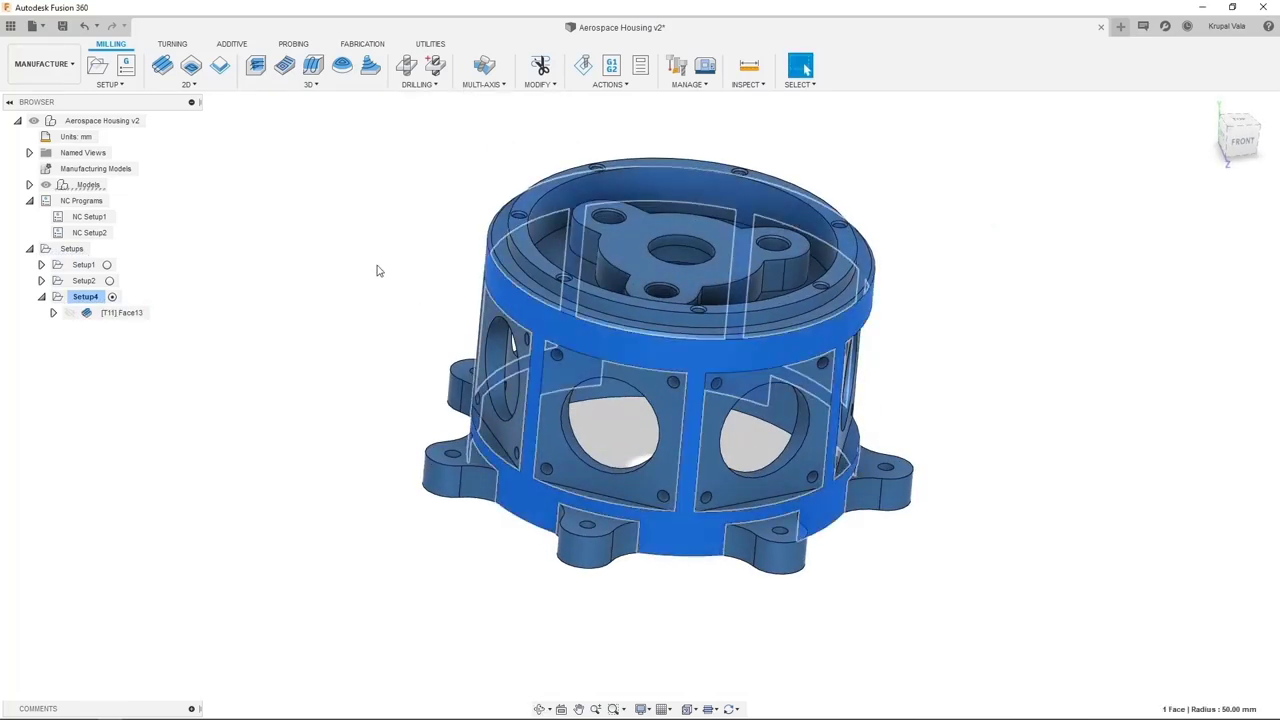
Step: Start a 2D Bore operation in Setup4 and assign it tool 1, the ø50mm L70mm face mill, after sorting the tools by type
left_click(193, 86)
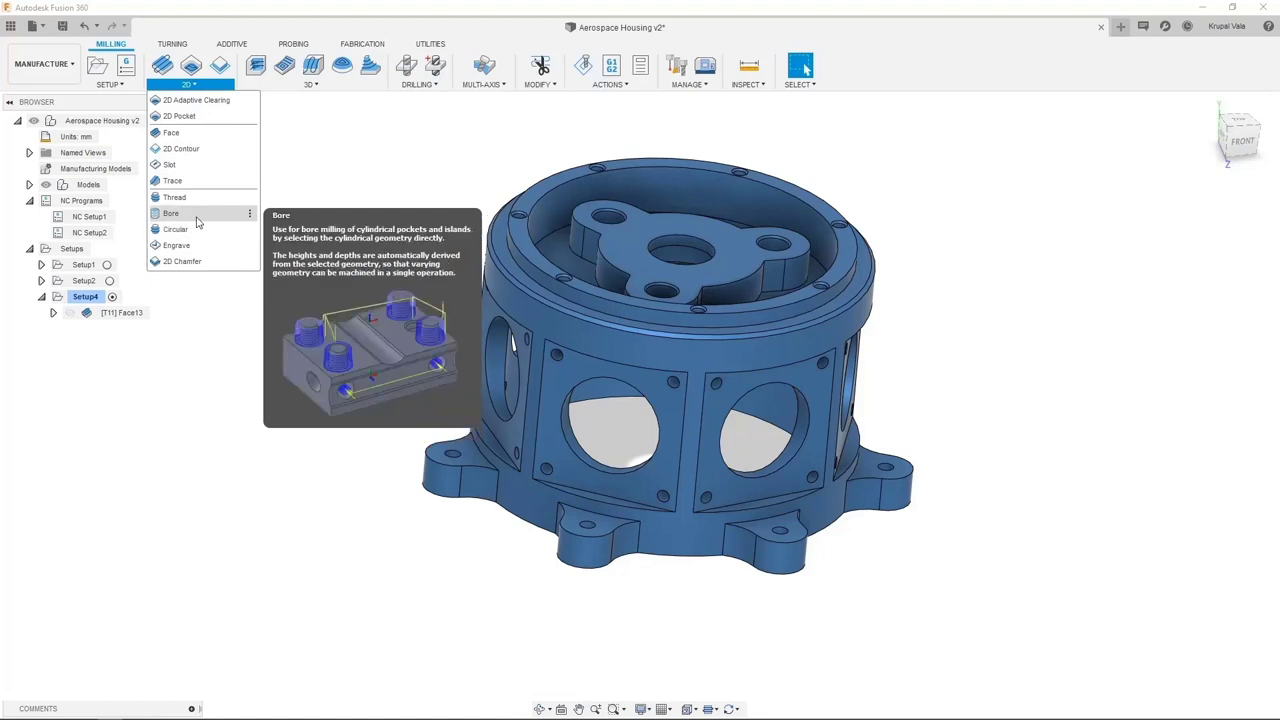
left_click(197, 216)
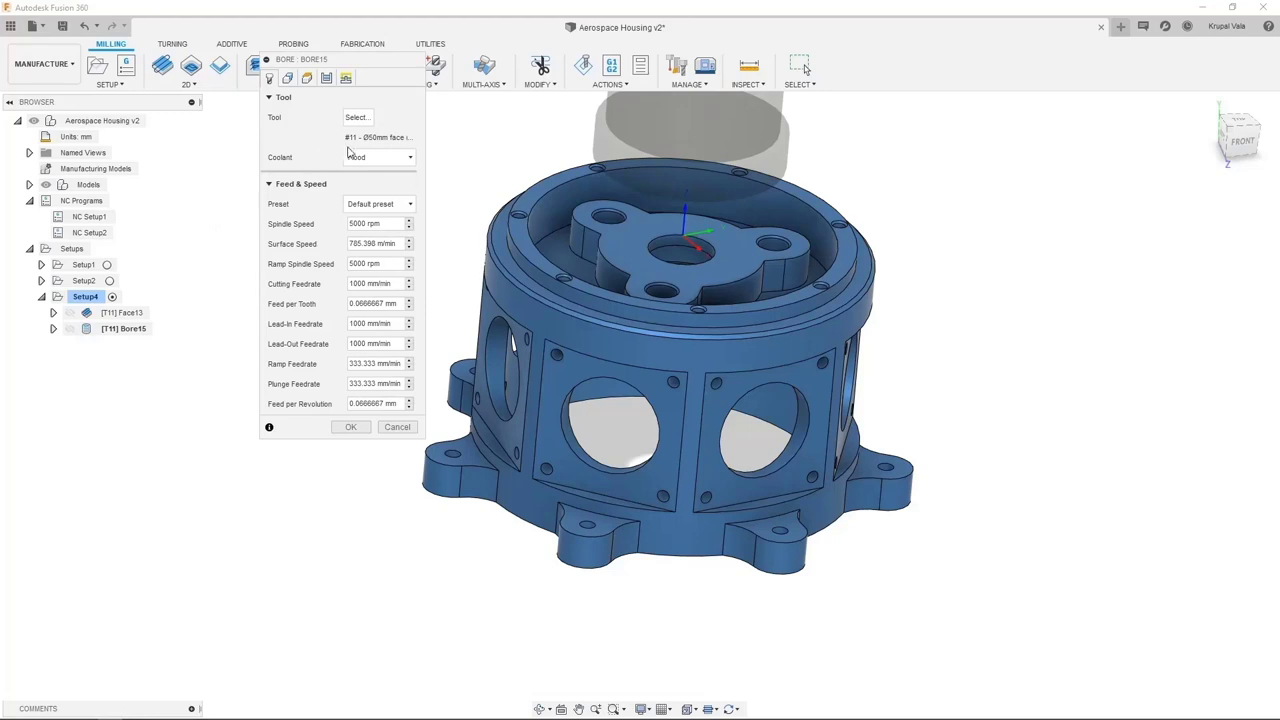
left_click(362, 121)
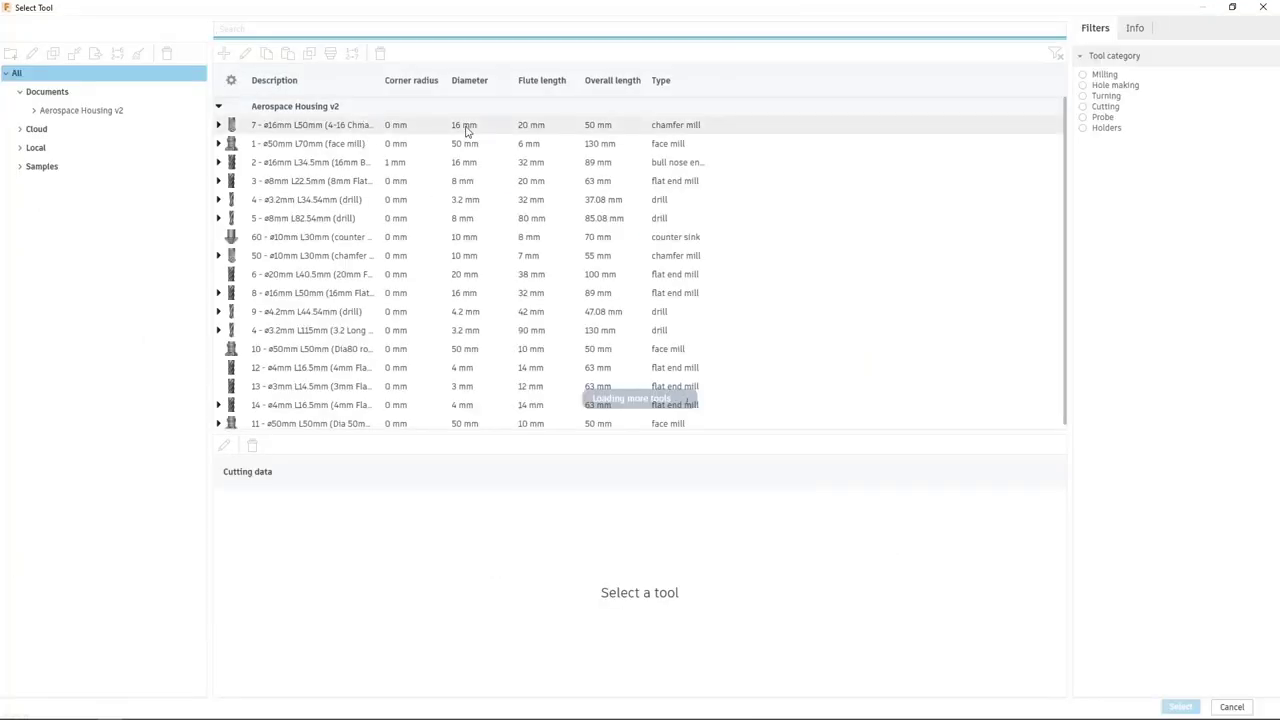
left_click(658, 84)
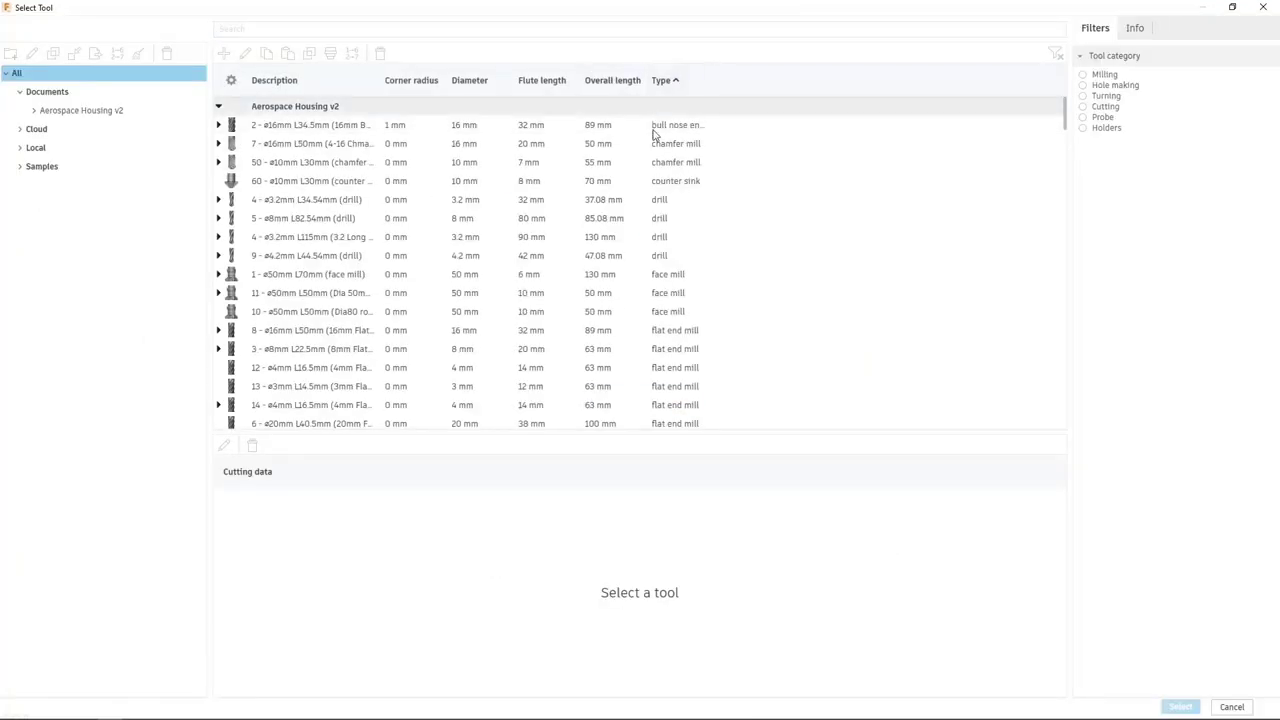
left_click(651, 284)
double_click(651, 284)
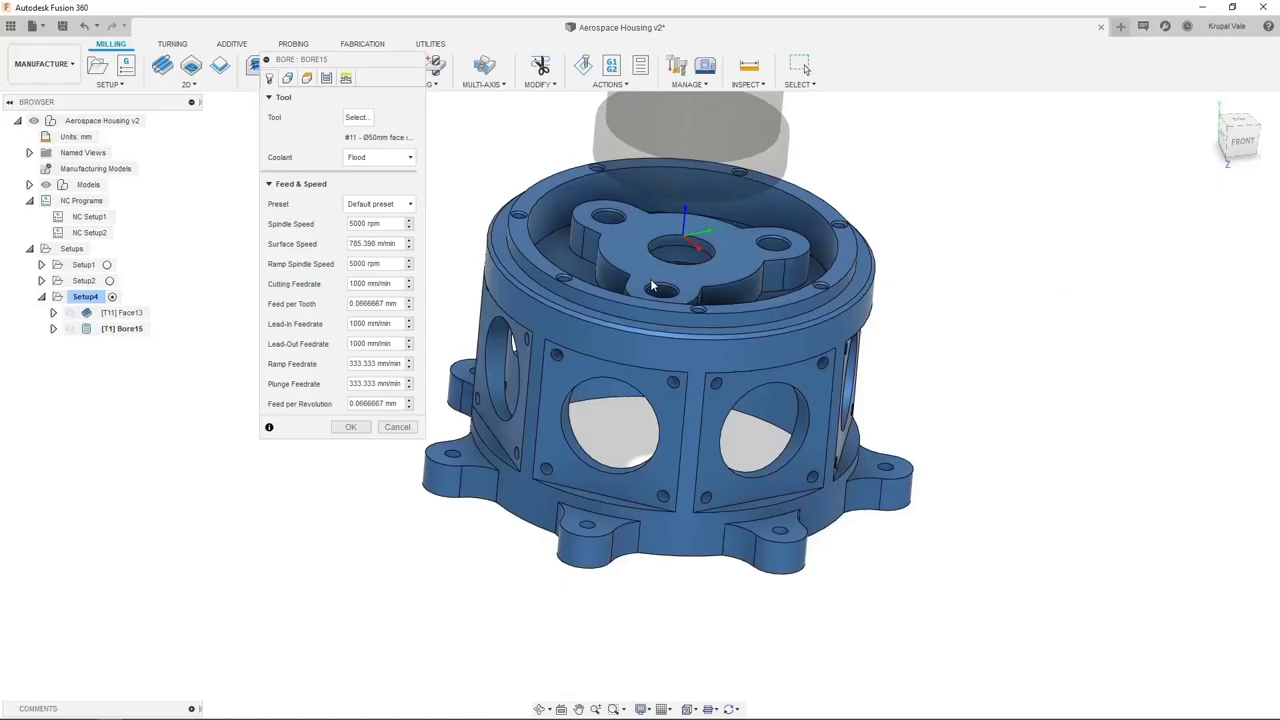
Step: Select the housing's outer cylindrical face for the Bore, set its bottom height to a mounting lug's top face, and generate the toolpath
left_click(287, 78)
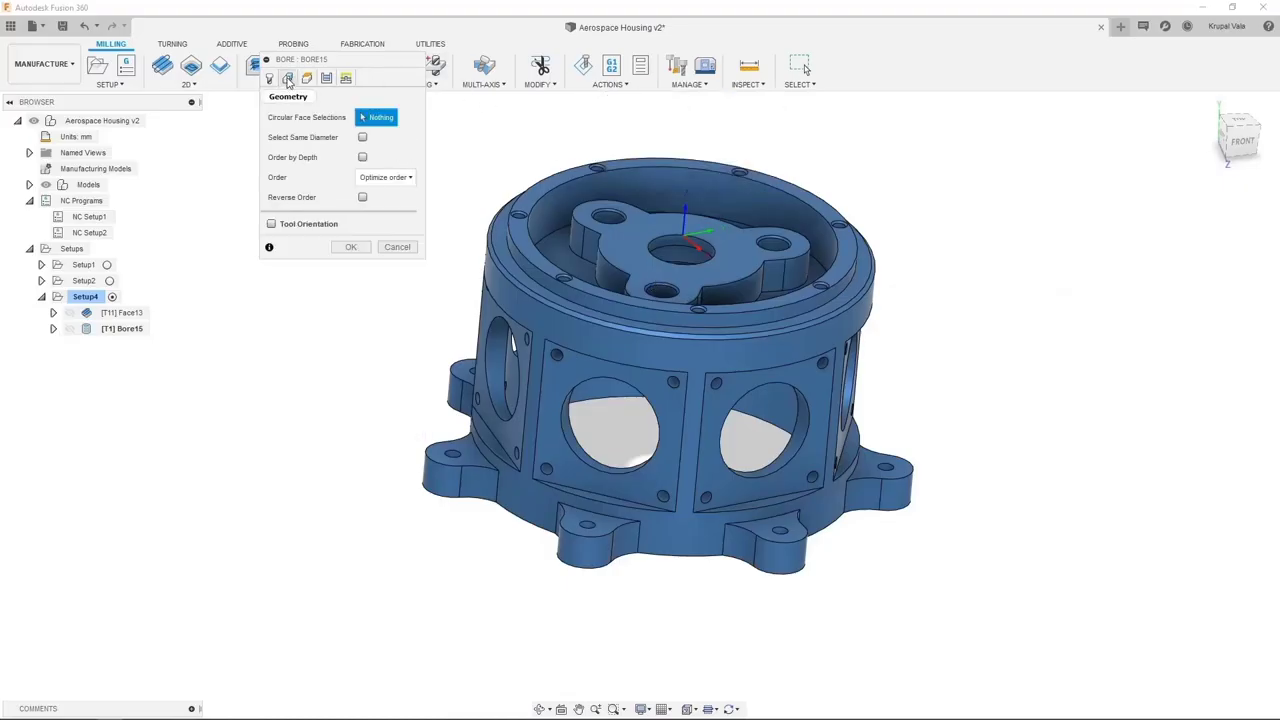
left_click(504, 302)
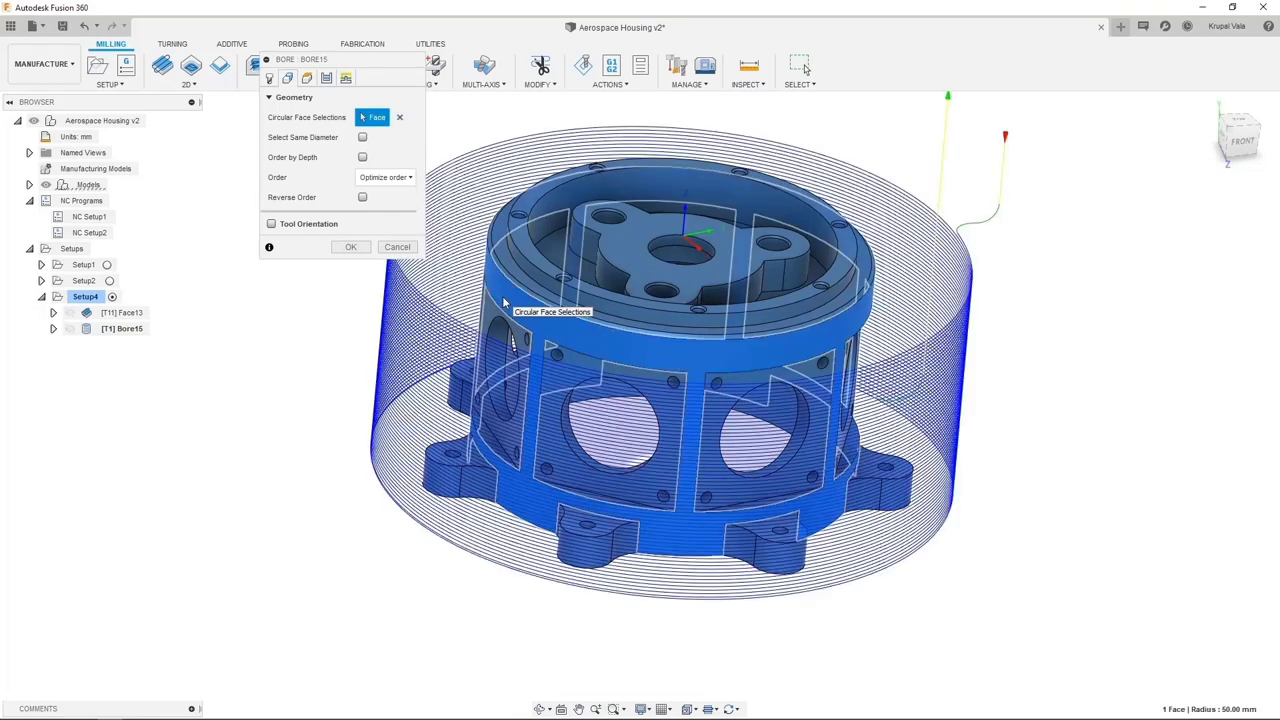
left_click(307, 80)
left_click(360, 318)
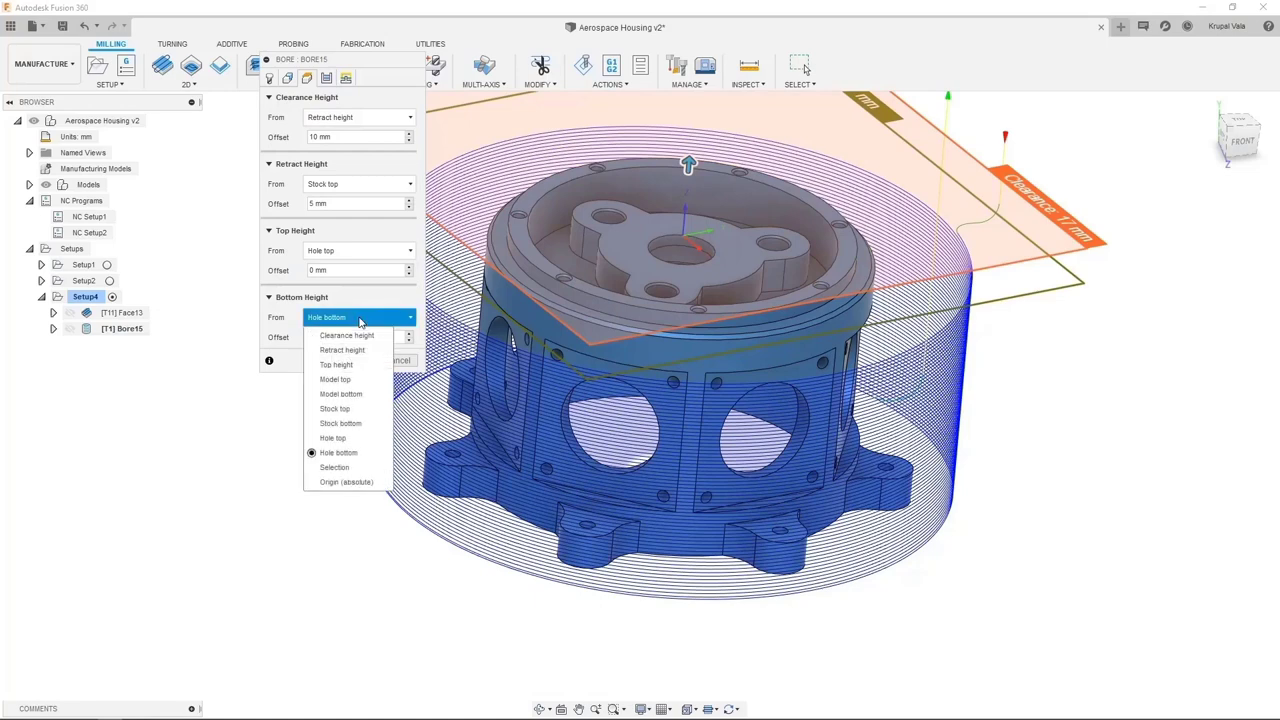
left_click(334, 467)
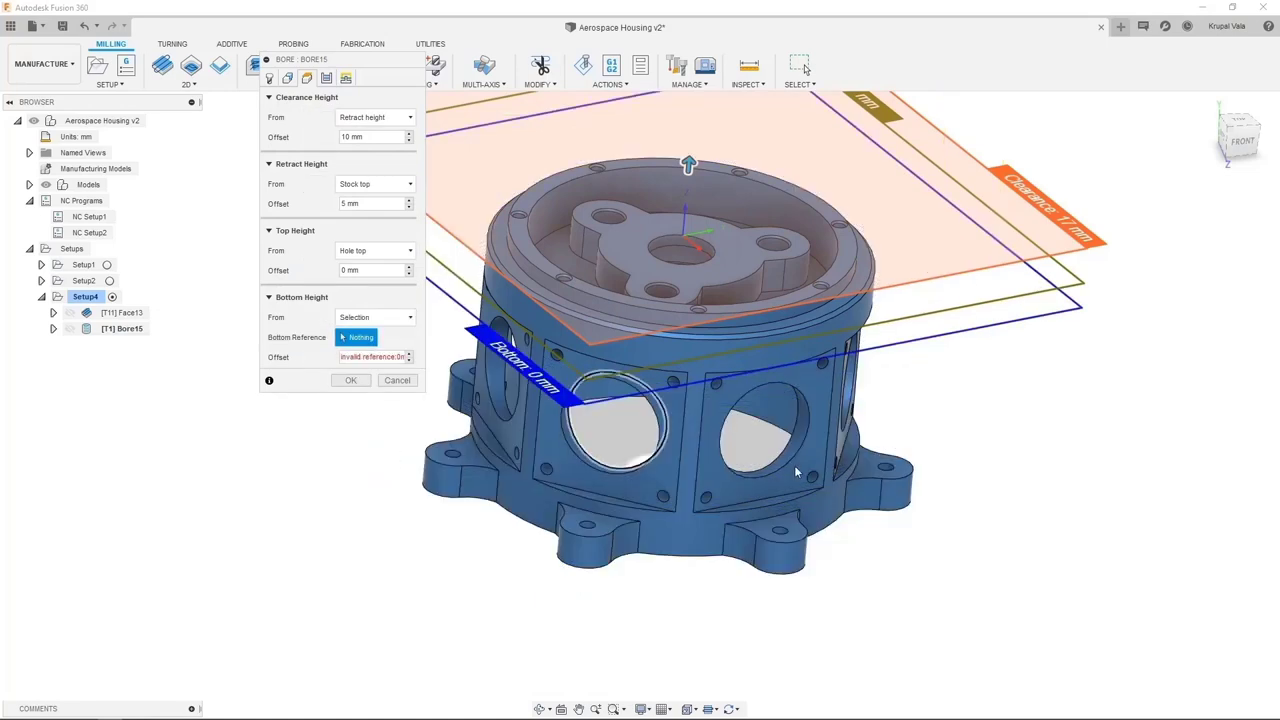
left_click(880, 470)
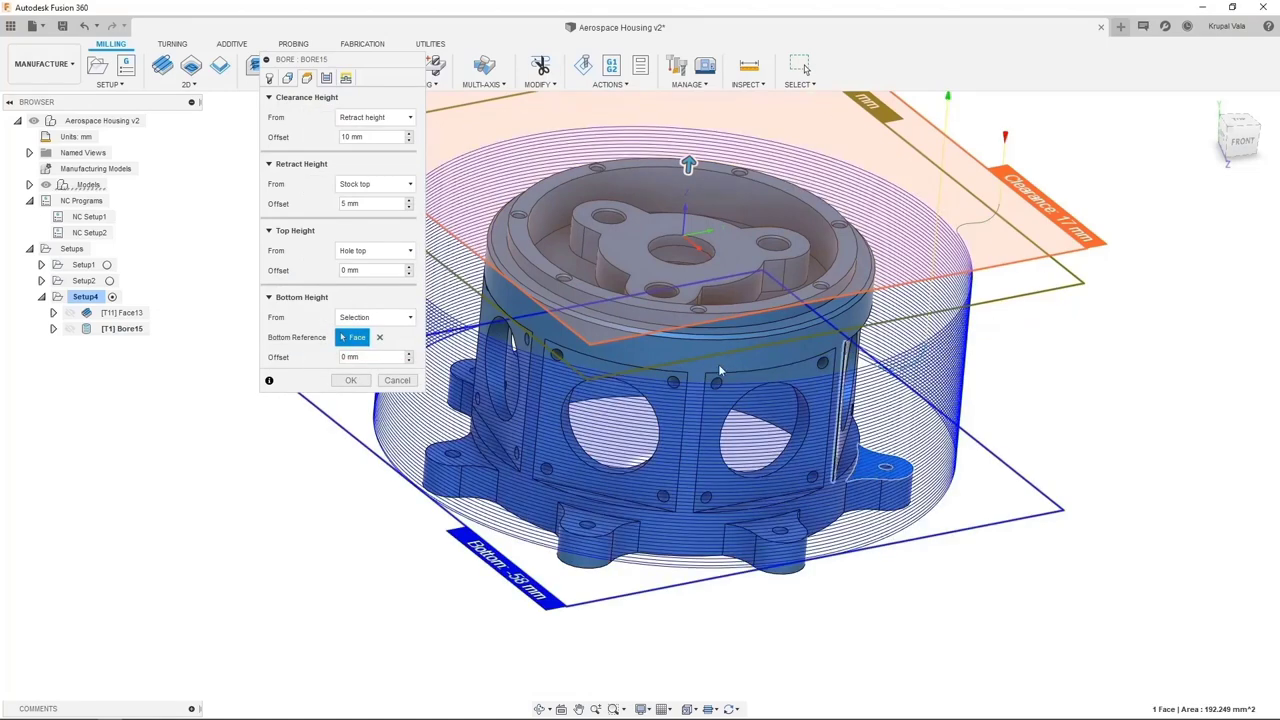
left_click(337, 386)
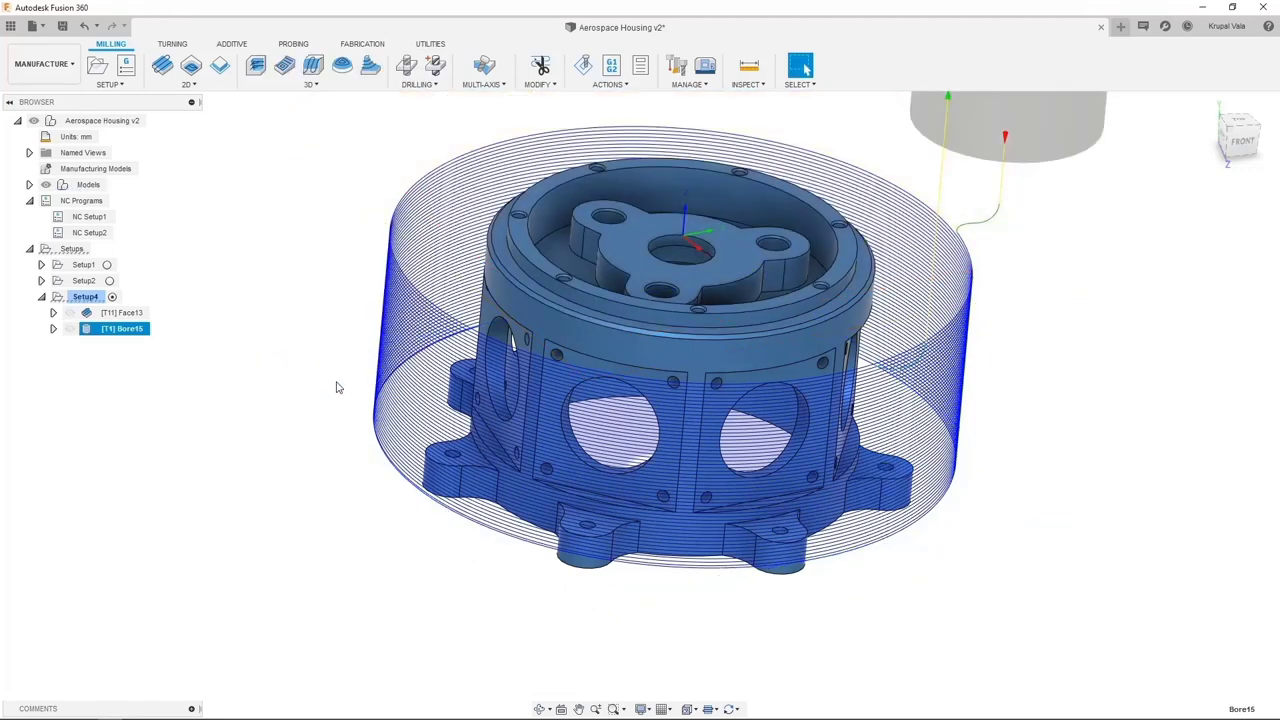
Step: Check the Bore toolpath from the front and create a derived 2D Milling Circular operation from it
left_click(1241, 141)
left_click(213, 323)
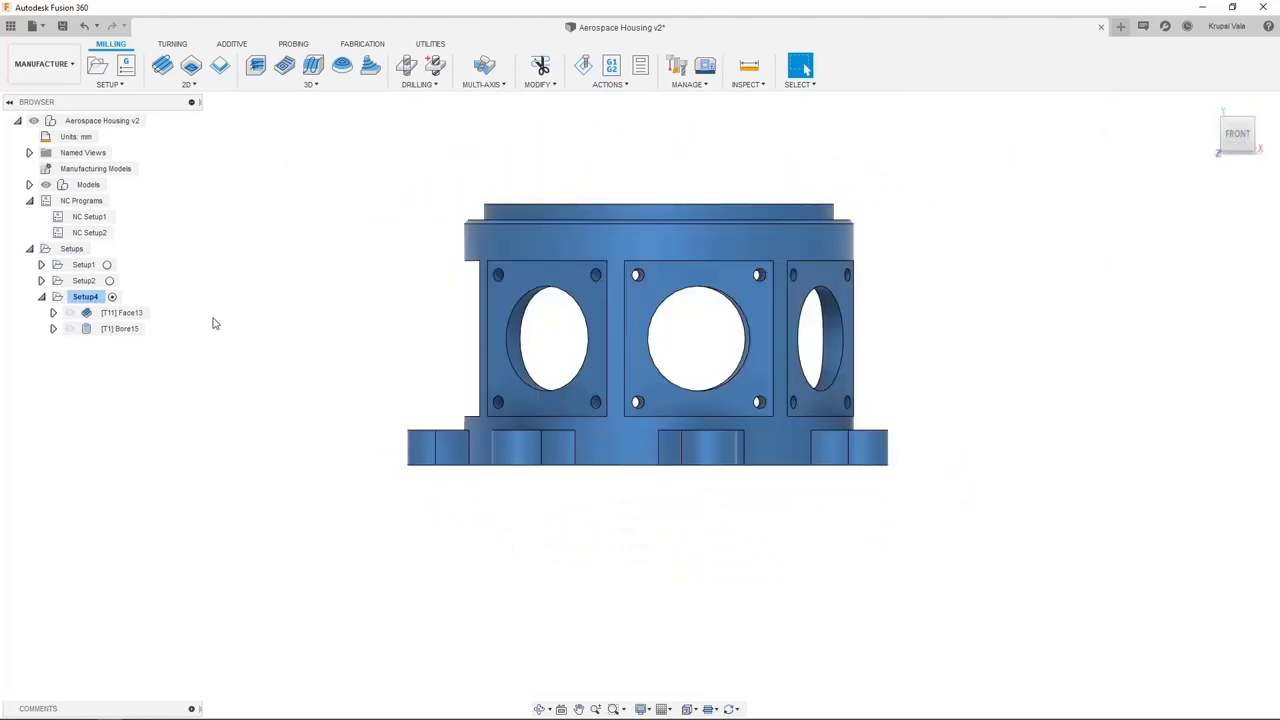
left_click(131, 332)
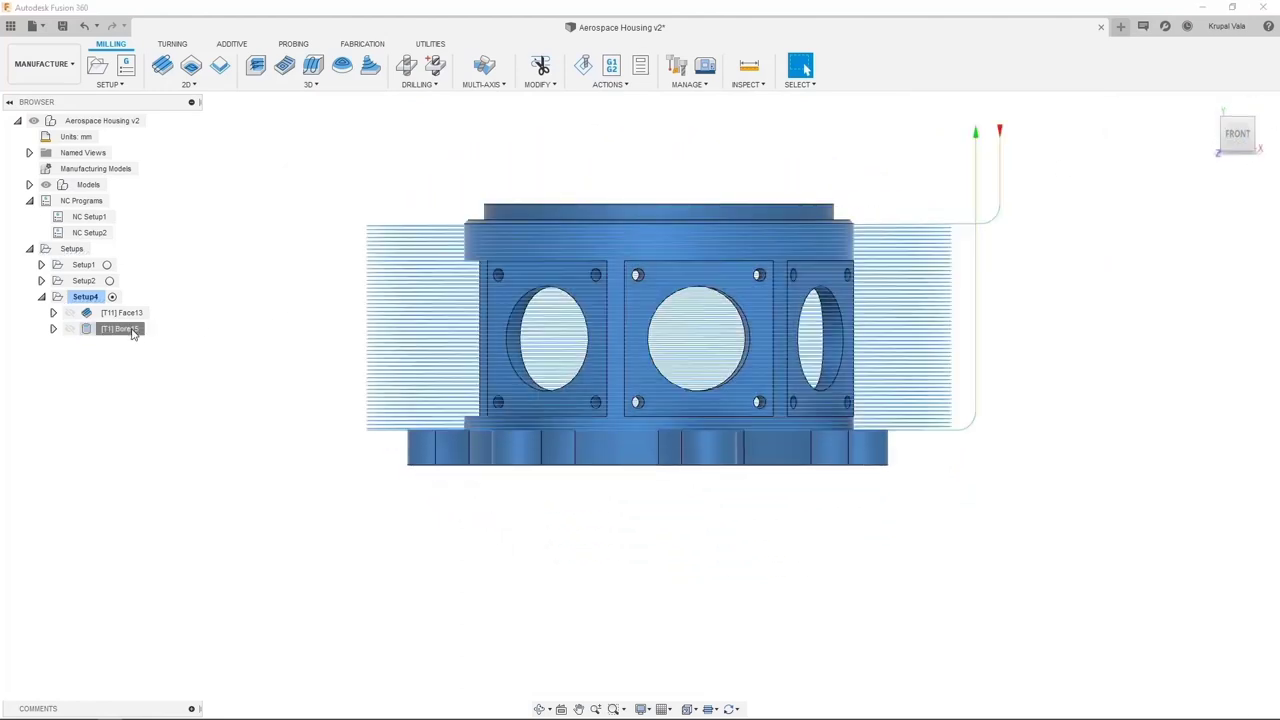
right_click(131, 332)
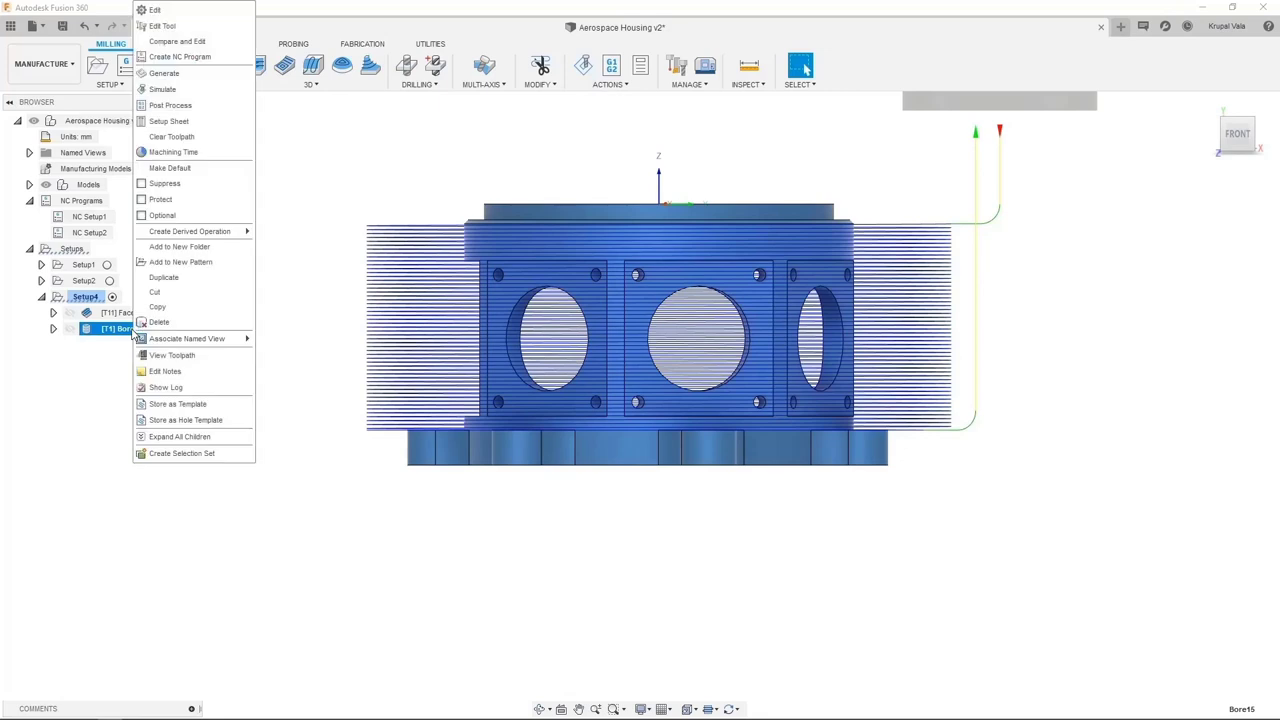
mouse_move(157, 235)
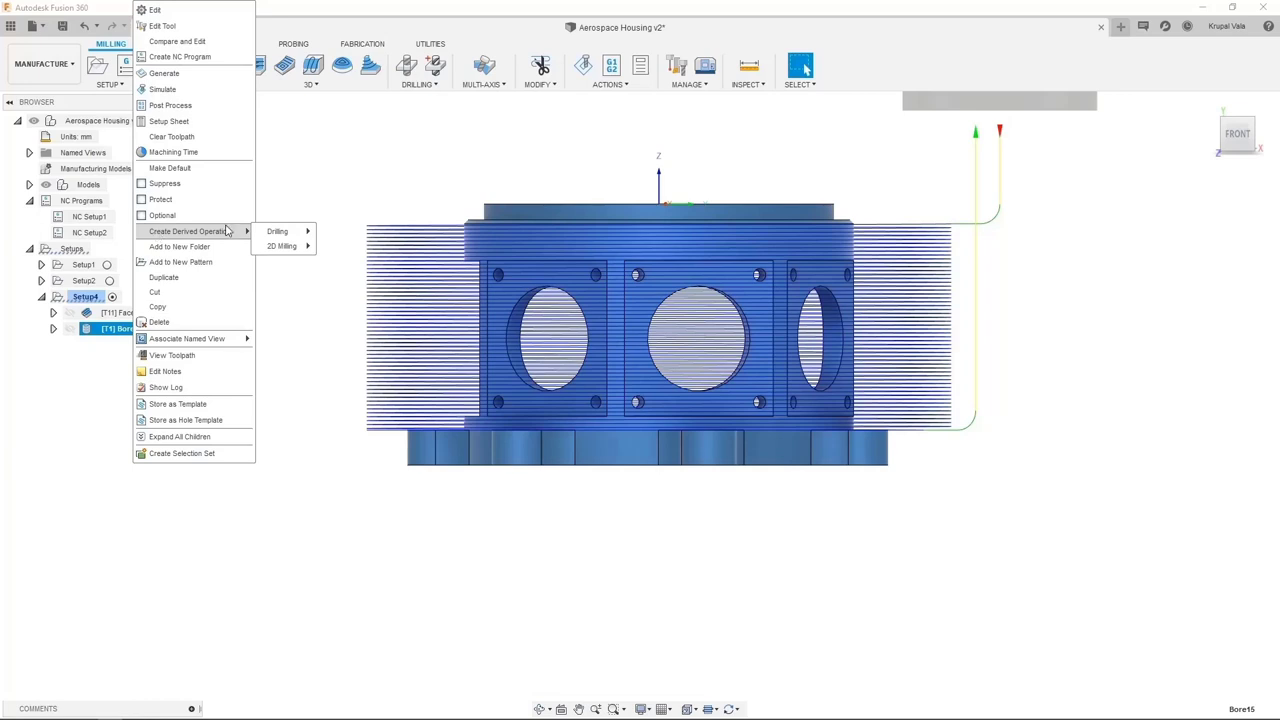
mouse_move(285, 247)
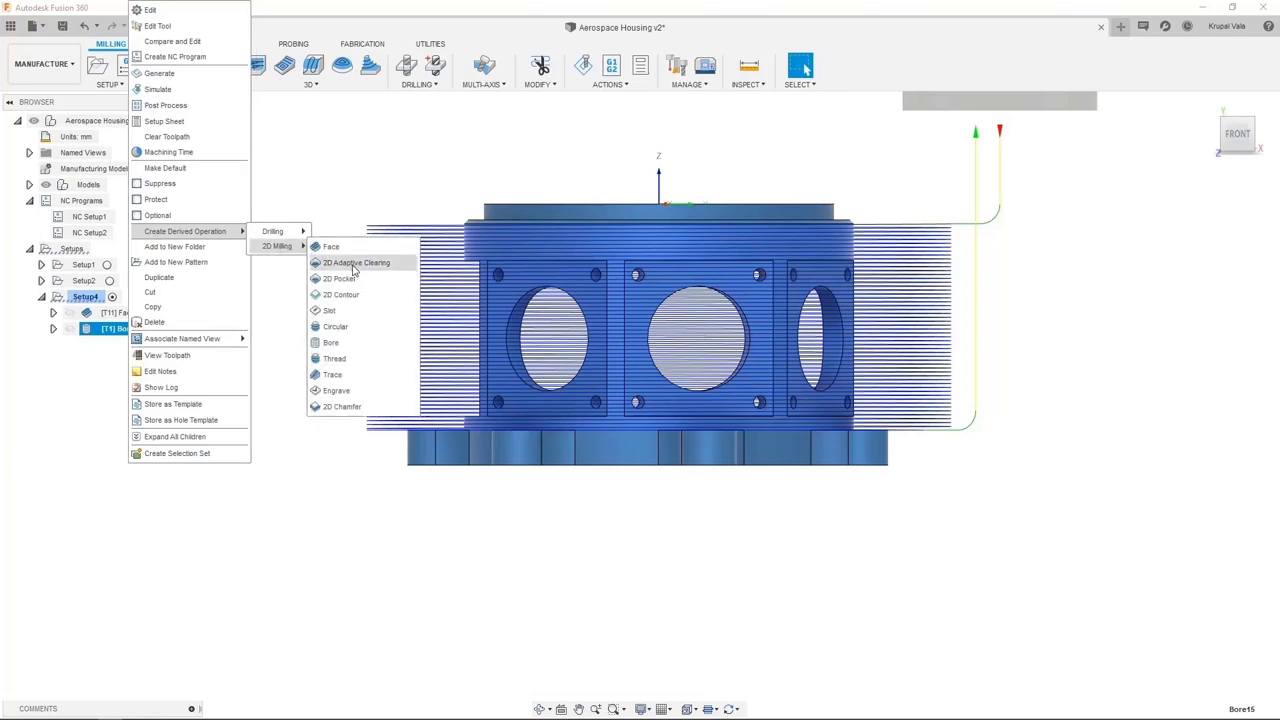
left_click(353, 334)
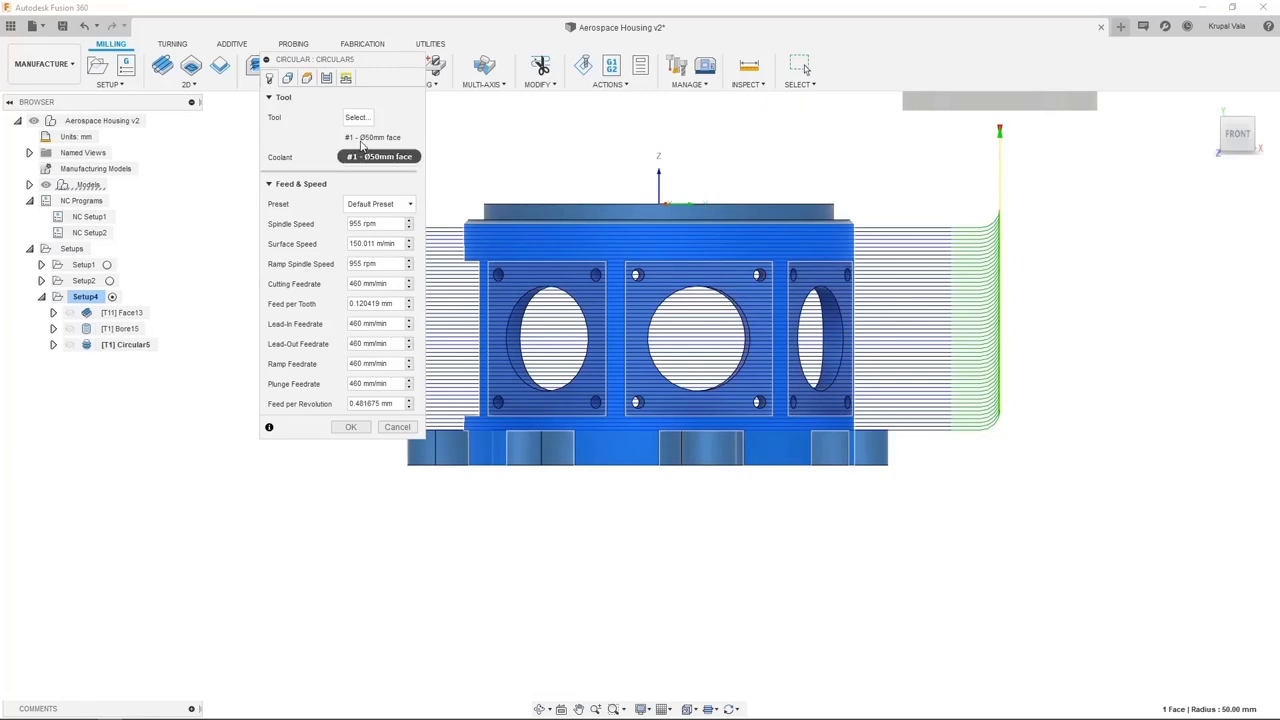
Step: Set the Circular operation's horizontal and vertical lead radii to 0 mm and linear lead length to 25 mm, and generate the toolpath
left_click(288, 78)
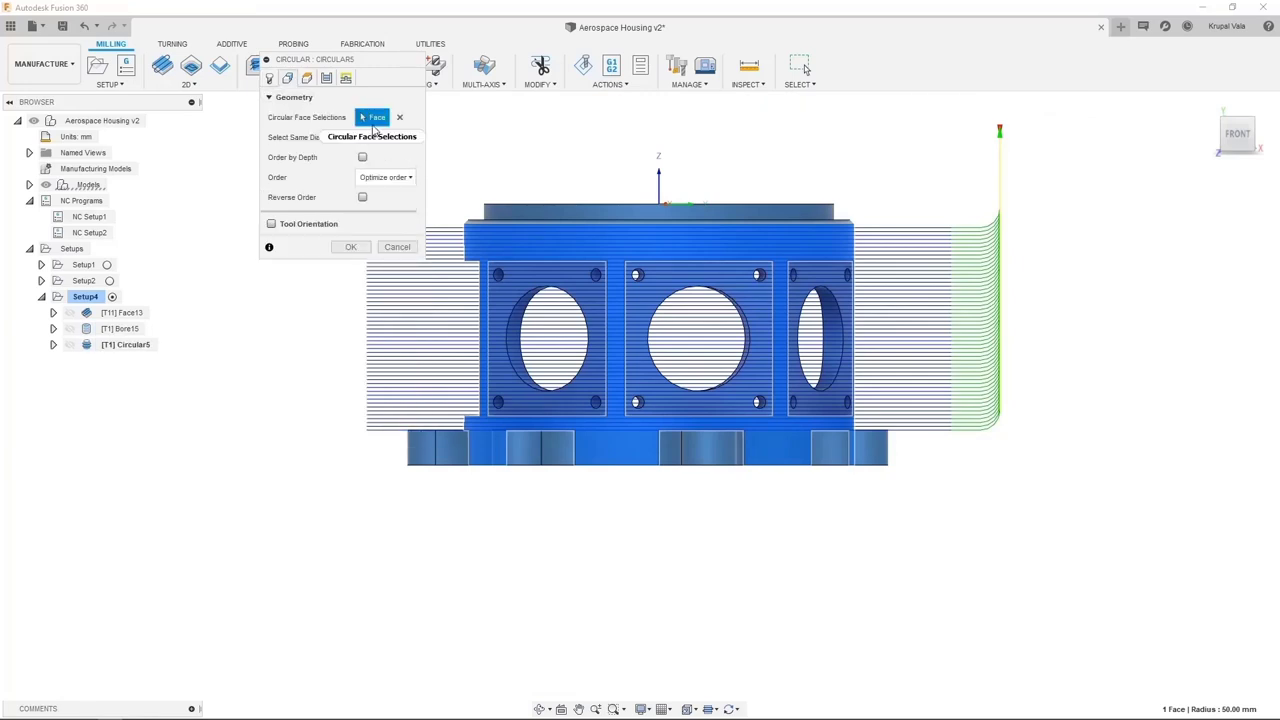
left_click(307, 78)
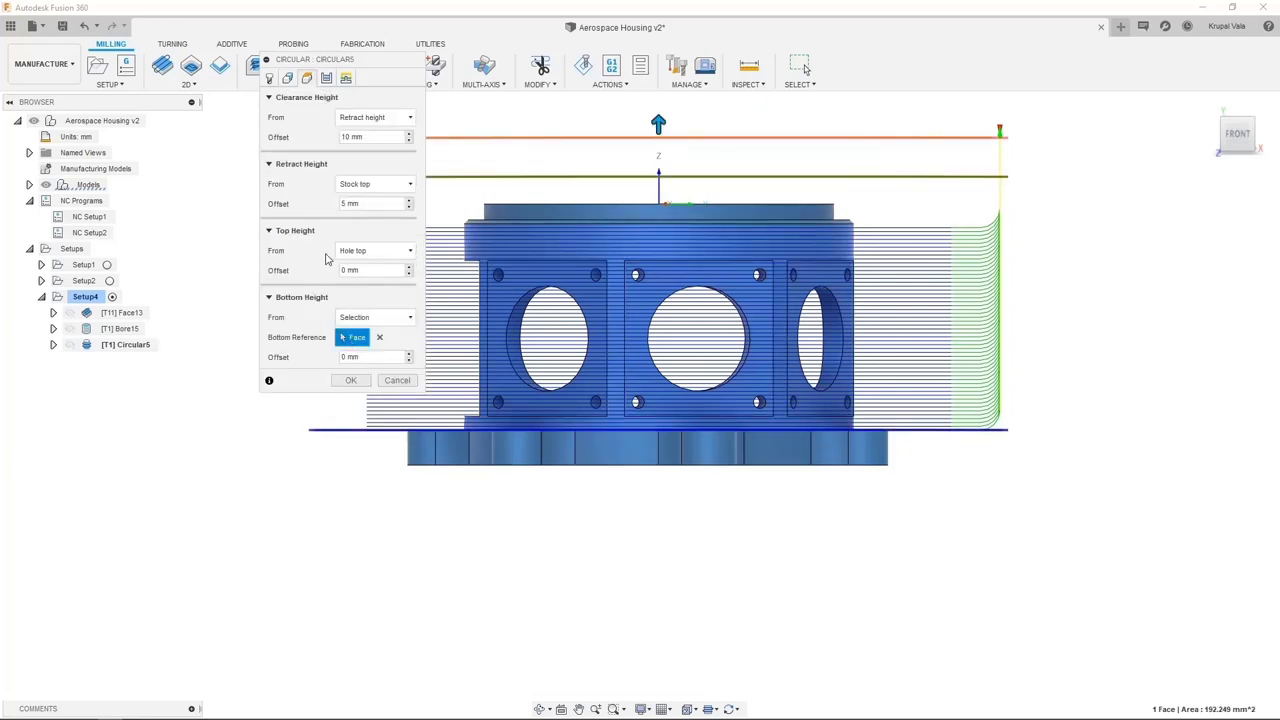
left_click(326, 77)
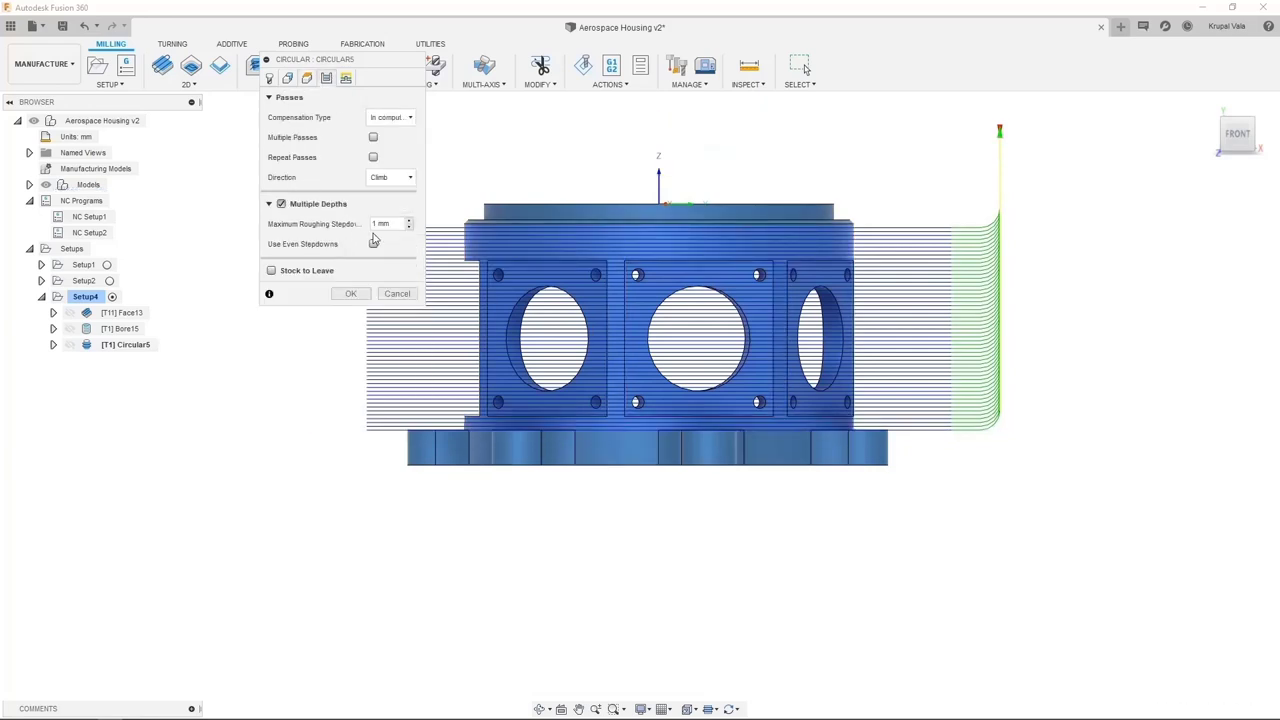
left_click(345, 77)
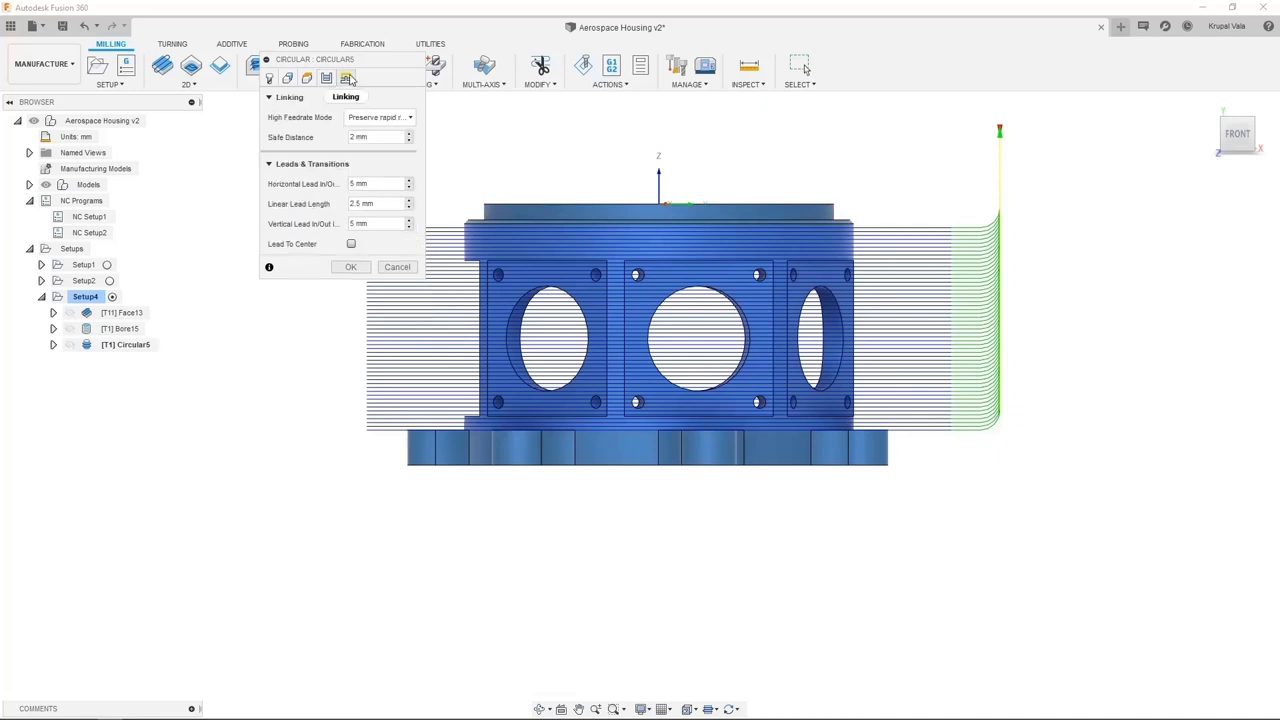
left_click(387, 204)
left_click_drag(387, 204, 314, 206)
type("15")
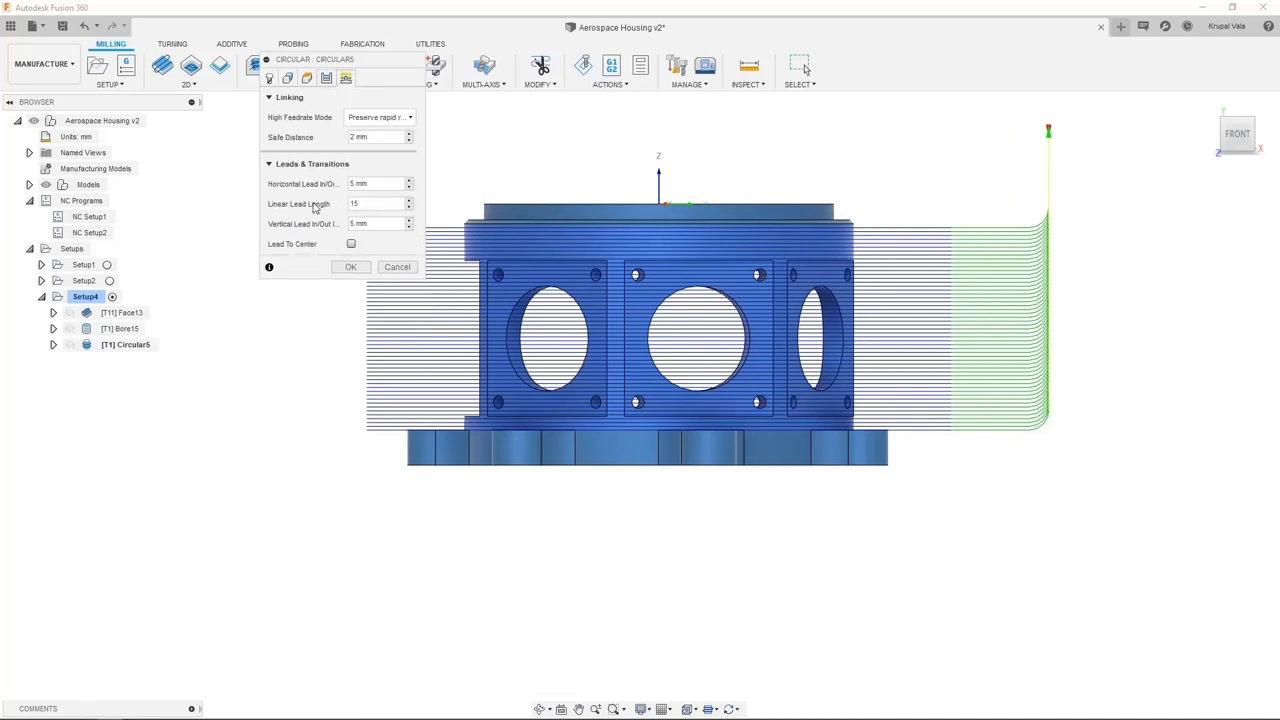
key("shift+Tab")
key("shift+Tab")
type("0")
key("Tab")
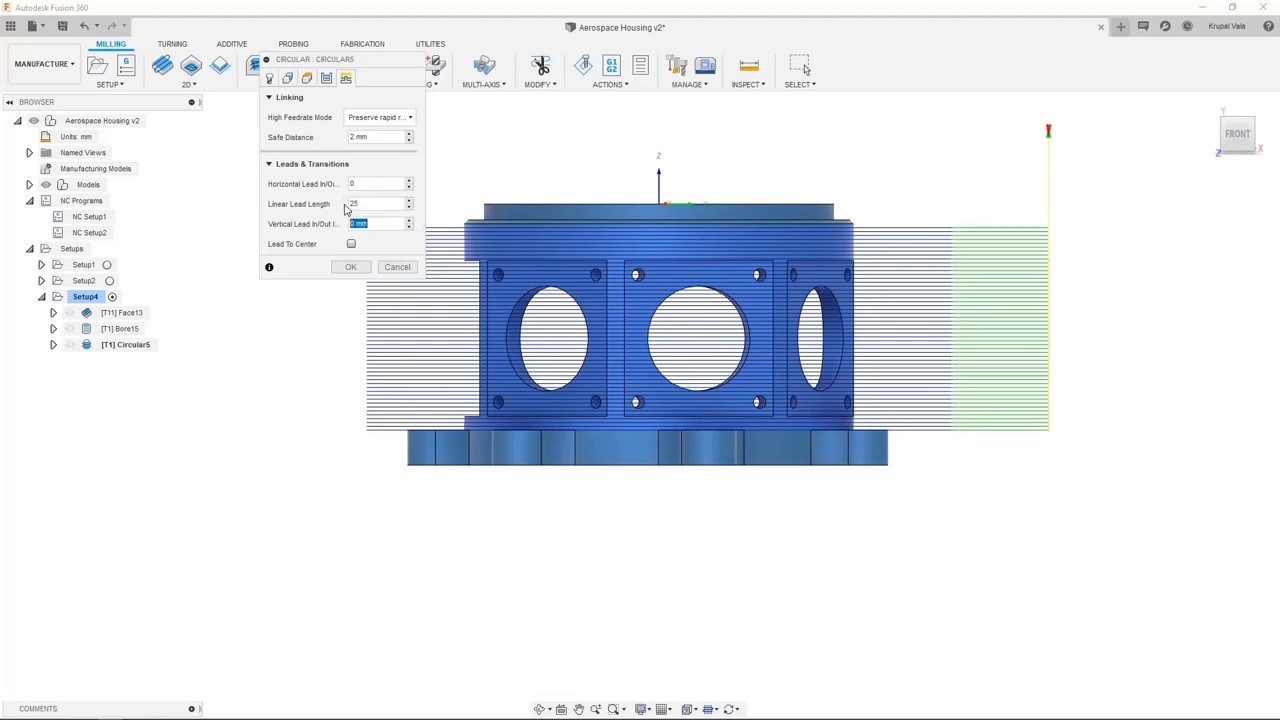
left_click(350, 266)
Step: Show the Bore toolpath alongside the Circular toolpath and compare their shapes and entries from above and at an angle
middle_click_drag(391, 140, 448, 219, "shift")
left_click(1238, 128)
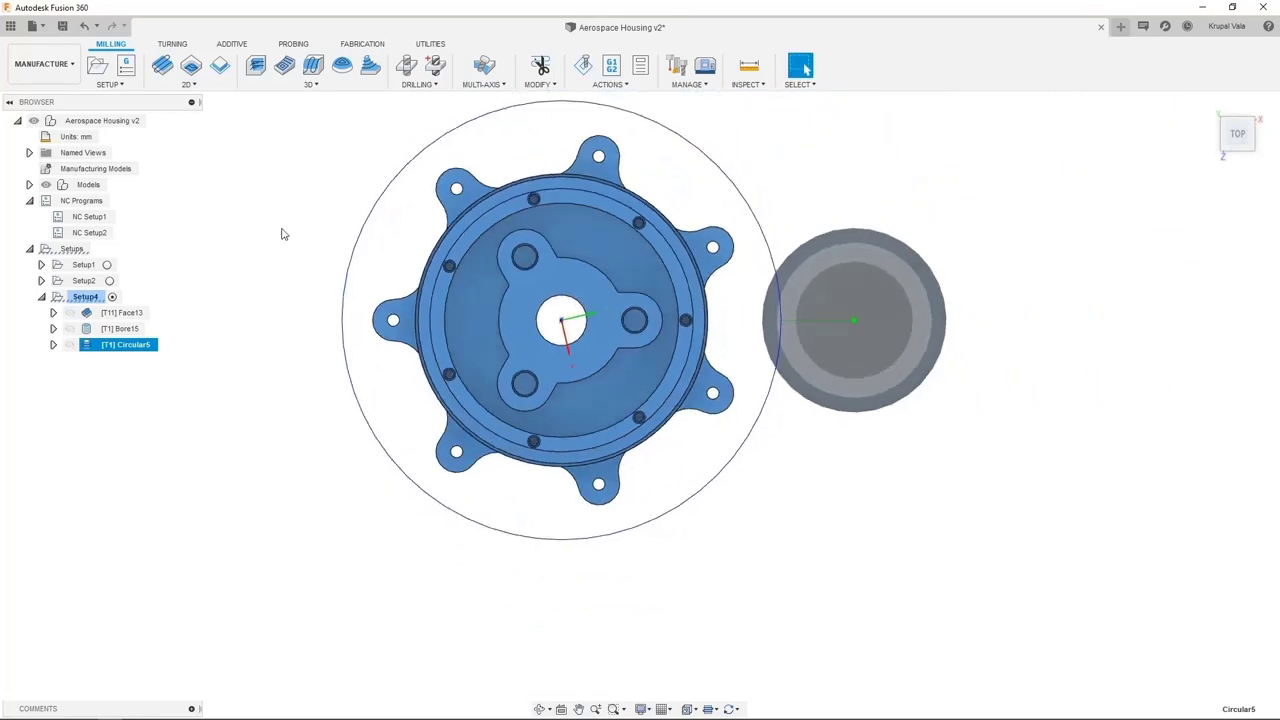
left_click(70, 328)
middle_click_drag(309, 420, 306, 323, "shift")
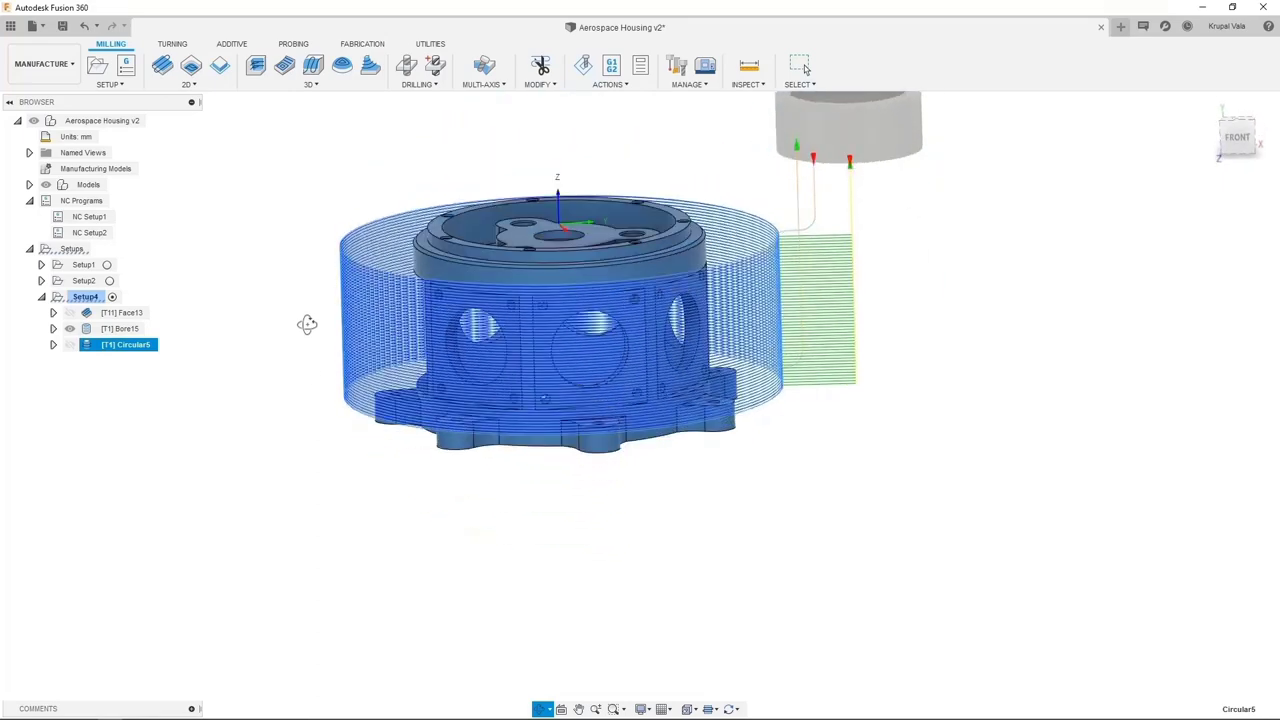
Step: Simulate the Bore operation on the stock, viewing it both transparent and solid, and close the simulation
left_click(119, 330)
right_click(119, 333)
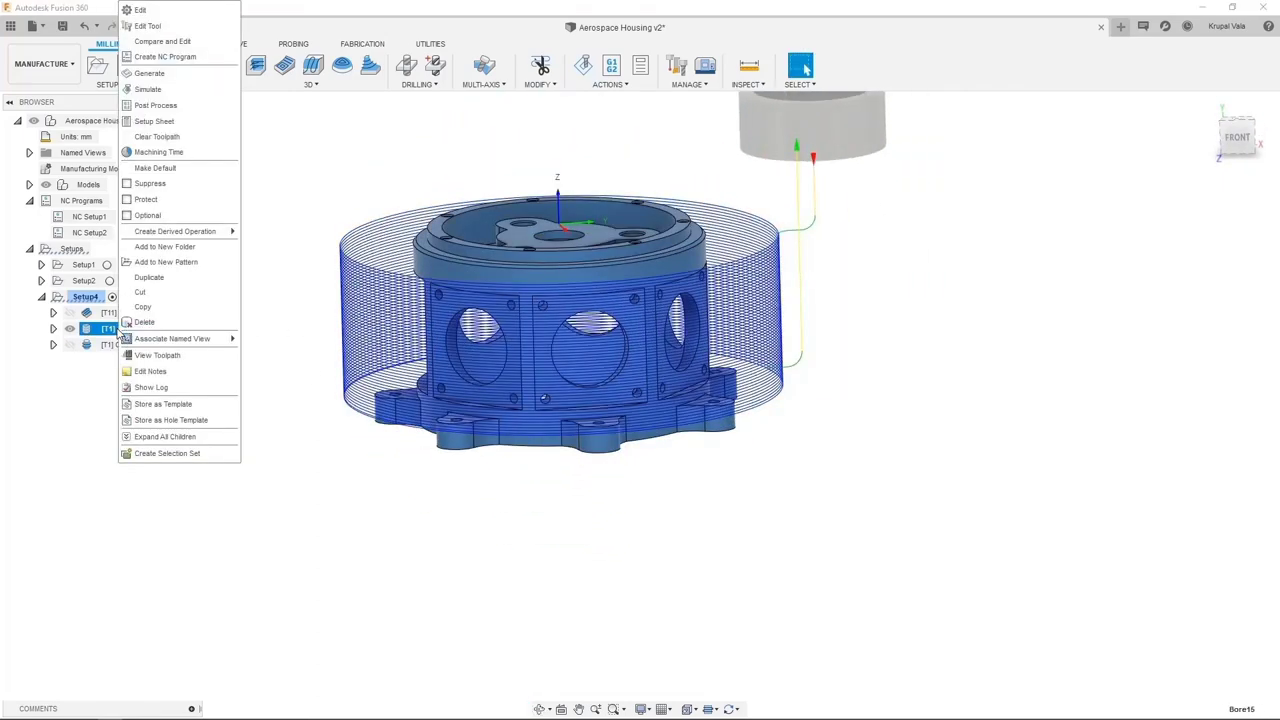
left_click(157, 103)
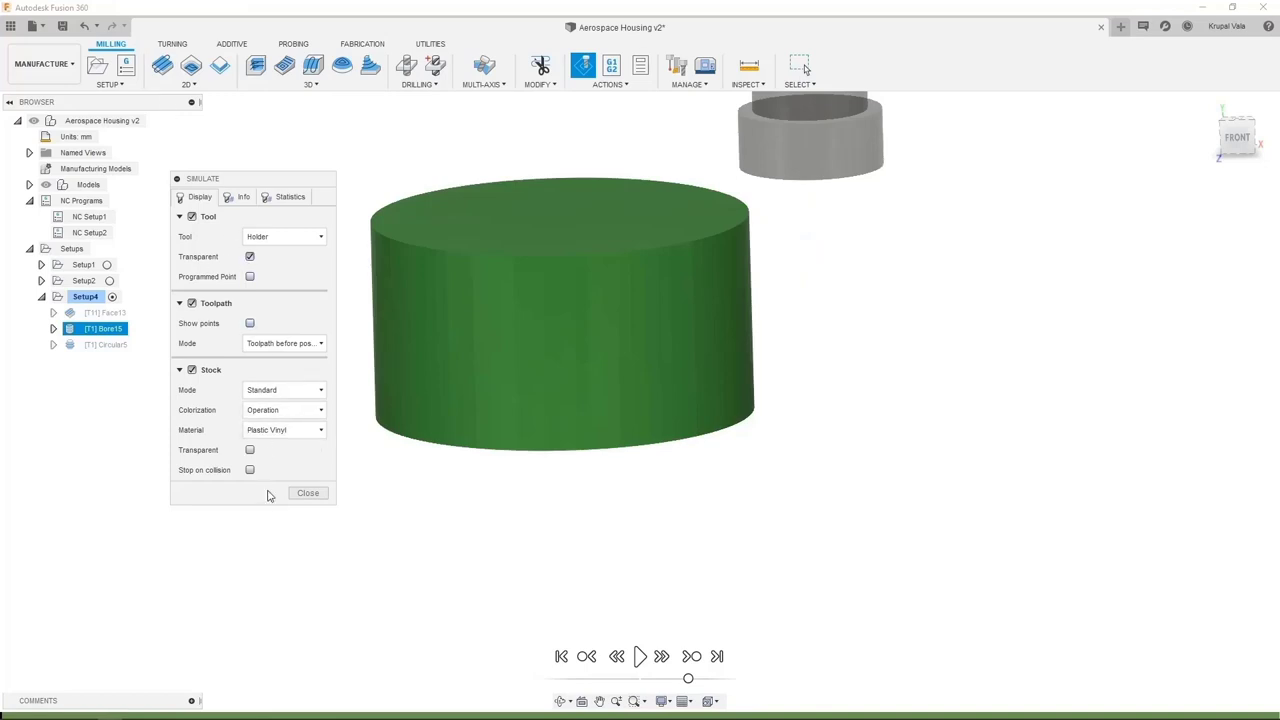
left_click(250, 450)
left_click(640, 656)
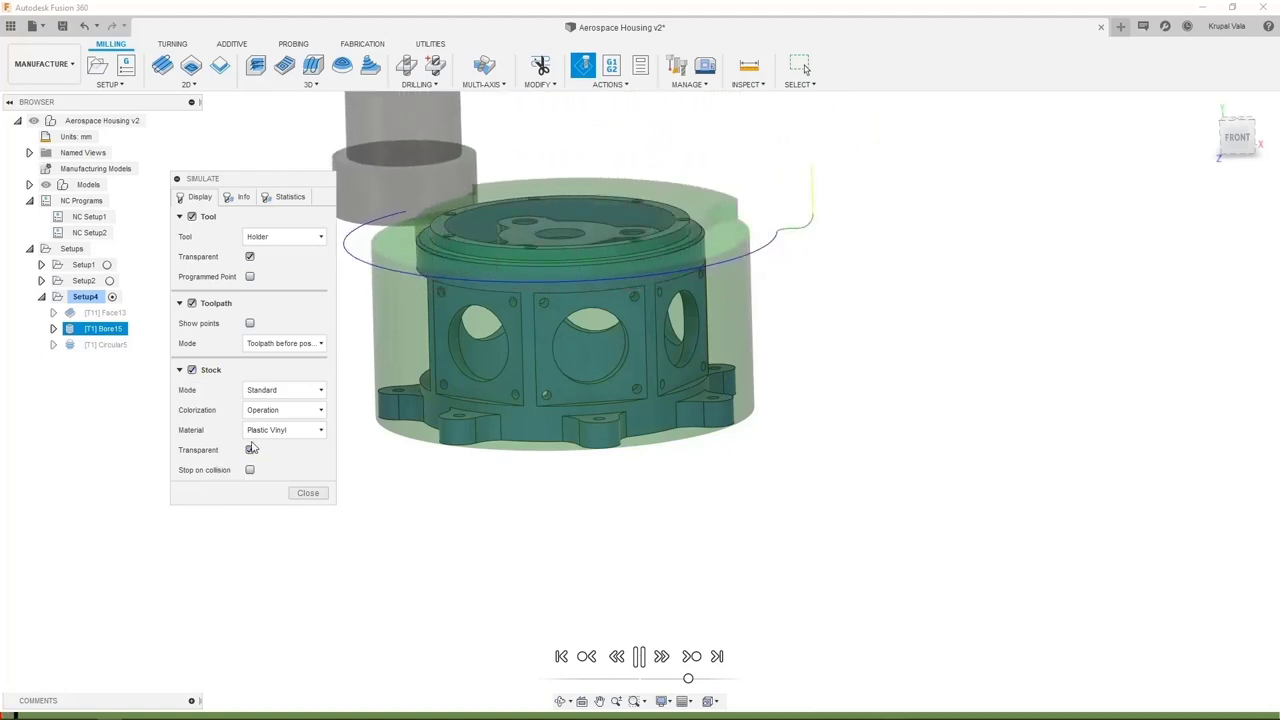
left_click(250, 450)
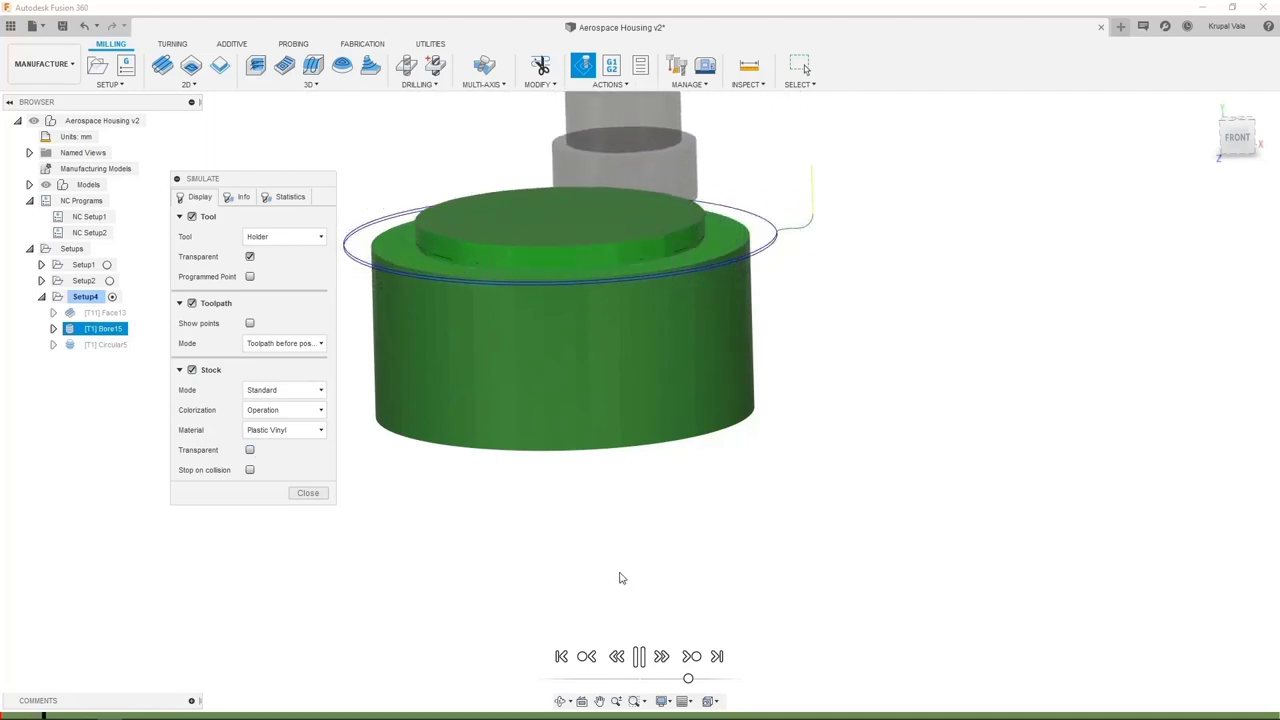
left_click(320, 494)
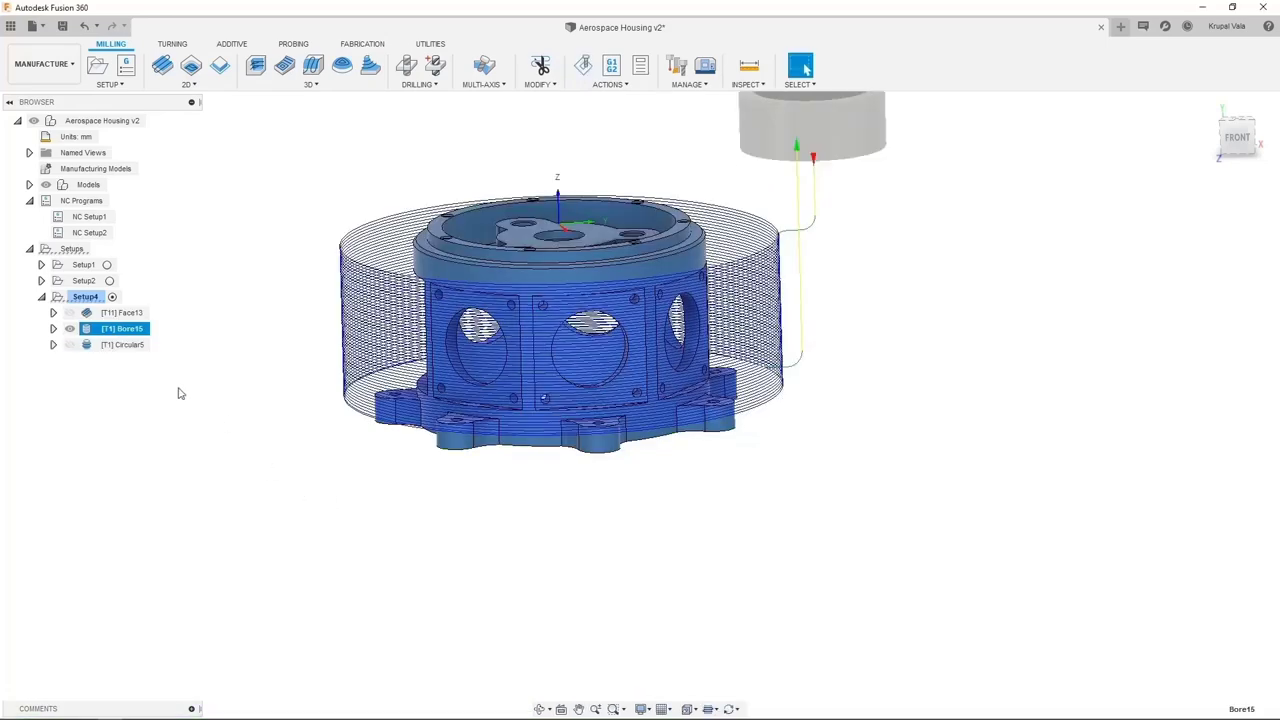
Step: Simulate the Circular operation on the solid stock to examine its stepped lead-ins, and close the simulation
left_click(118, 345)
right_click(133, 350)
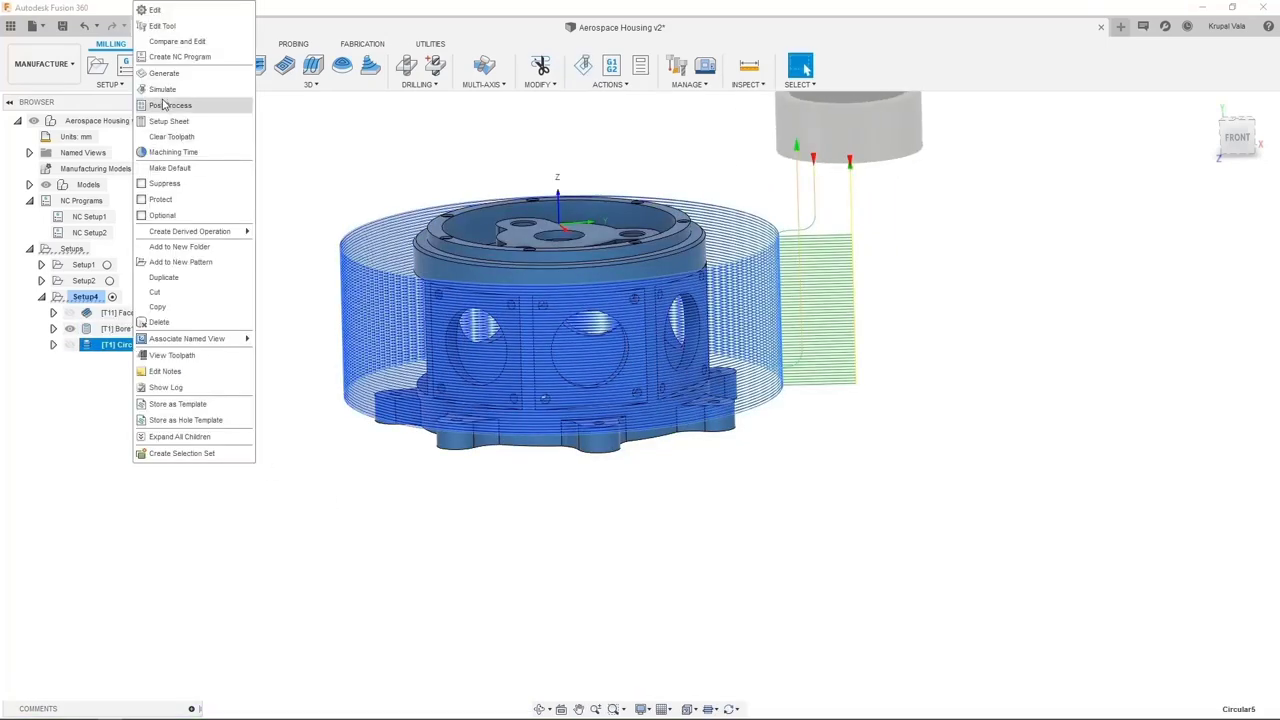
left_click(163, 89)
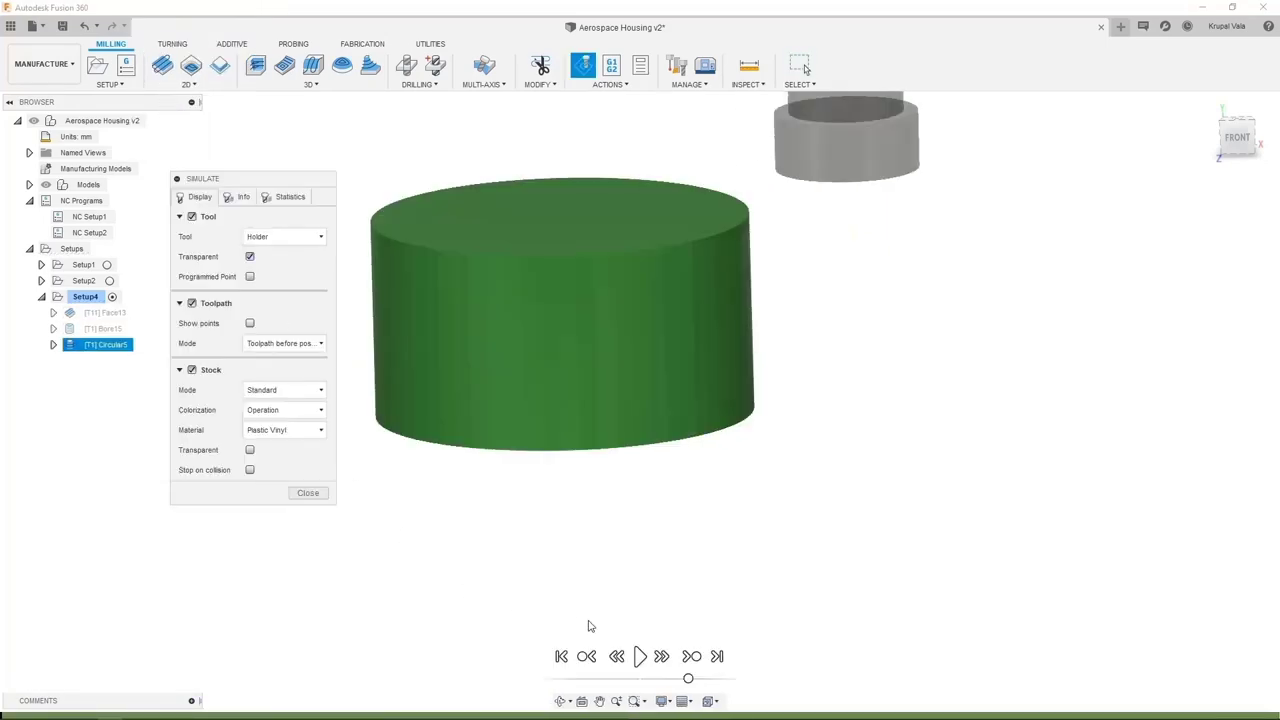
left_click(640, 656)
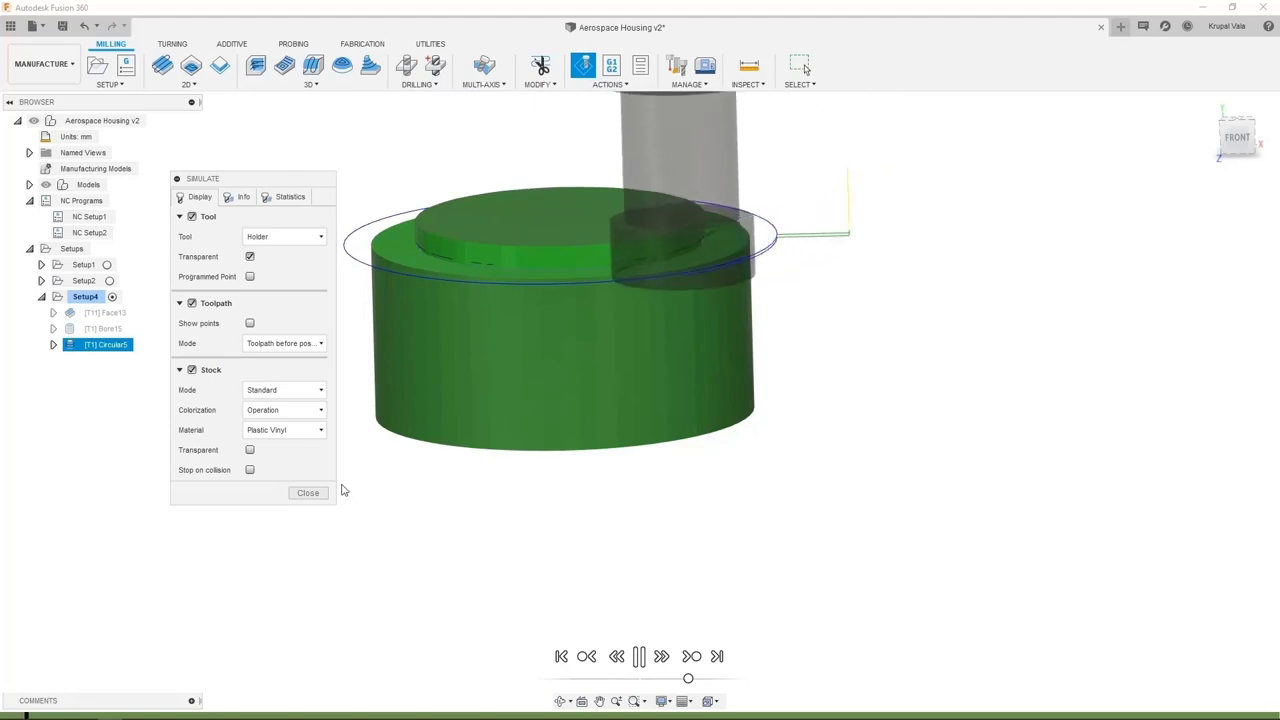
left_click(323, 494)
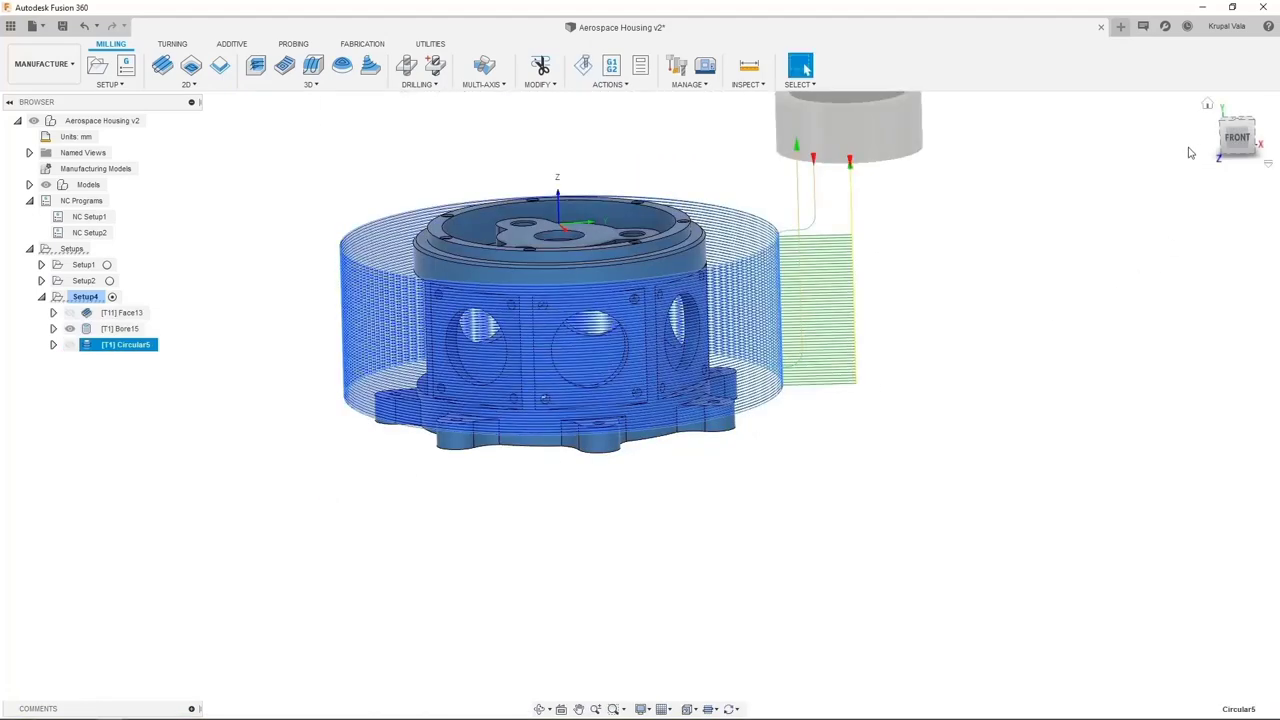
left_click(1205, 106)
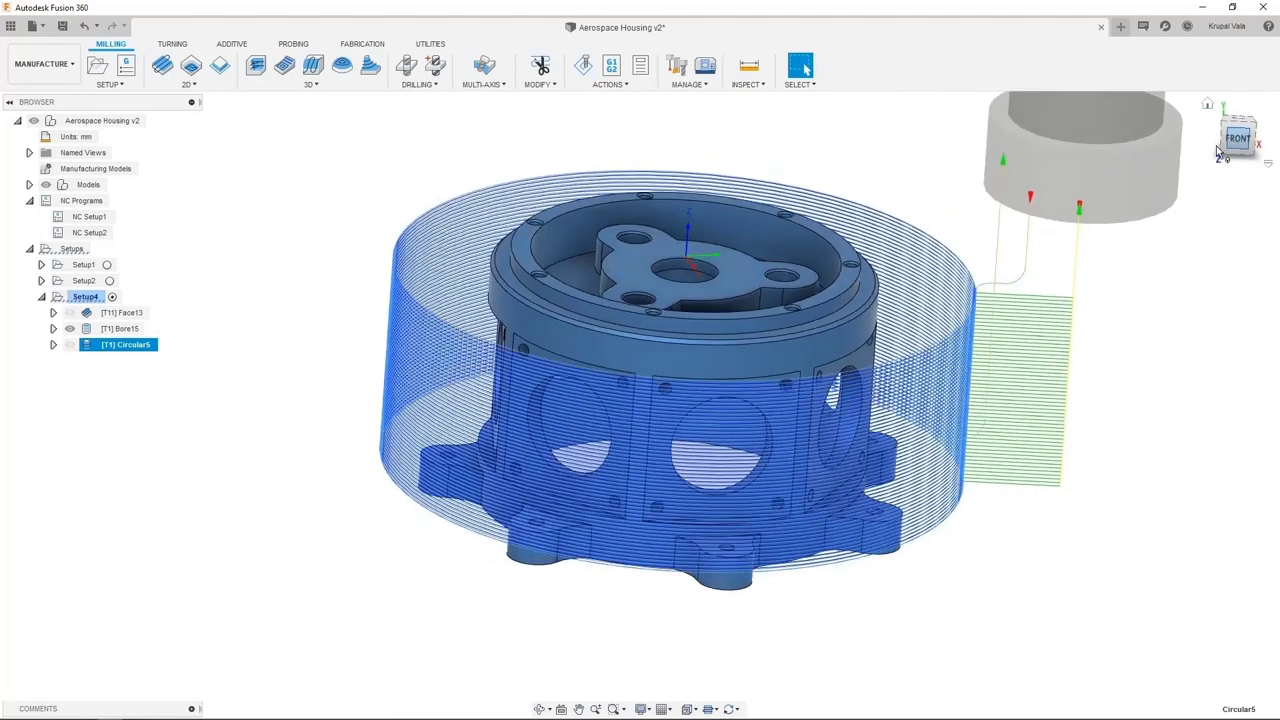
left_click(1114, 278)
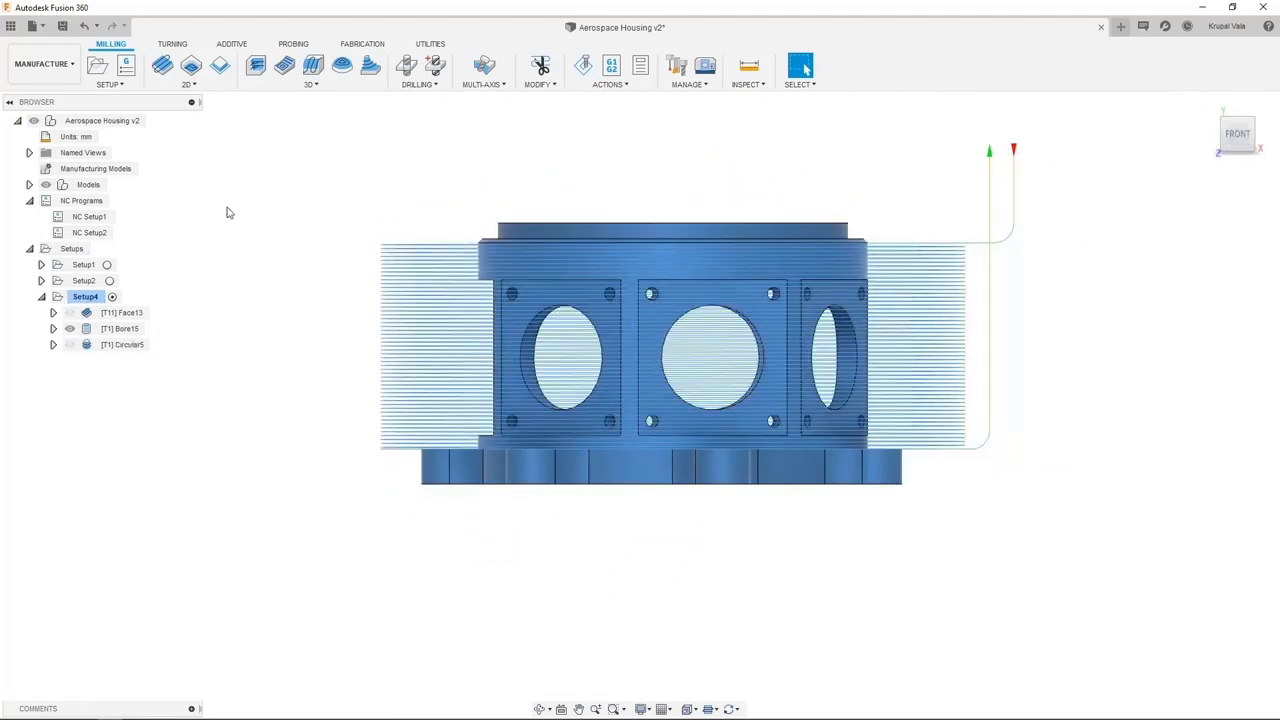
left_click(196, 88)
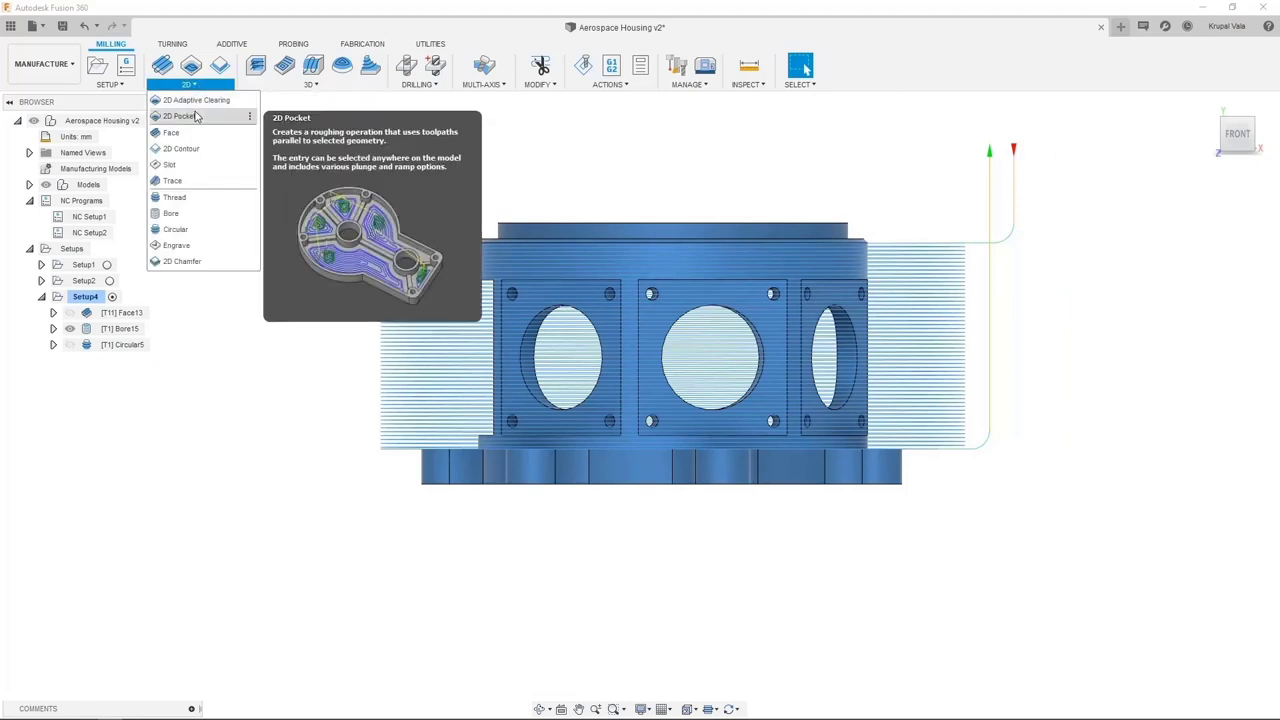
left_click(195, 116)
middle_click_drag(669, 161, 526, 129, "shift")
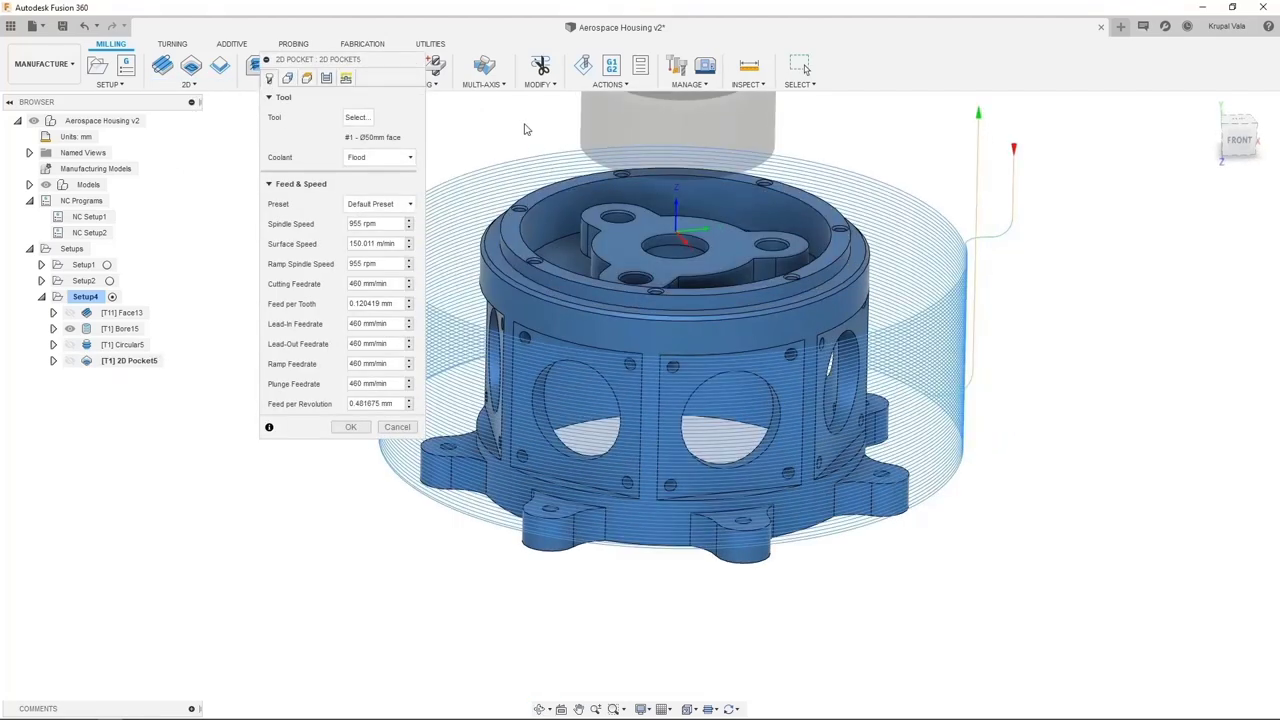
left_click(398, 427)
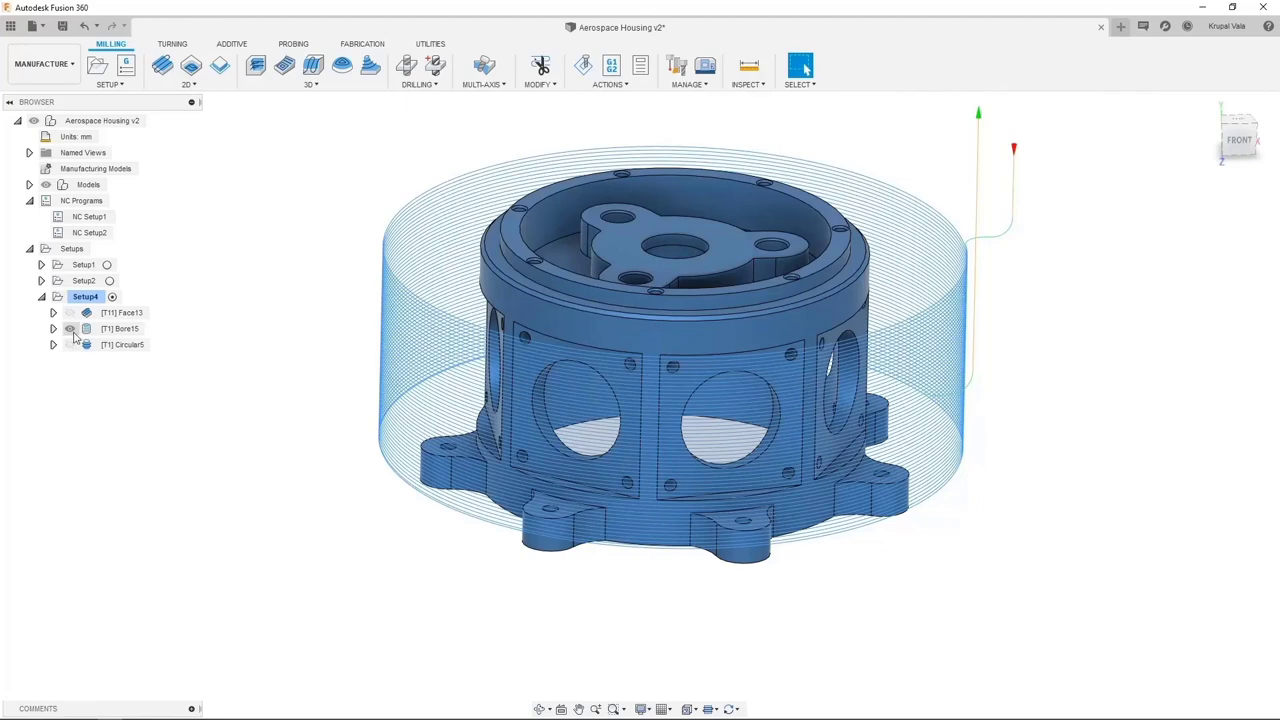
Step: Hide the Bore toolpath and examine the recessed floor face around the three-lobed boss inside the housing
middle_click_drag(226, 289, 477, 280, "shift")
left_click(548, 281)
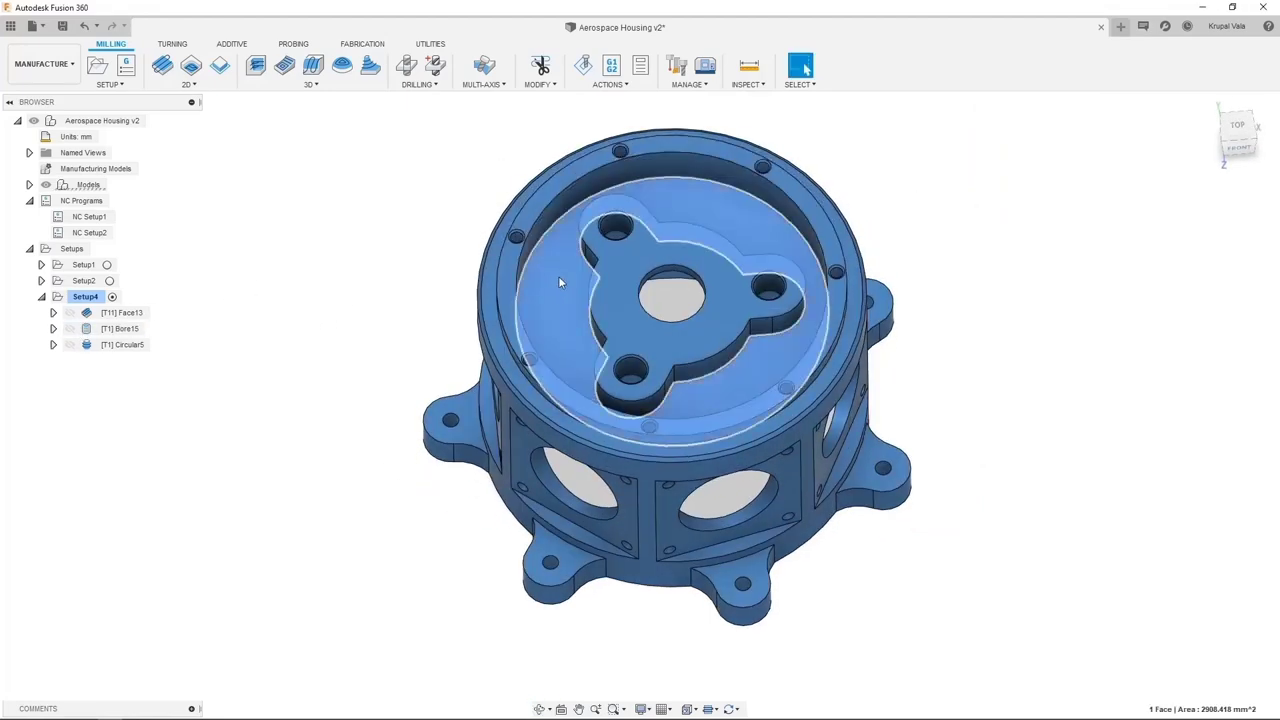
Step: Start a 2D Pocket operation with the 8 mm flat end mill and select the recessed floor around the three-lobed boss as the pocket
left_click(188, 84)
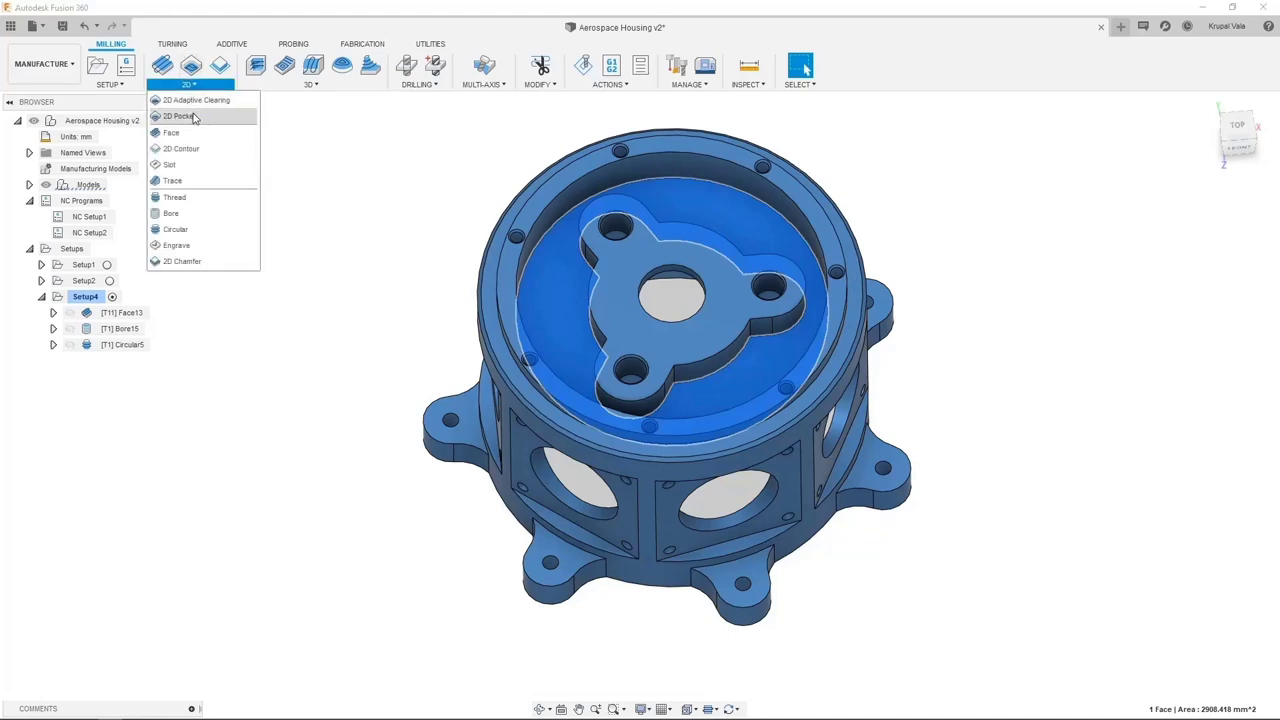
left_click(180, 116)
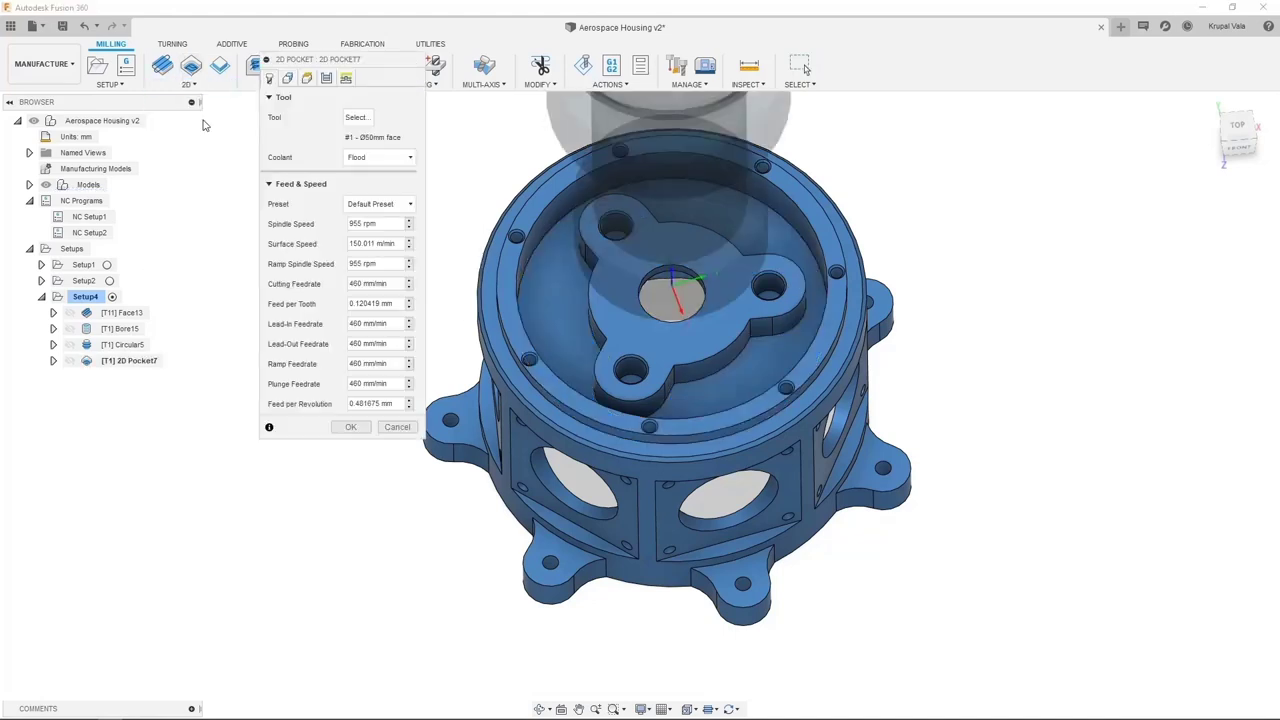
left_click(358, 118)
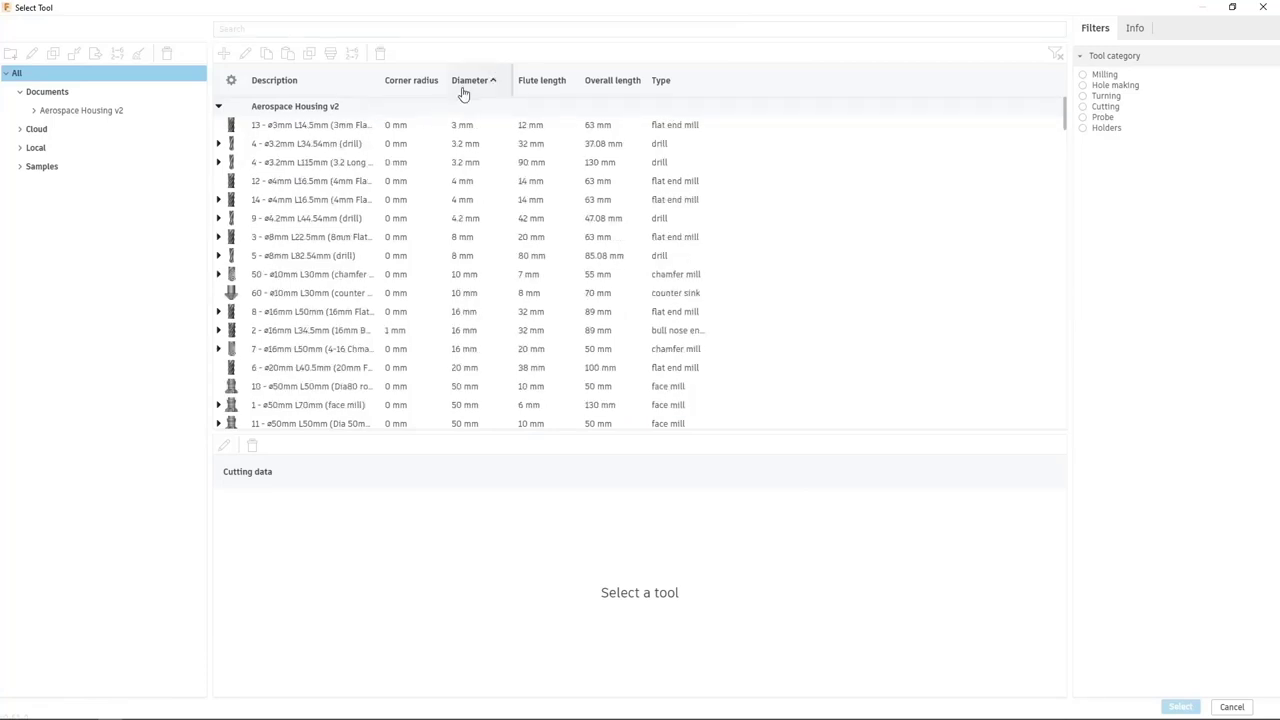
double_click(458, 245)
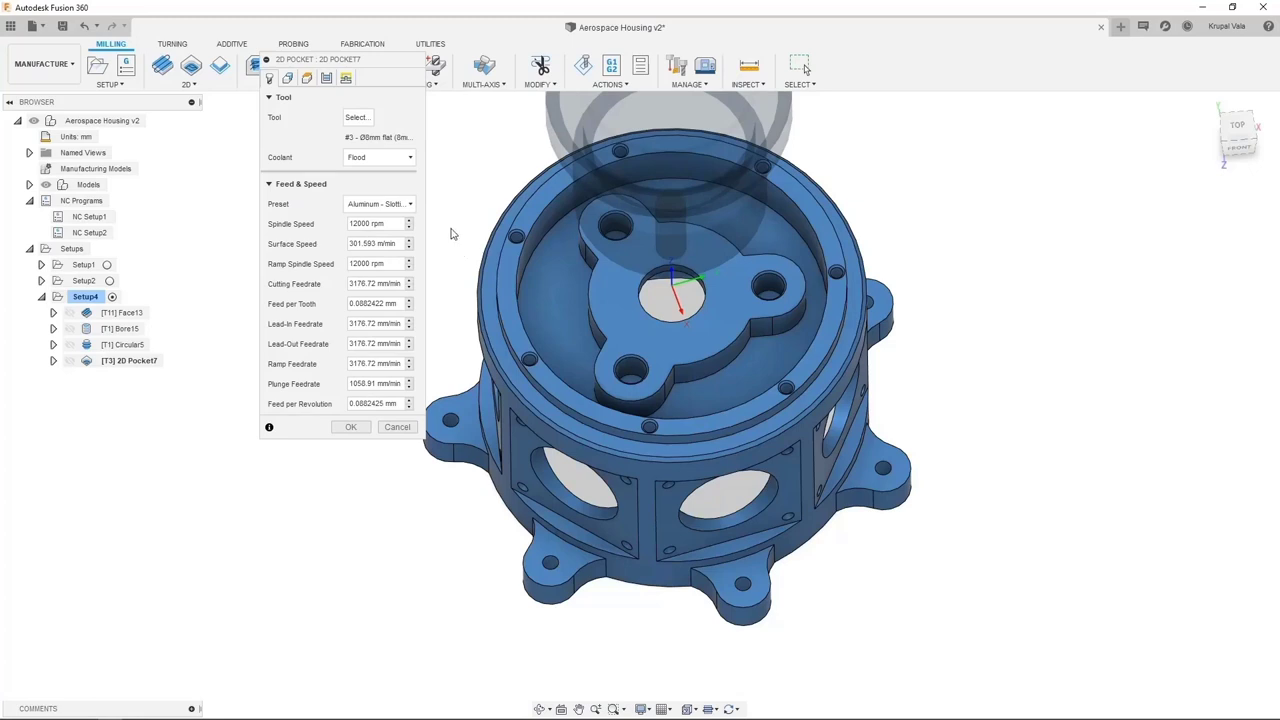
left_click(288, 79)
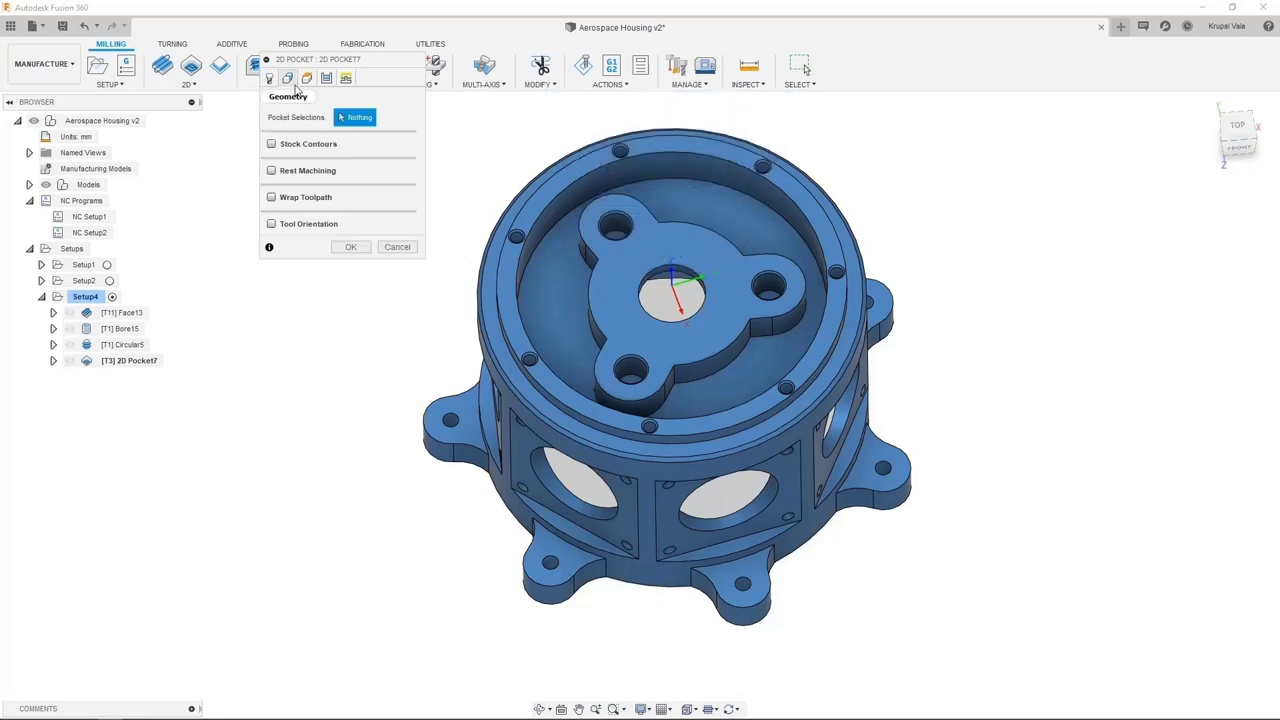
left_click(564, 286)
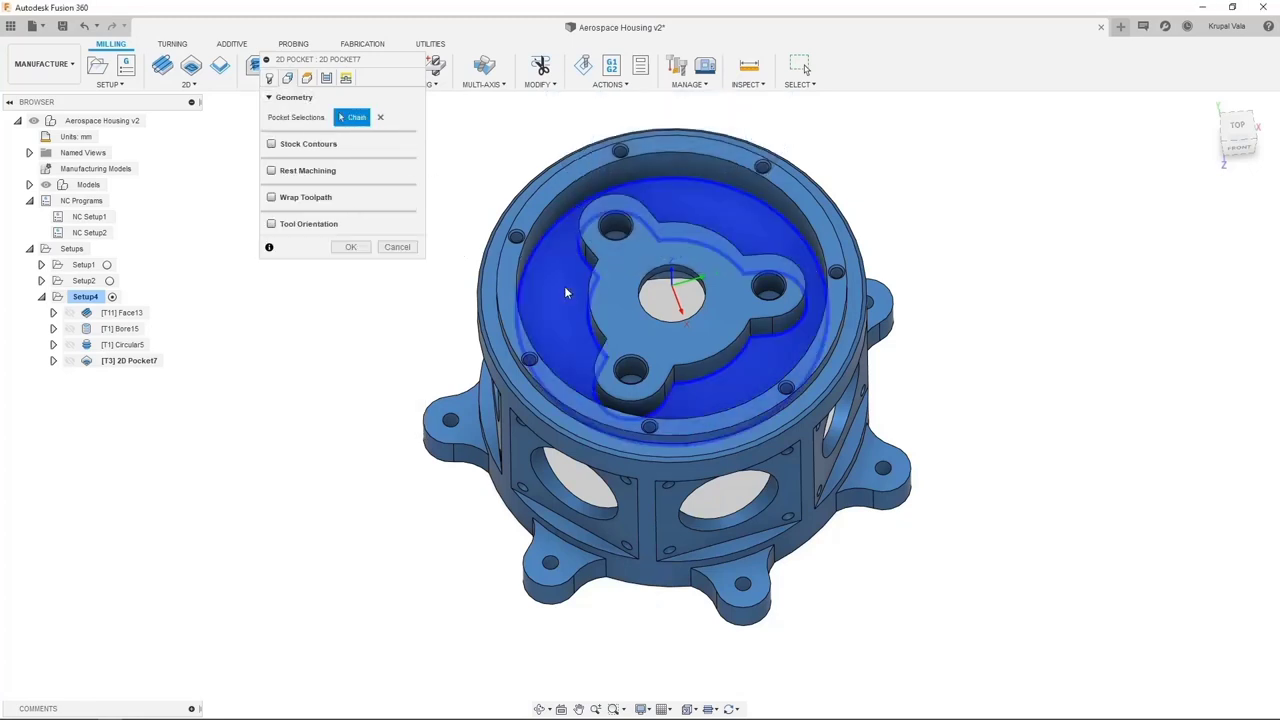
Step: Turn off Stock to Leave, keep the Helix ramp type, and generate the 2D Pocket toolpath
left_click(307, 79)
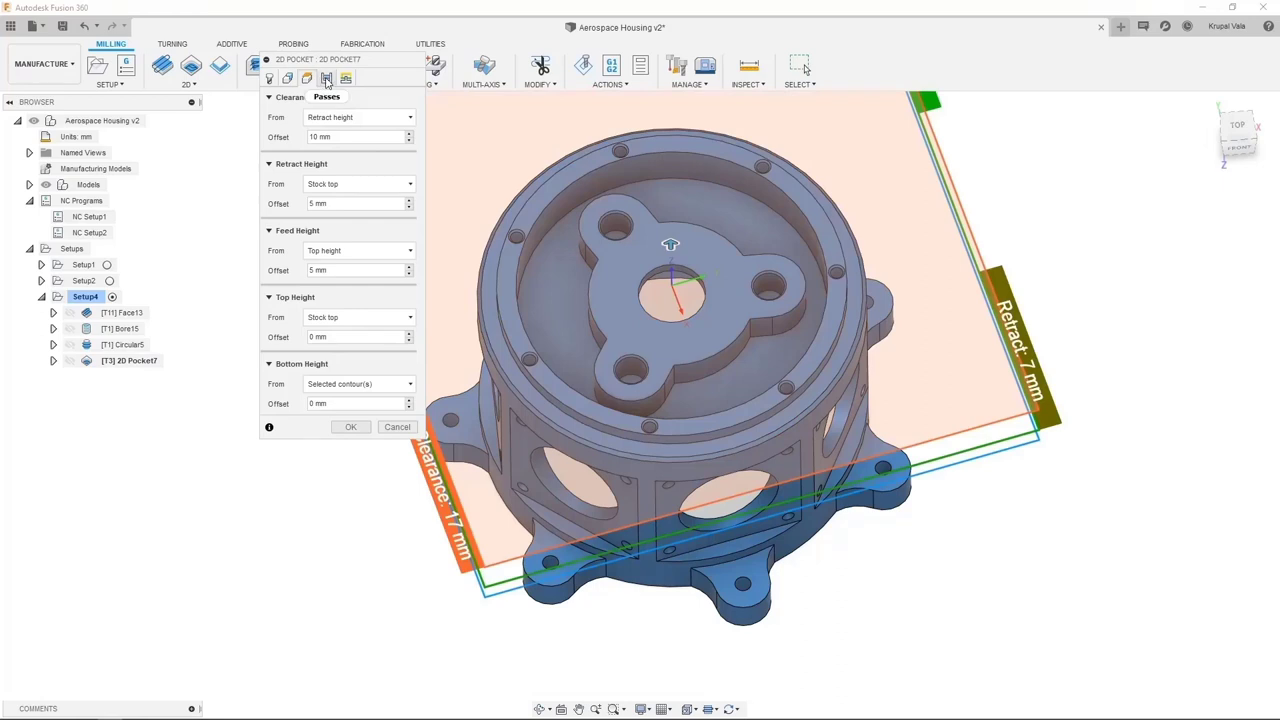
left_click(326, 79)
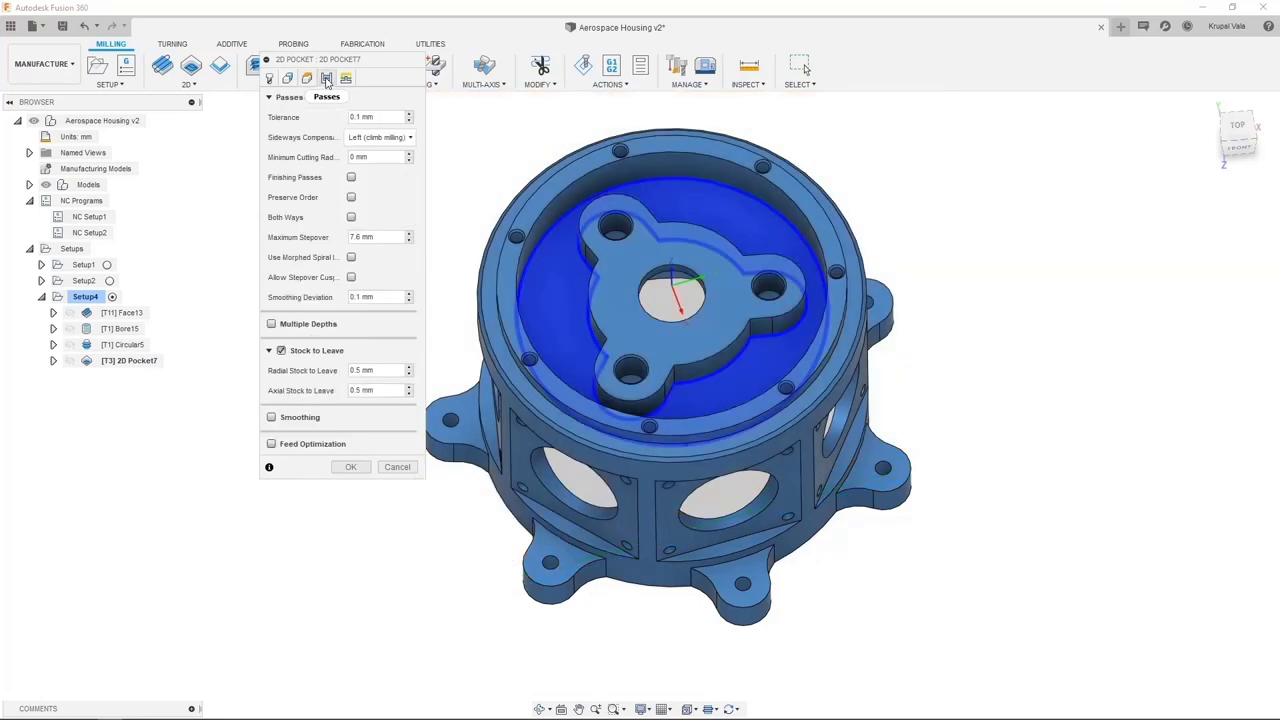
left_click(281, 350)
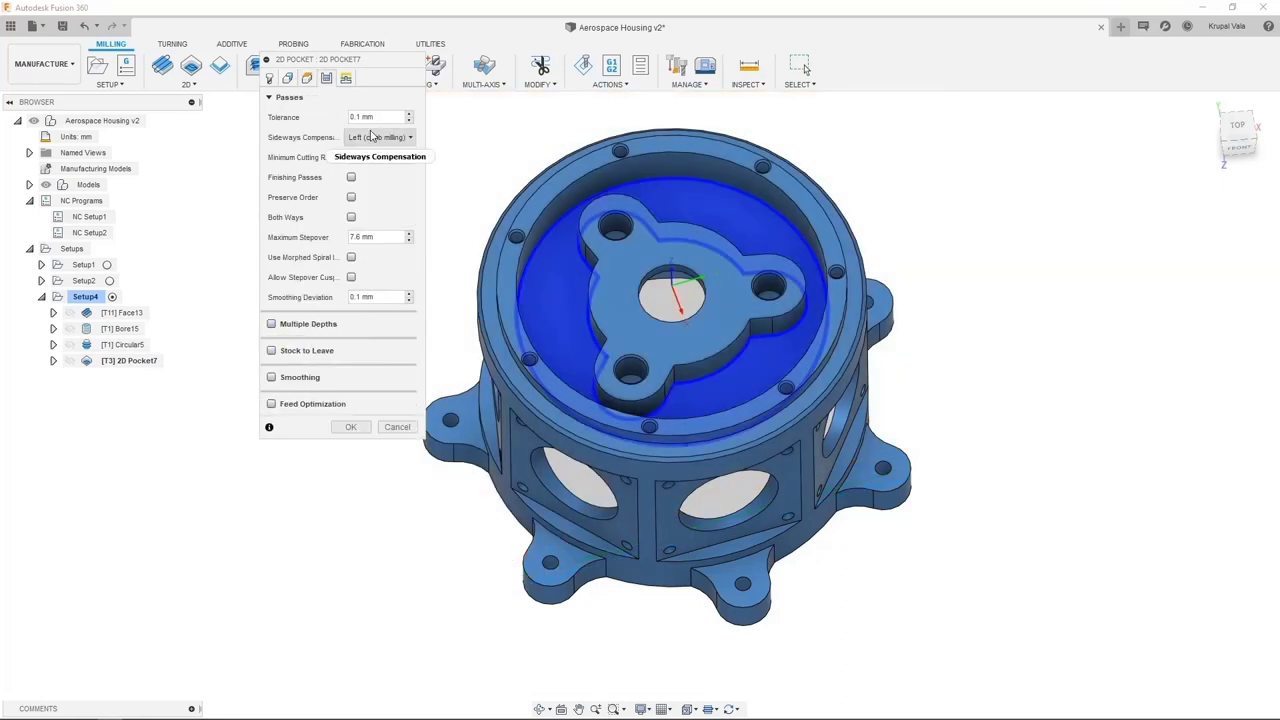
left_click(346, 79)
left_click(368, 452)
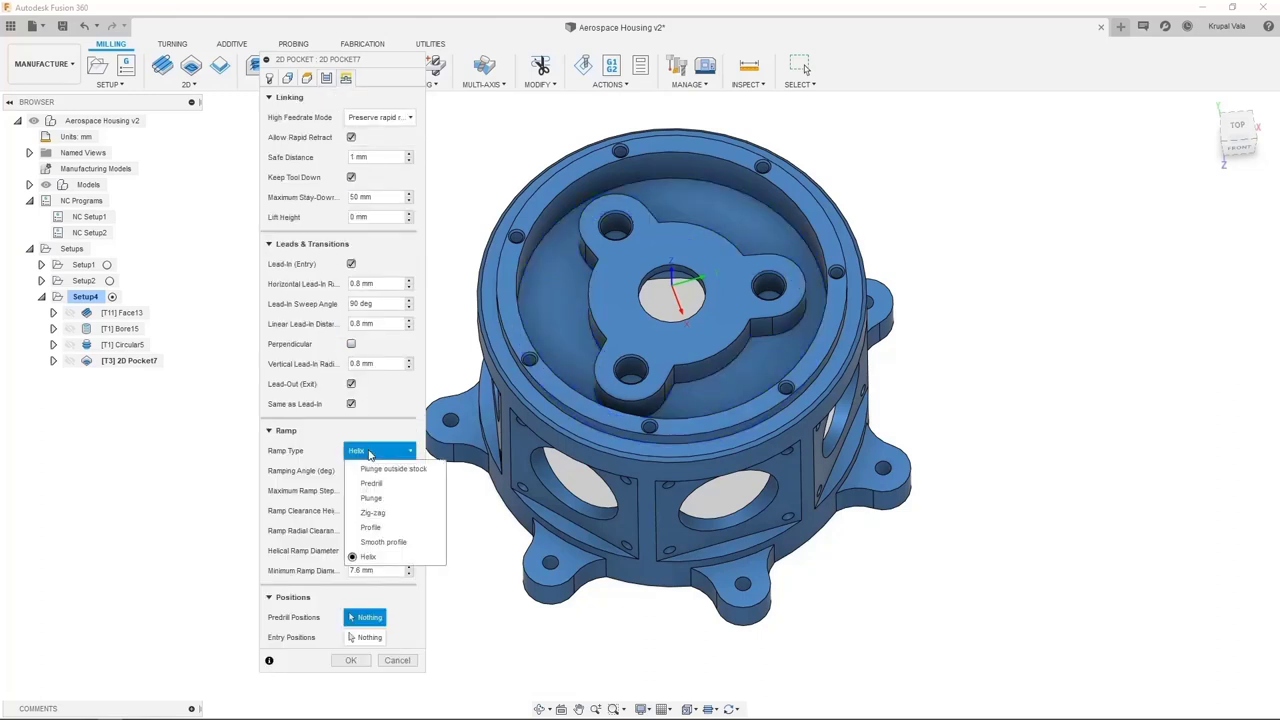
left_click(368, 453)
left_click(350, 661)
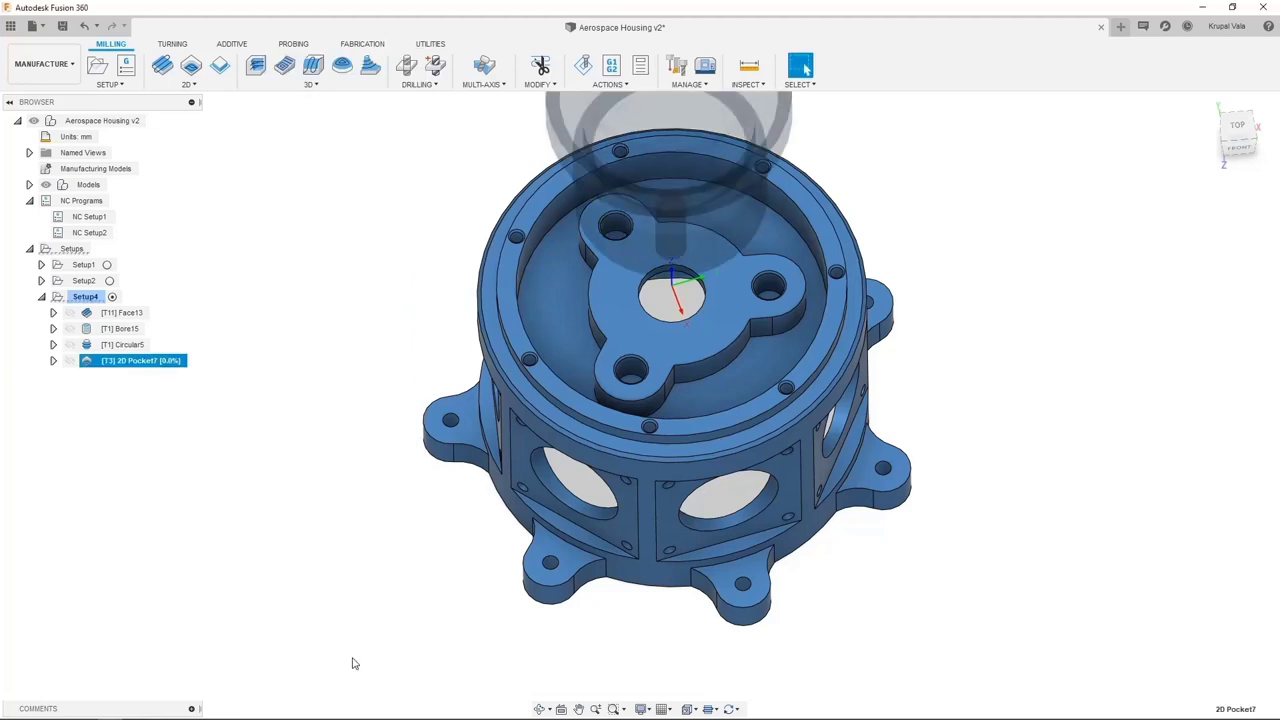
Step: Create a derived 2D Adaptive Clearing operation from the 2D Pocket, accepting the inherited tool and settings
right_click(153, 361)
mouse_move(298, 245)
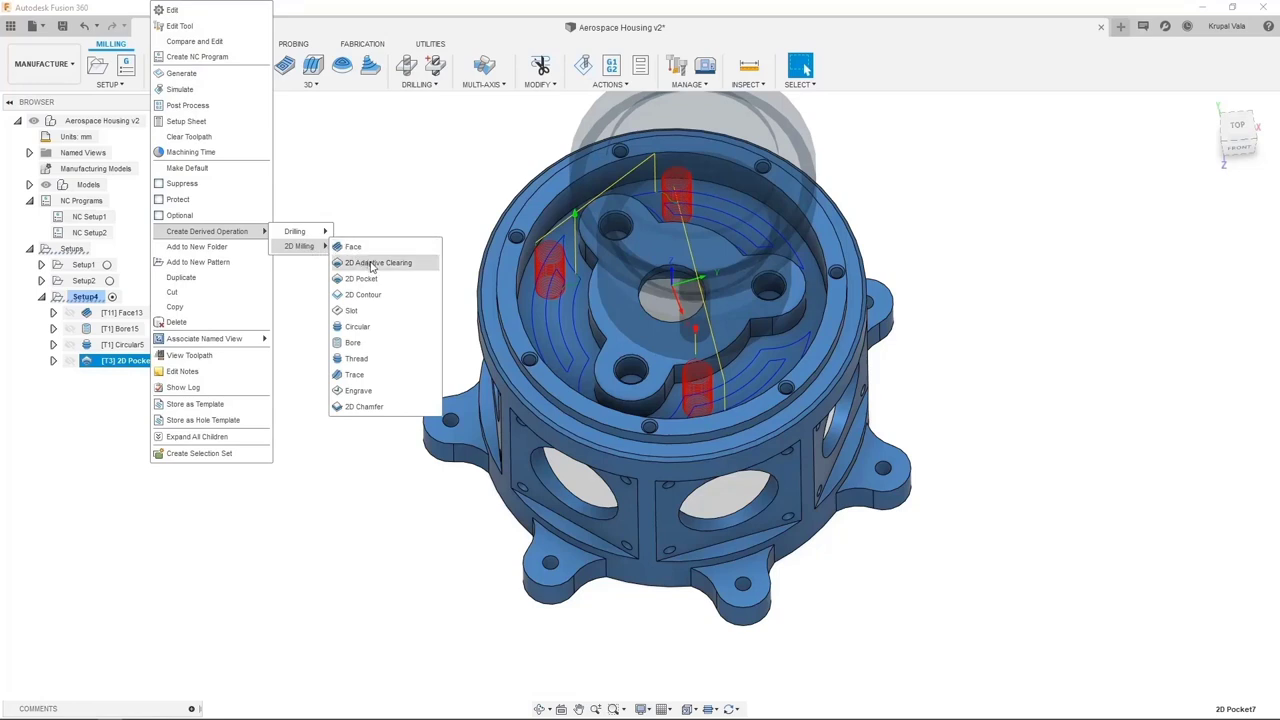
left_click(372, 263)
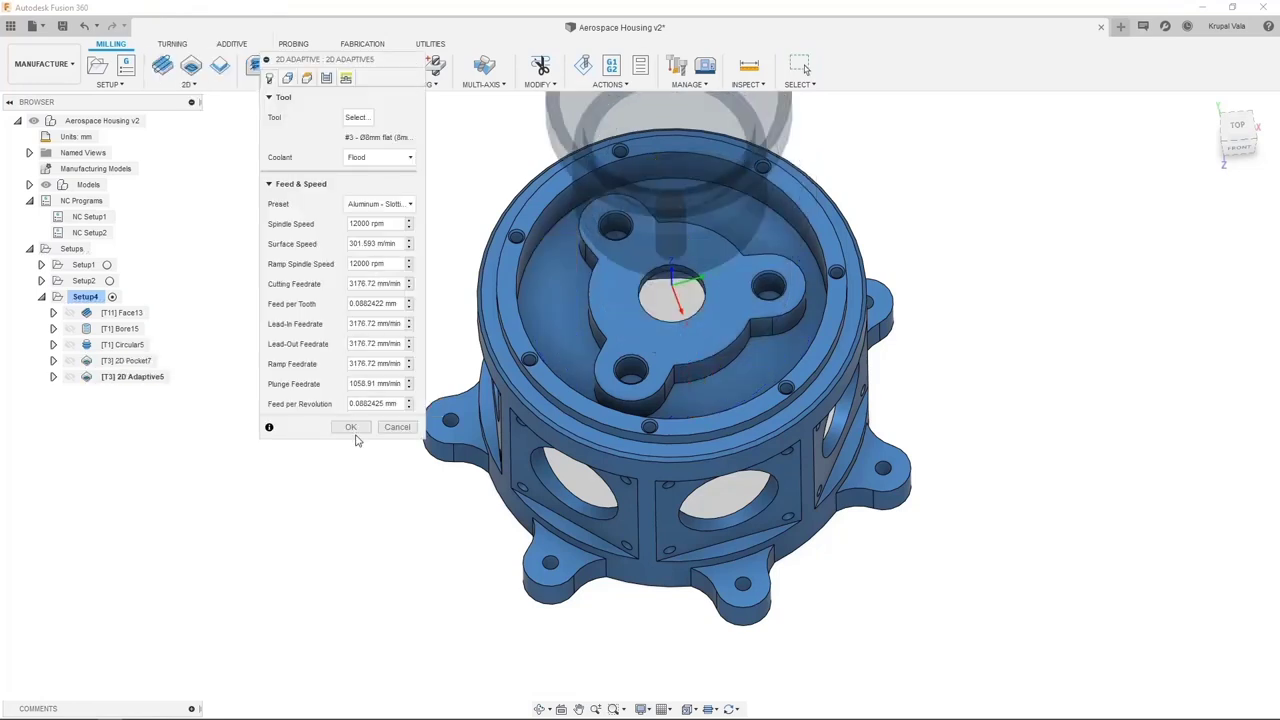
left_click(352, 427)
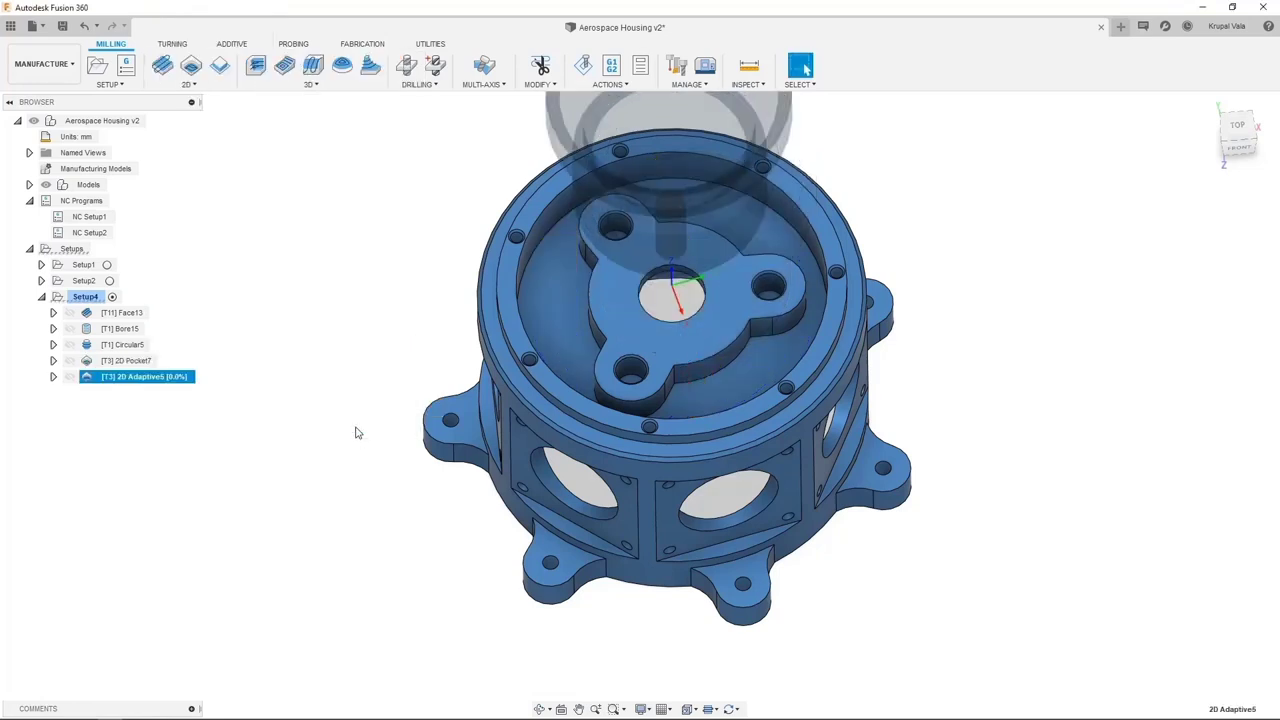
left_click(349, 364)
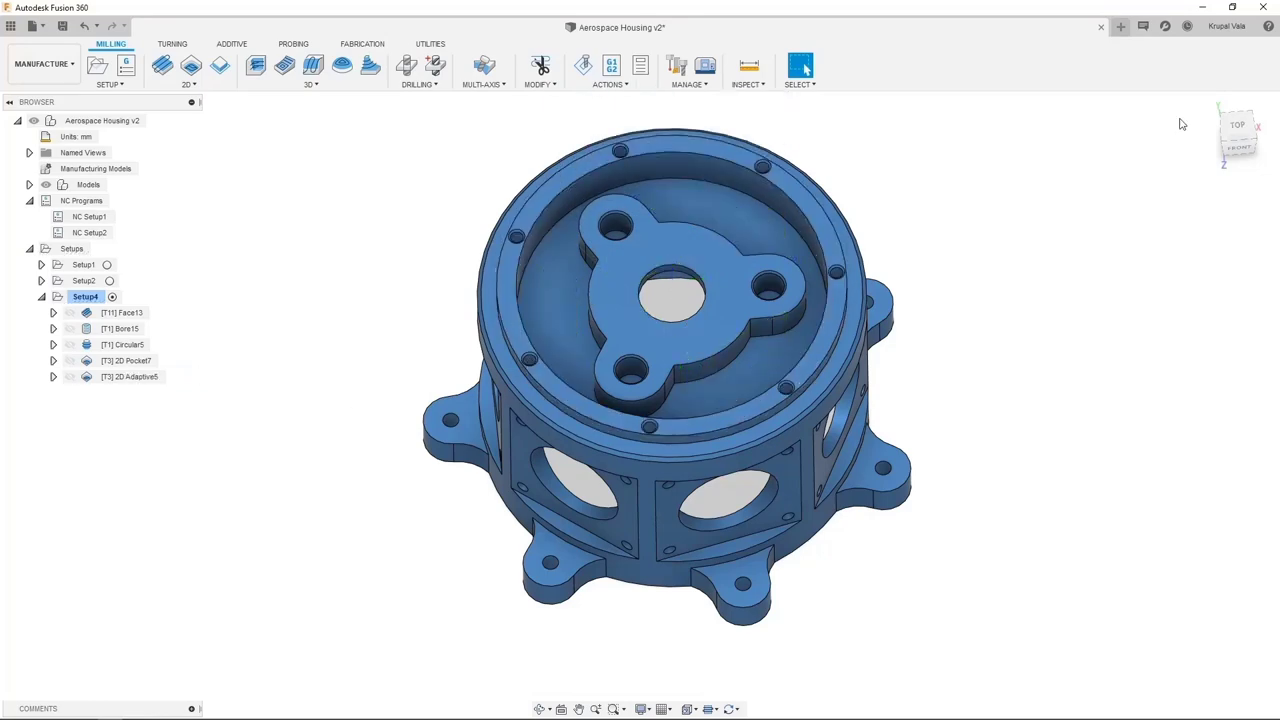
Step: Simulate the 2D Pocket operation on the stock, viewed from above
left_click(1238, 127)
scroll(223, 295, "down", 1)
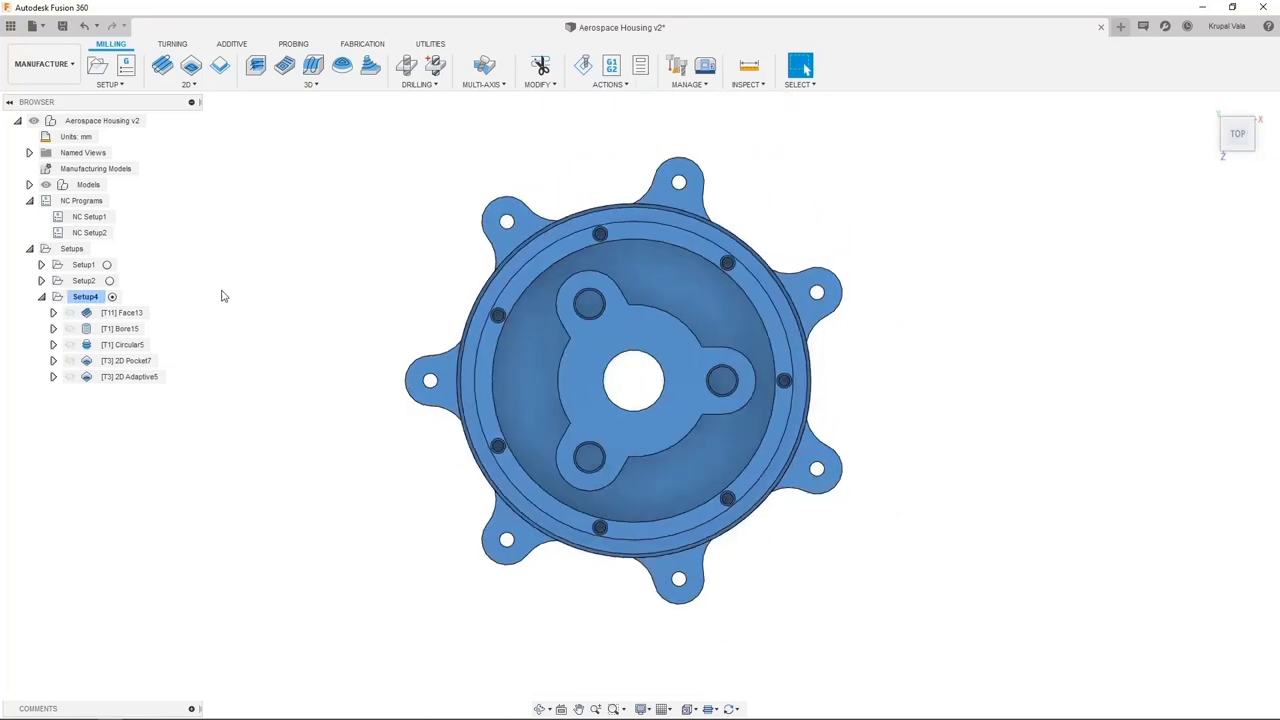
left_click(119, 360)
right_click(122, 360)
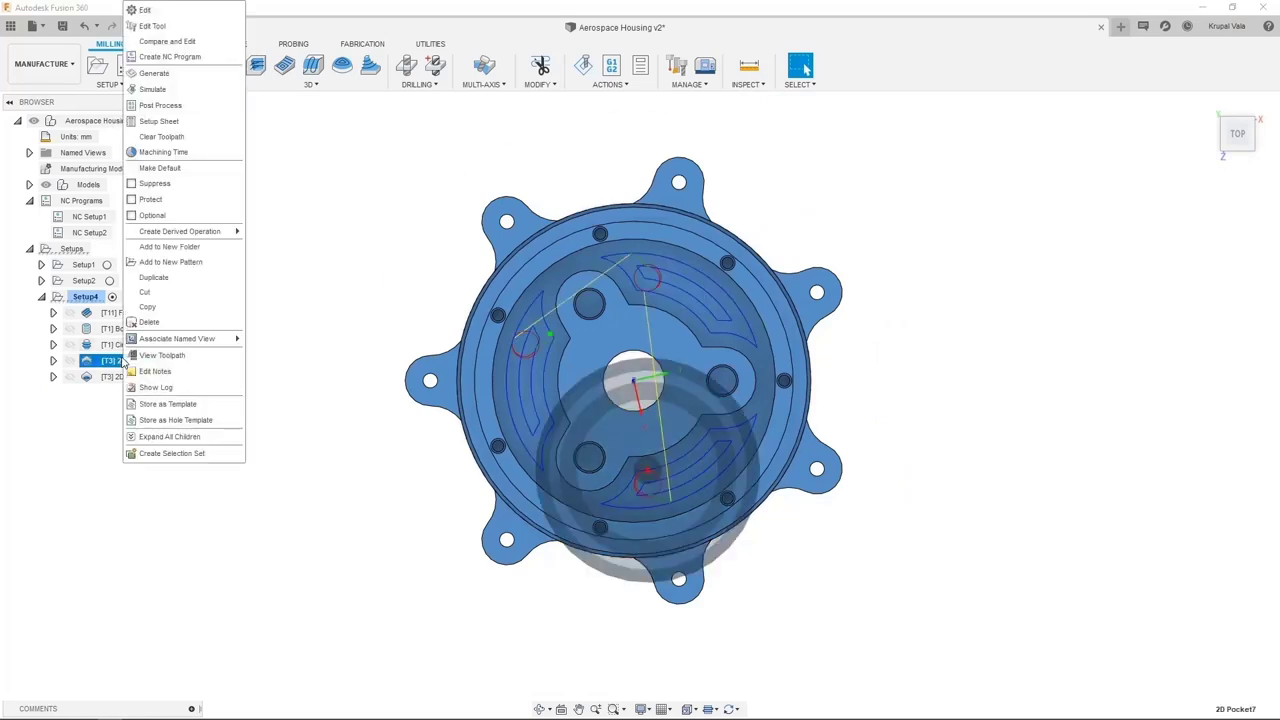
left_click(152, 89)
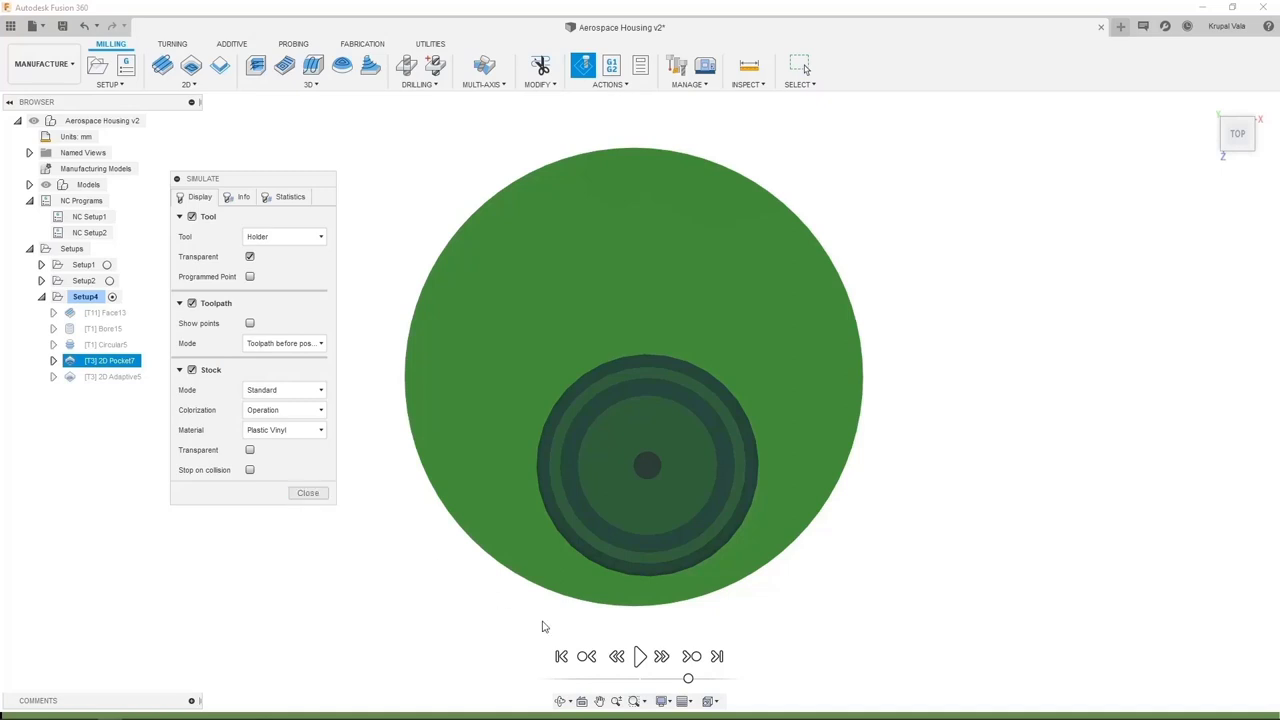
left_click(637, 656)
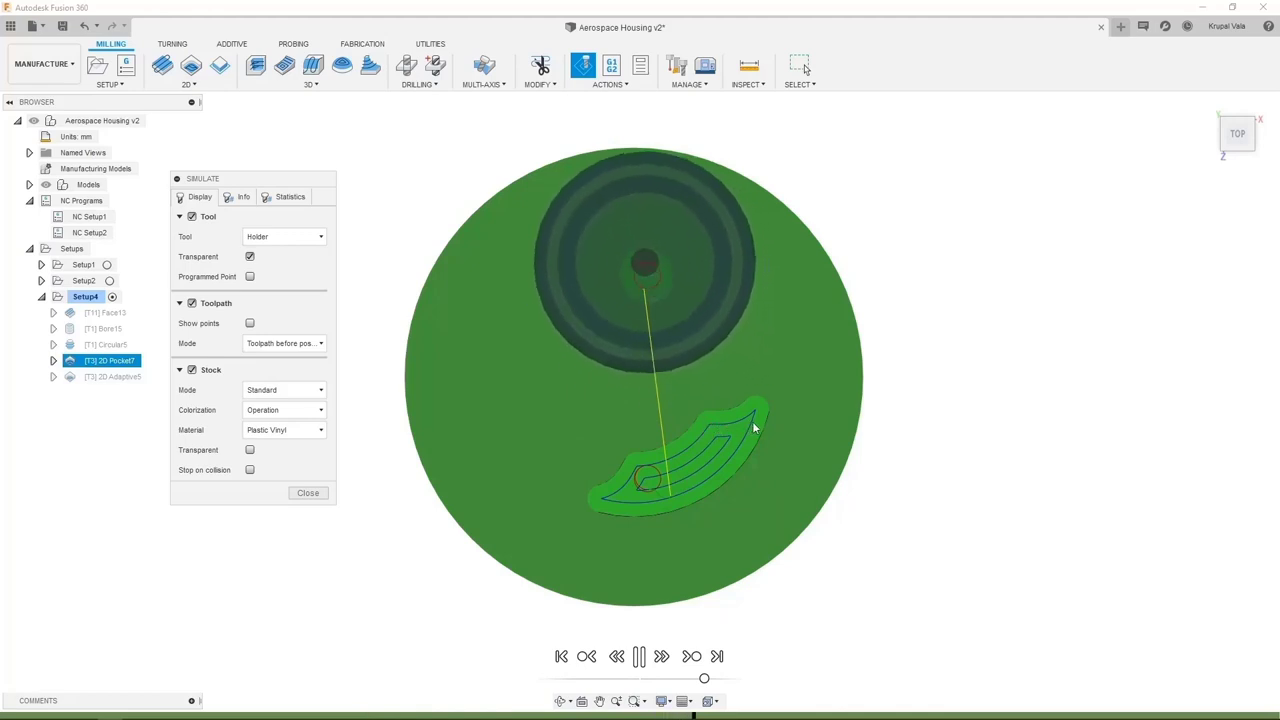
Step: Examine the 2D Pocket cutter's engagement at the sharp corners of the first cleared area, and close the simulation
scroll(754, 420, "up", 3)
scroll(753, 410, "up", 3)
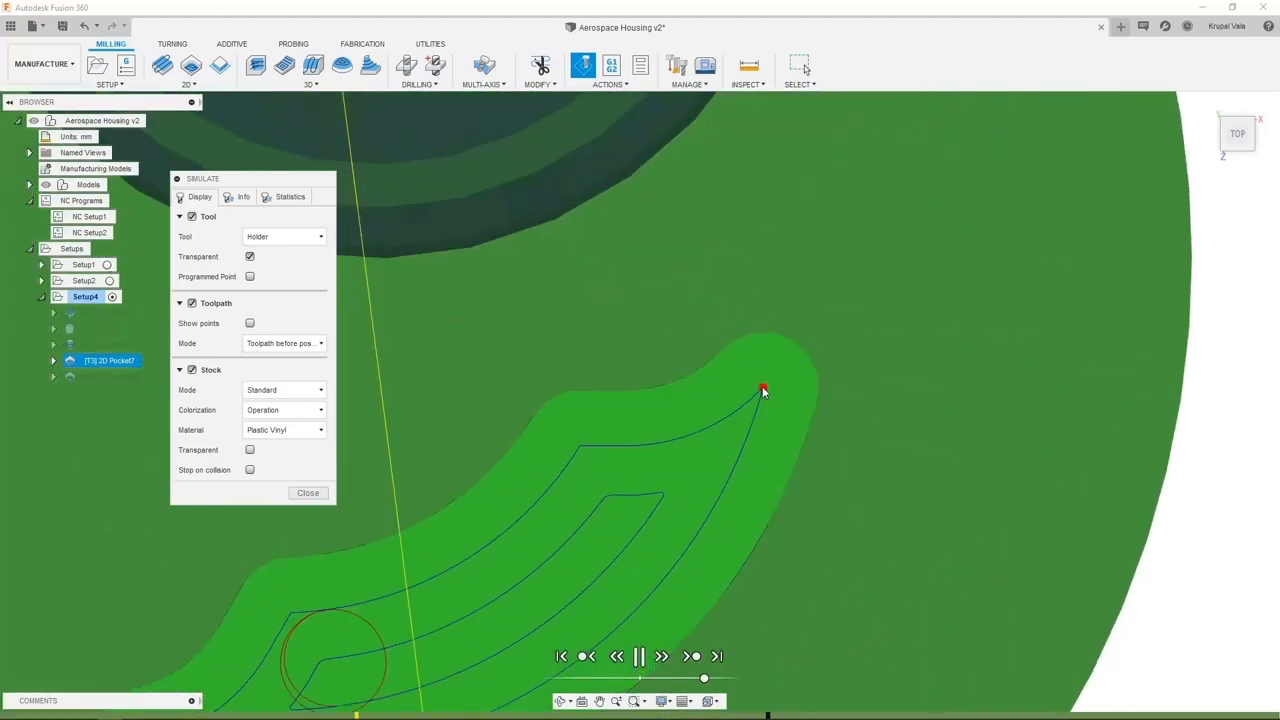
scroll(762, 386, "up", 3)
scroll(762, 392, "down", 3)
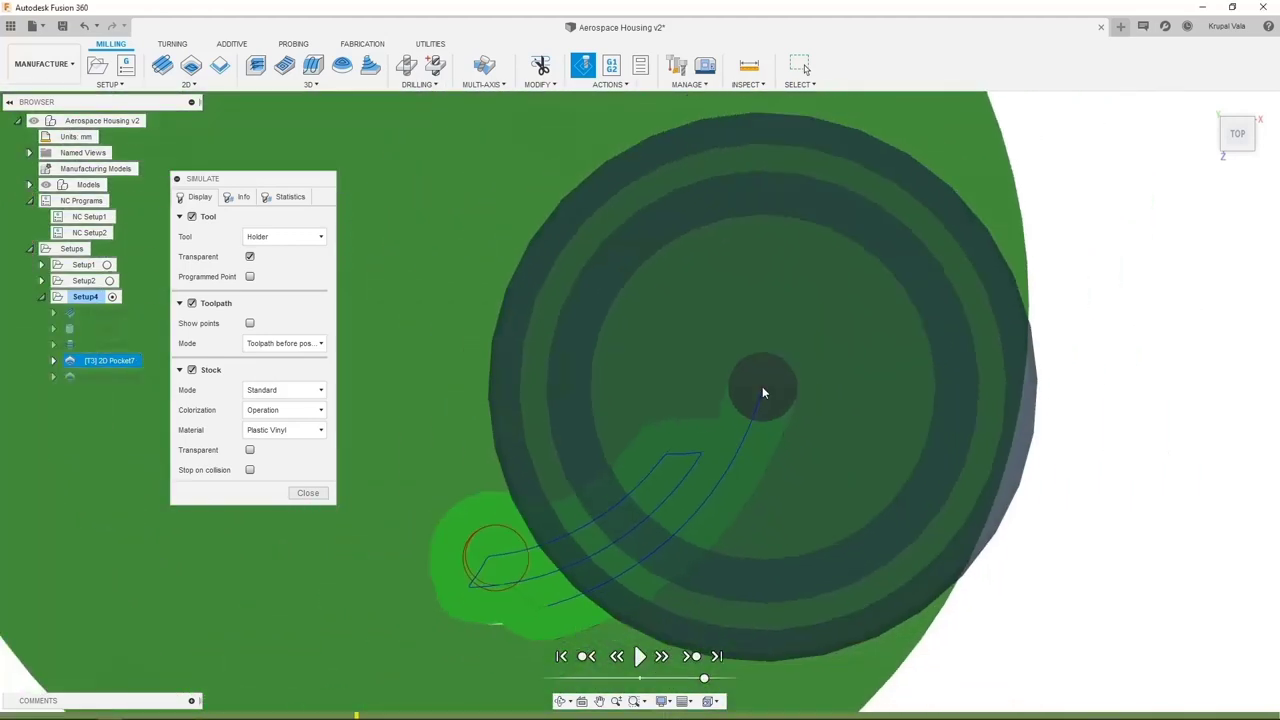
middle_click_drag(700, 451, 700, 457)
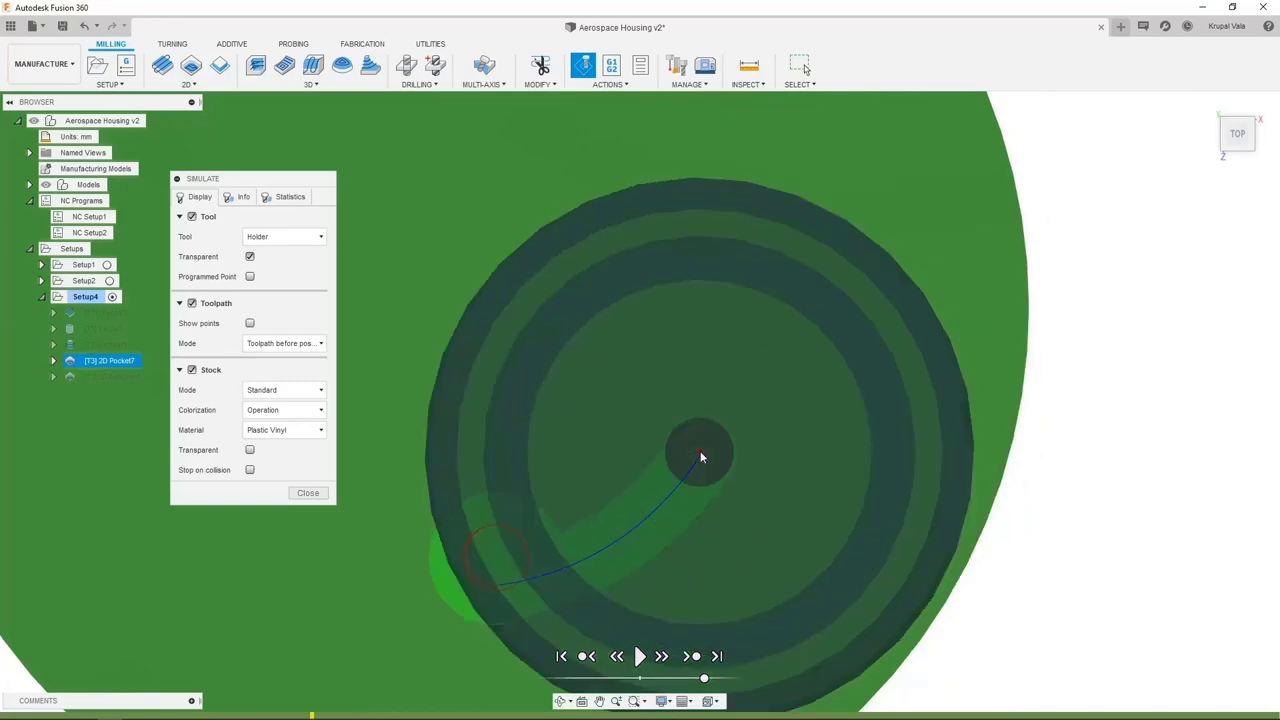
left_click(310, 493)
Step: Simulate the 2D Adaptive operation on the stock at a higher playback speed, pausing it partway through
left_click(112, 376)
right_click(112, 376)
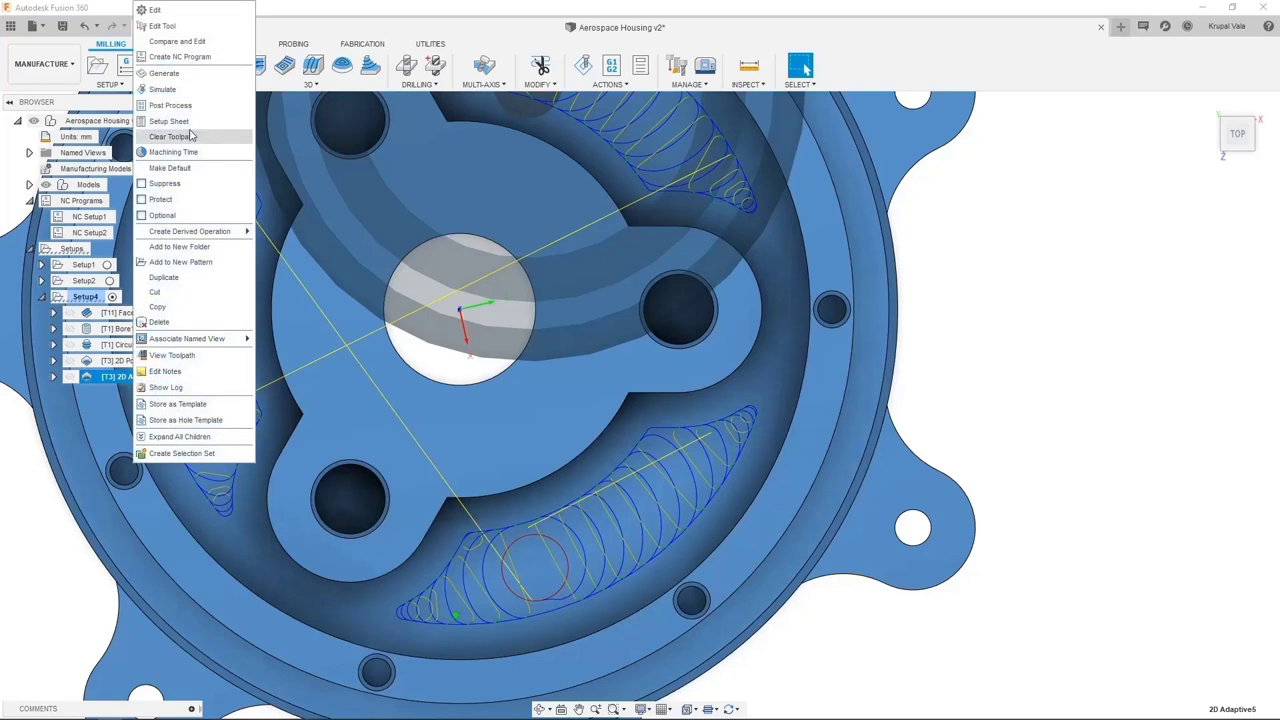
left_click(180, 89)
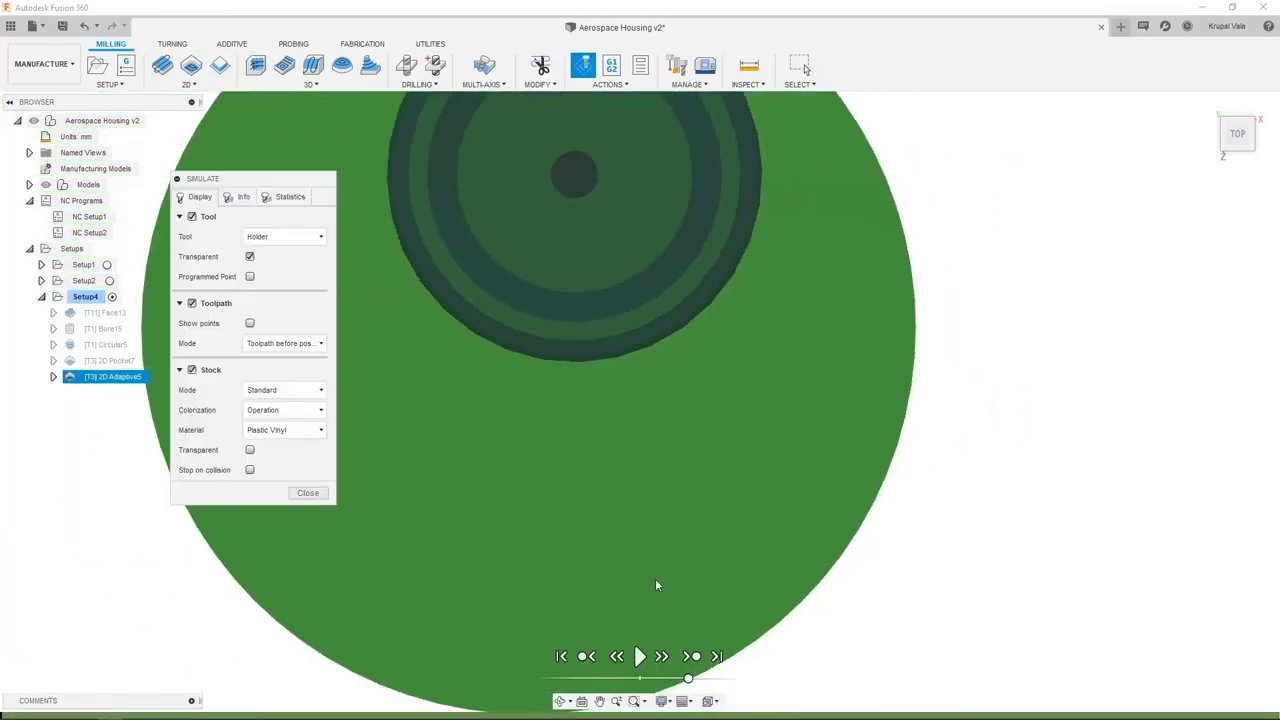
left_click(640, 656)
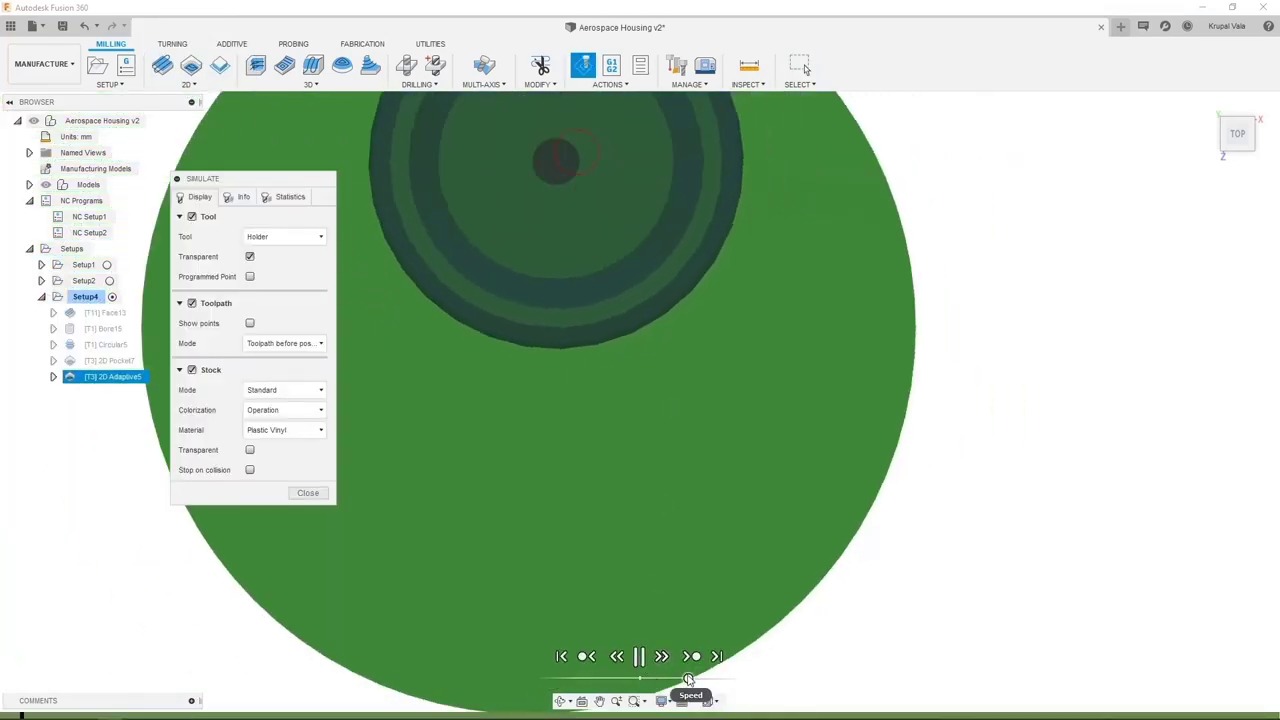
left_click_drag(688, 680, 712, 683)
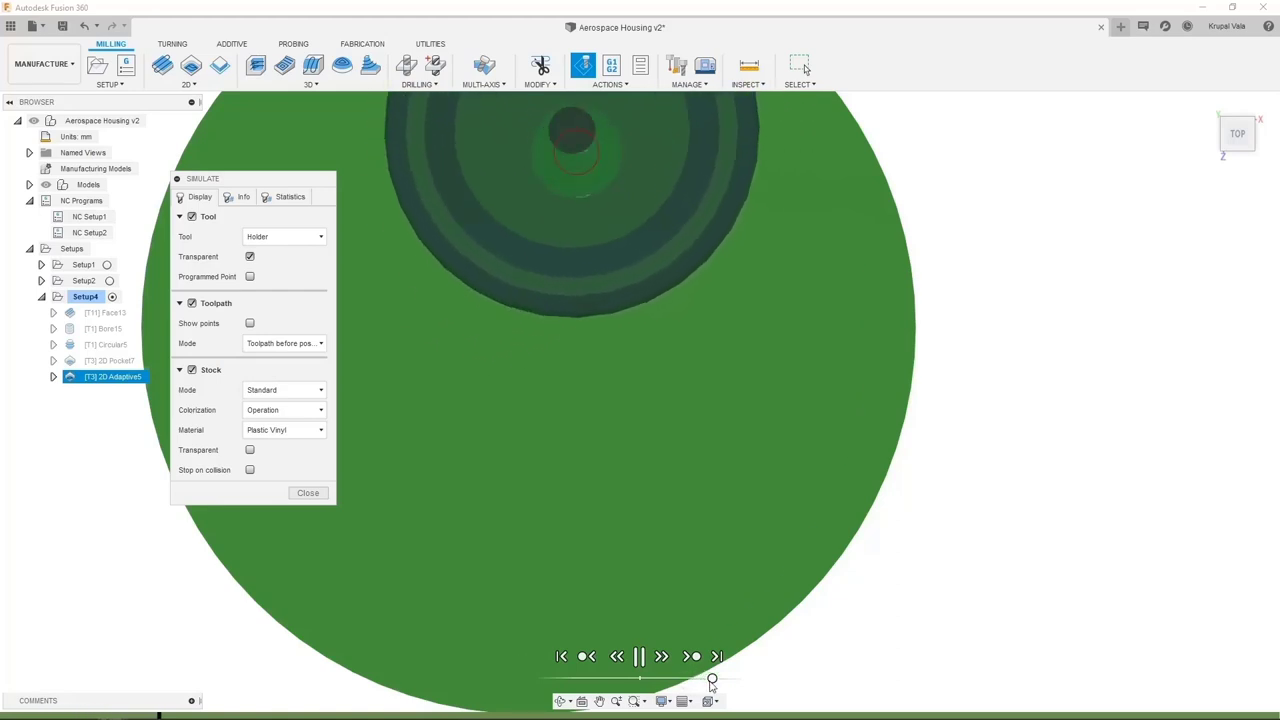
left_click(641, 657)
Step: Examine the cutter's engagement at several points along the looping adaptive passes near the narrow end, and close the simulation
scroll(657, 240, "up", 2)
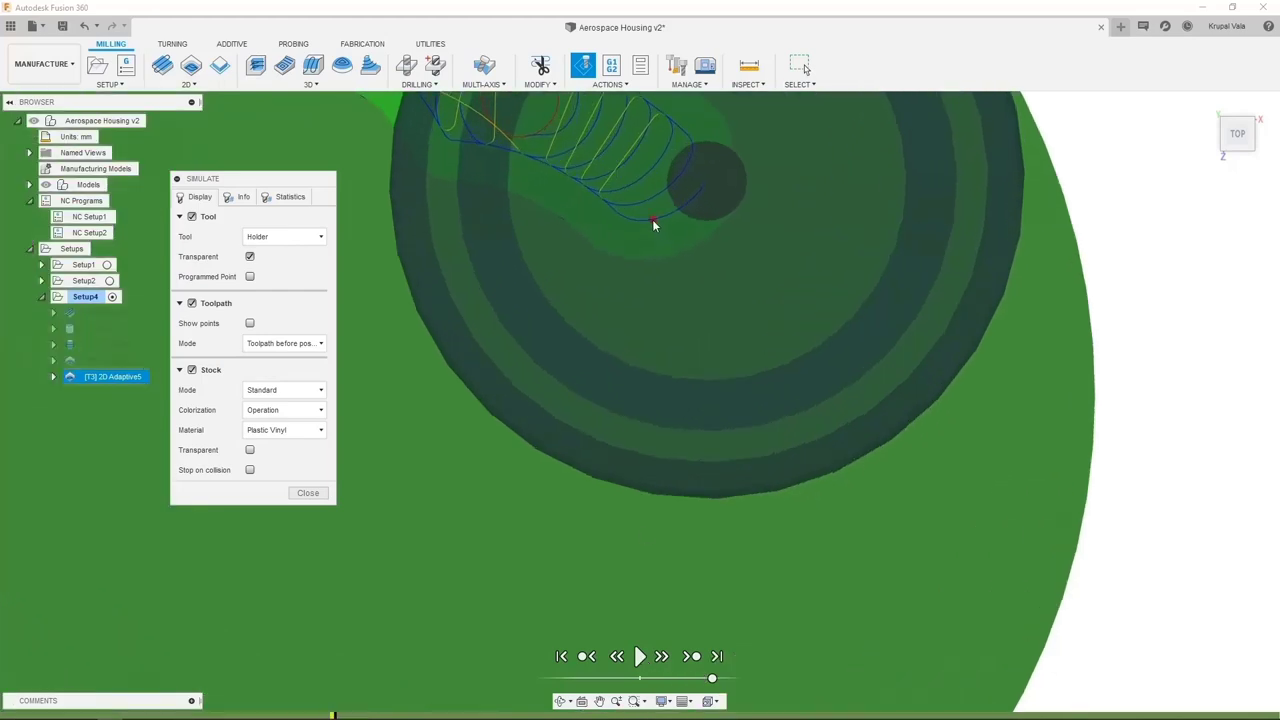
left_click(652, 220)
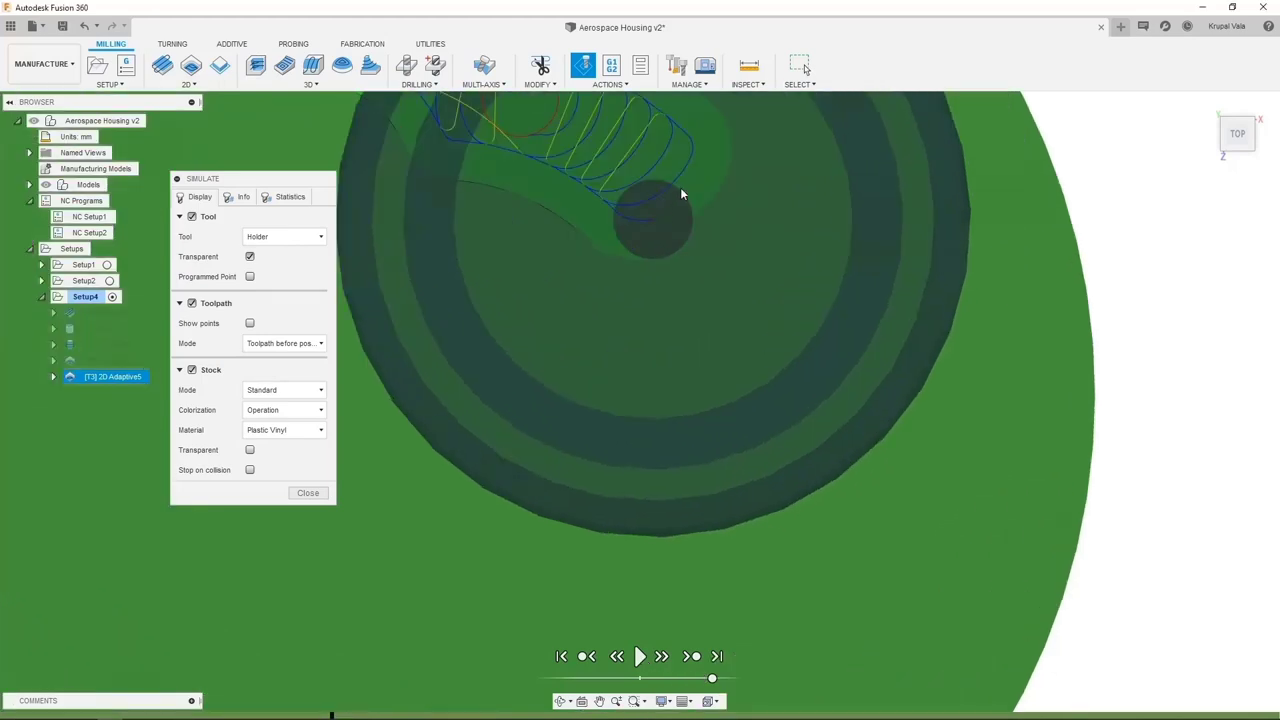
left_click(650, 172)
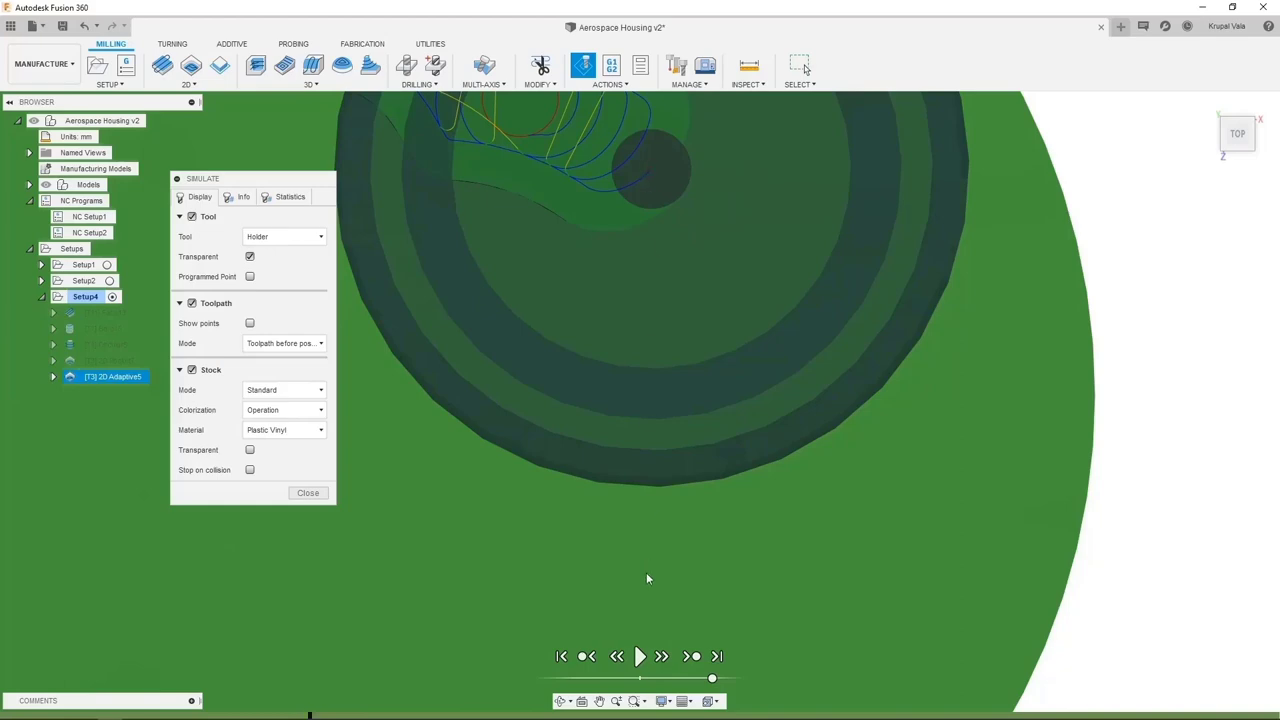
scroll(688, 160, "up", 2)
scroll(694, 175, "down", 5)
left_click(308, 493)
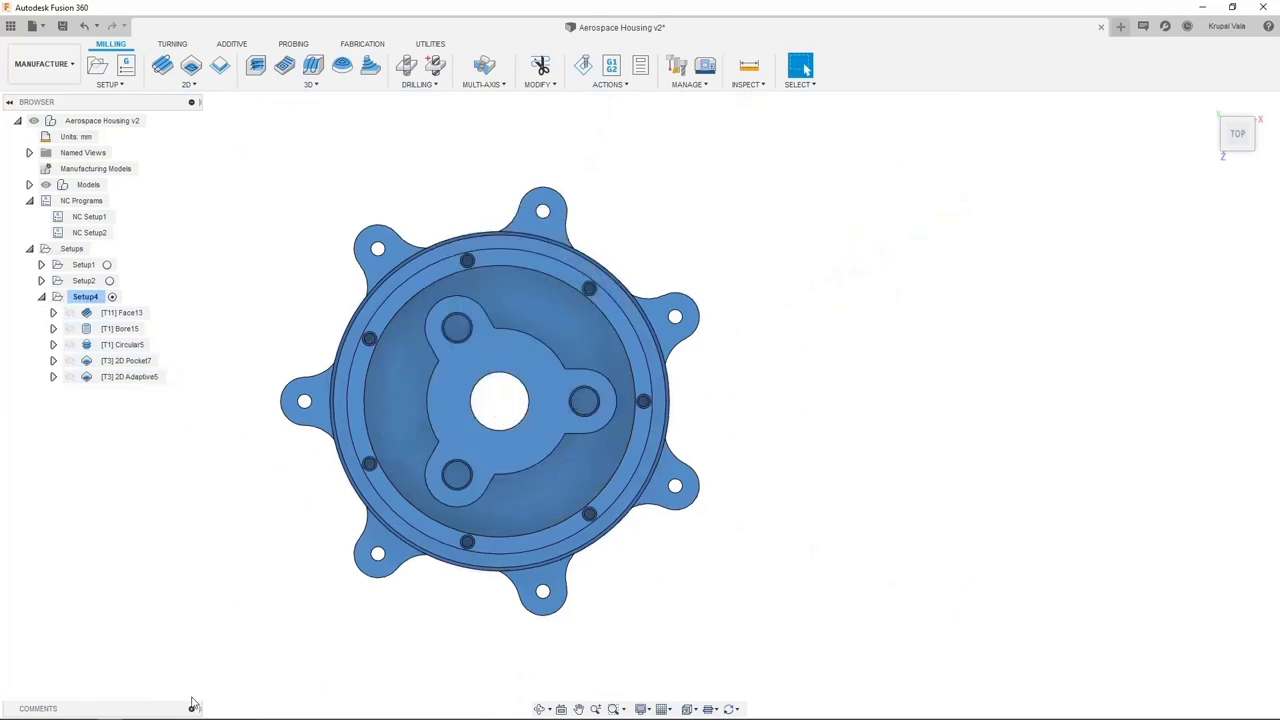
Step: Measure the minimum gap between the recessed pocket's outer circular edge and the nearest rounded lobe of the central boss
left_click(135, 710)
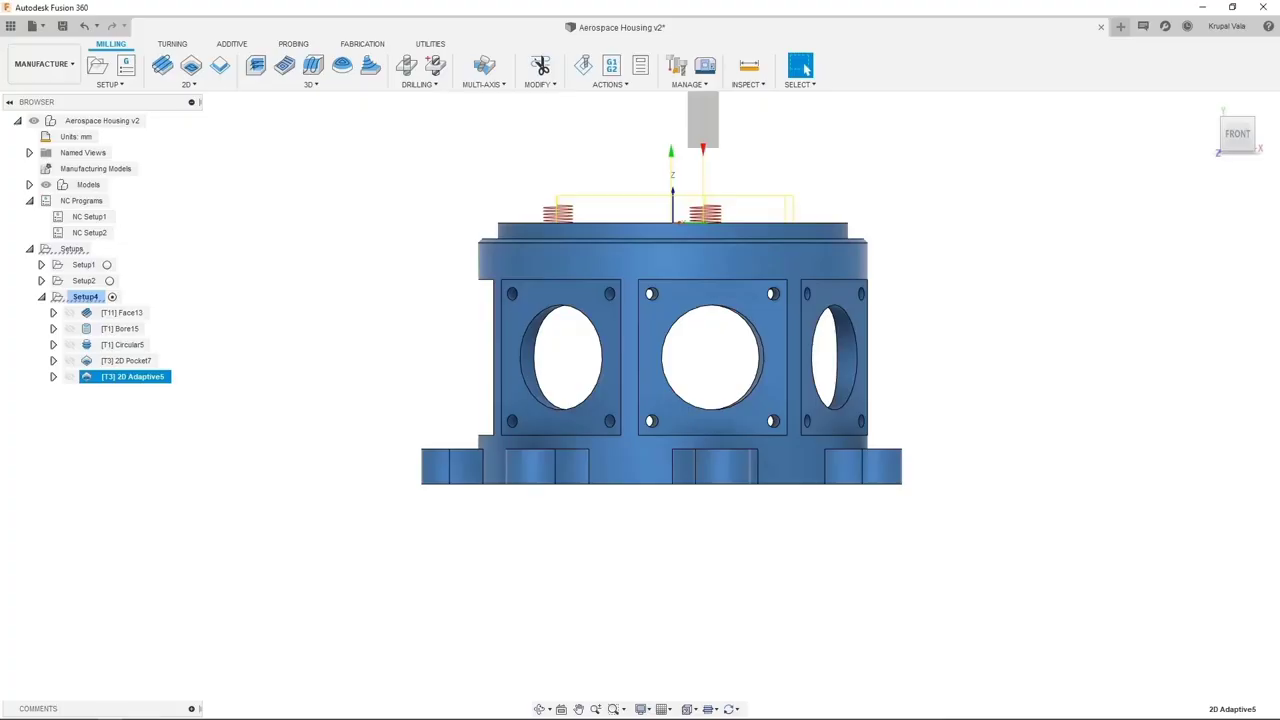
middle_click_drag(378, 172, 392, 264, "shift")
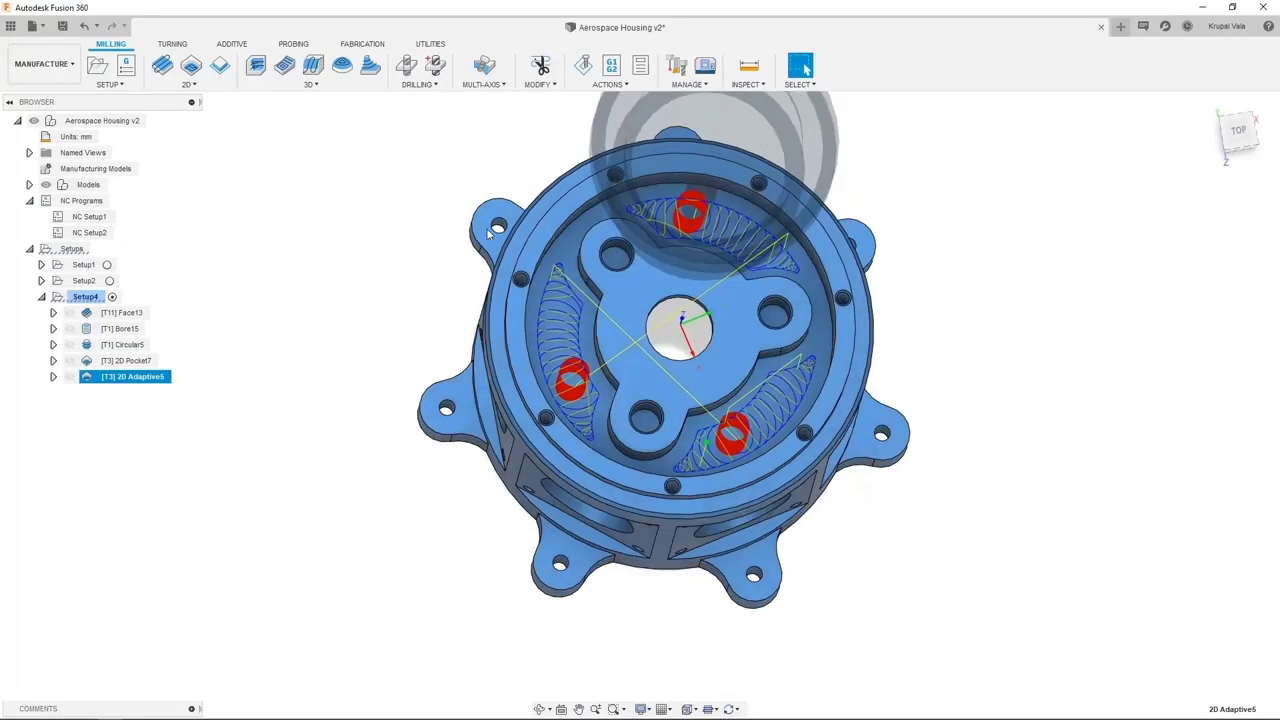
scroll(600, 264, "up", 5)
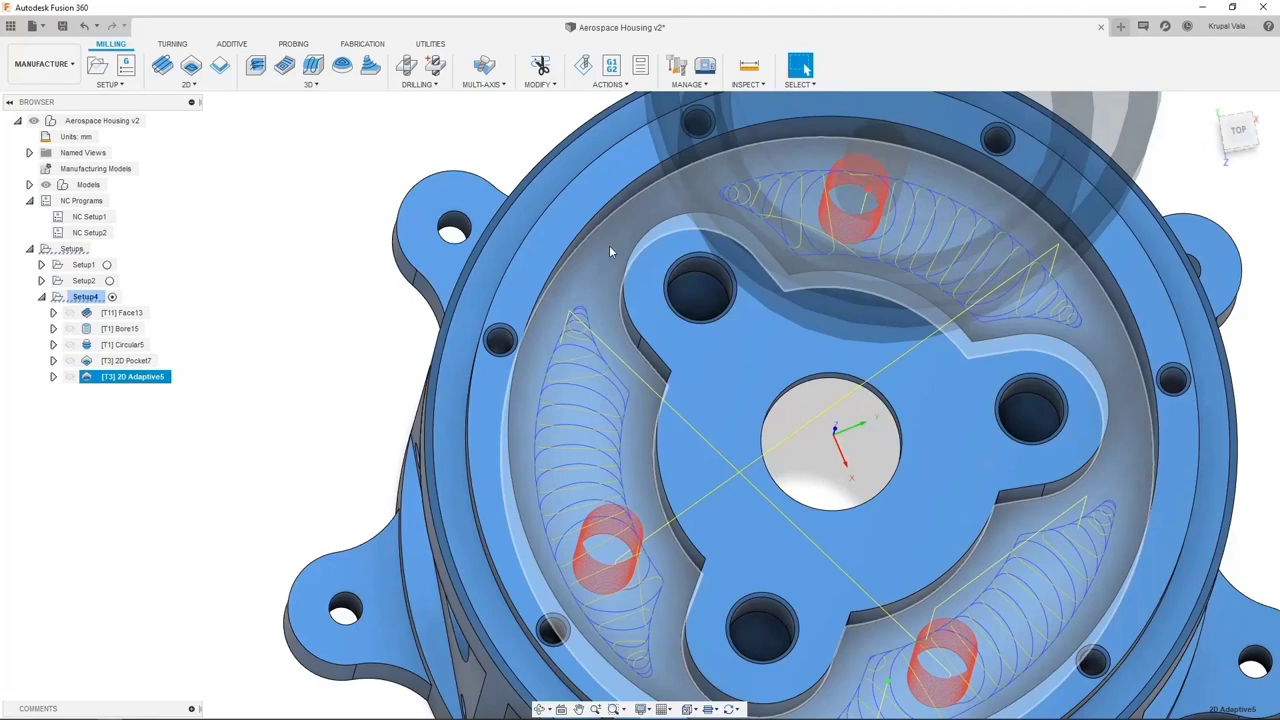
scroll(609, 244, "up", 6)
key("i")
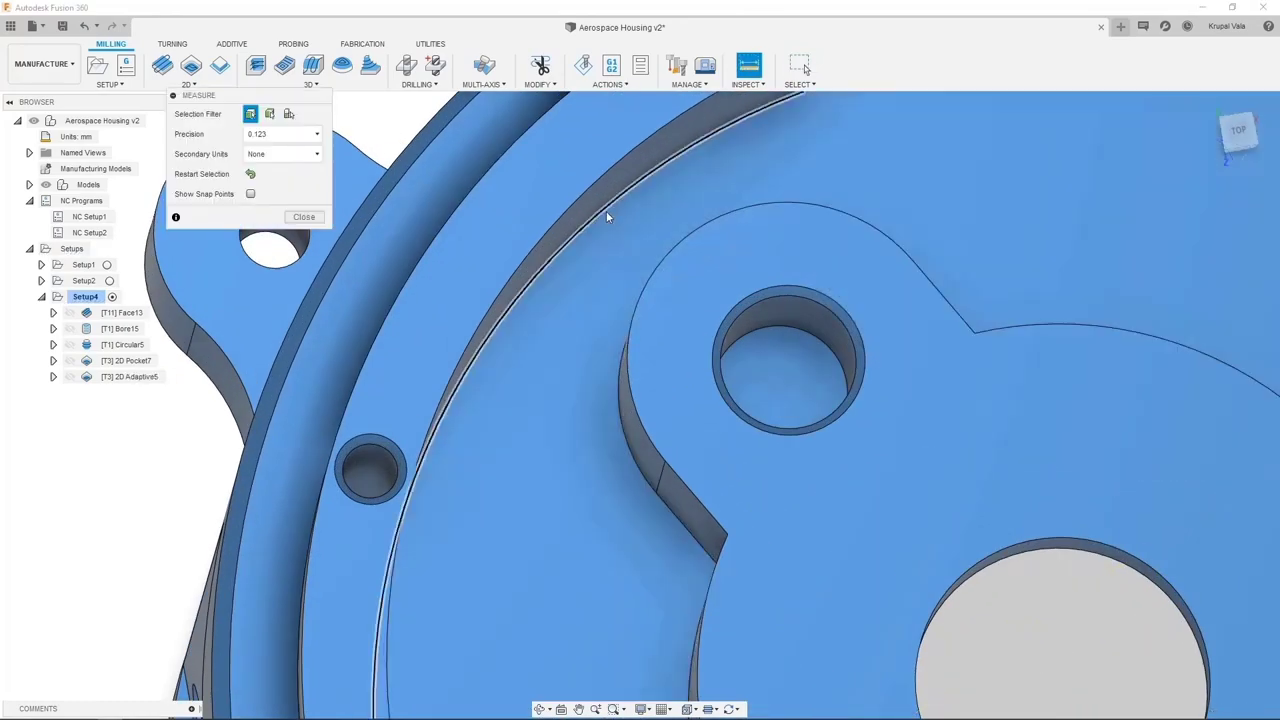
left_click(606, 216)
middle_click_drag(608, 214, 650, 248, "shift")
left_click(663, 282)
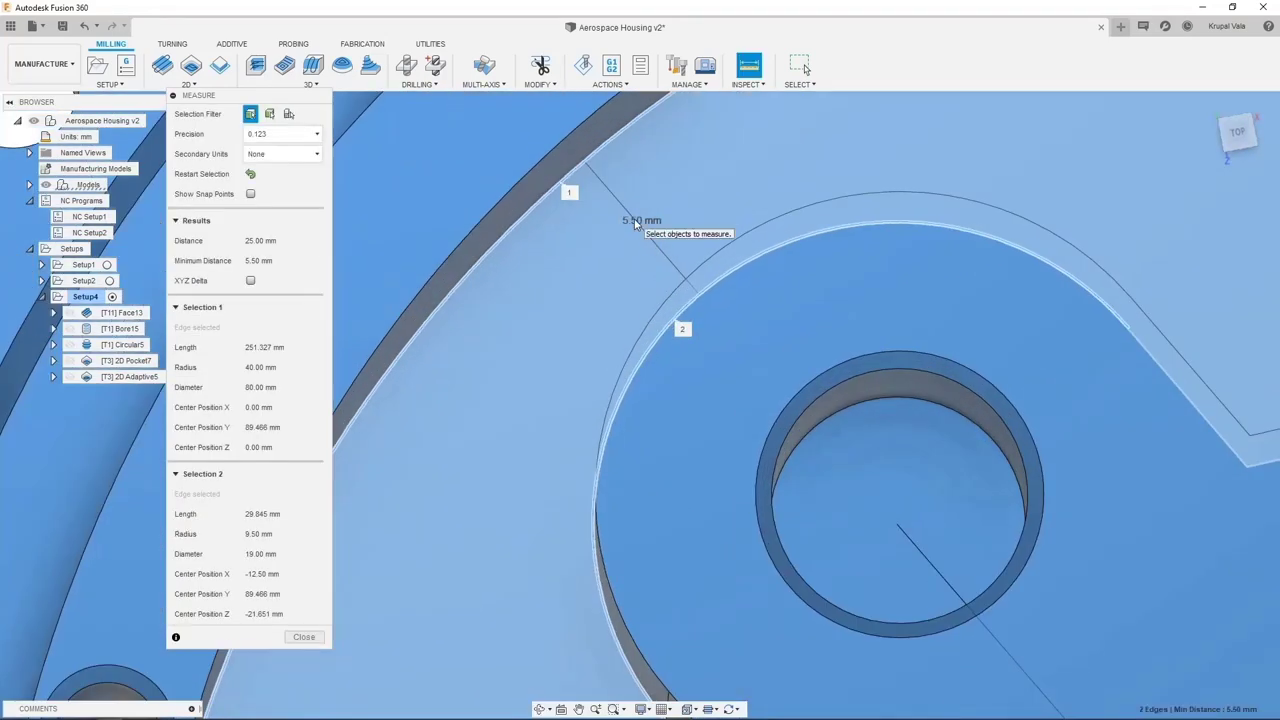
Step: View the measured gap in the context of the whole central boss and close the measurement
scroll(634, 222, "down", 3)
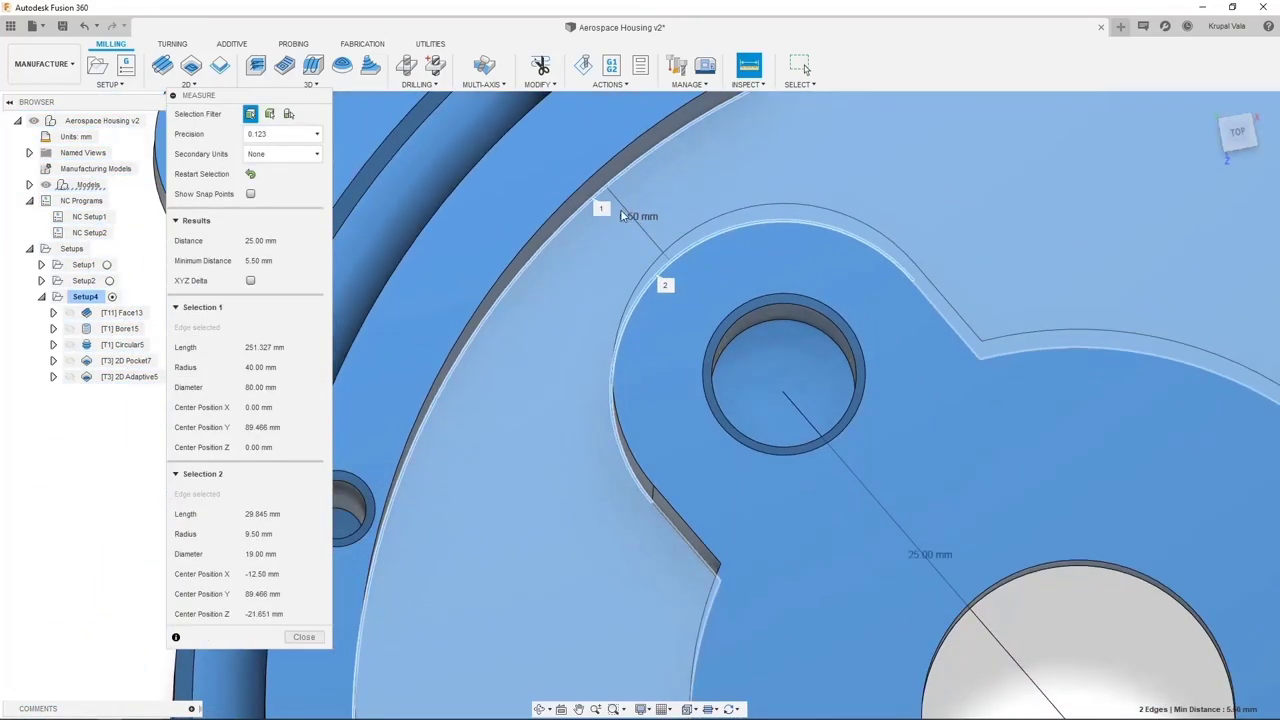
scroll(628, 216, "down", 5)
key("Escape")
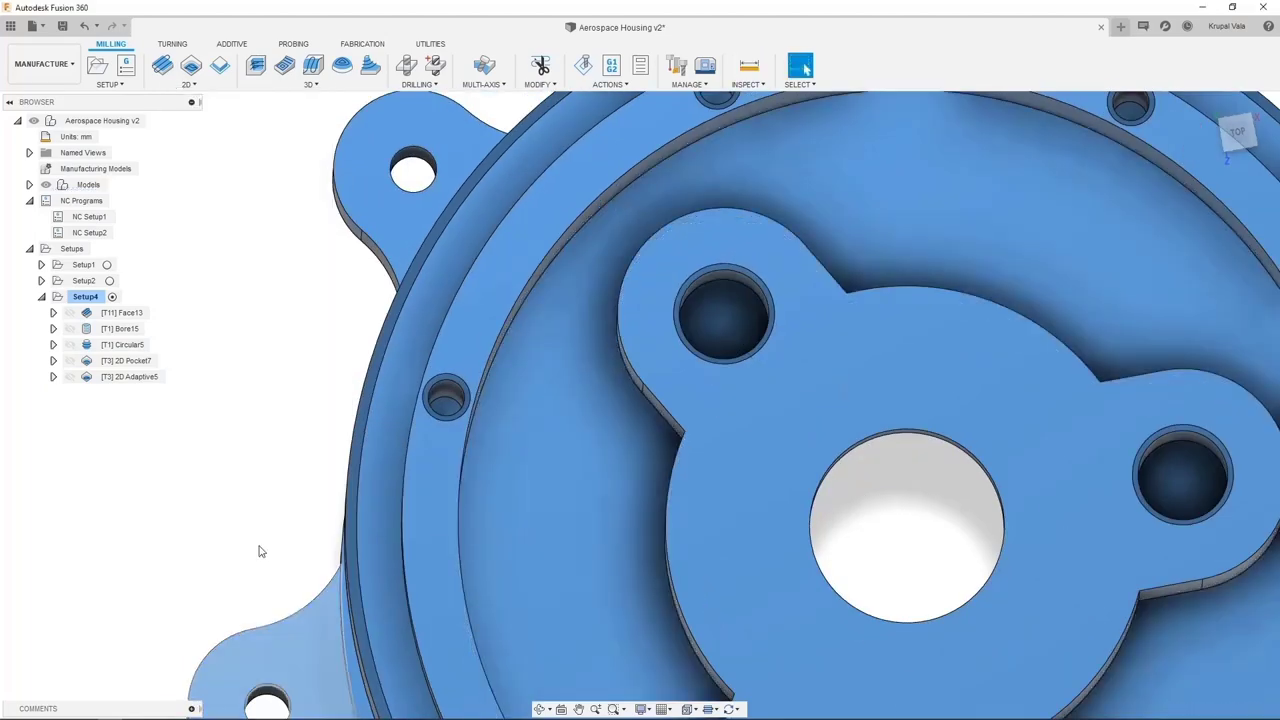
Step: Derive a 2D Adaptive Clearing operation from the existing 2D Adaptive toolpath and assign it tool #12, the 4 mm flat end mill
right_click(127, 378)
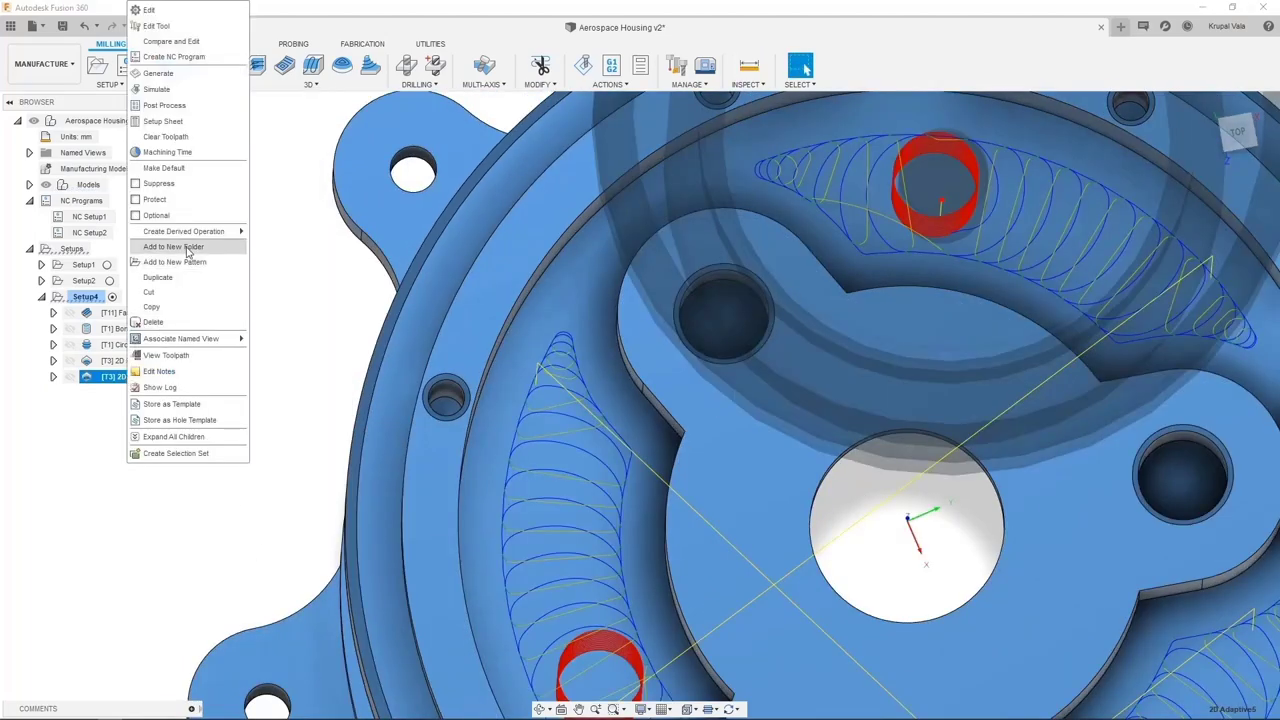
mouse_move(275, 246)
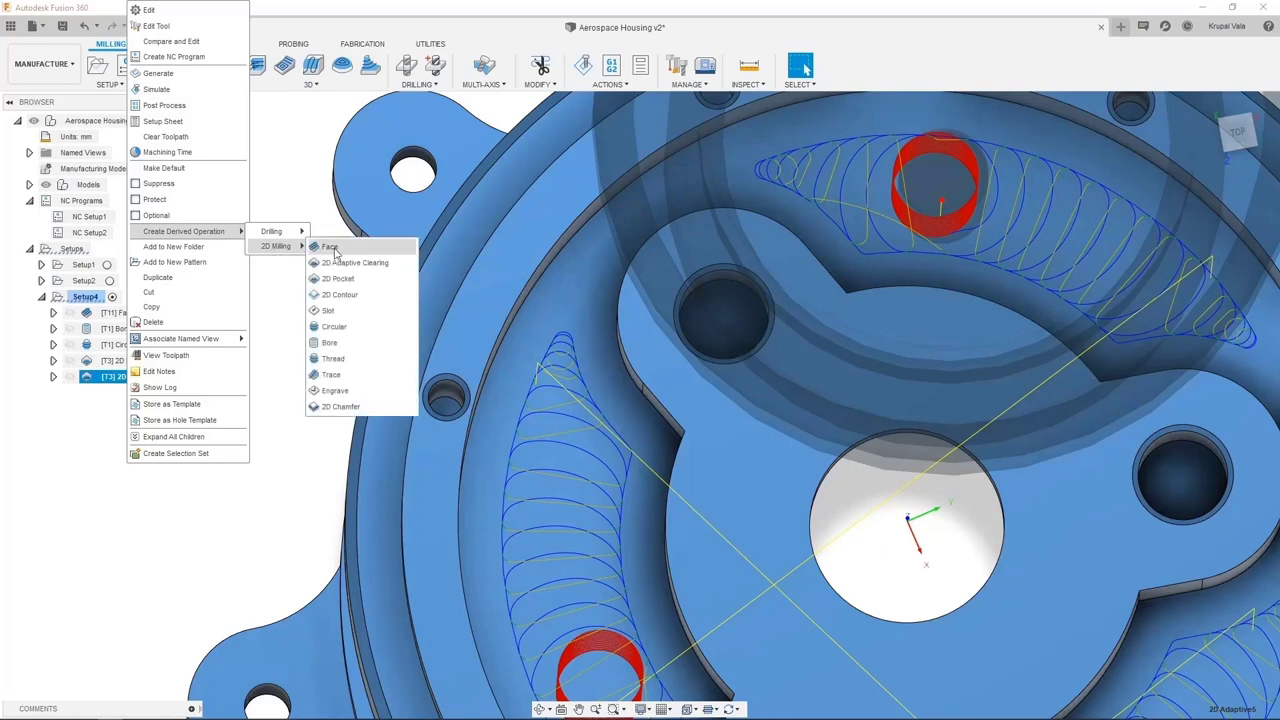
left_click(330, 248)
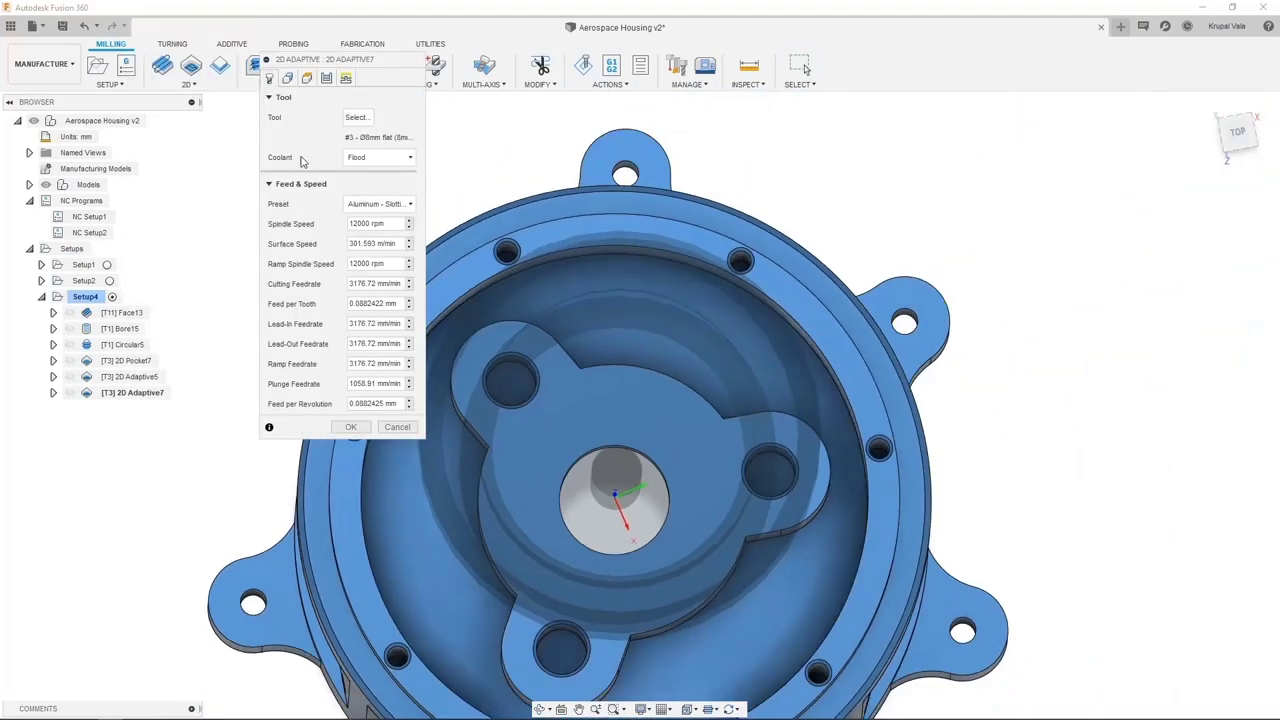
left_click(356, 118)
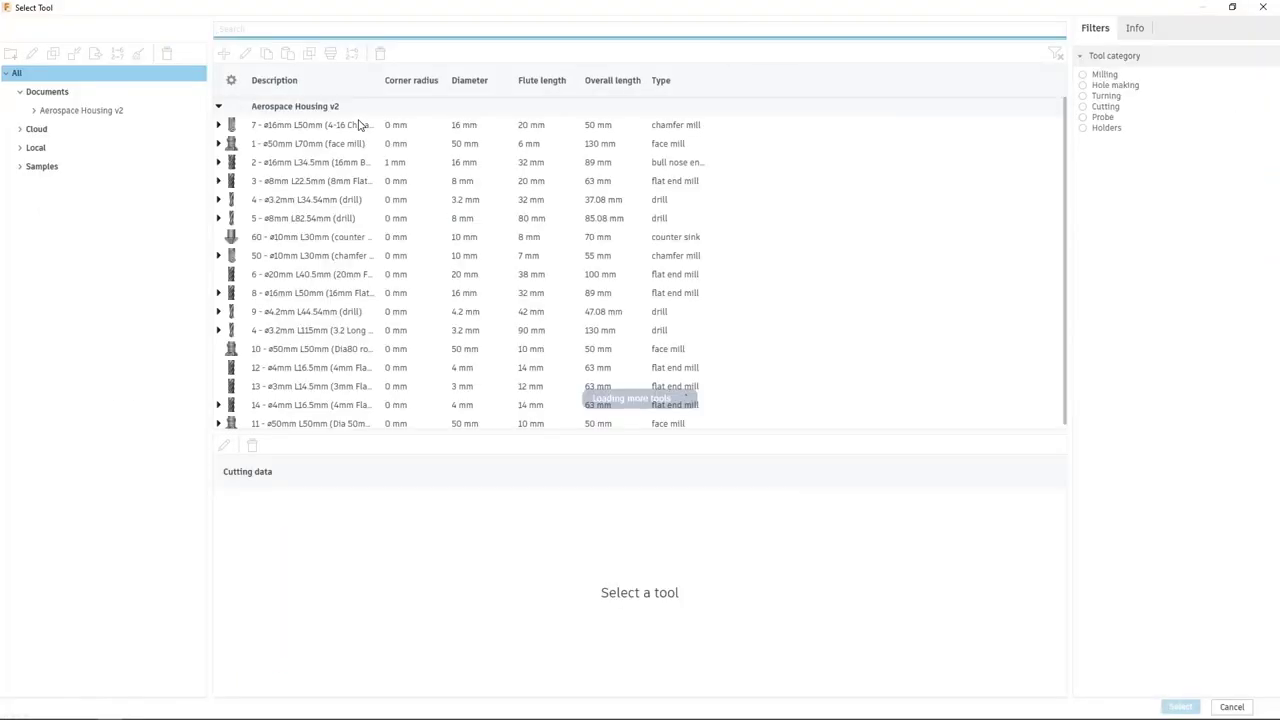
left_click(470, 84)
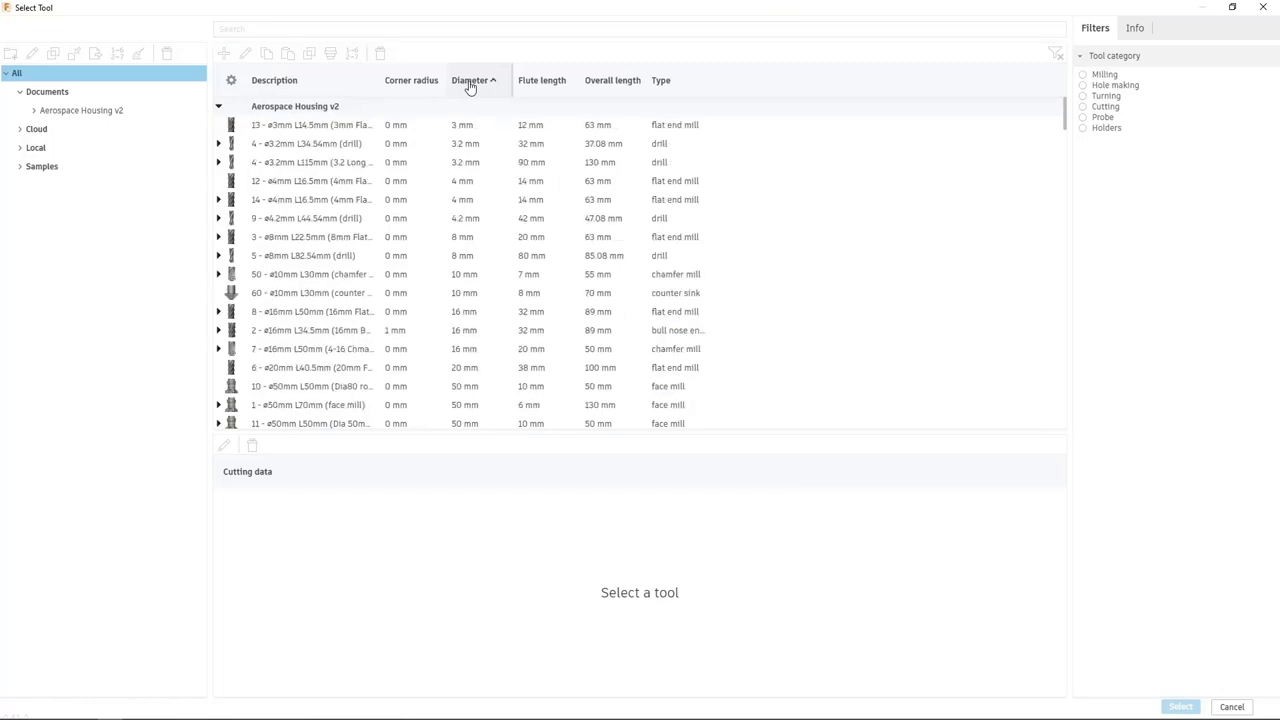
double_click(461, 185)
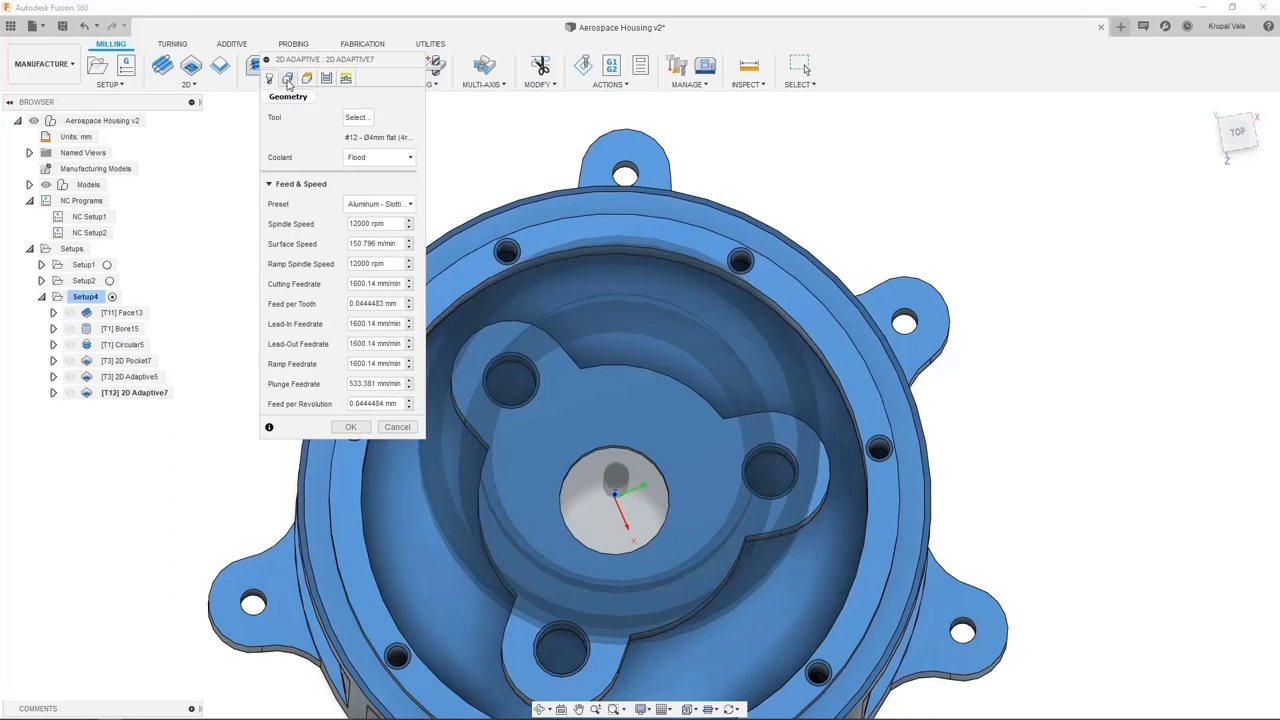
Step: Enable rest machining for the derived 2D Adaptive with an 8 mm previous tool diameter and 0 mm corner radius
left_click(287, 80)
left_click(271, 172)
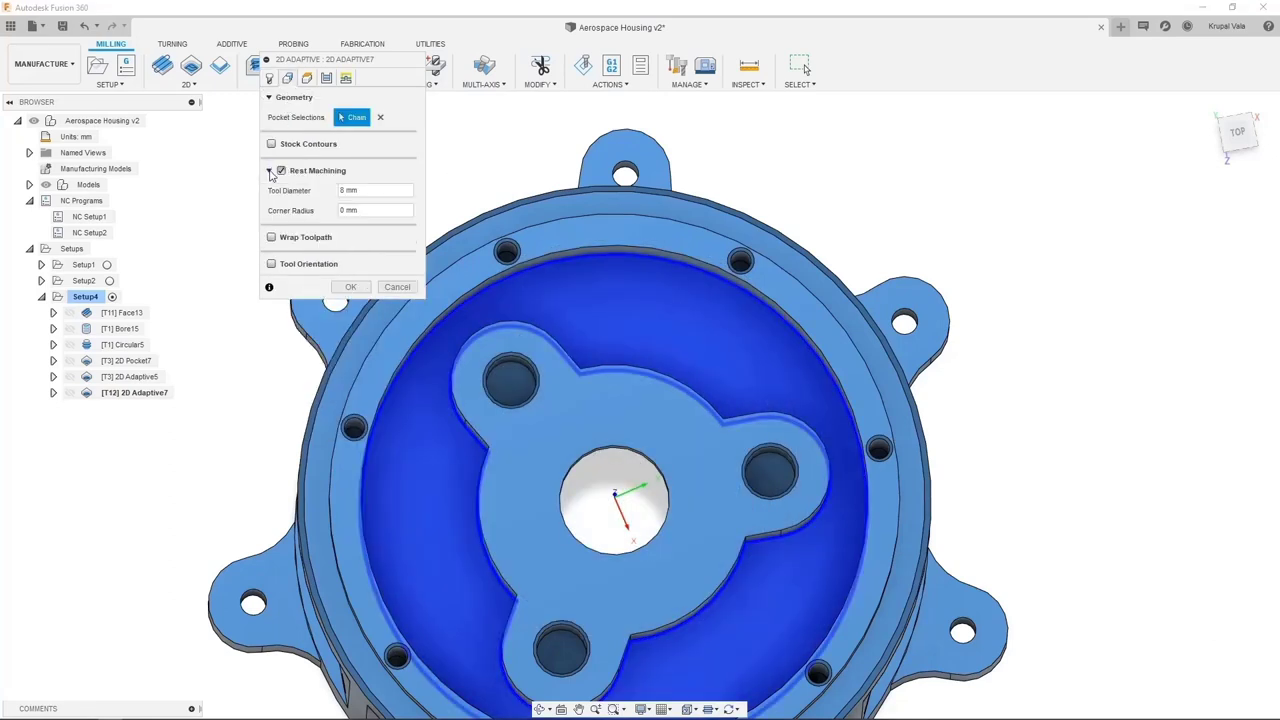
scroll(480, 170, "down", 1)
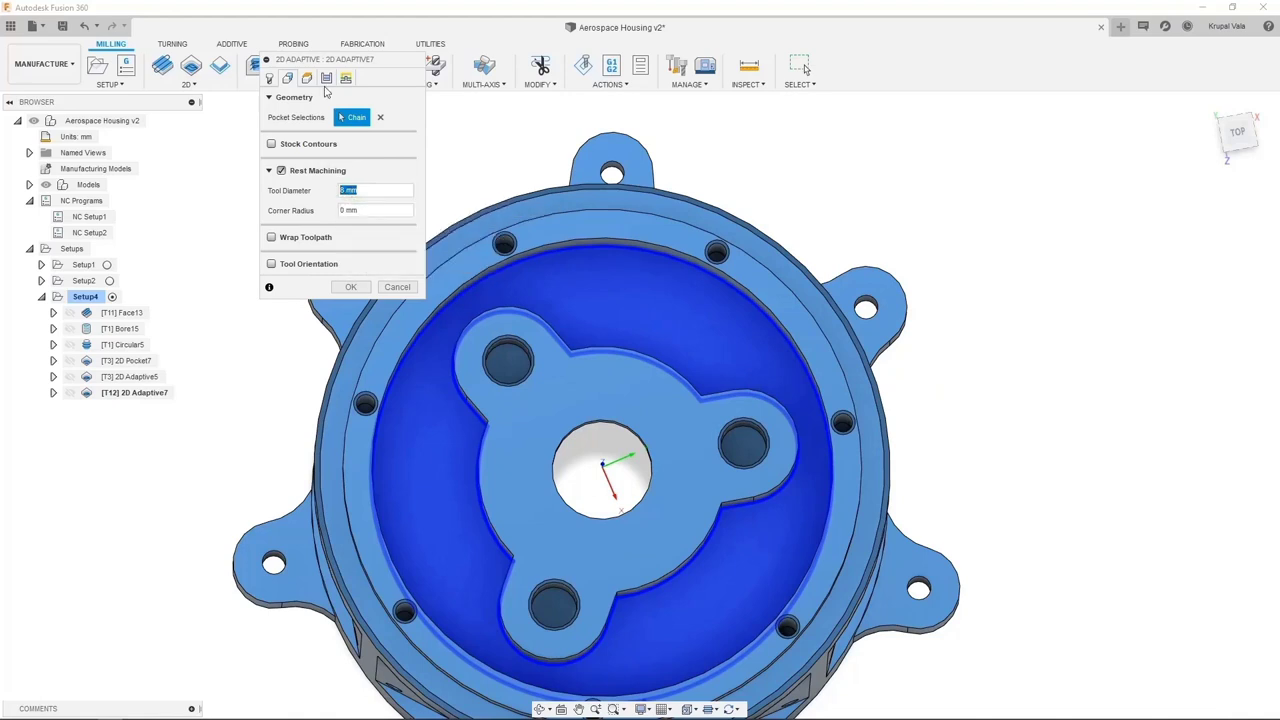
Step: Set the derived operation's optimal load to 1.6 mm and generate its toolpath
left_click(326, 79)
right_click(386, 137)
left_click(403, 159)
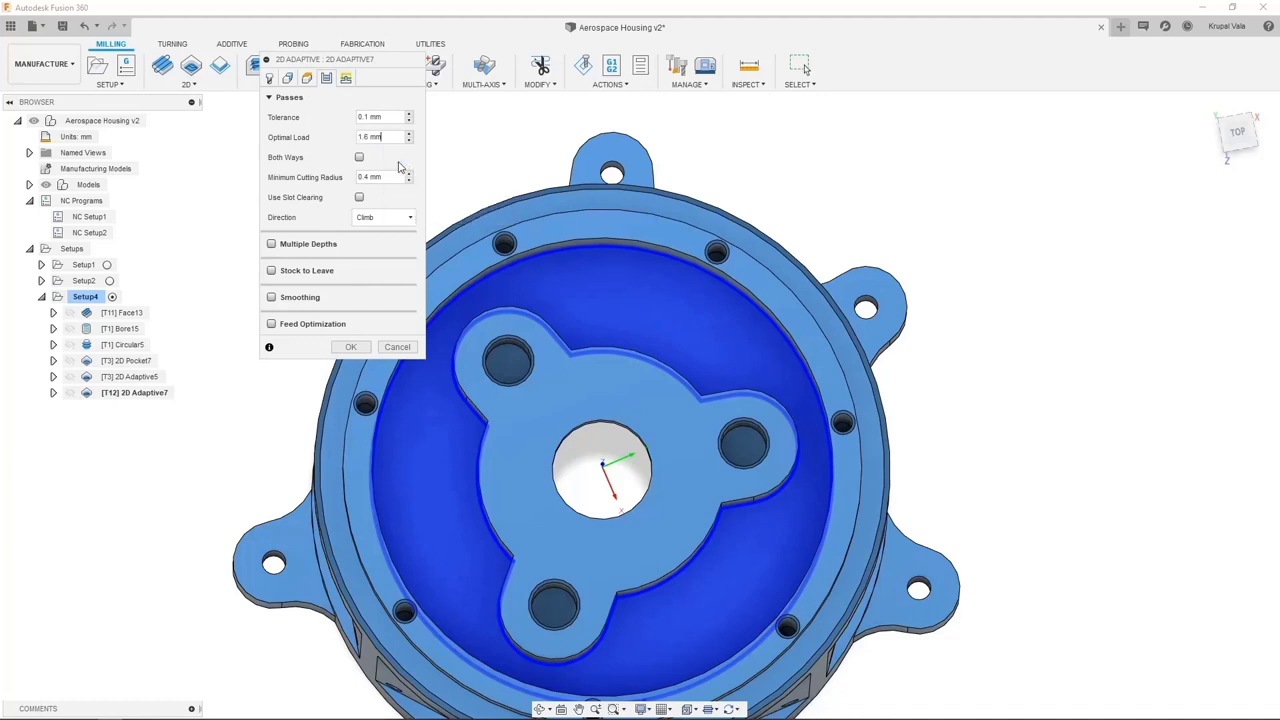
left_click(351, 347)
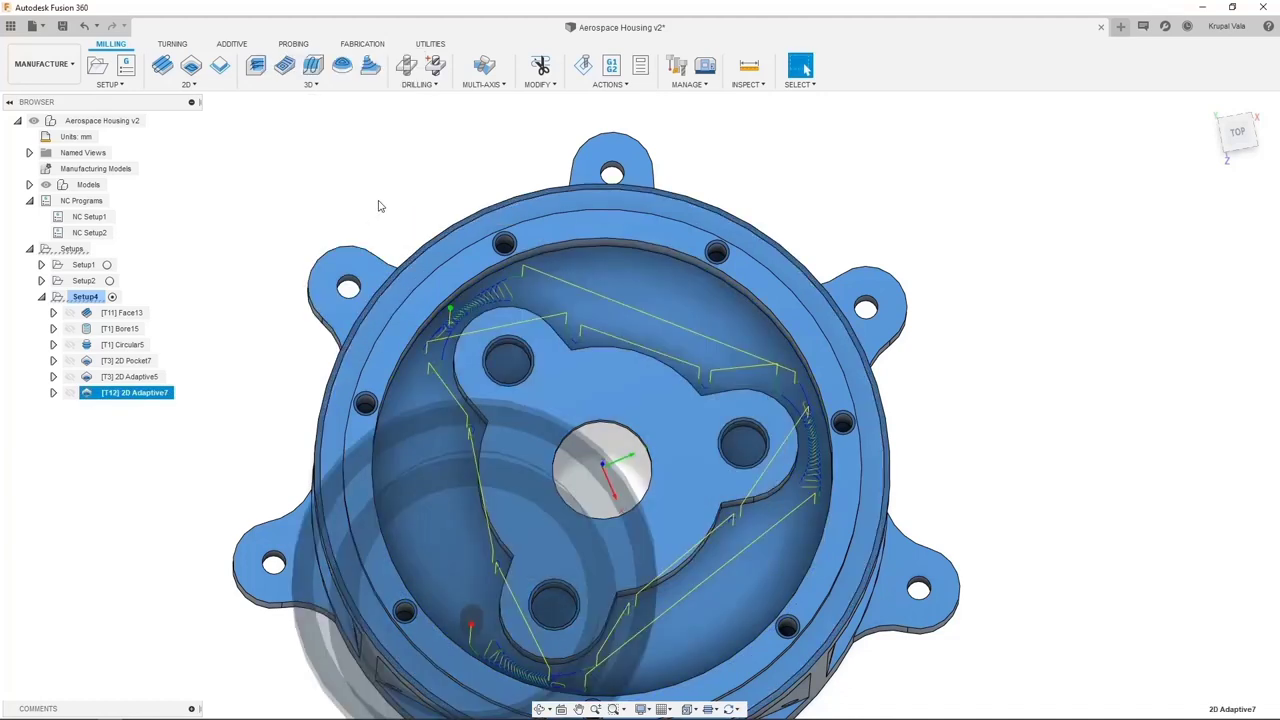
middle_click_drag(378, 205, 383, 178, "shift")
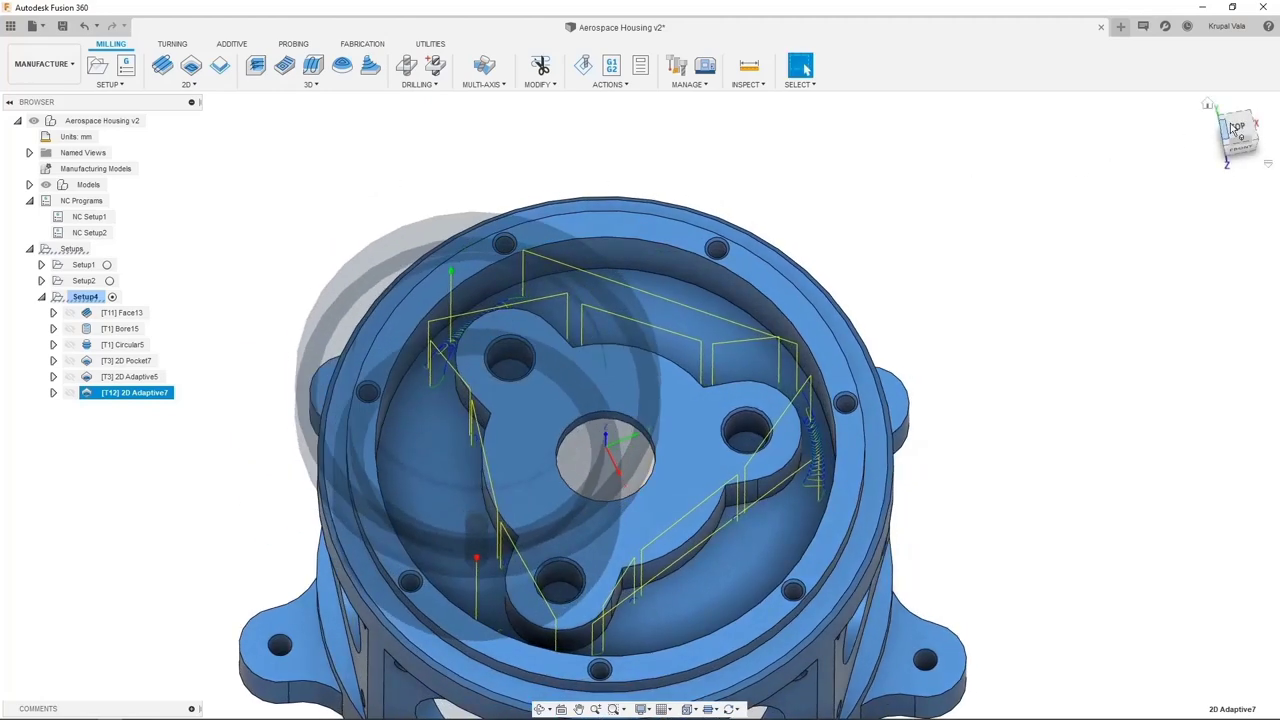
left_click(556, 177)
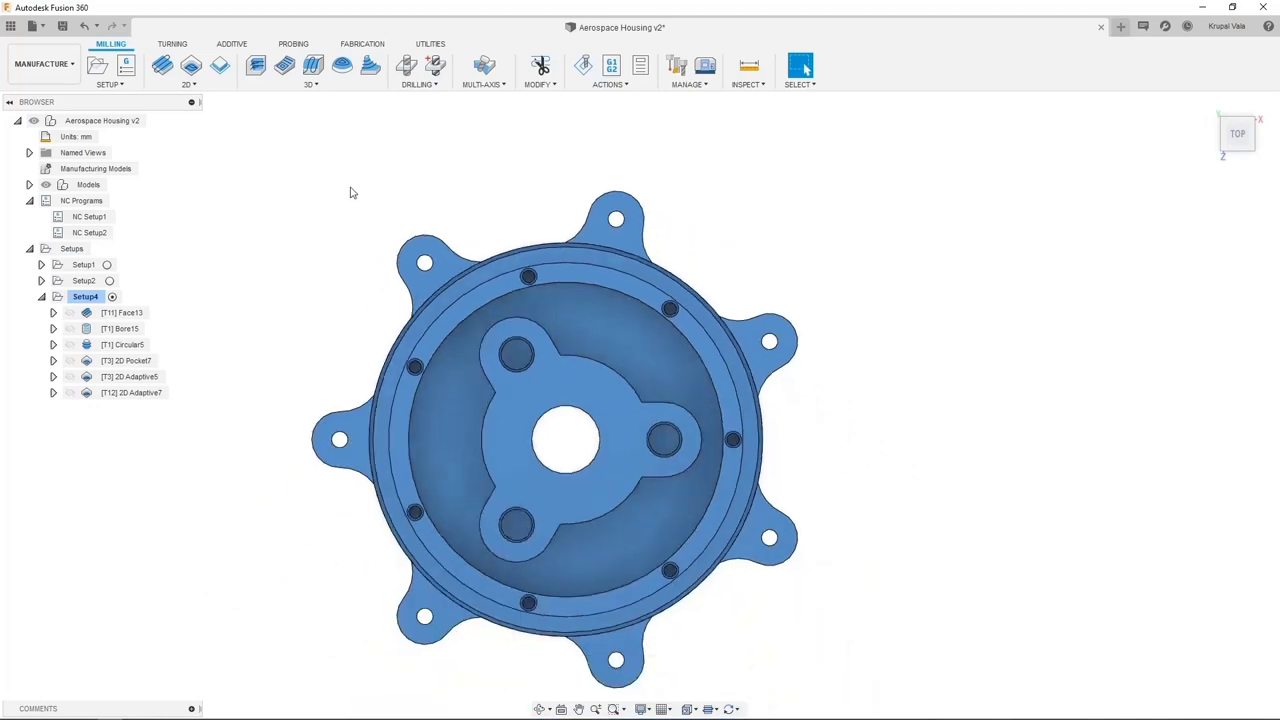
Step: Start a 3D Adaptive Clearing operation in Setup4 using tool #8, the 16 mm flat end mill
left_click(302, 88)
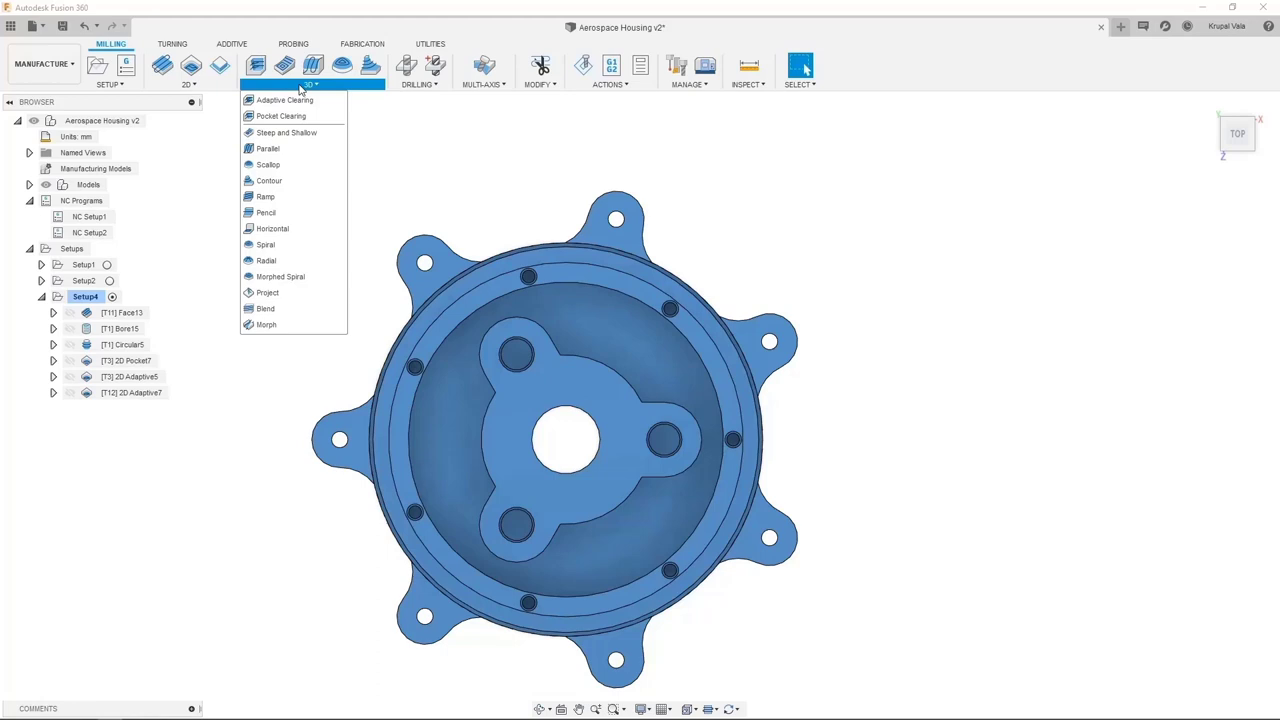
left_click(285, 100)
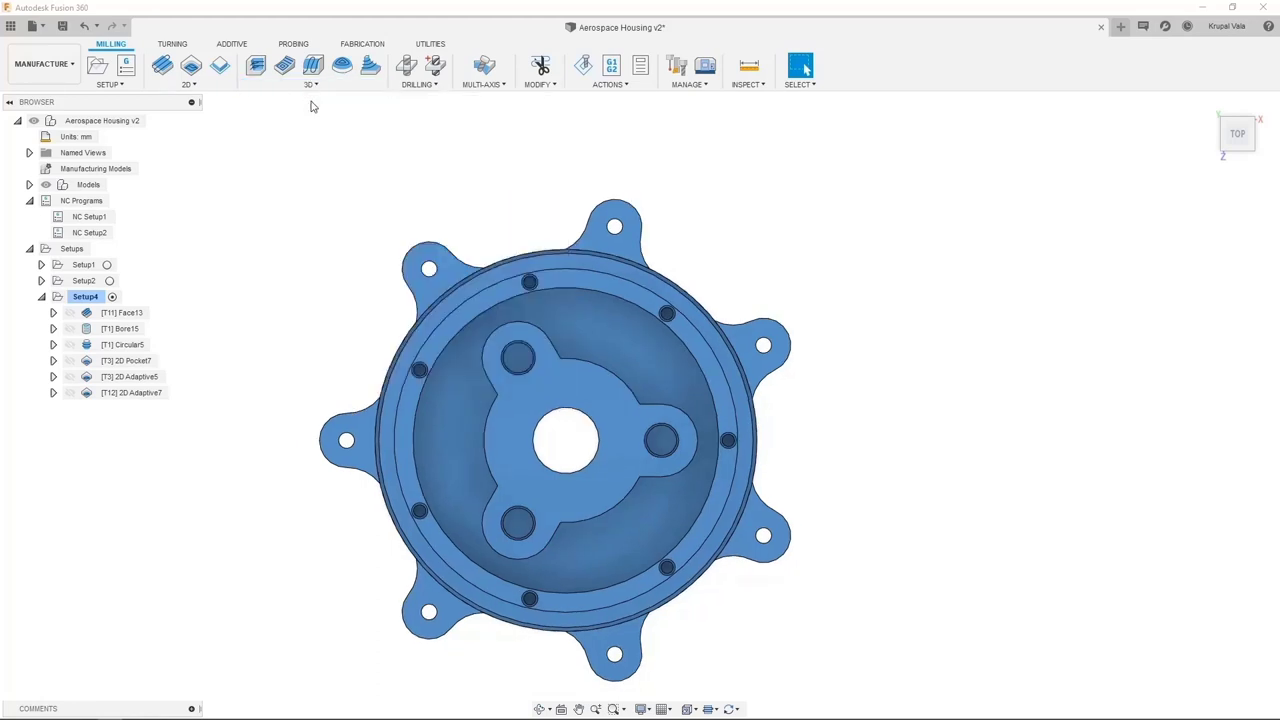
left_click(978, 208)
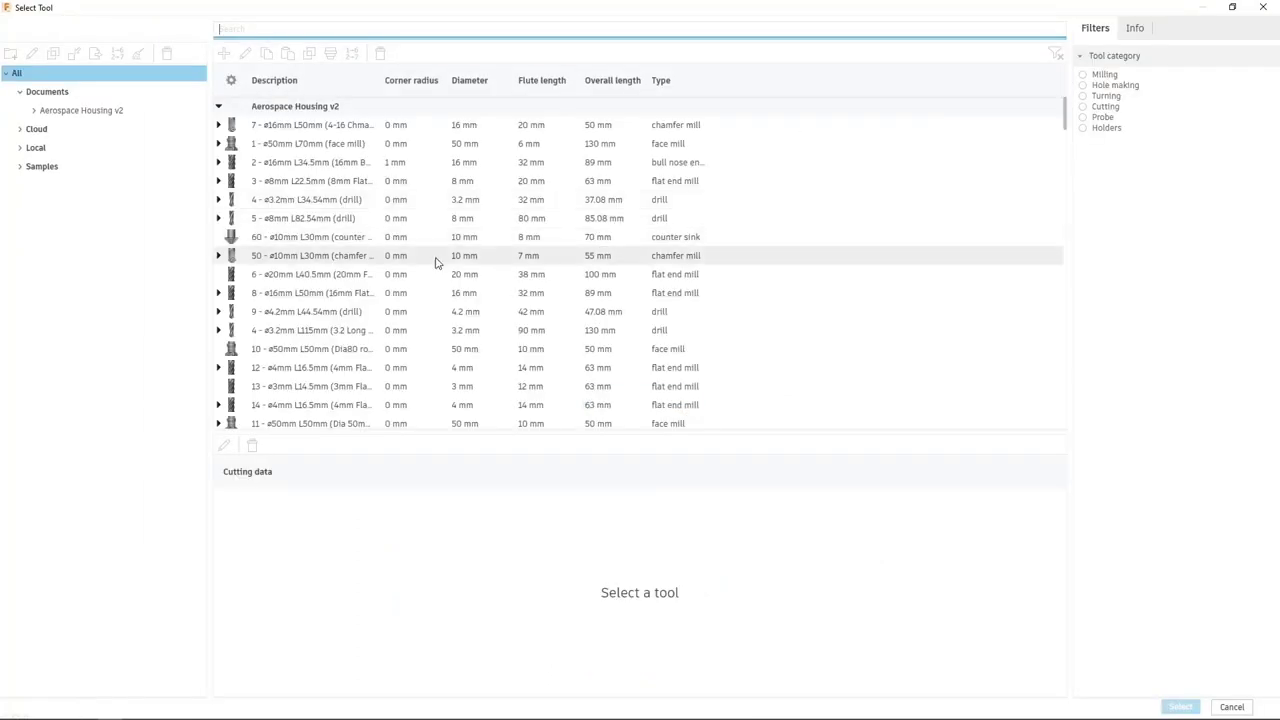
double_click(338, 290)
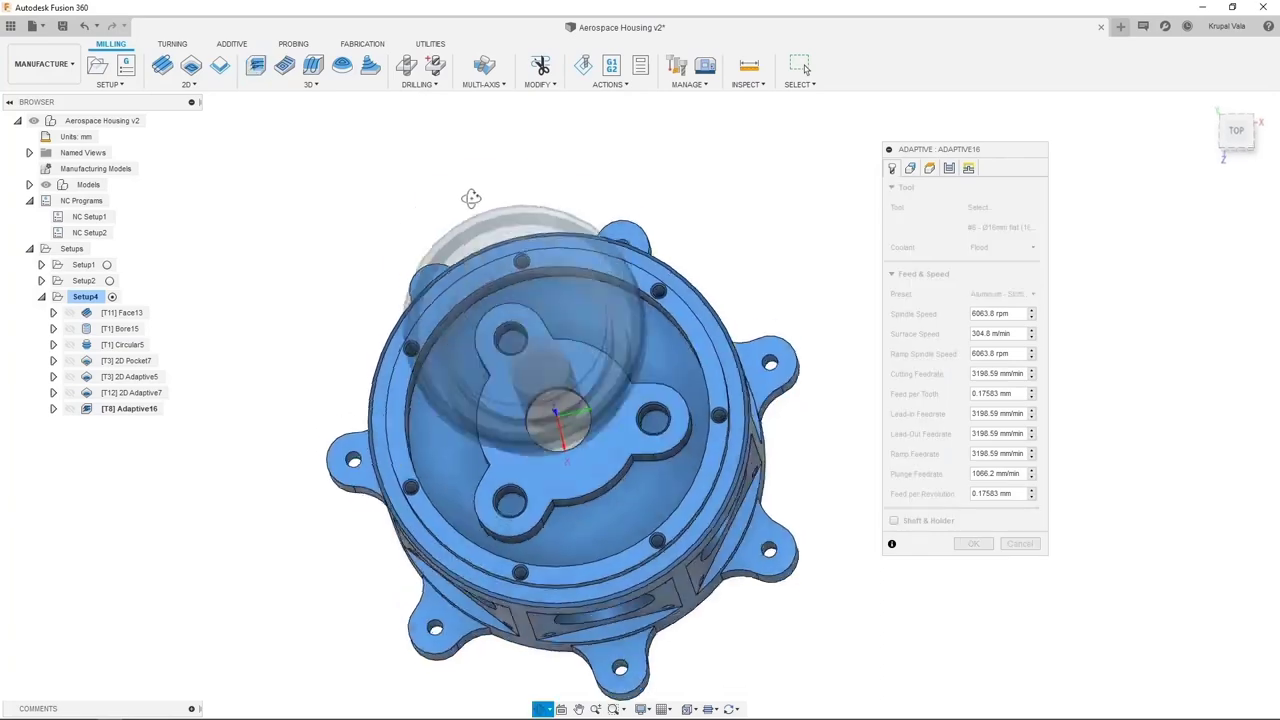
Step: Set the 3D Adaptive machining boundary to Selection, and turn off stock contours and rest machining
left_click(910, 168)
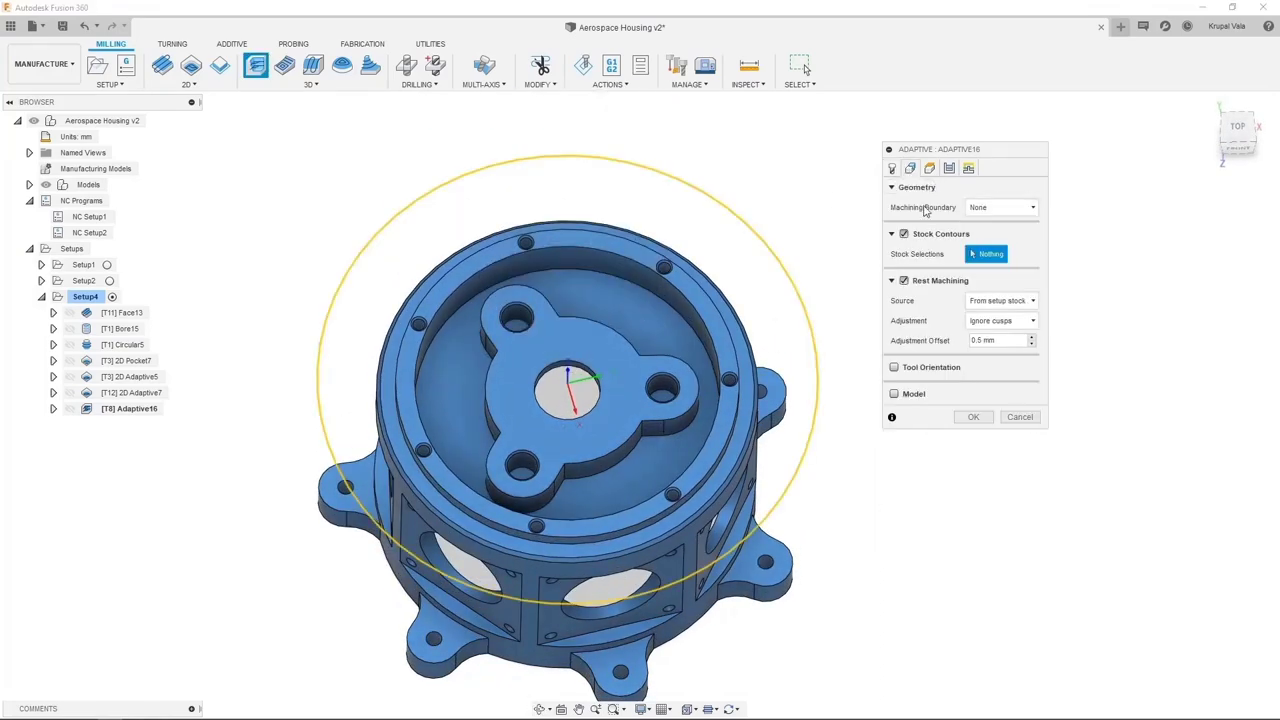
left_click(1000, 207)
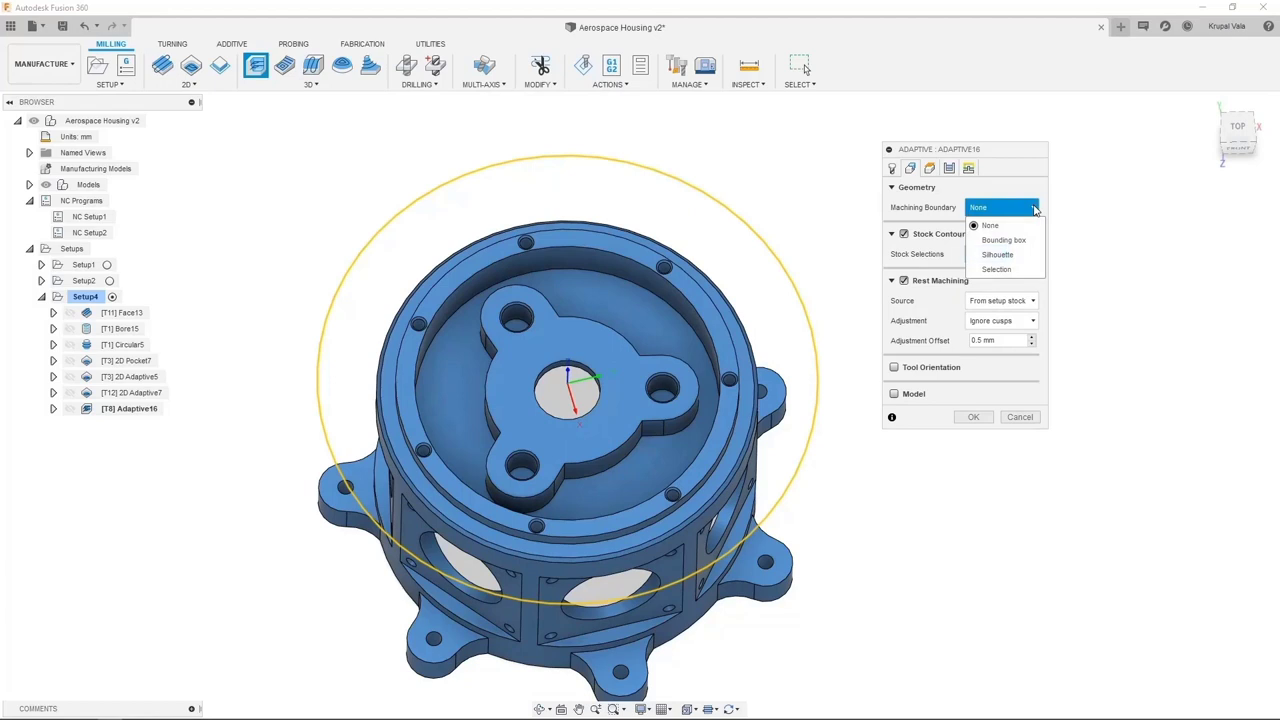
left_click(1000, 269)
left_click(904, 294)
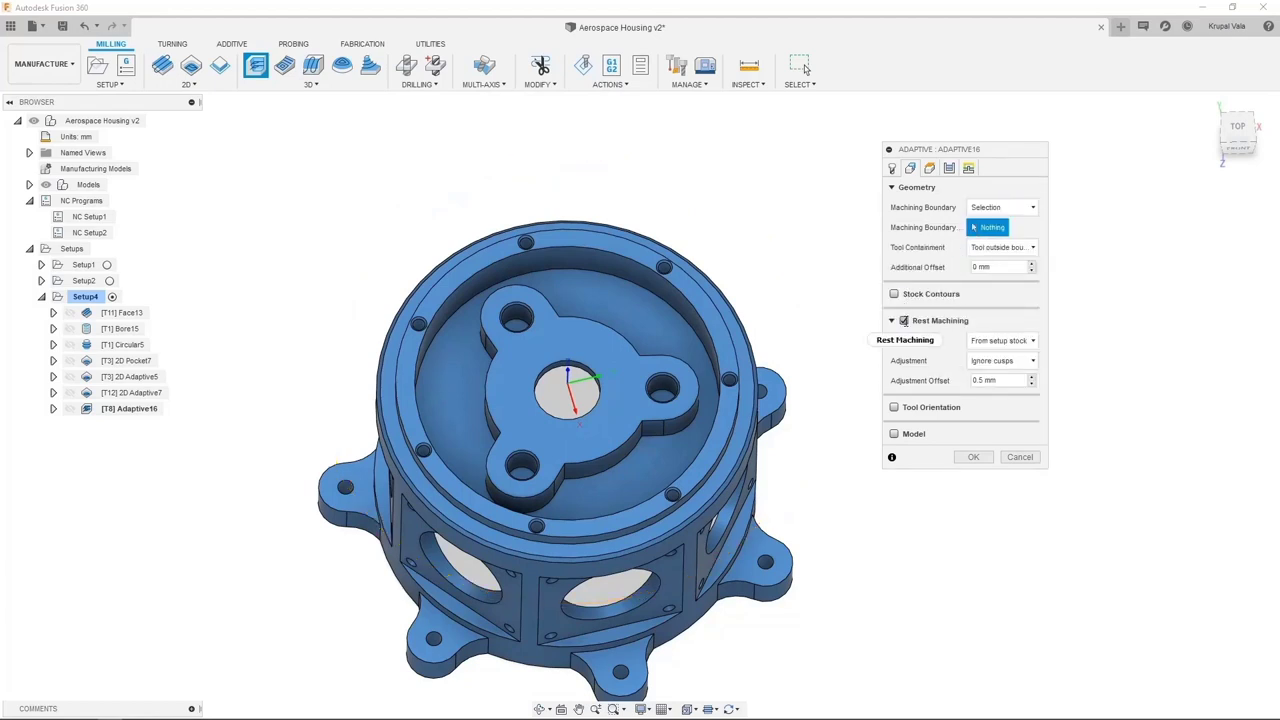
left_click(904, 321)
Step: Contain the tool inside the boundary, pick the recessed pocket floor's outer circular edge as the boundary, and generate the 3D Adaptive toolpath
mouse_move(1008, 247)
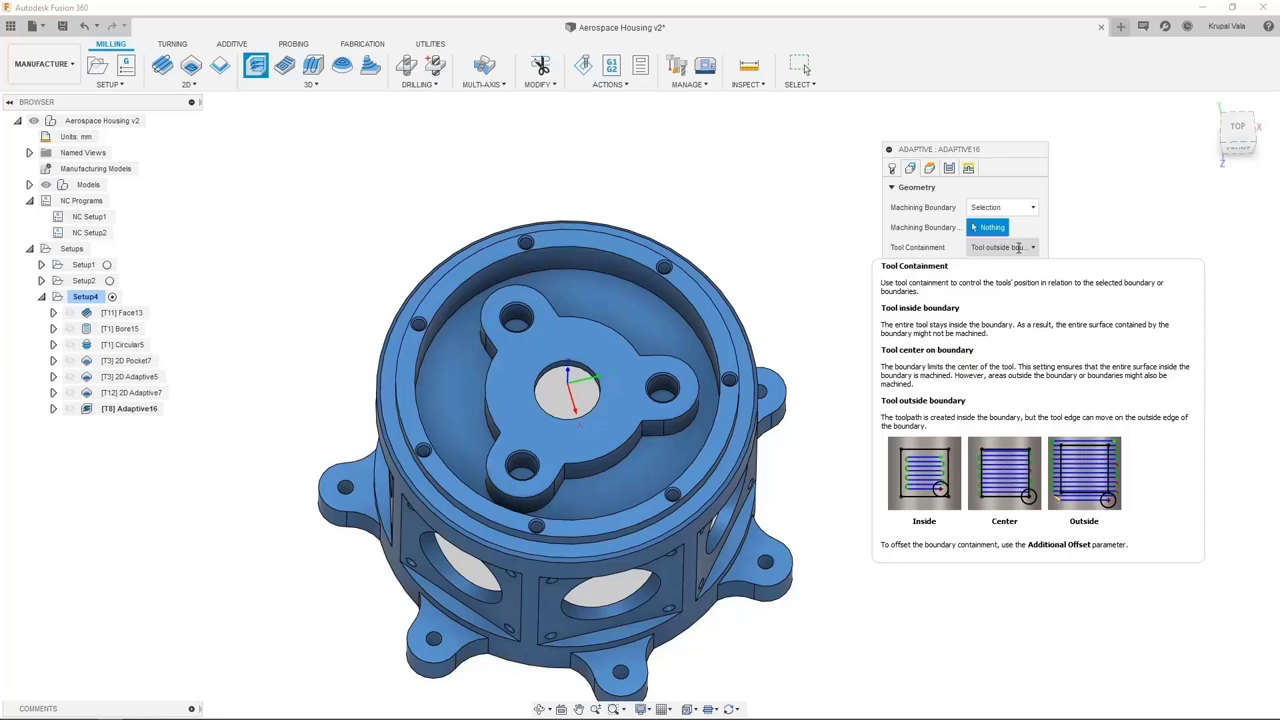
left_click(1018, 247)
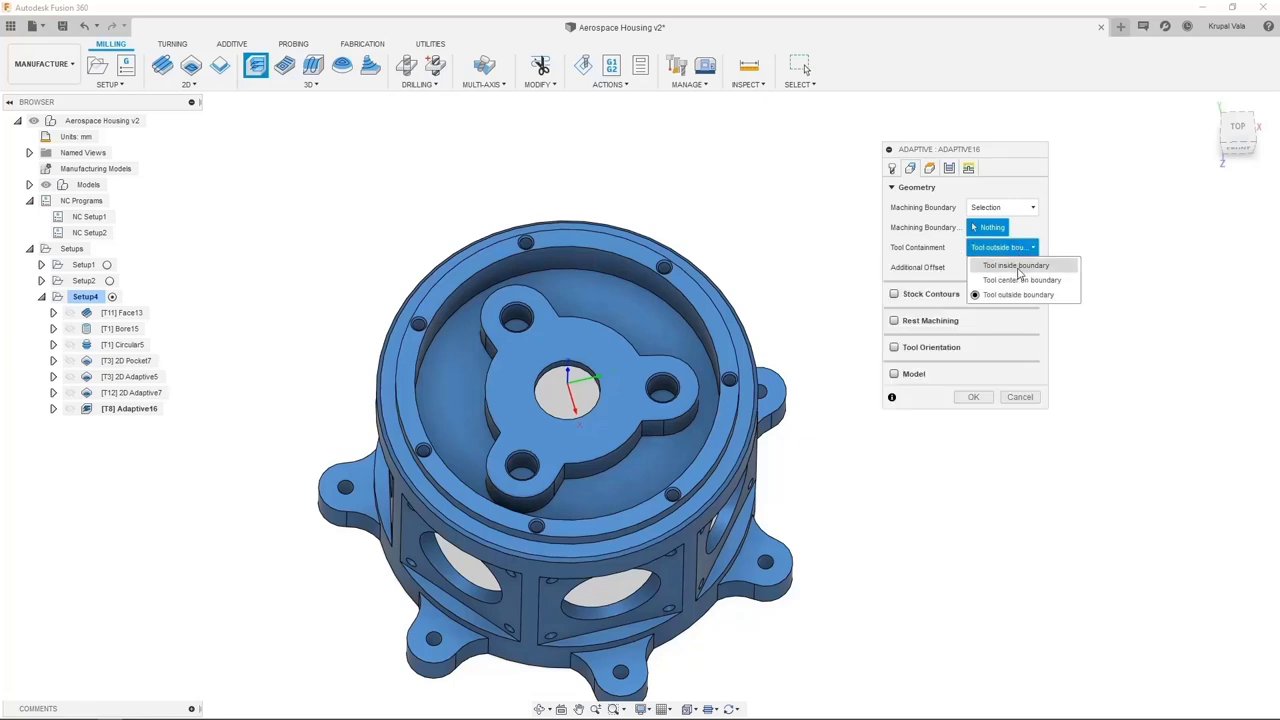
left_click(1018, 267)
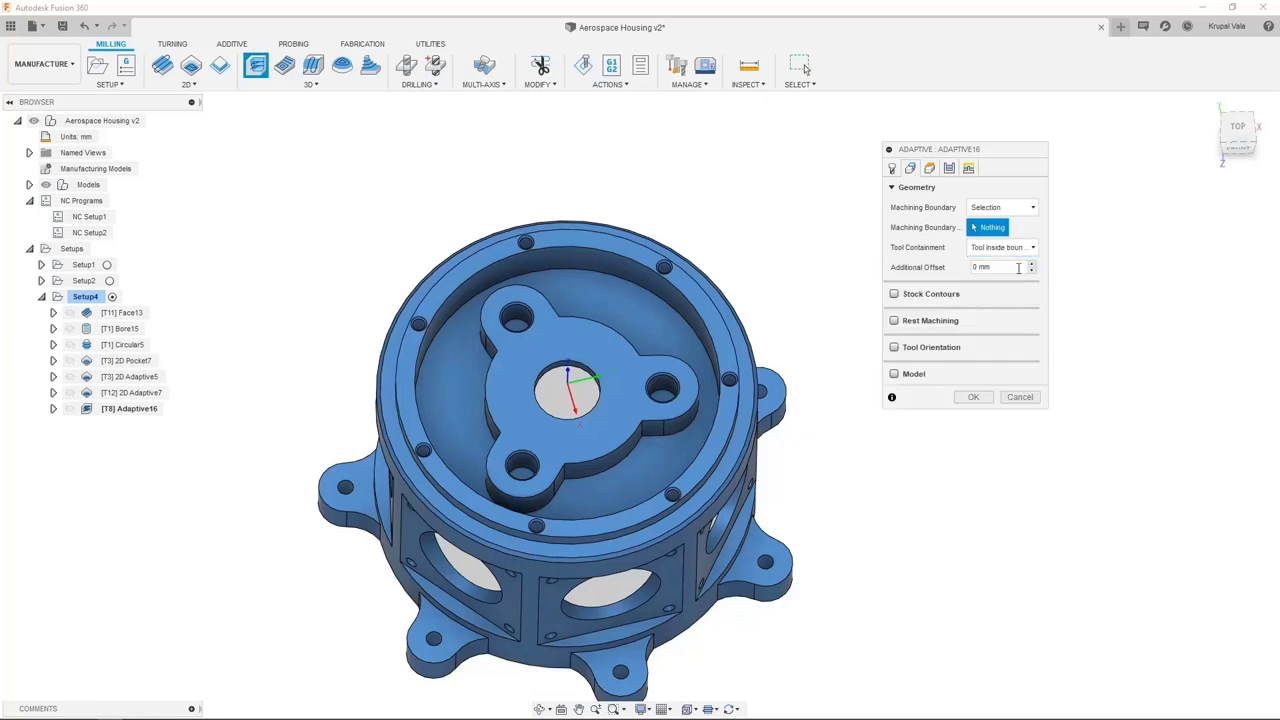
left_click(587, 270)
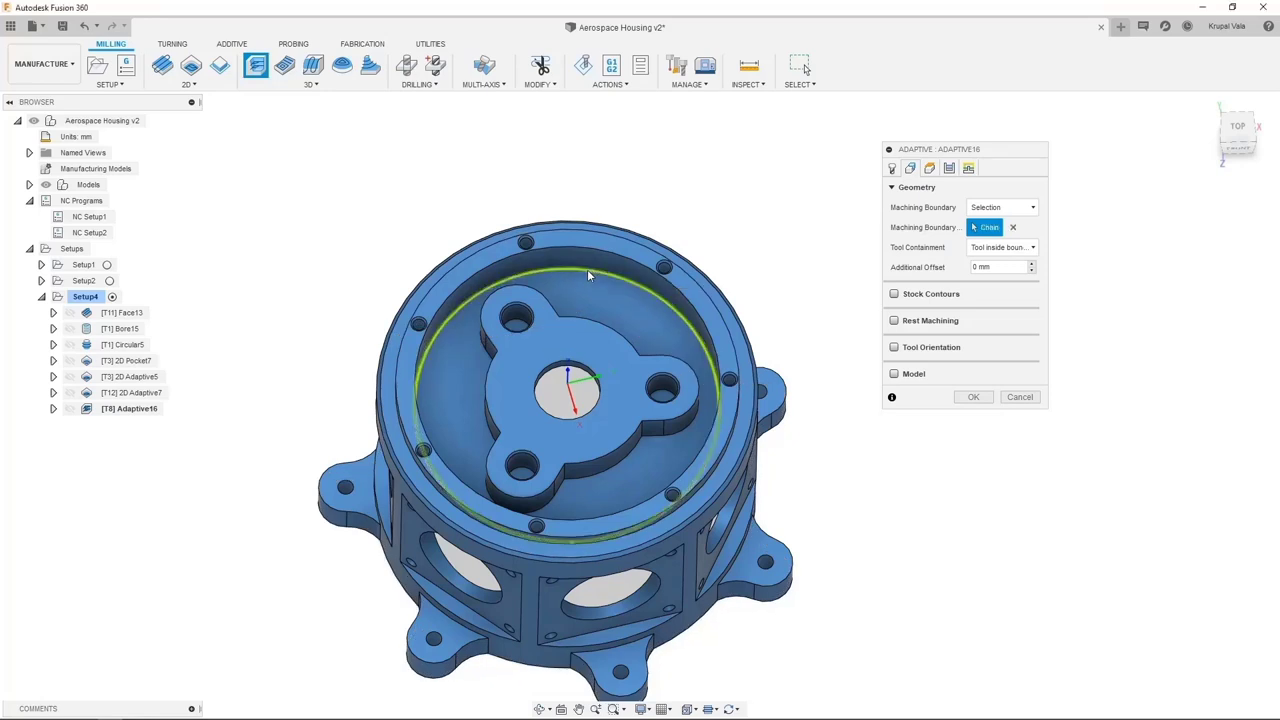
left_click(985, 399)
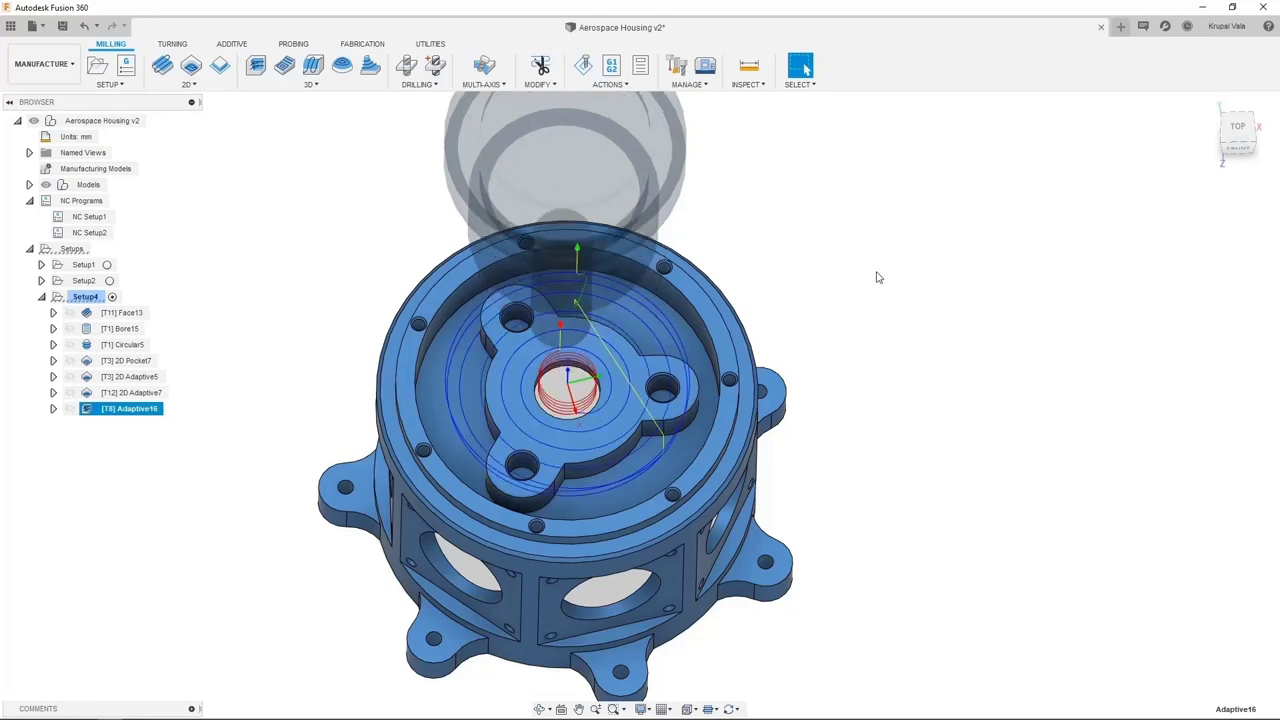
left_click(263, 171)
Step: Generate a 2D Adaptive Clearing toolpath with the 16 mm flat end mill, using the pocket floor's outer circular edge as the pocket selection
left_click(185, 84)
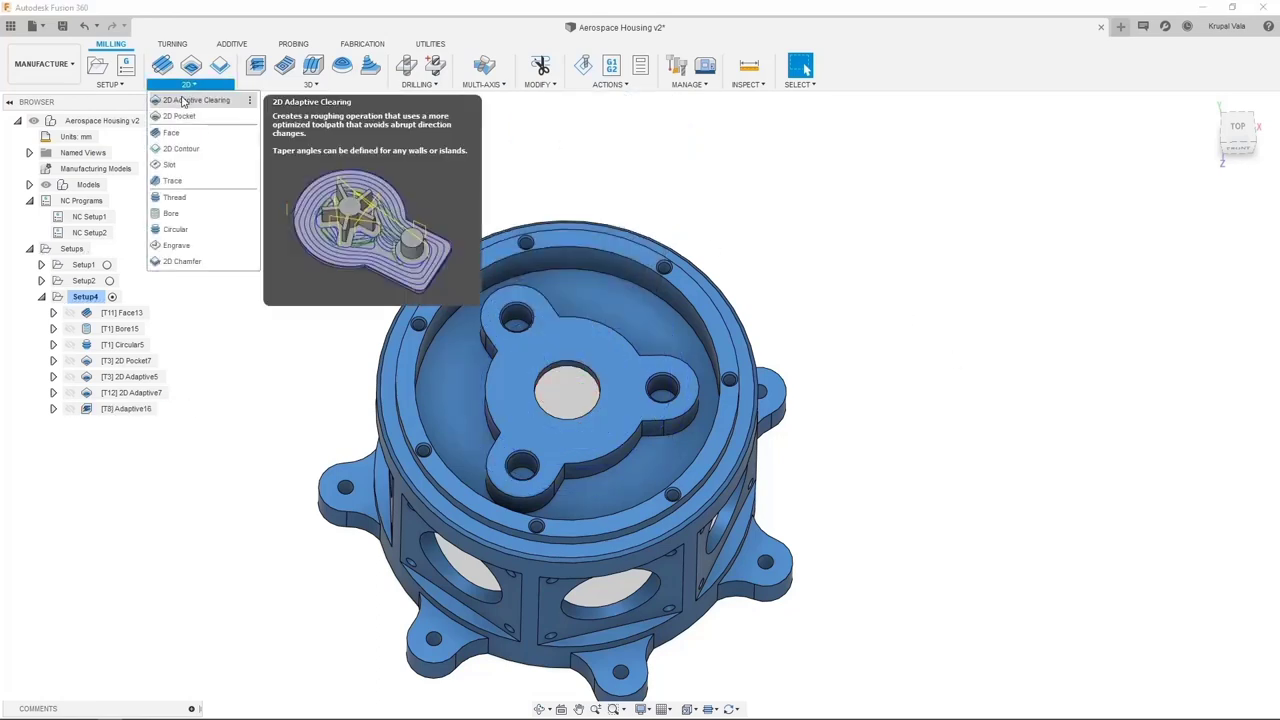
left_click(183, 102)
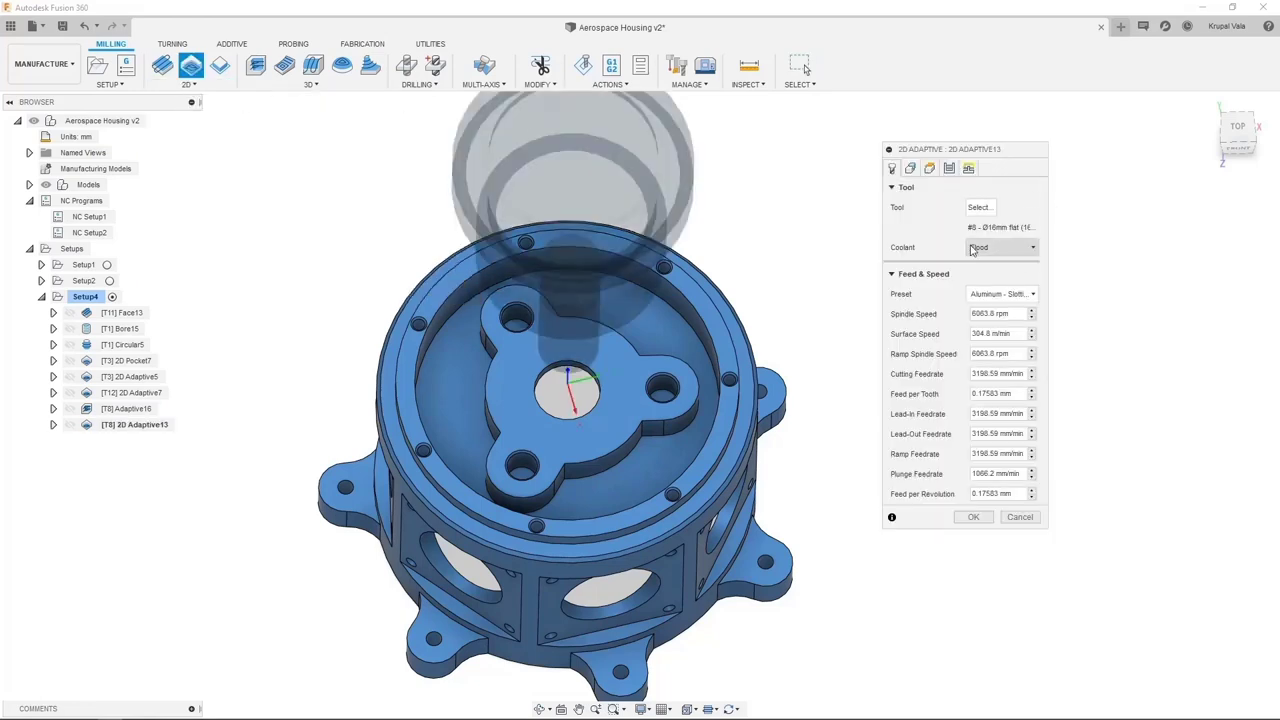
left_click(912, 169)
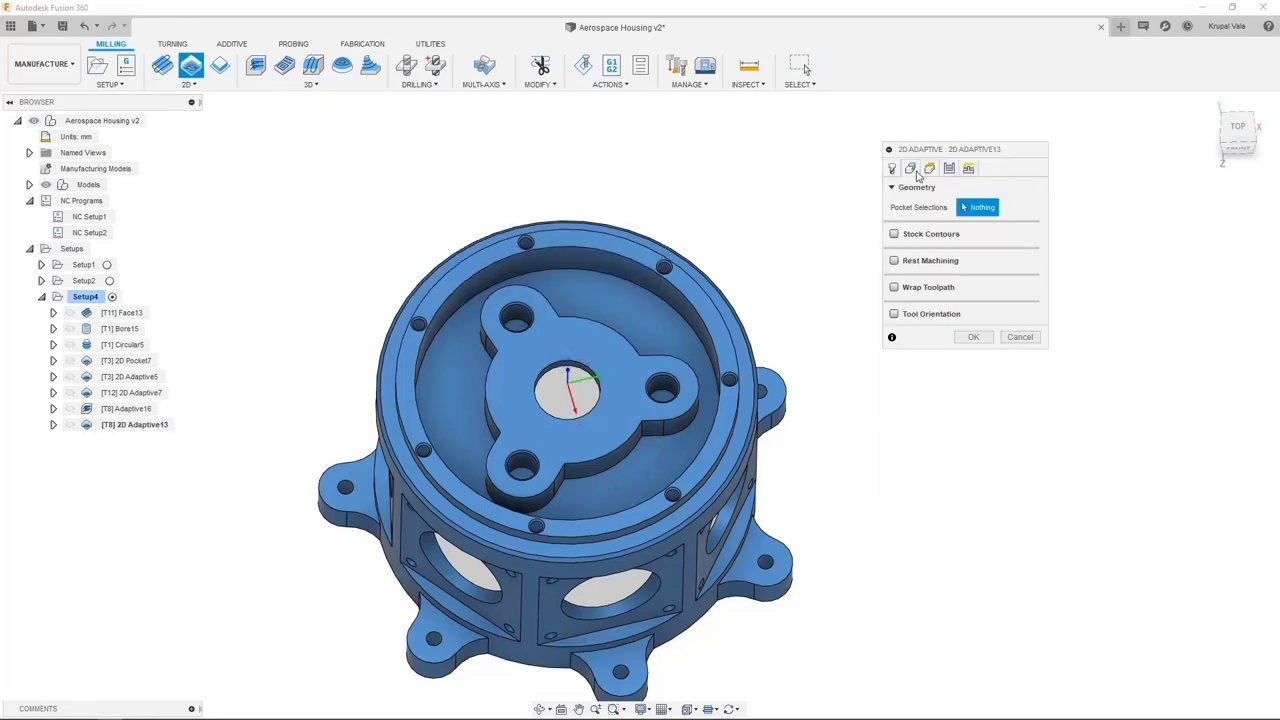
left_click(570, 275)
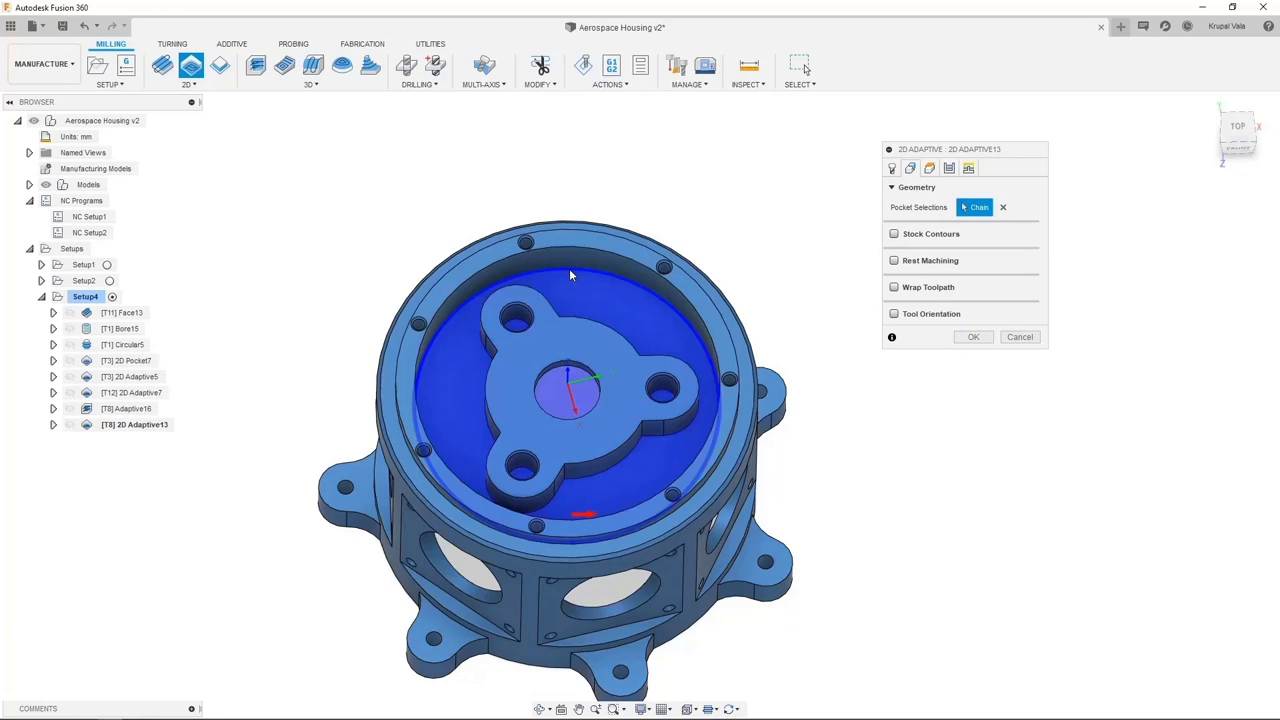
left_click(929, 168)
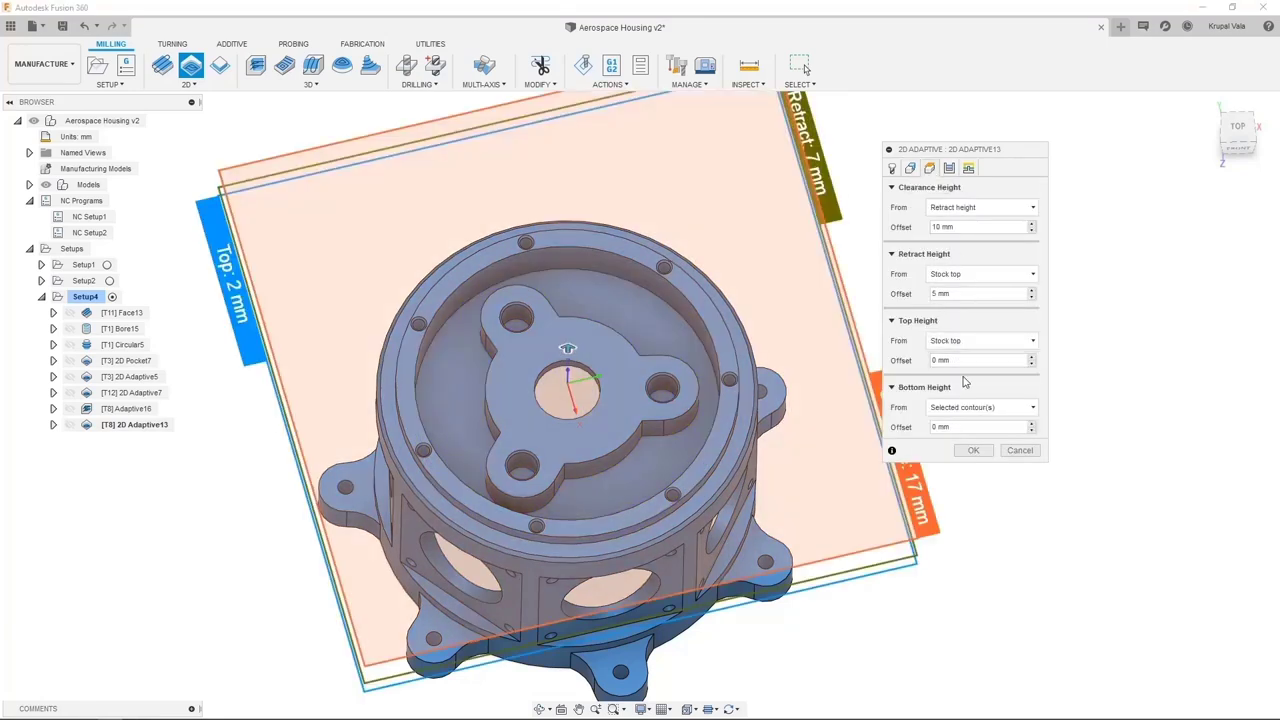
left_click(980, 451)
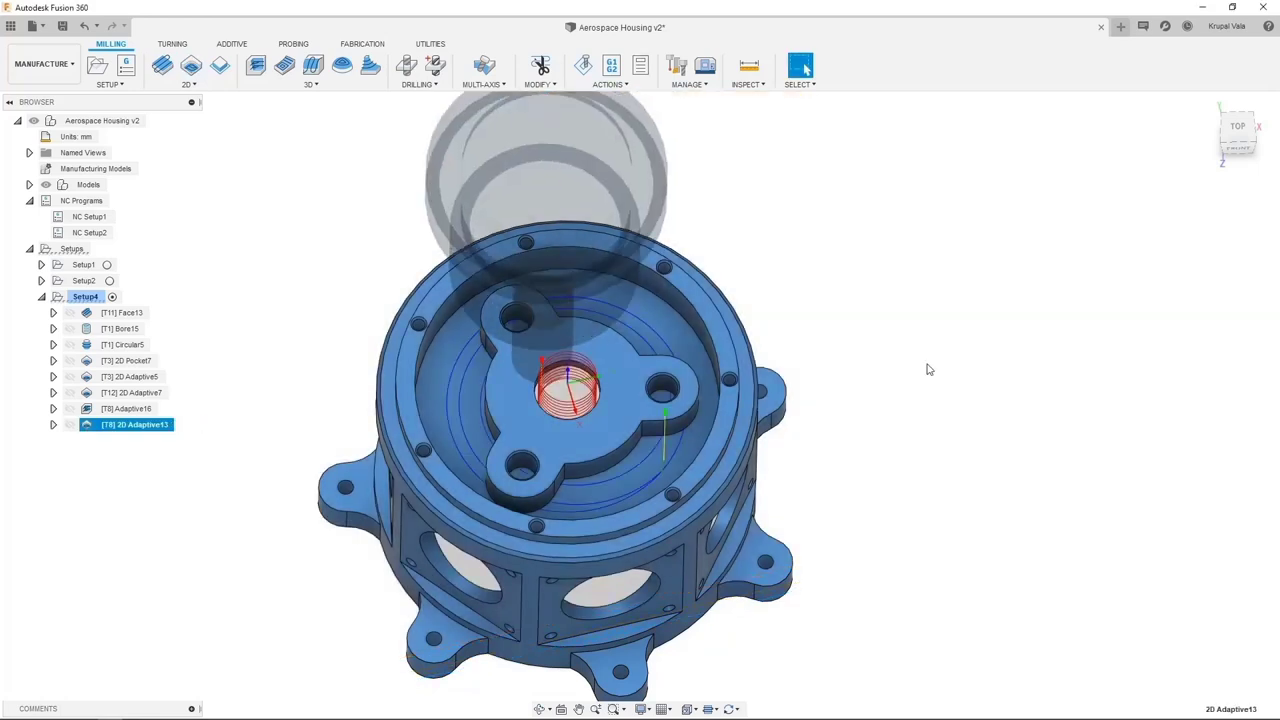
left_click(230, 362)
Step: Select the 3D Adaptive operation in Setup4 and open its list of operation commands
left_click(132, 409)
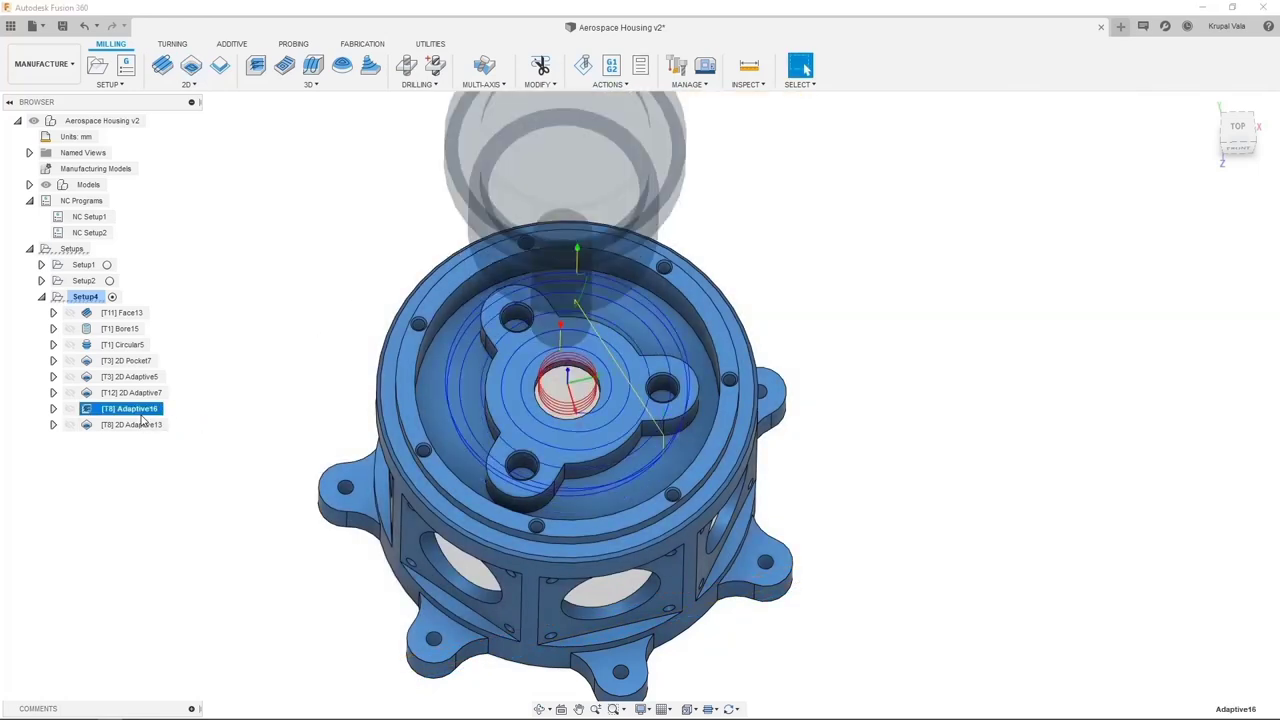
right_click(143, 409)
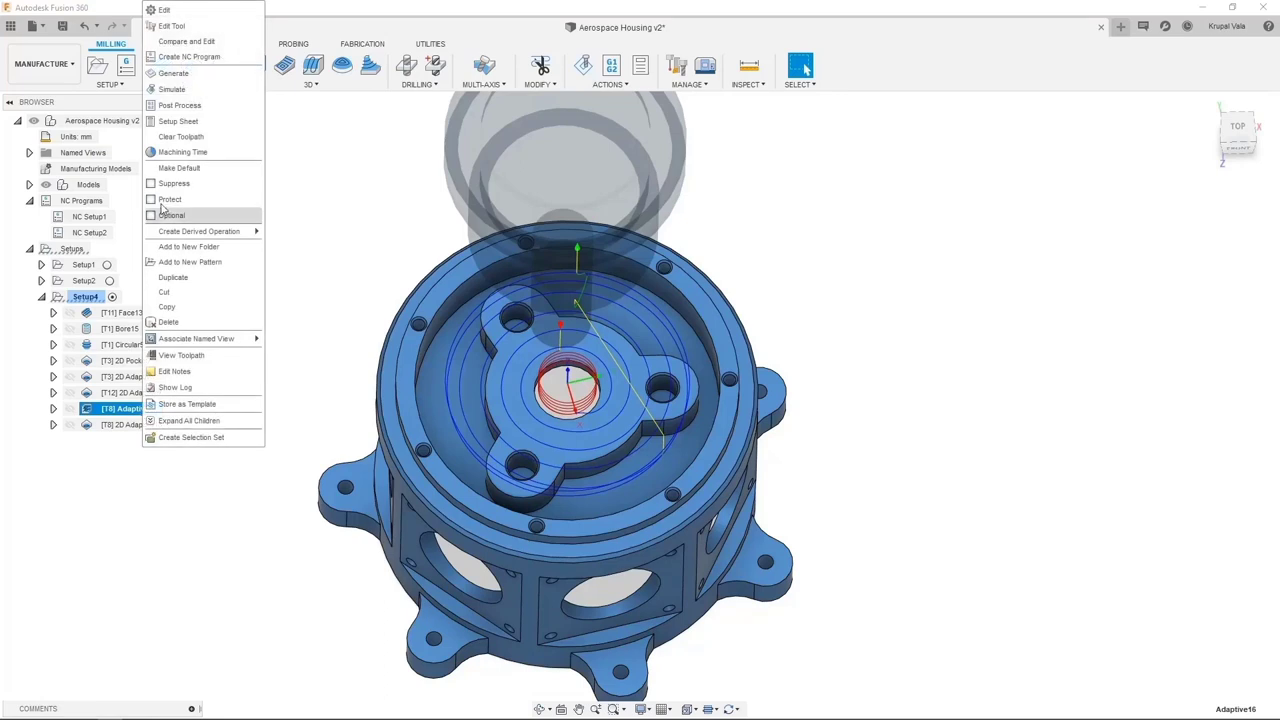
Step: Simulate the Adaptive16 toolpath with the tool display turned off, playing it at a higher speed until the cut is complete
left_click(180, 89)
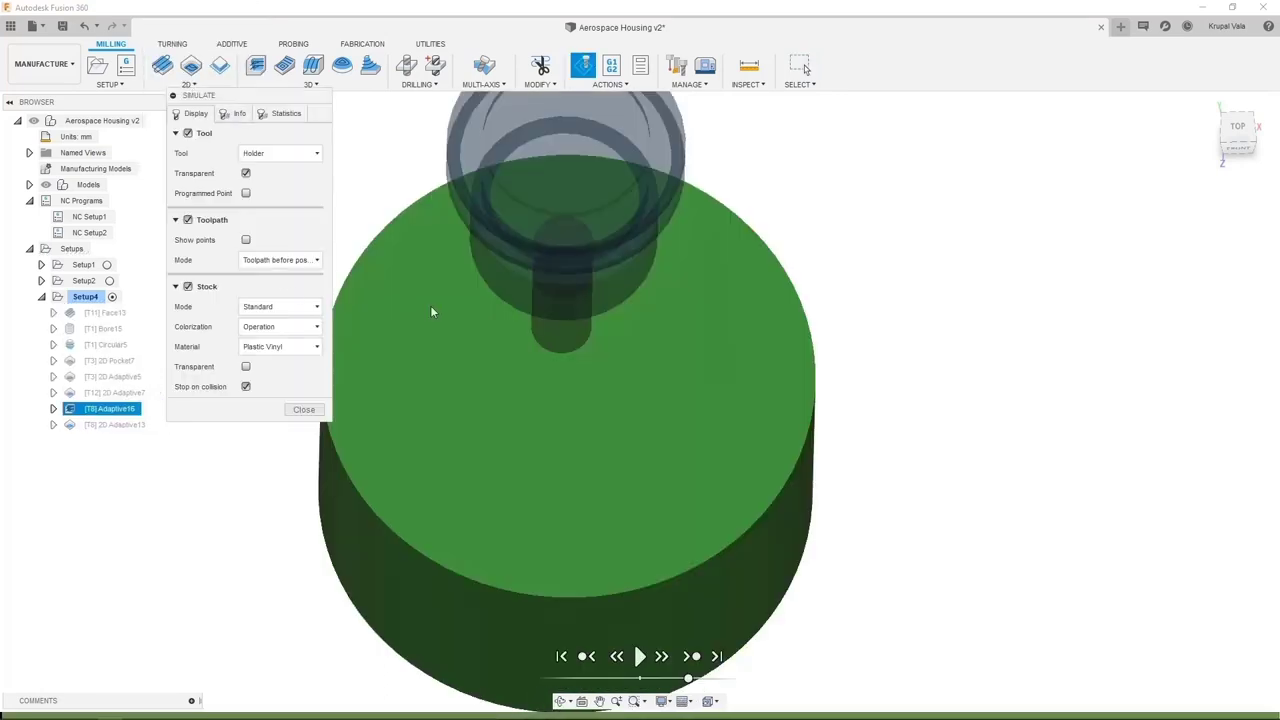
left_click(643, 656)
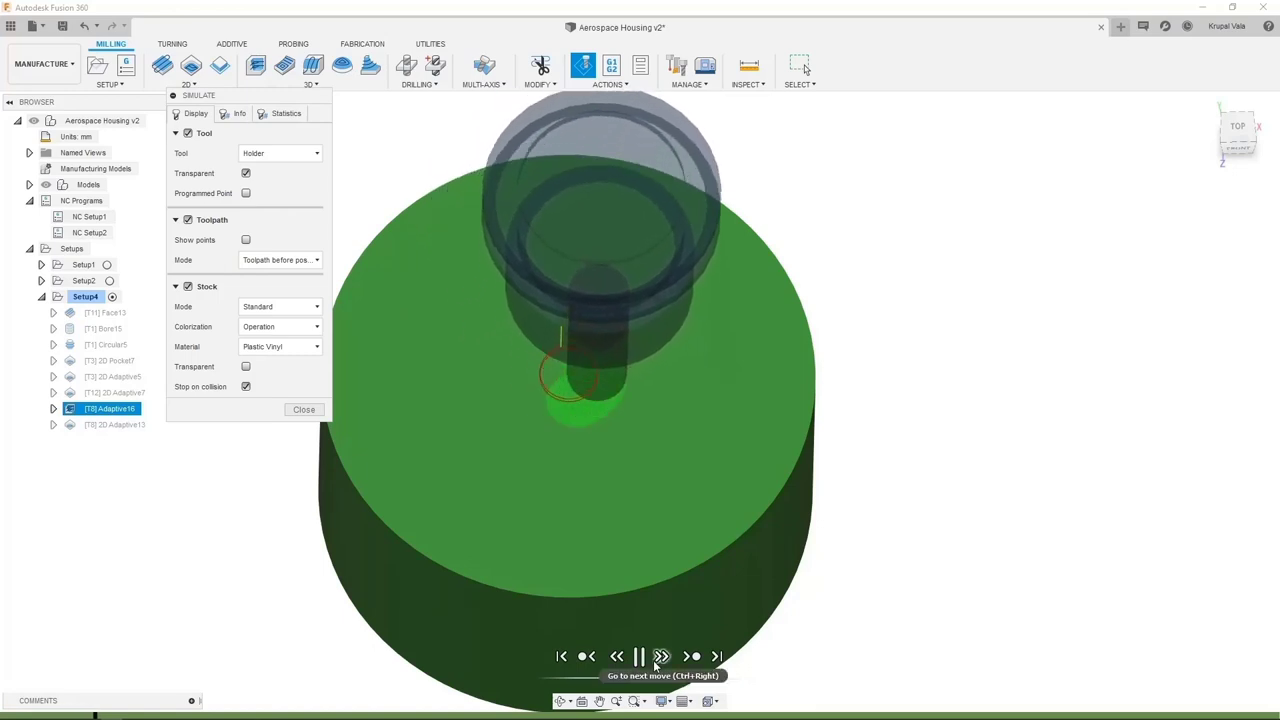
left_click(188, 133)
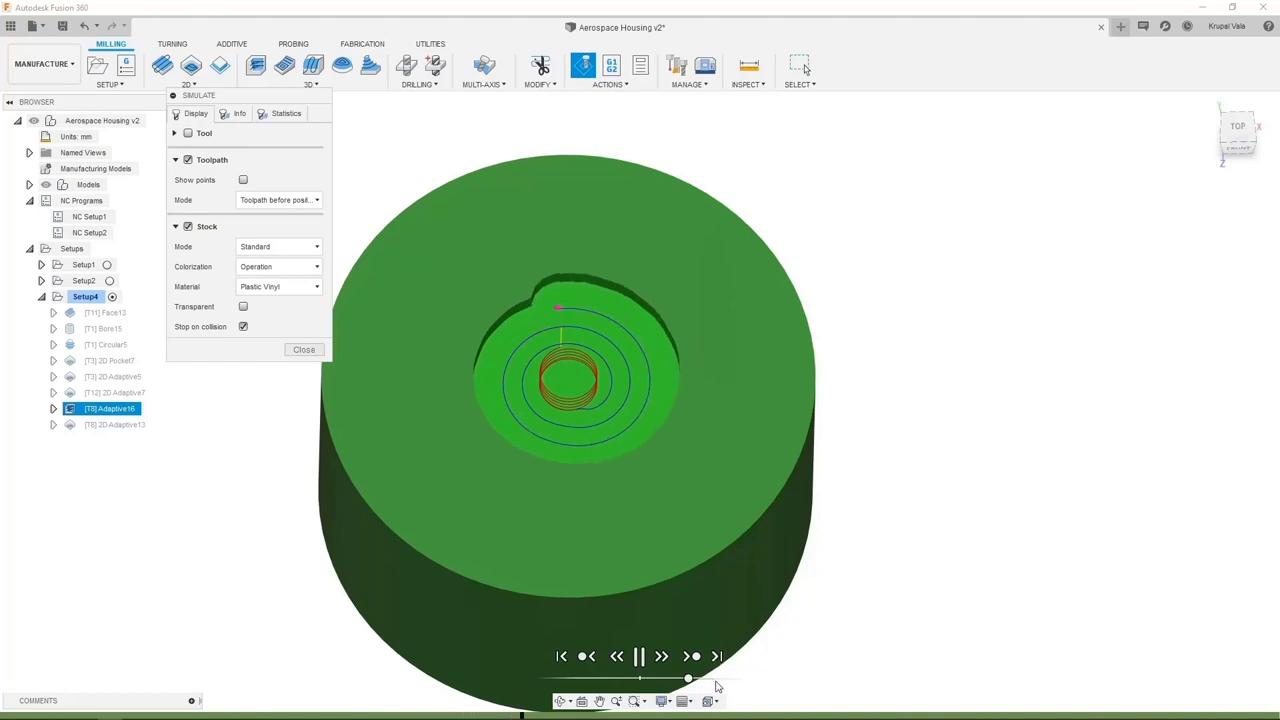
left_click_drag(688, 679, 719, 681)
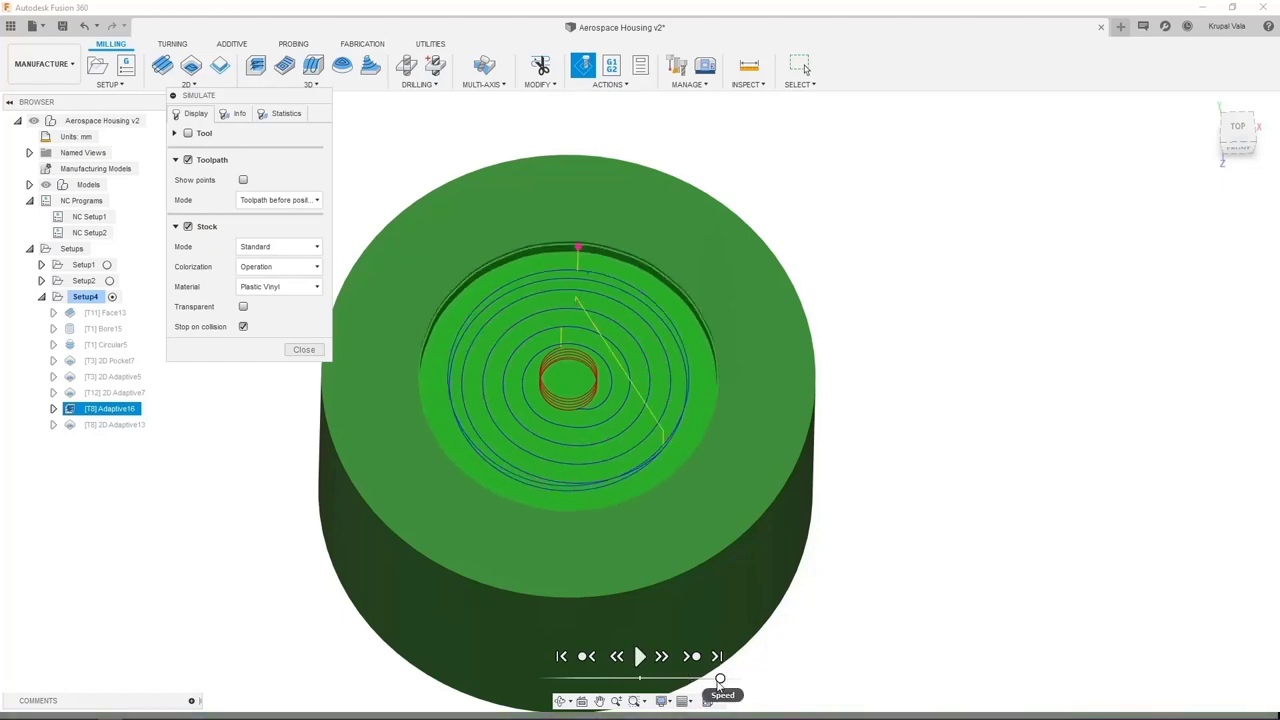
left_click(302, 350)
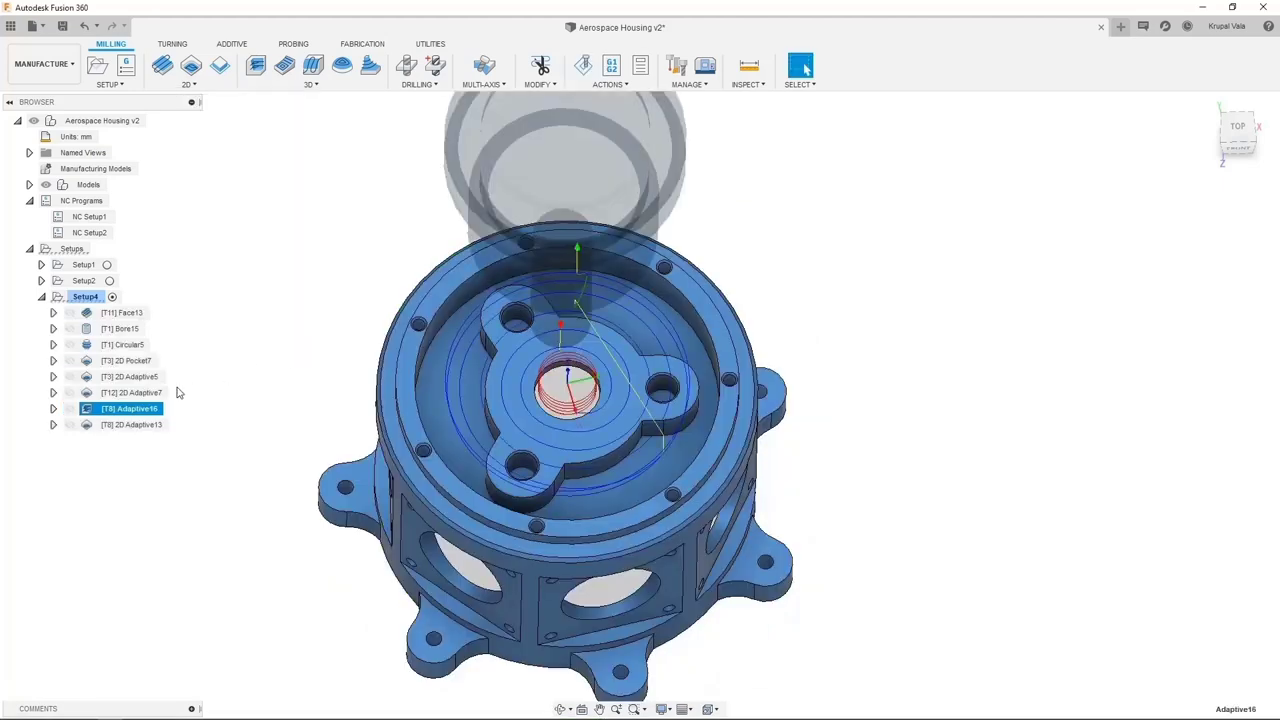
Step: Simulate the 2D Adaptive13 toolpath at a higher speed and show the tool with its holder over the machined stock
right_click(143, 432)
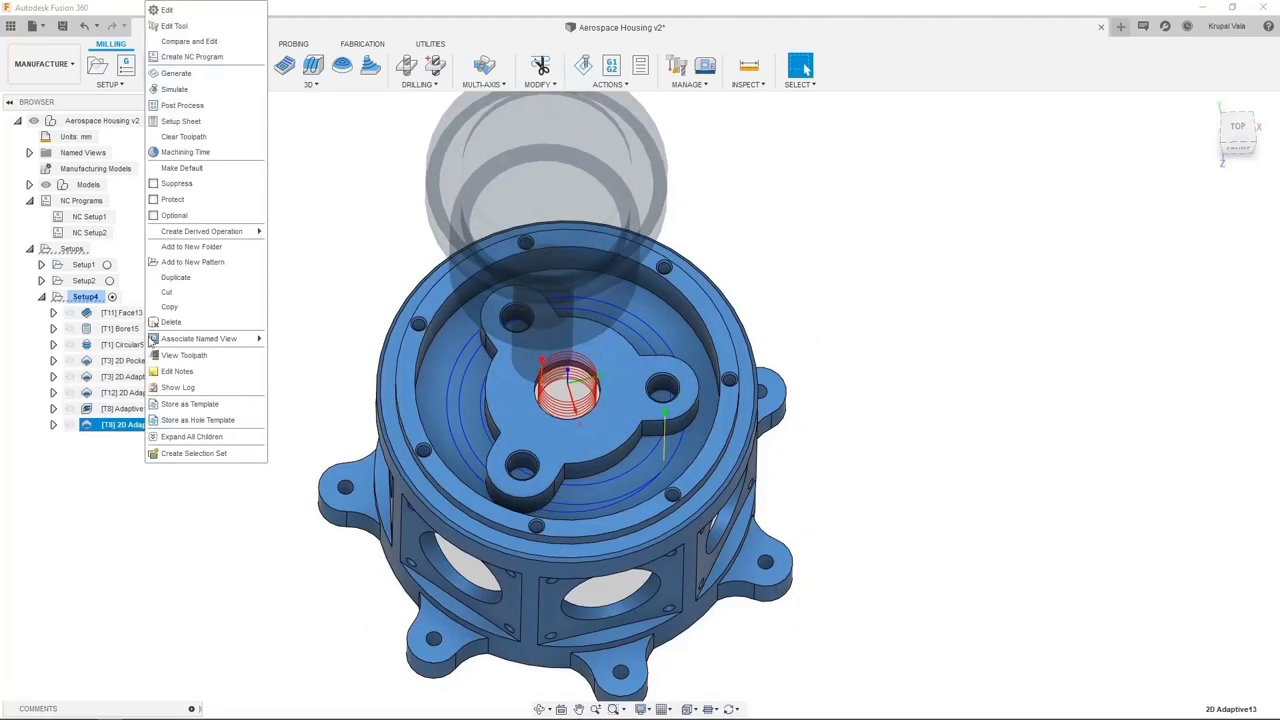
left_click(157, 90)
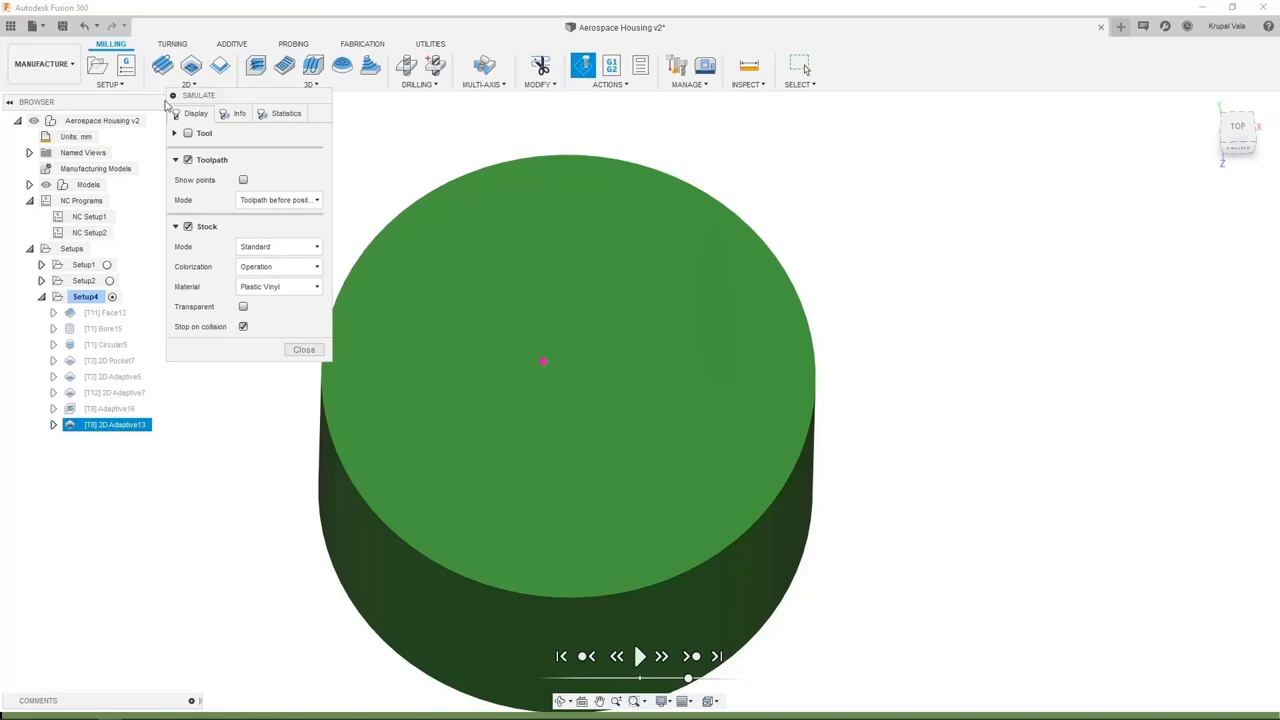
left_click(640, 656)
left_click_drag(703, 684, 720, 680)
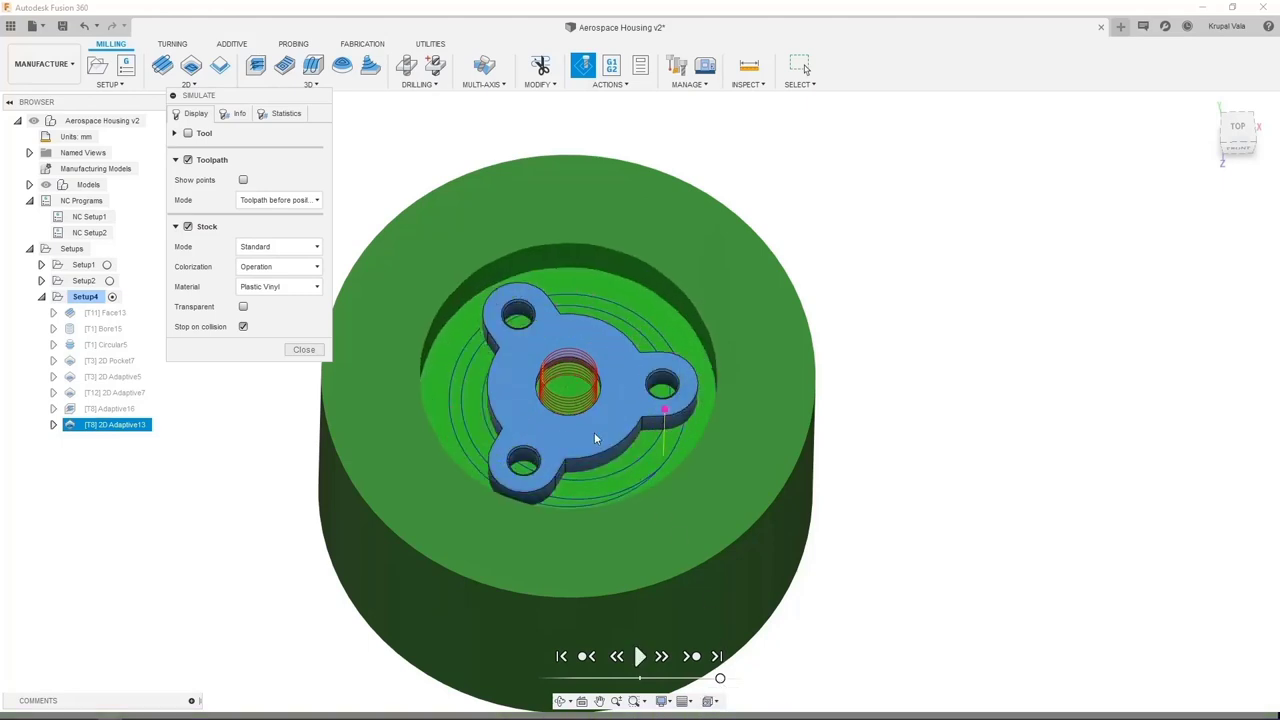
left_click(187, 133)
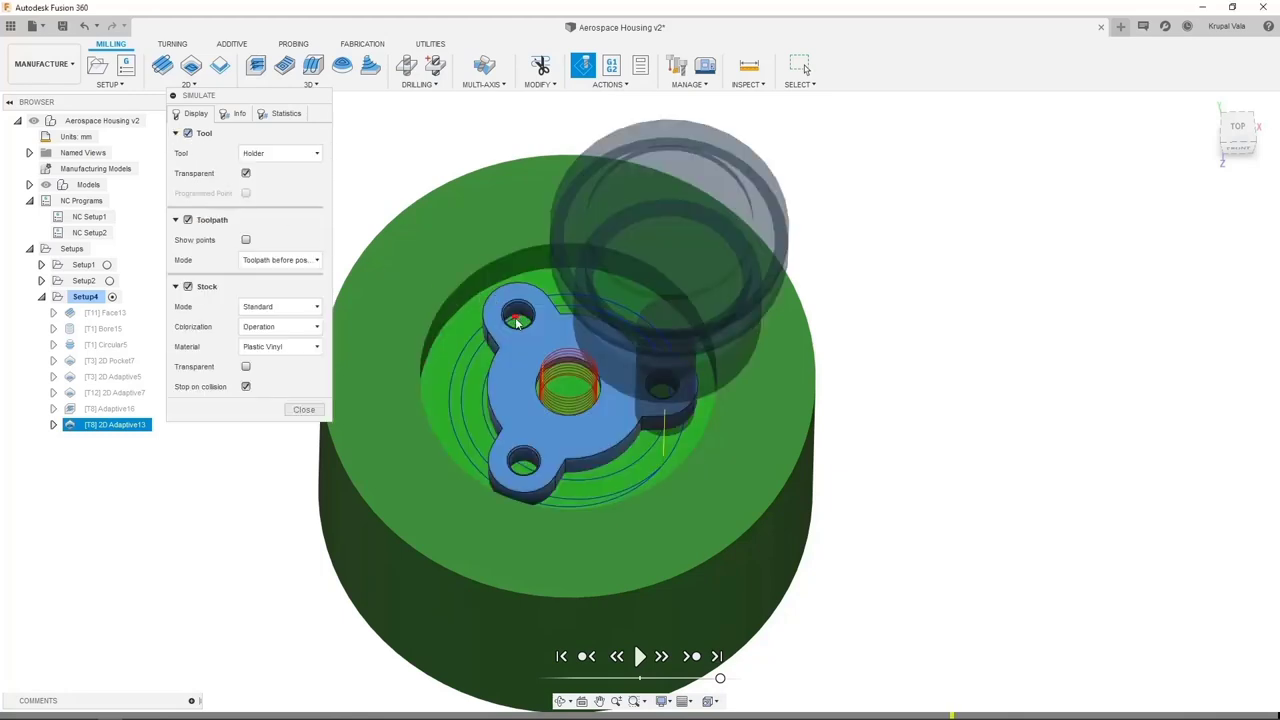
middle_click_drag(517, 322, 517, 322, "shift")
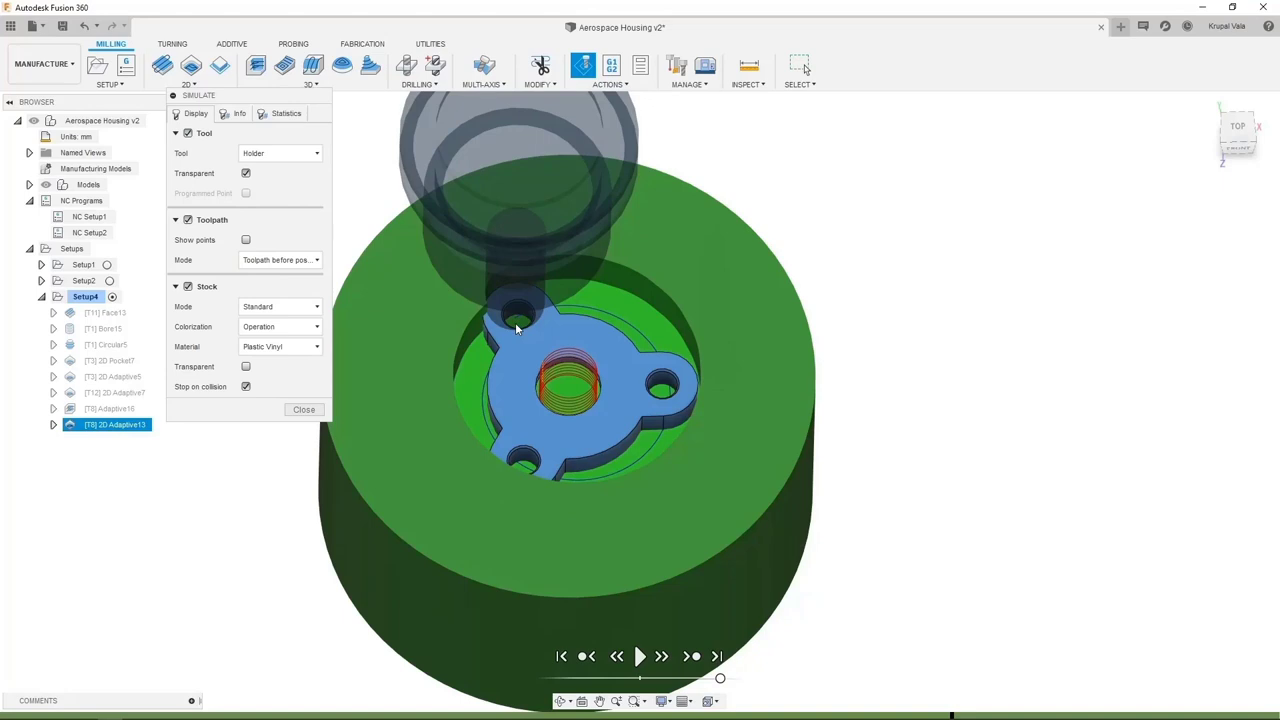
left_click(304, 410)
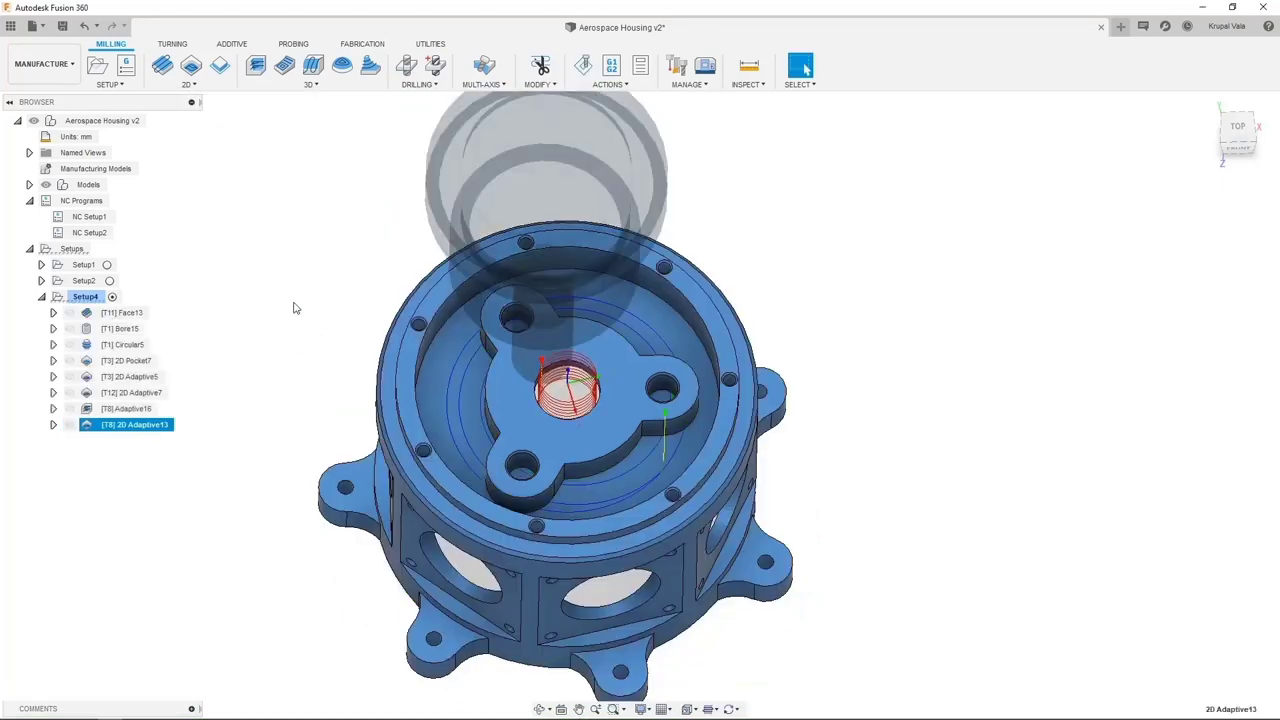
Step: View the housing from the top and open all Setup4 operations, Face13 through 2D Adaptive13, in Compare and Edit
left_click(565, 355)
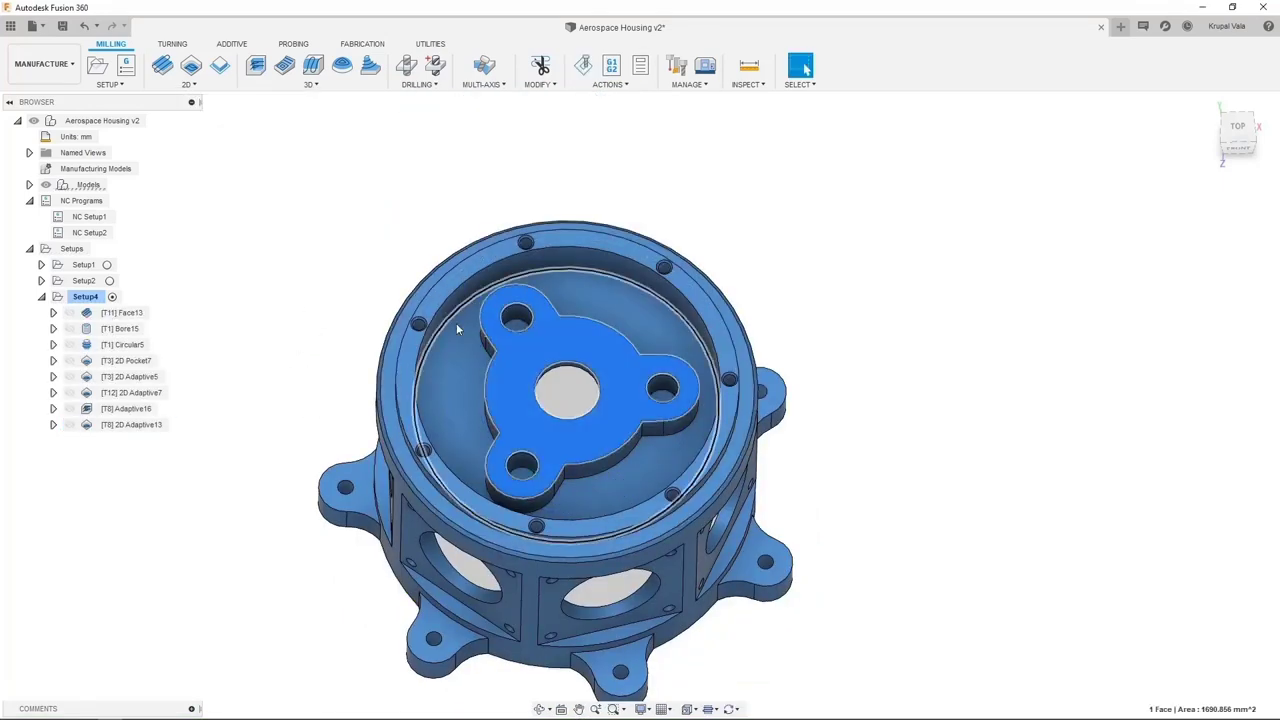
left_click(400, 203)
scroll(415, 197, "down", 2)
left_click(1259, 127)
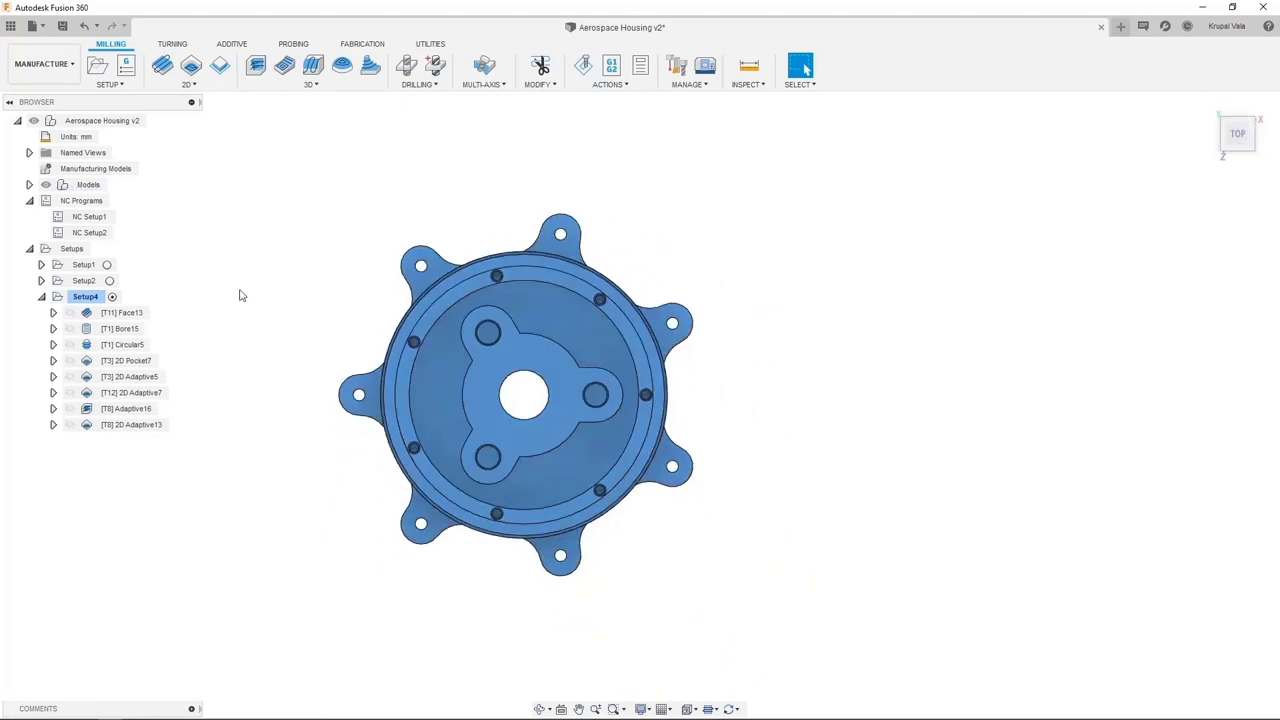
left_click(137, 314)
left_click(136, 426, "shift")
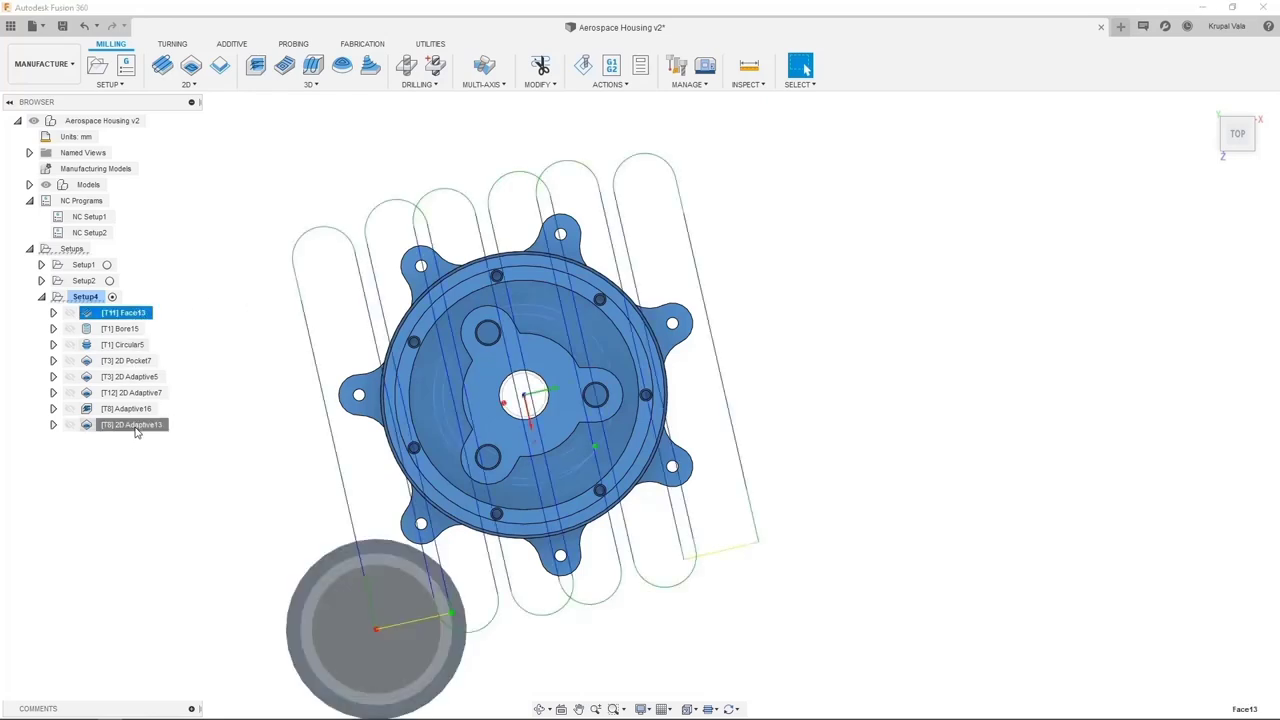
right_click(136, 430)
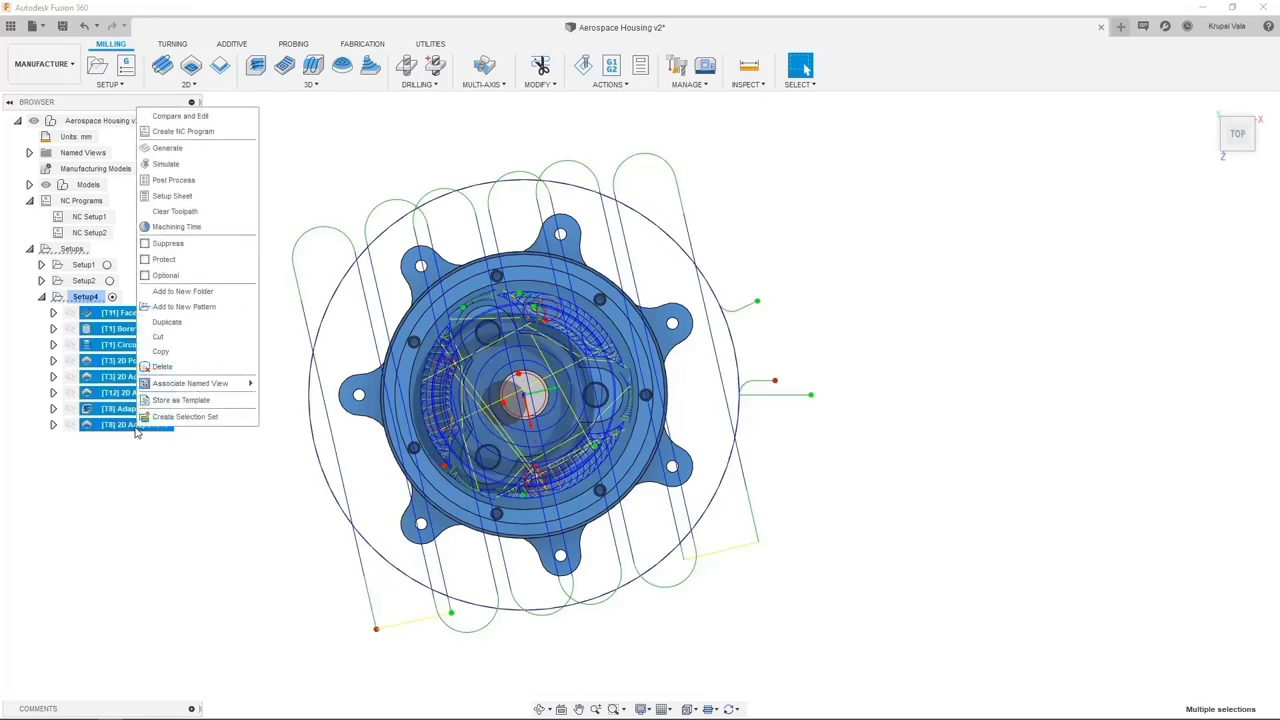
left_click(175, 117)
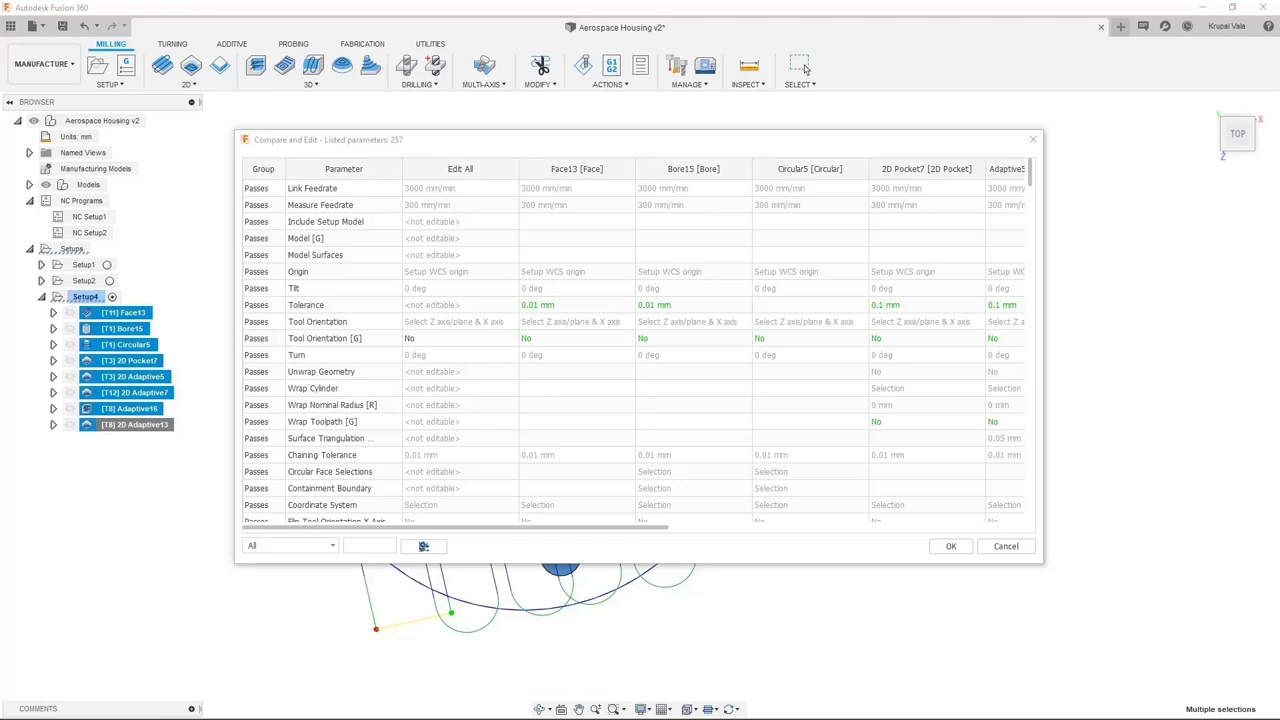
Step: Look through the full parameter list of the compared operations down to the Ordering group's Direction parameter
left_click(333, 195)
scroll(331, 222, "down", 3)
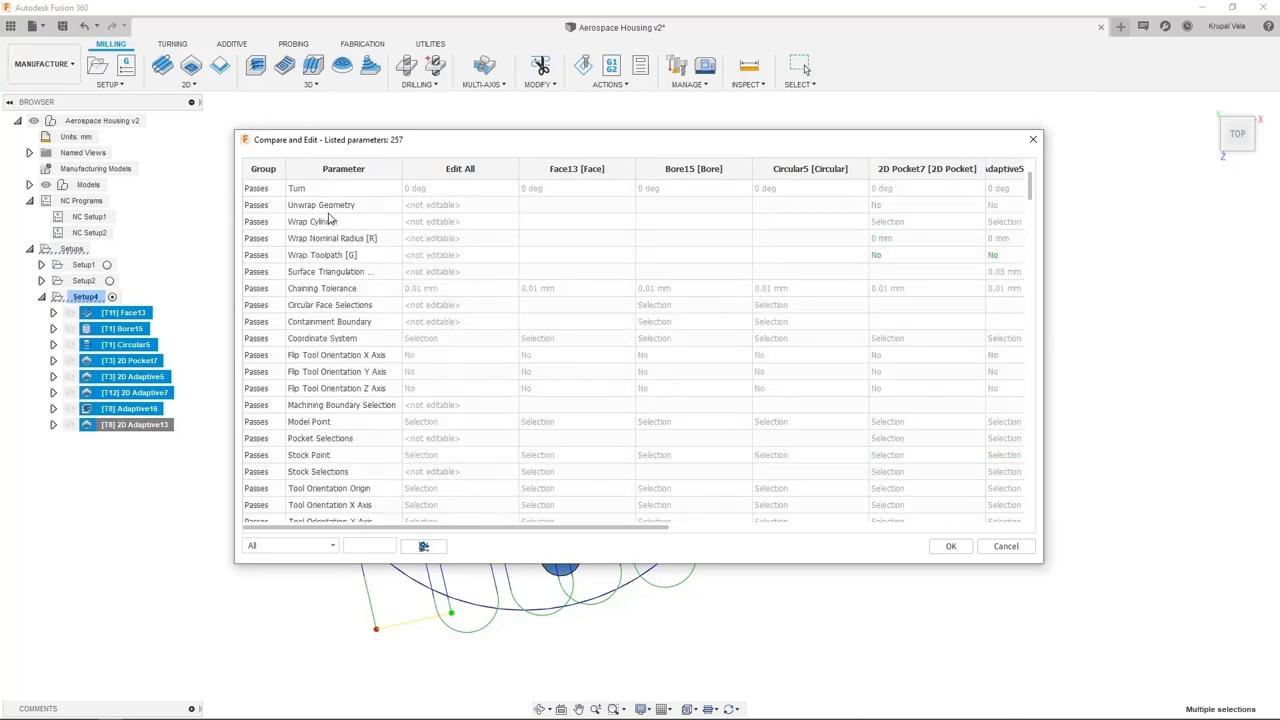
left_click(296, 548)
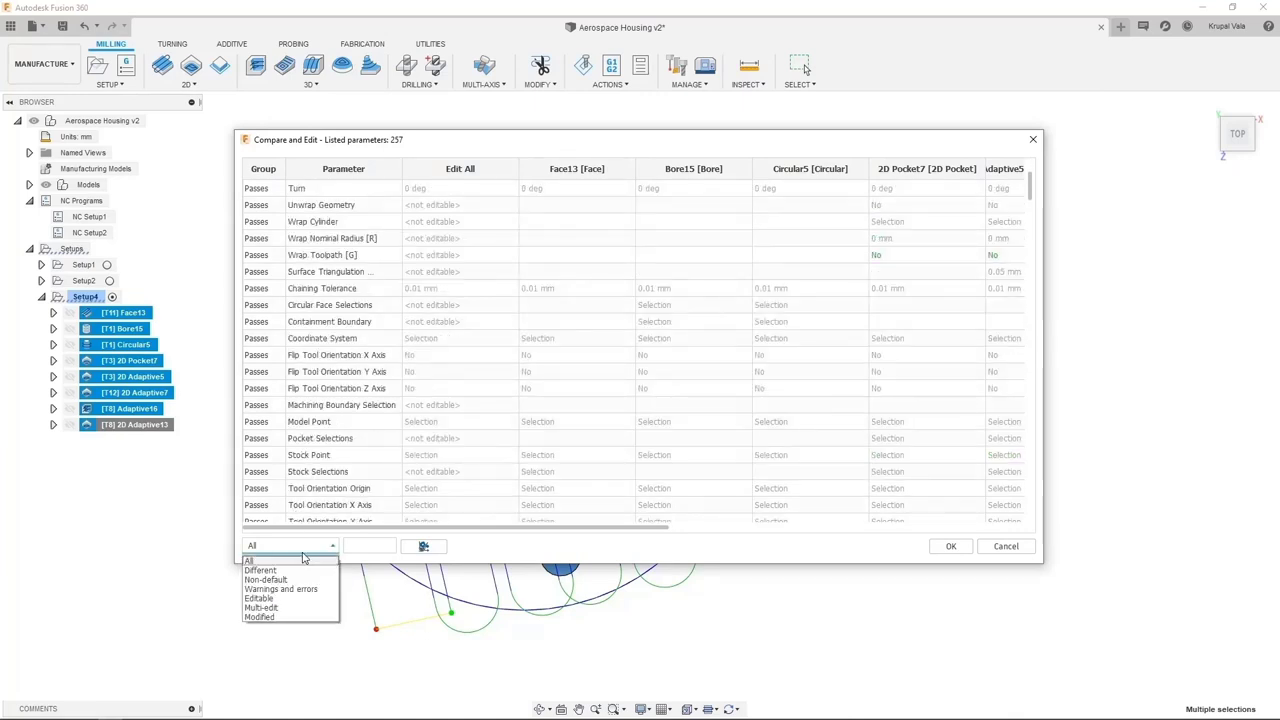
left_click(304, 559)
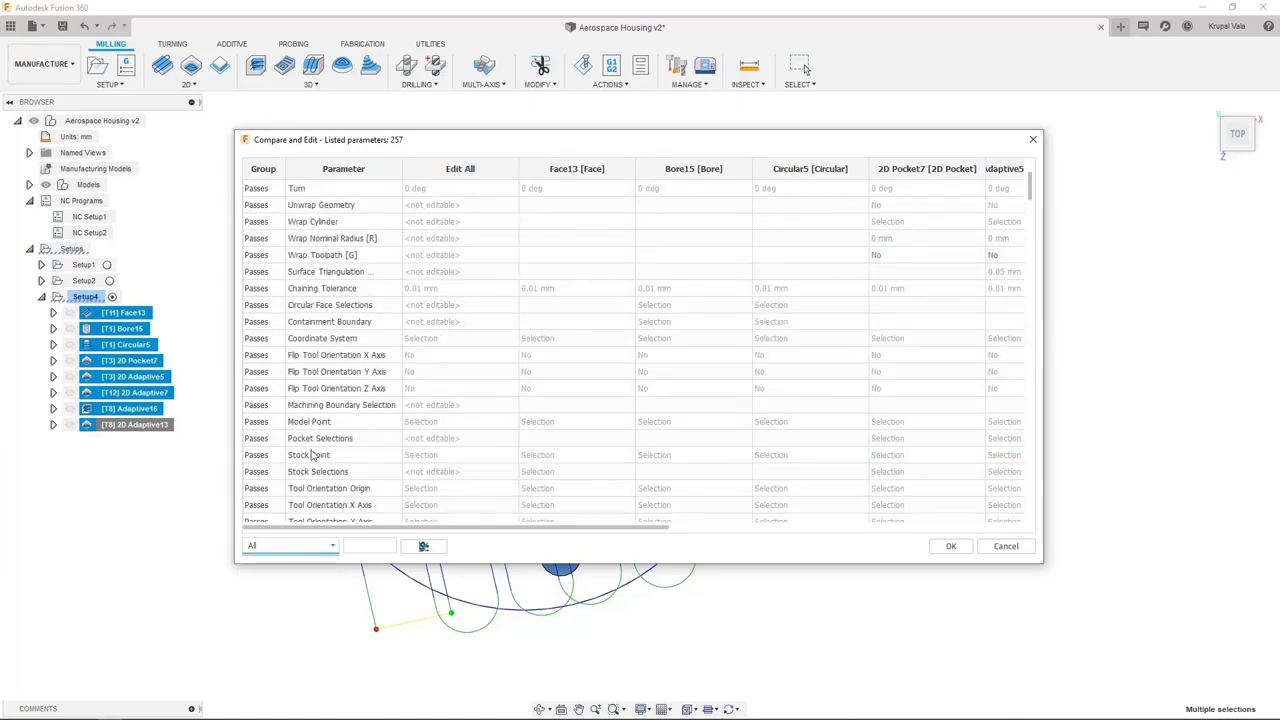
scroll(316, 415, "down", 2)
scroll(316, 415, "down", 2)
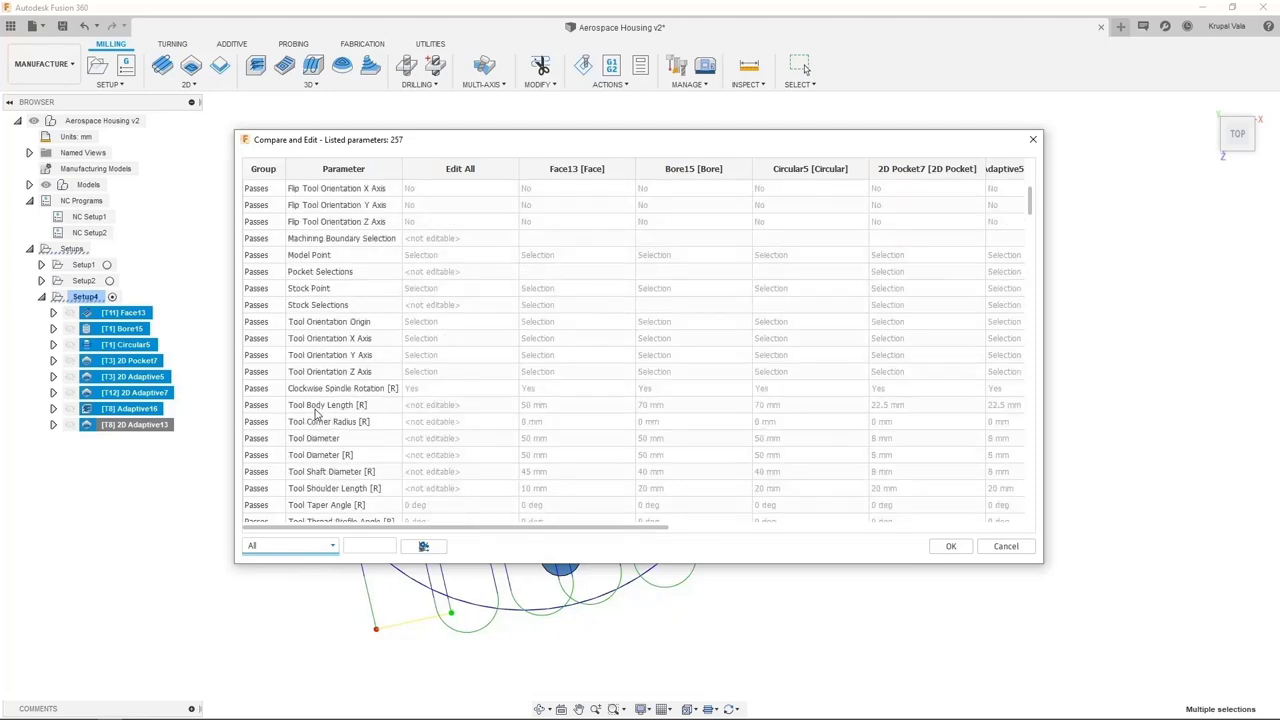
left_click(316, 405)
key("Page_Down")
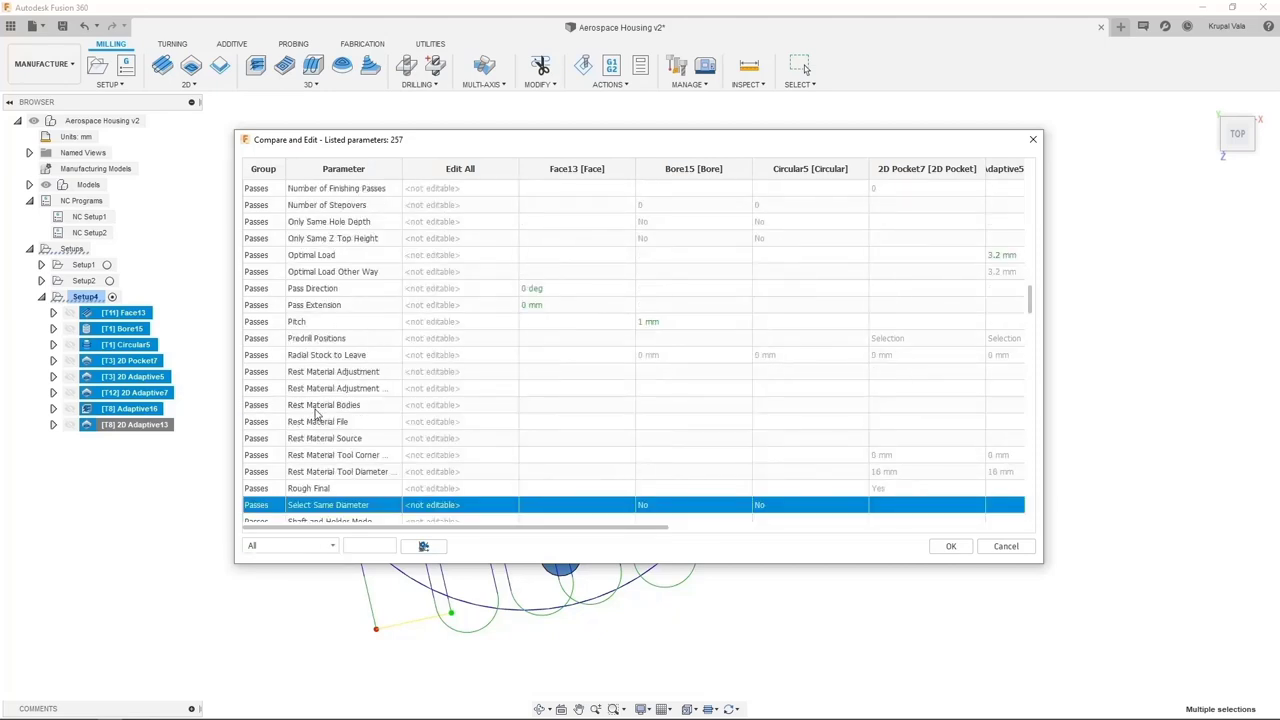
key("Down")
key("Down")
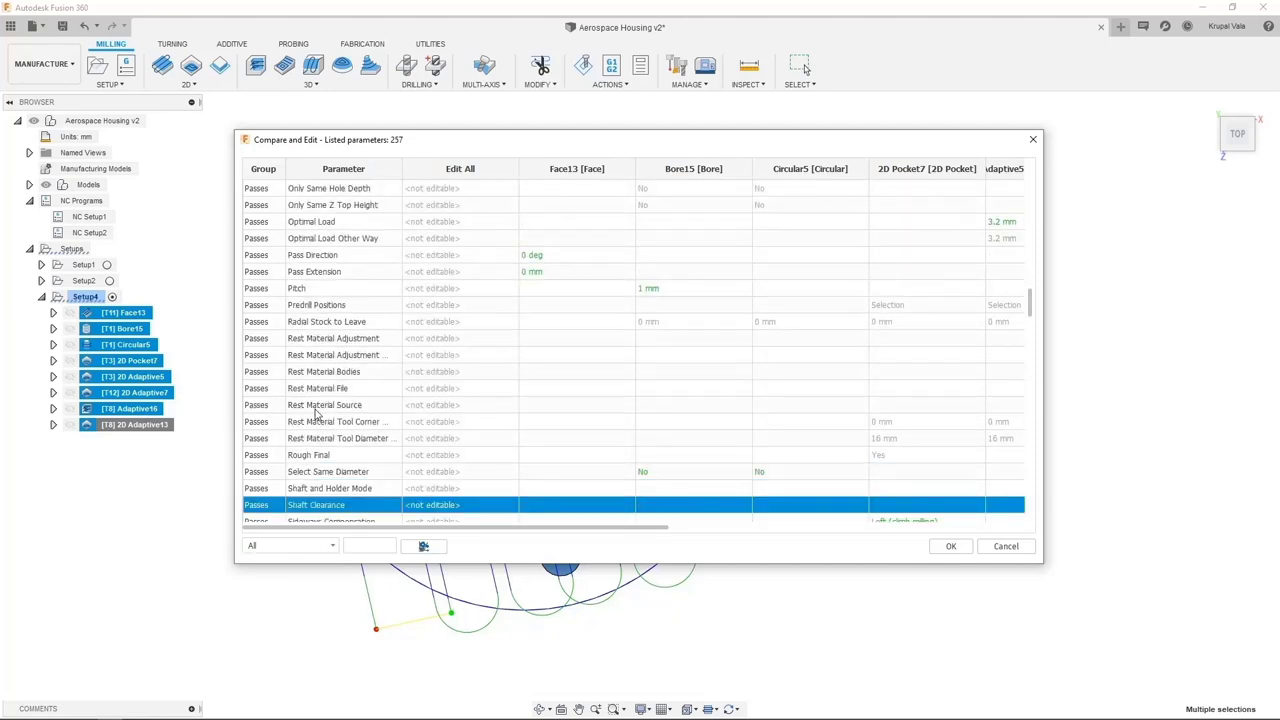
scroll(316, 413, "down", 2)
key("Page_Down")
scroll(316, 413, "down", 2)
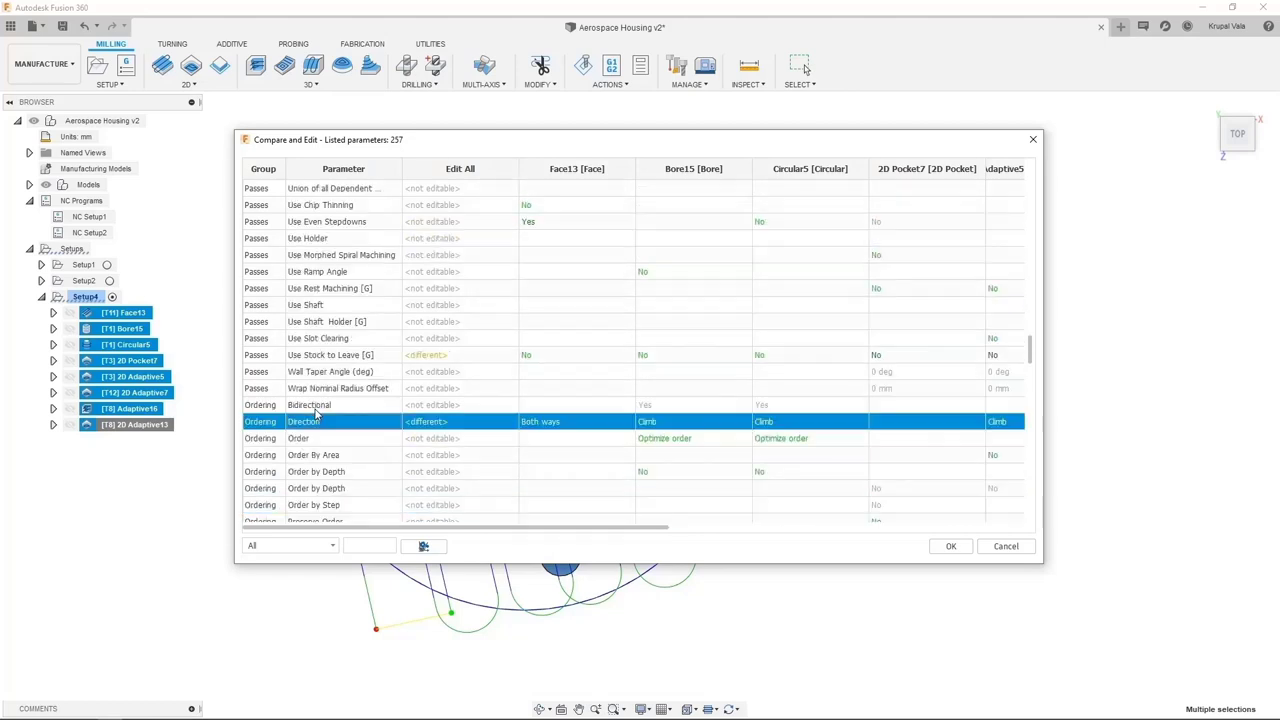
Step: Set the Direction of Bore15 and Circular5 to Conventional and update both operations with the change
left_click(658, 421)
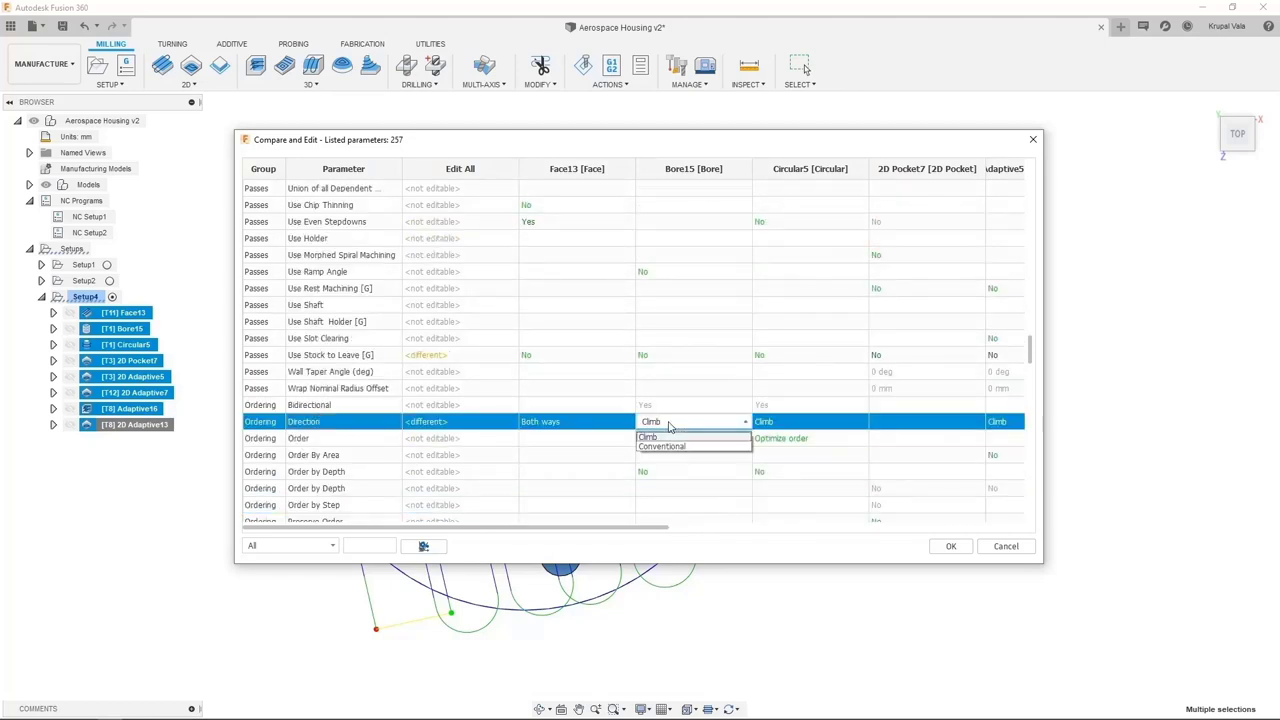
left_click(665, 447)
left_click(798, 423)
left_click(795, 447)
left_click_drag(618, 529, 690, 529)
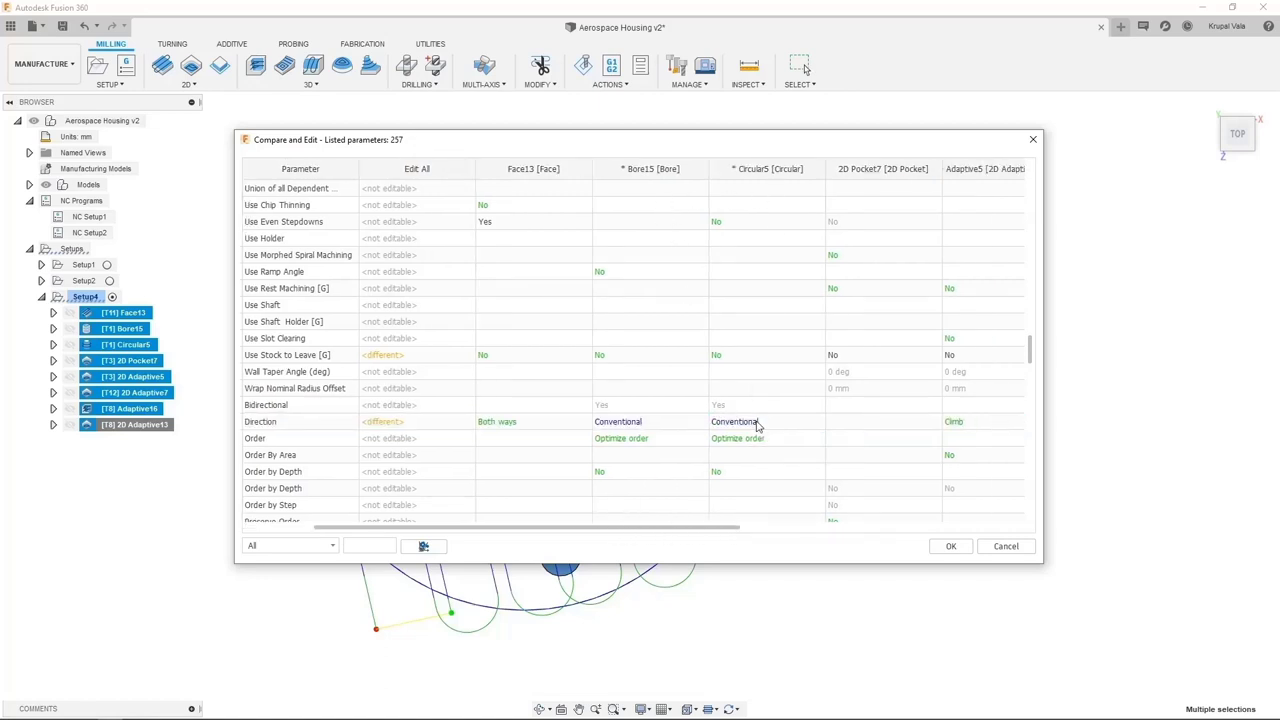
left_click(951, 547)
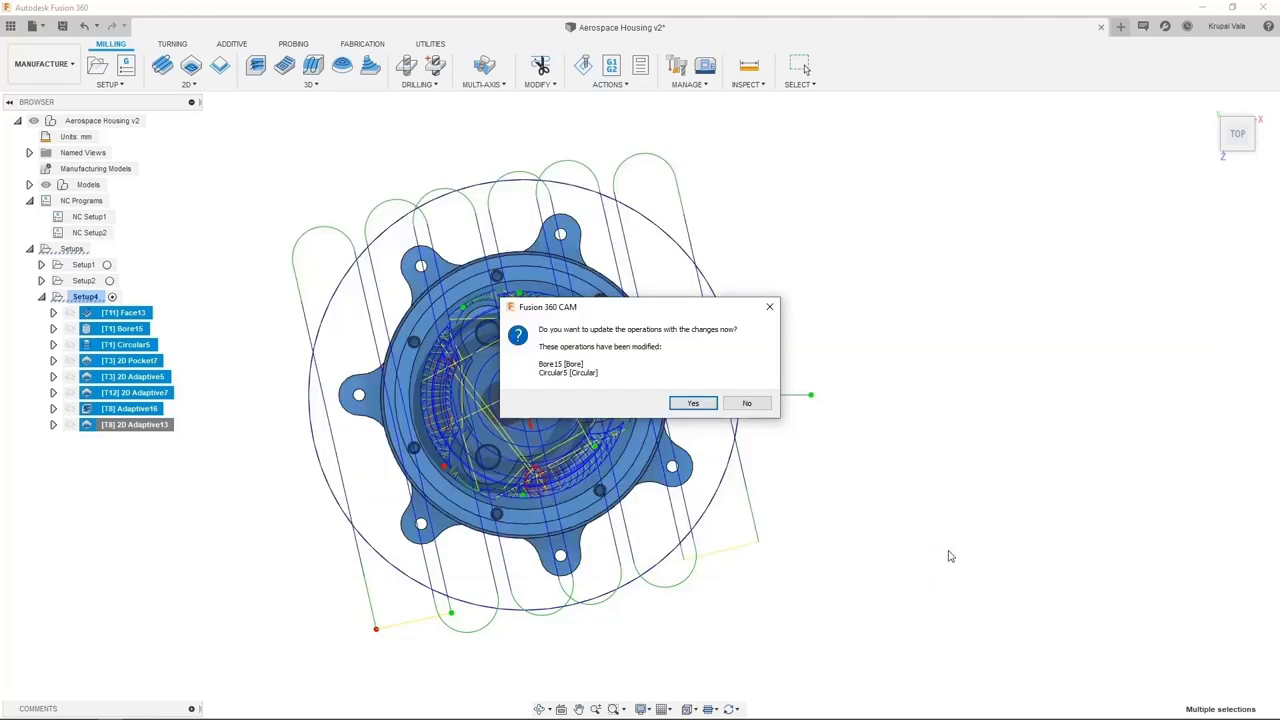
left_click(692, 403)
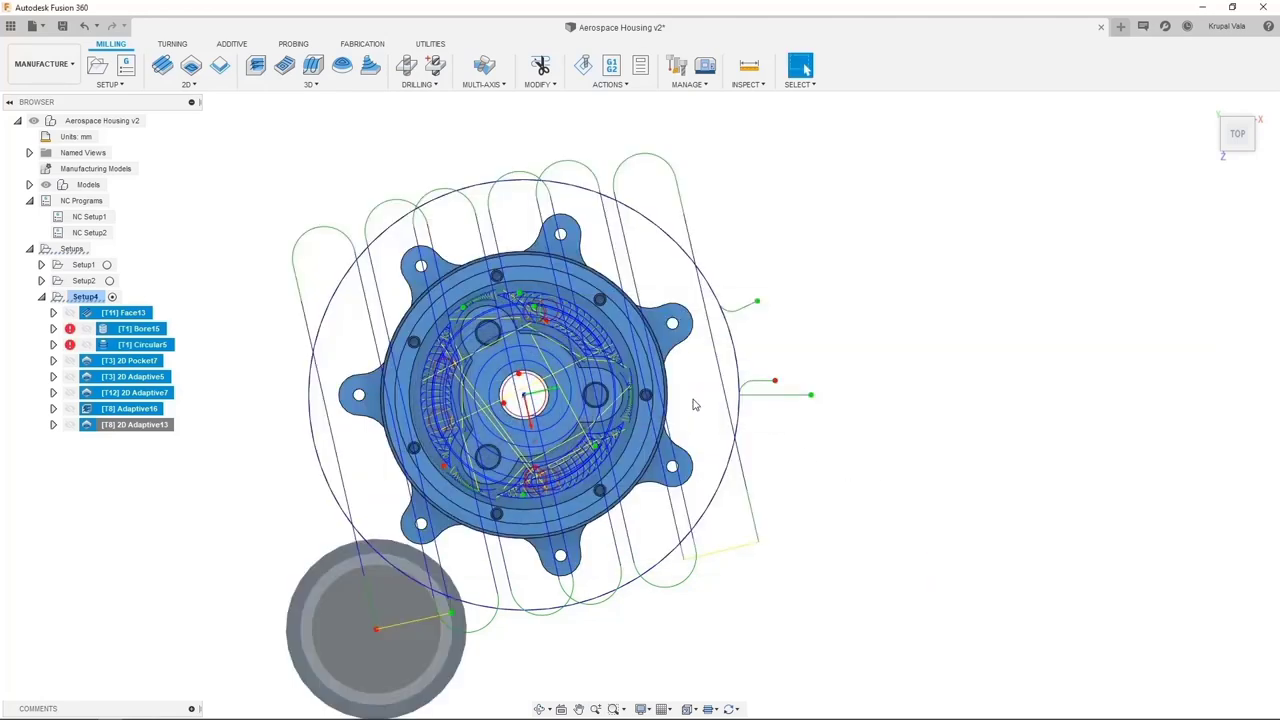
Step: Simulate the Bore15 toolpath in a tilted view with stop on collision turned off, at a slightly higher speed
left_click(855, 293)
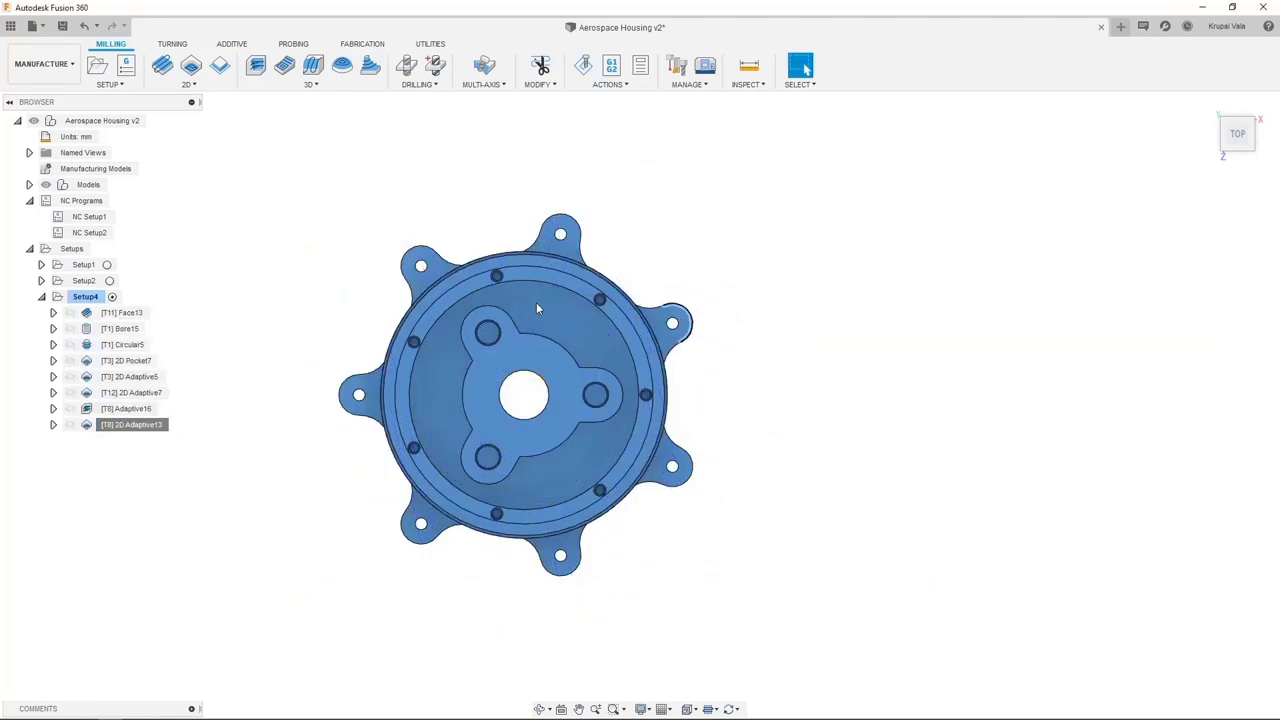
left_click(123, 329)
right_click(125, 331)
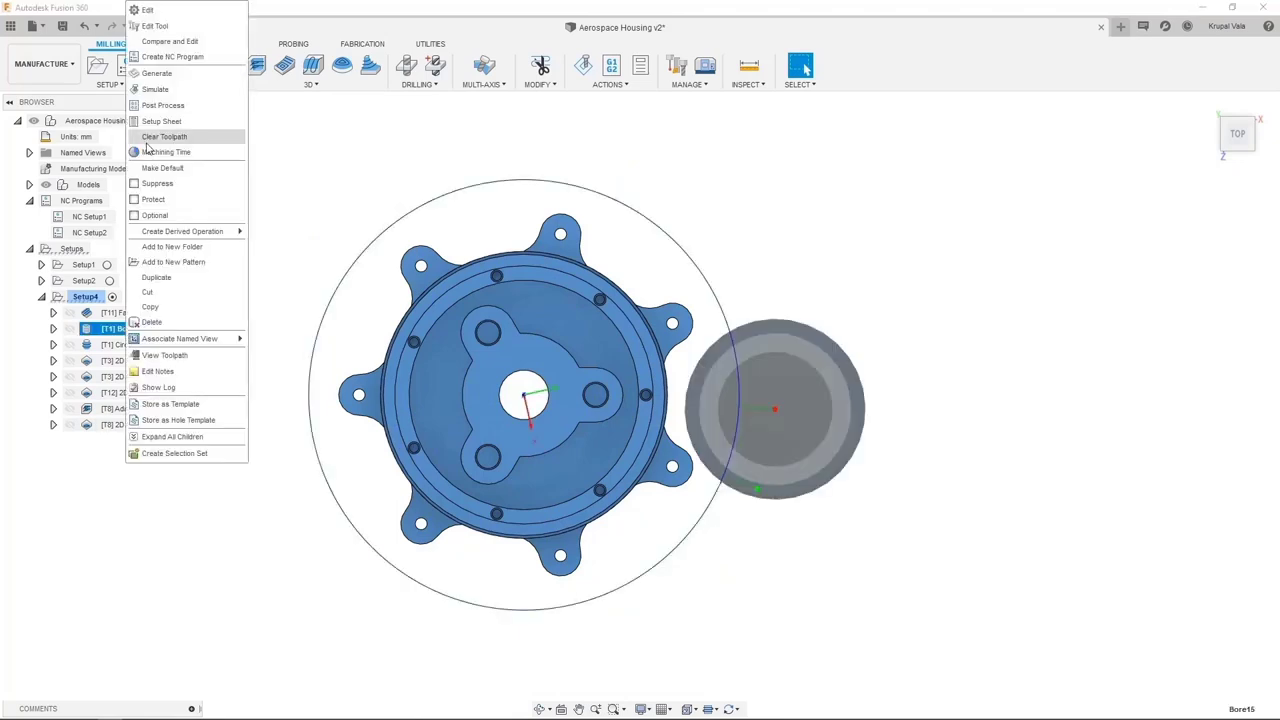
left_click(180, 89)
middle_click_drag(541, 349, 690, 160, "shift")
left_click(639, 656)
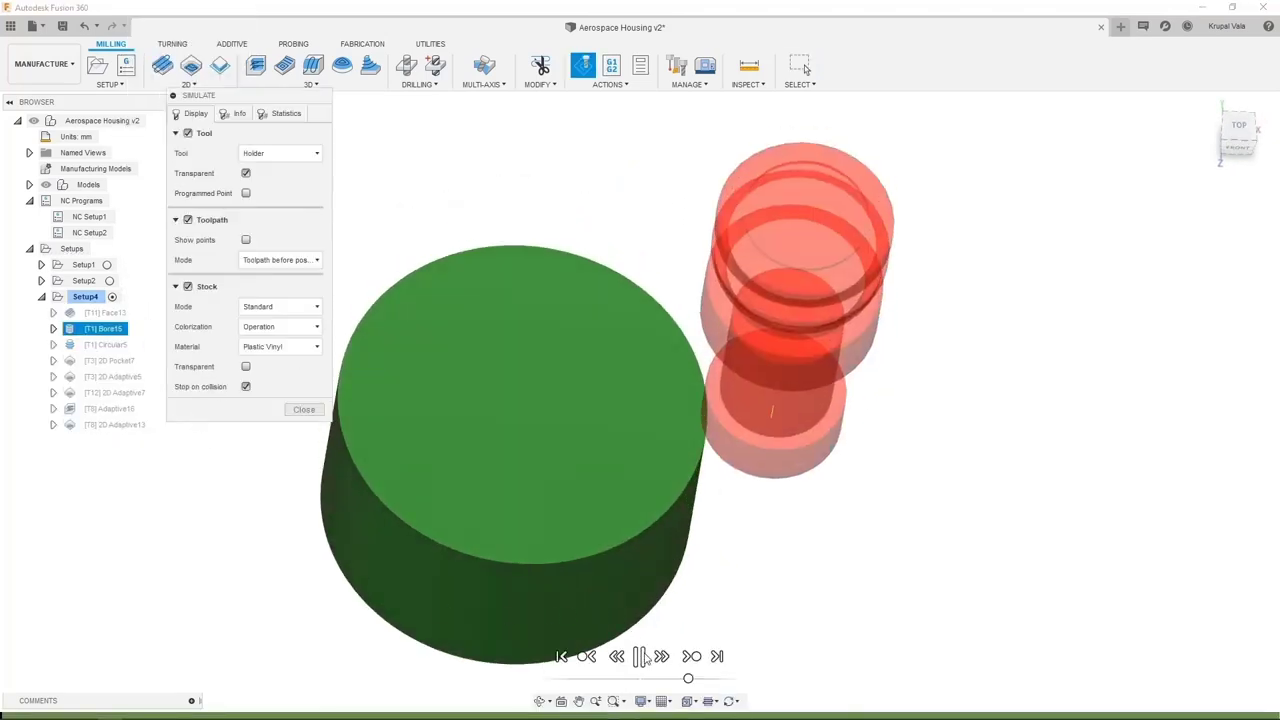
left_click(246, 386)
left_click(640, 656)
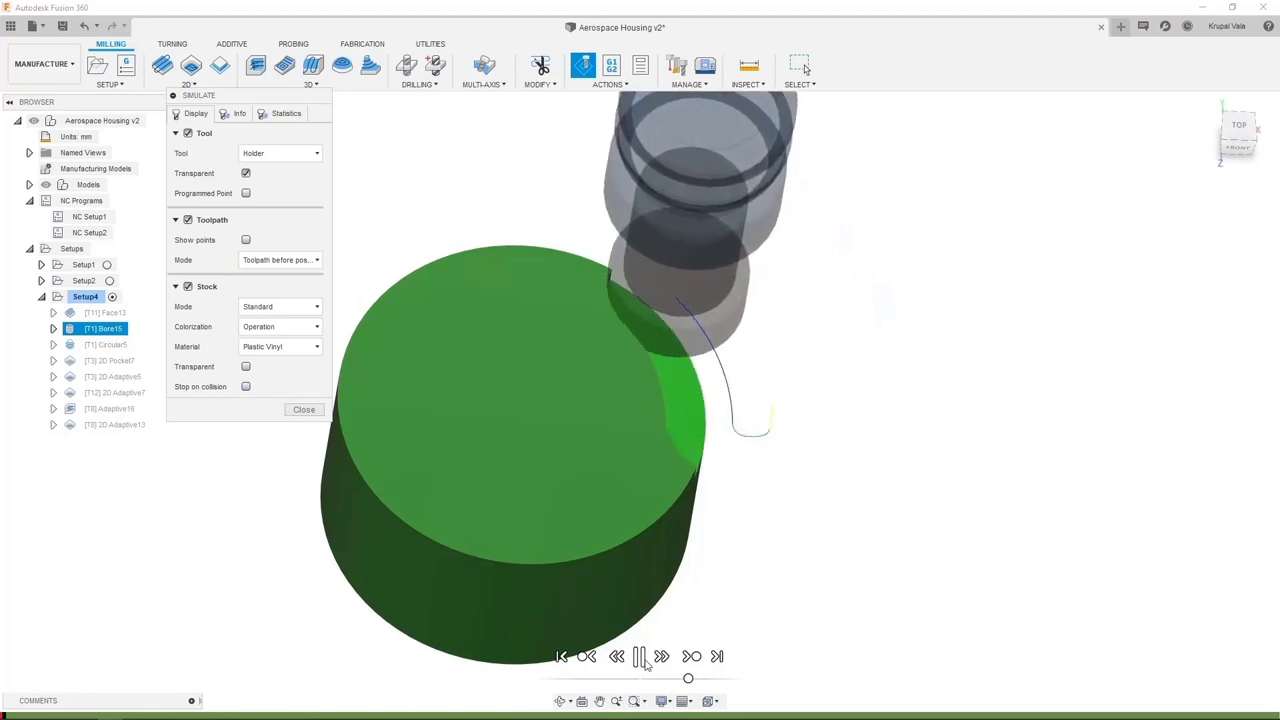
scroll(820, 435, "down", 2)
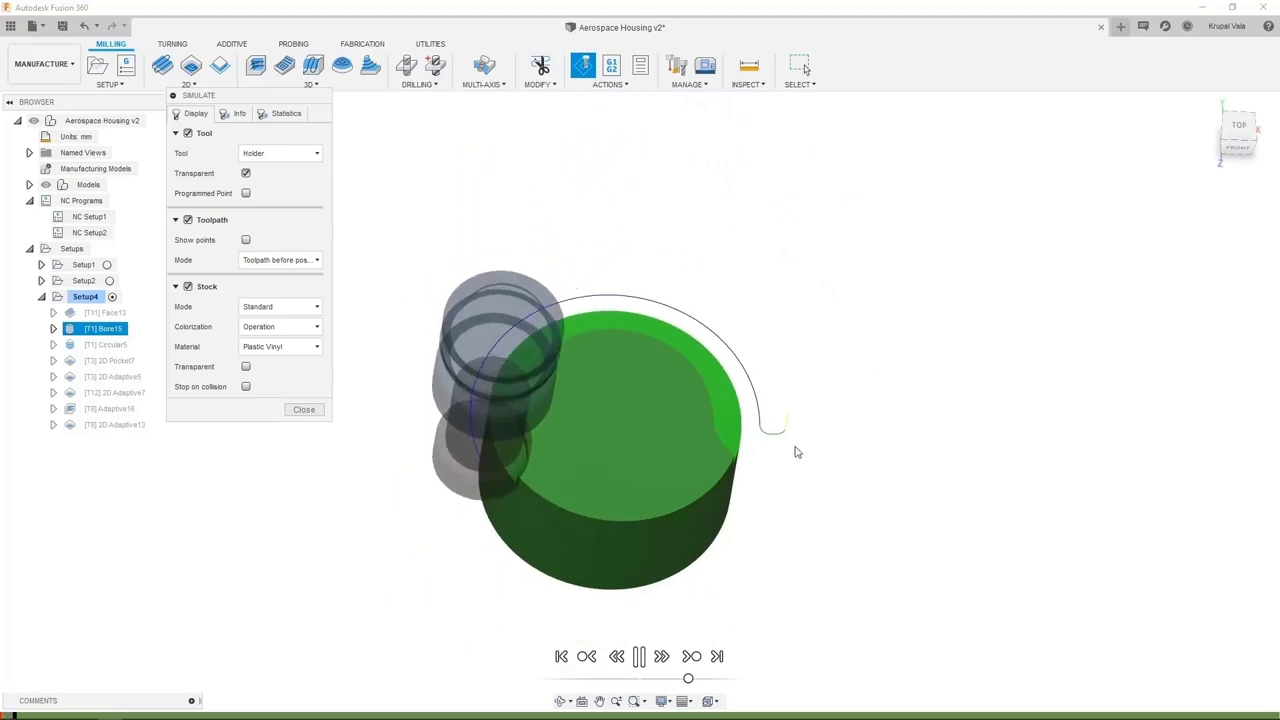
left_click_drag(689, 680, 704, 679)
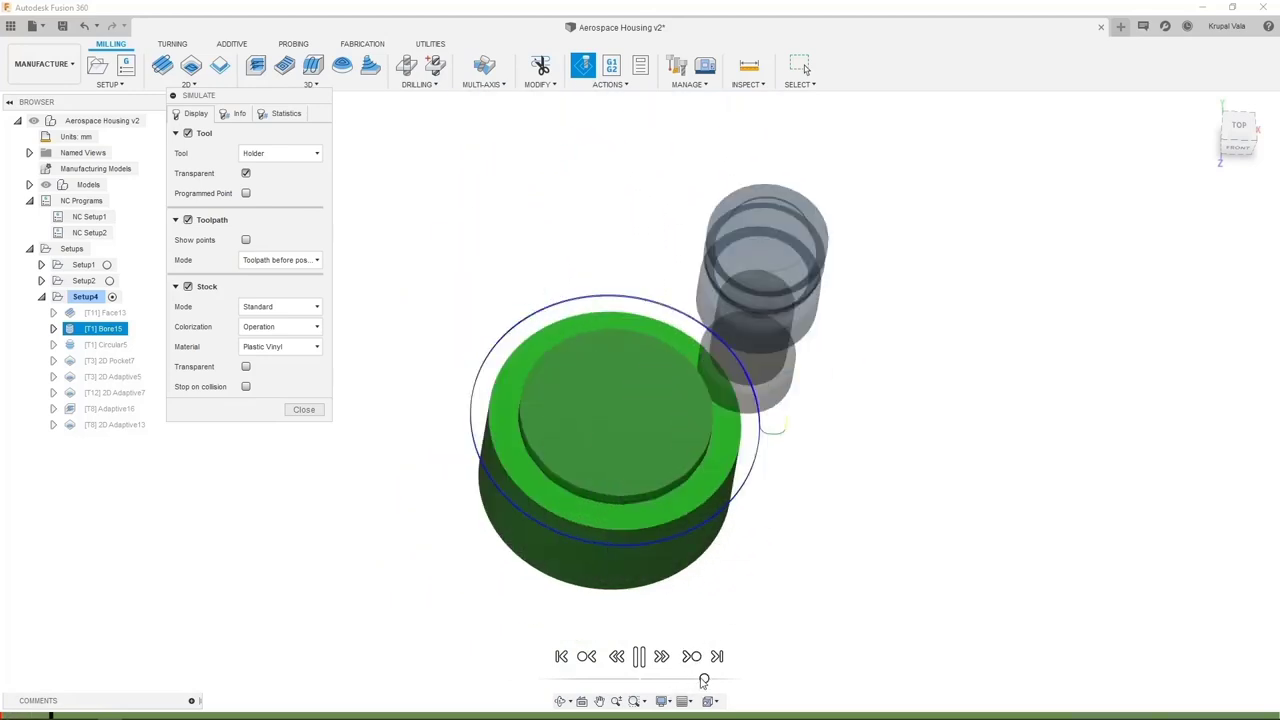
left_click(312, 411)
left_click(284, 408)
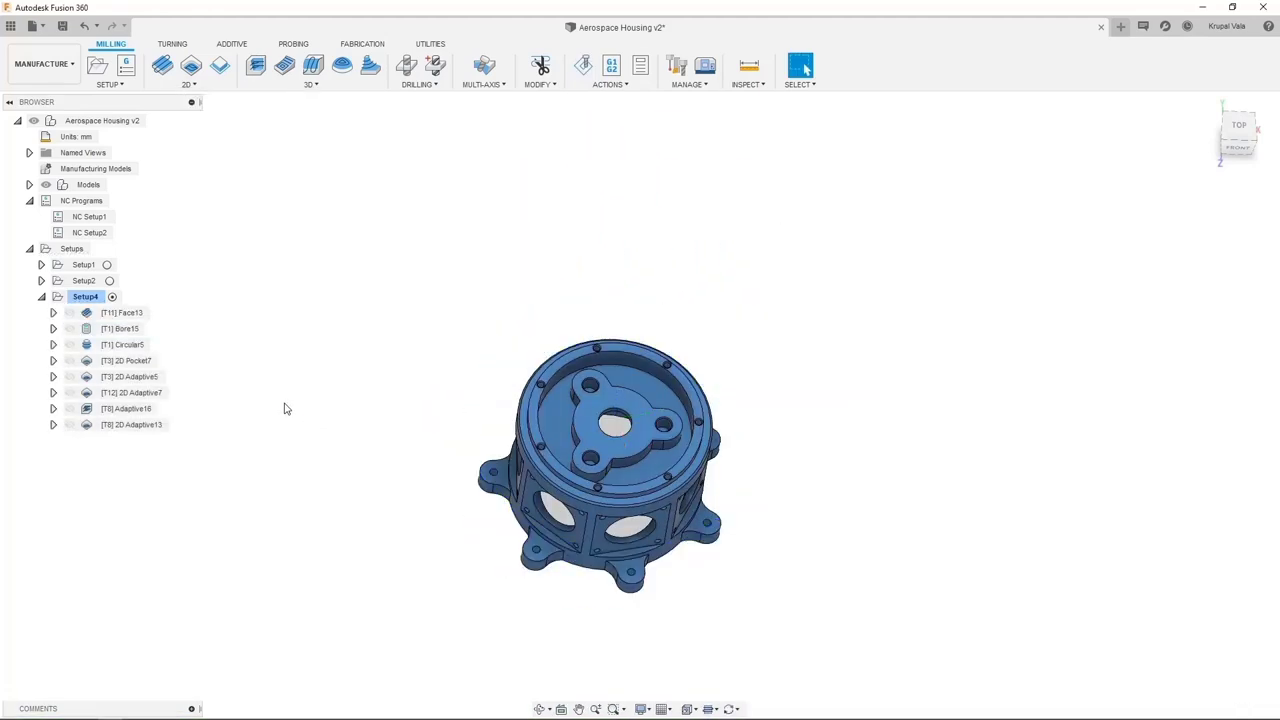
Step: Start a Drill operation in Setup4 and assign the #4 Ø3.2 mm drill with 32 mm flute length as its tool
left_click(410, 67)
scroll(631, 333, "up", 8)
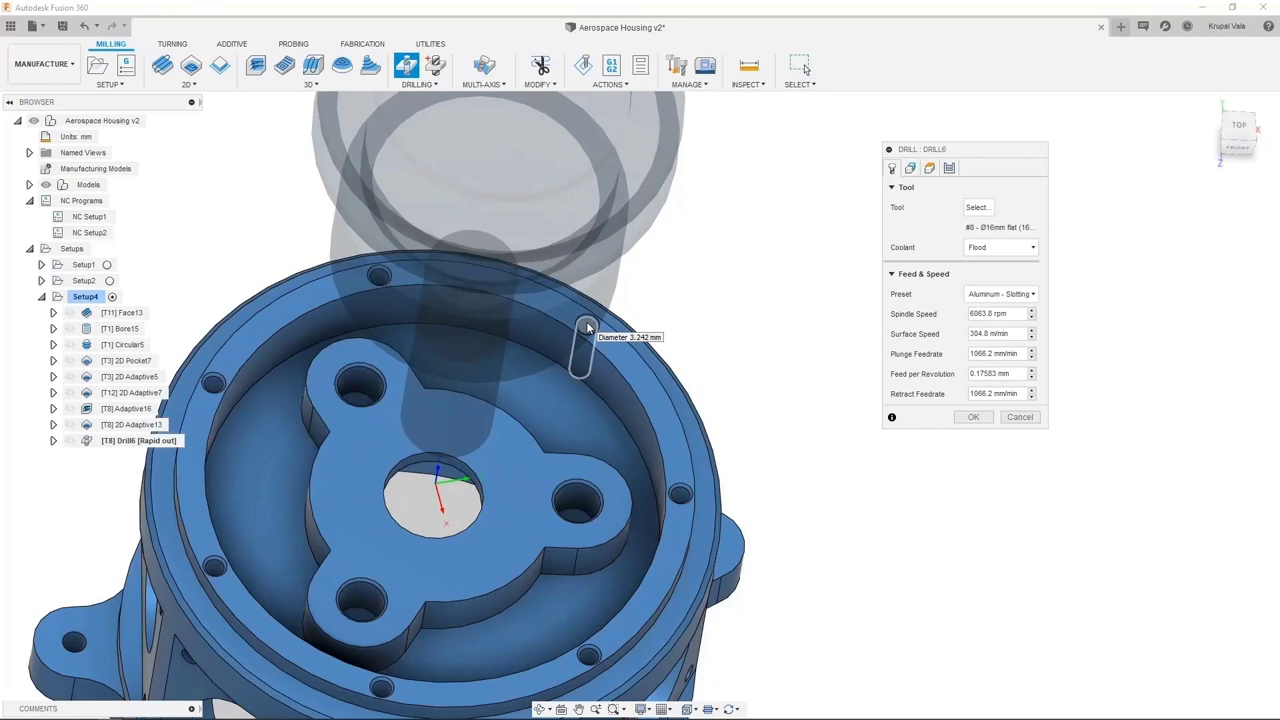
left_click(986, 209)
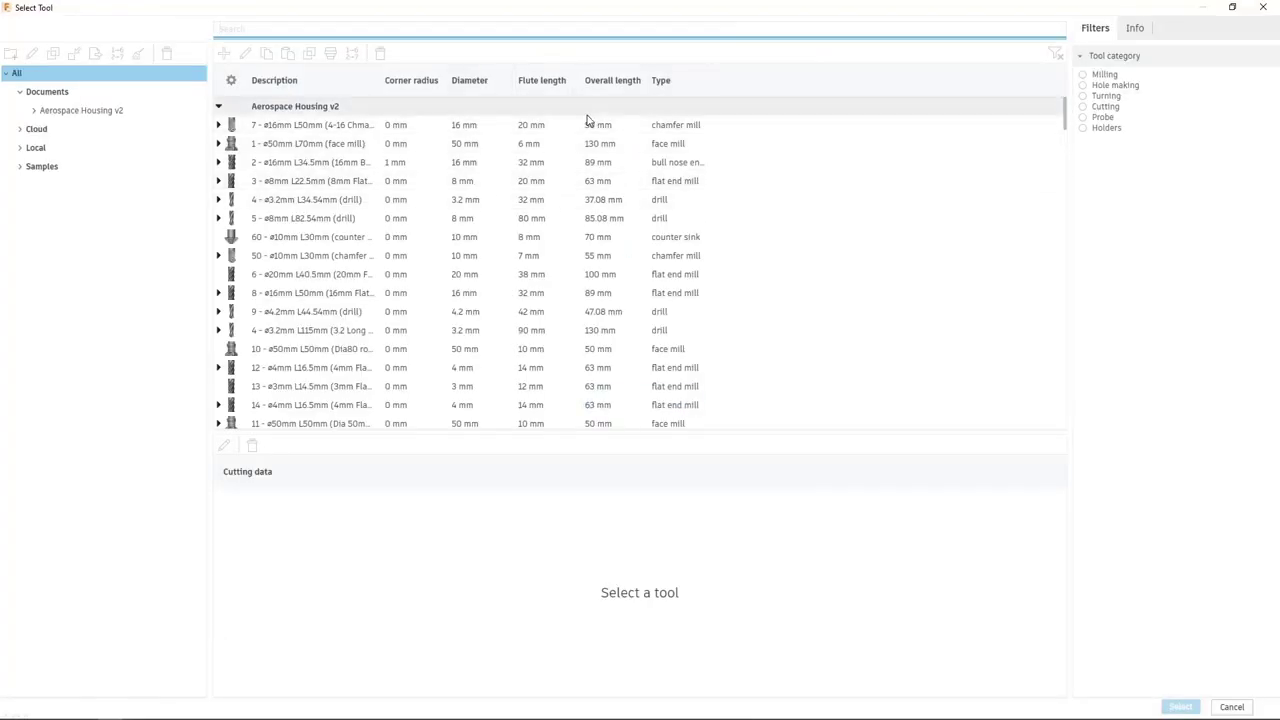
left_click(663, 83)
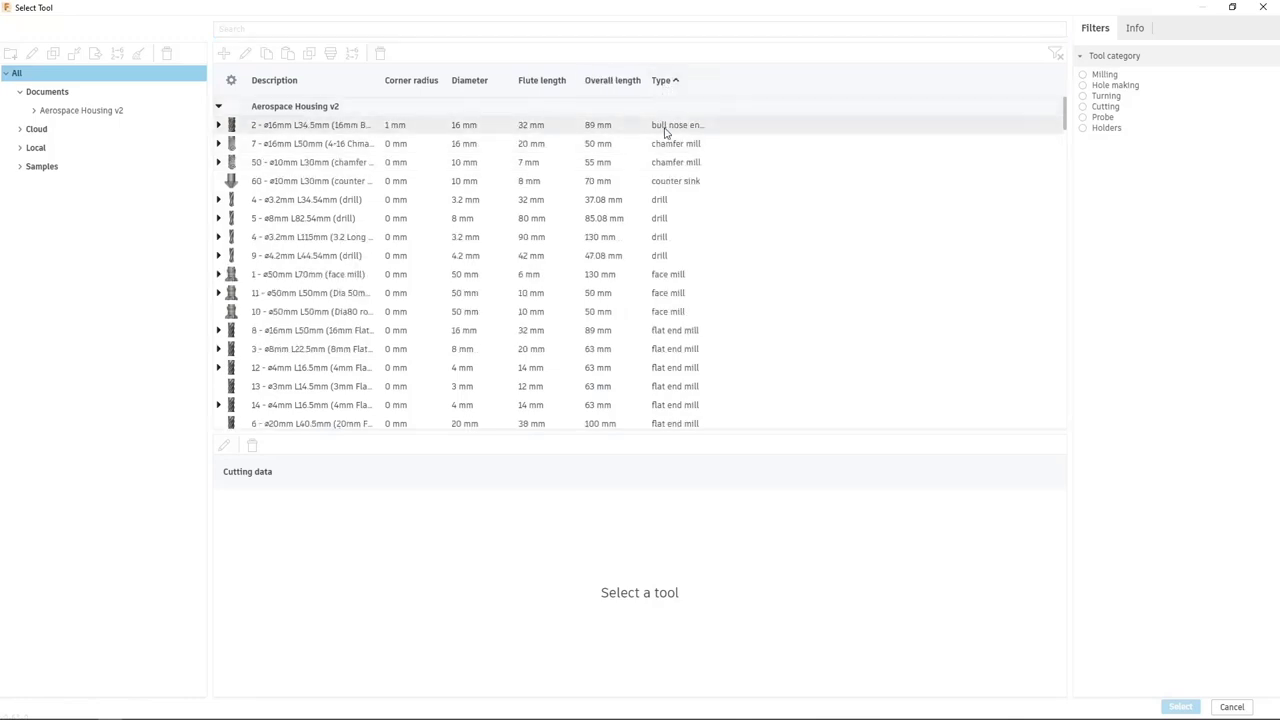
double_click(663, 200)
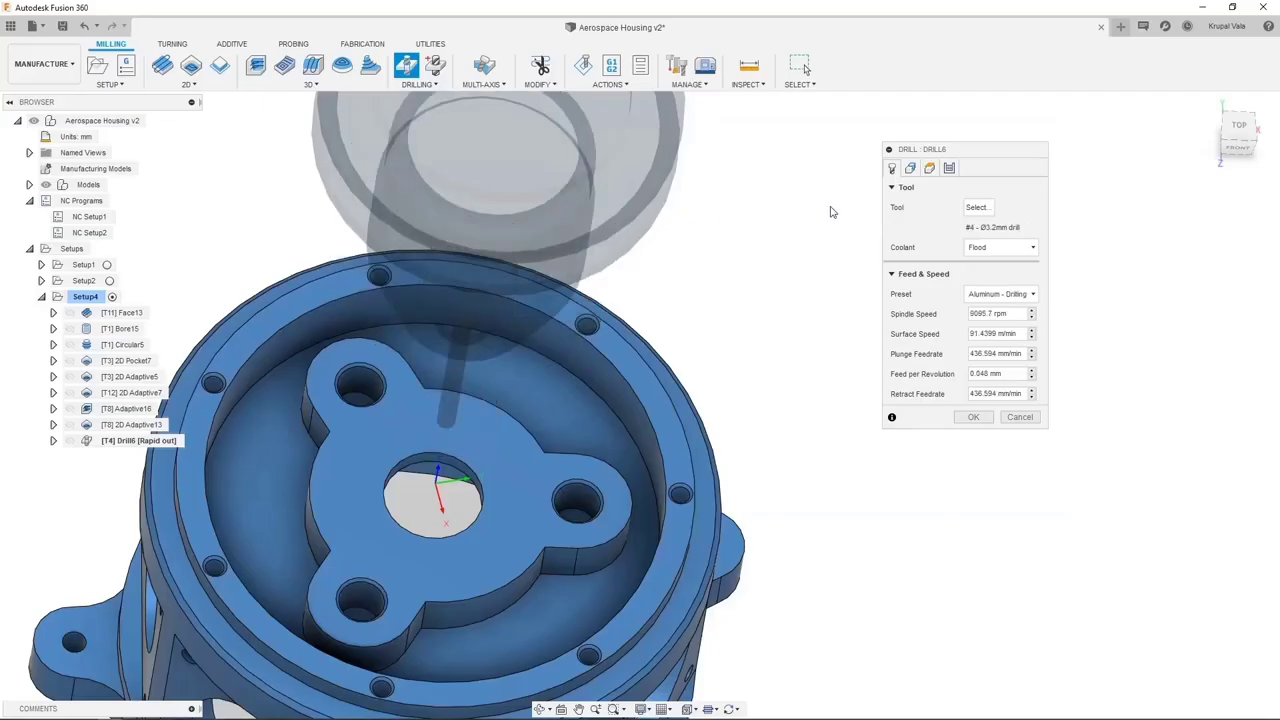
Step: Select the face of one small hole in the upper rim as drilling geometry and include all holes of the same diameter
left_click(910, 169)
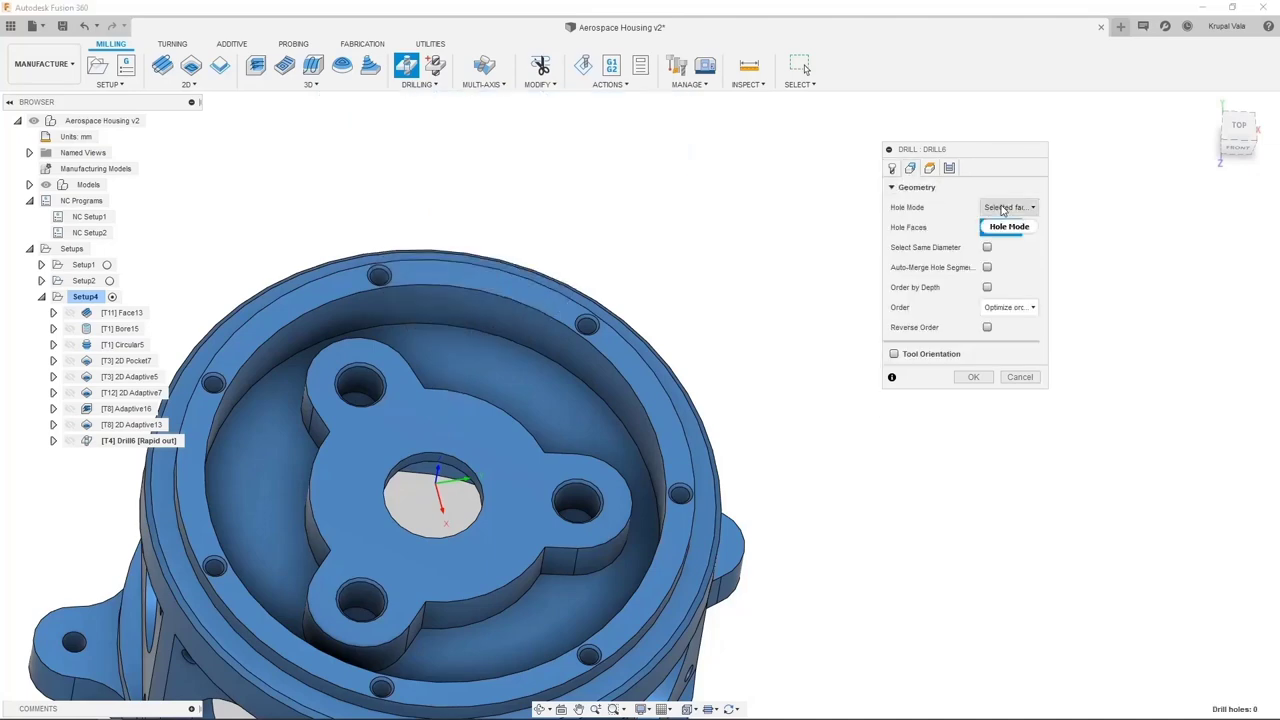
scroll(586, 343, "up", 5)
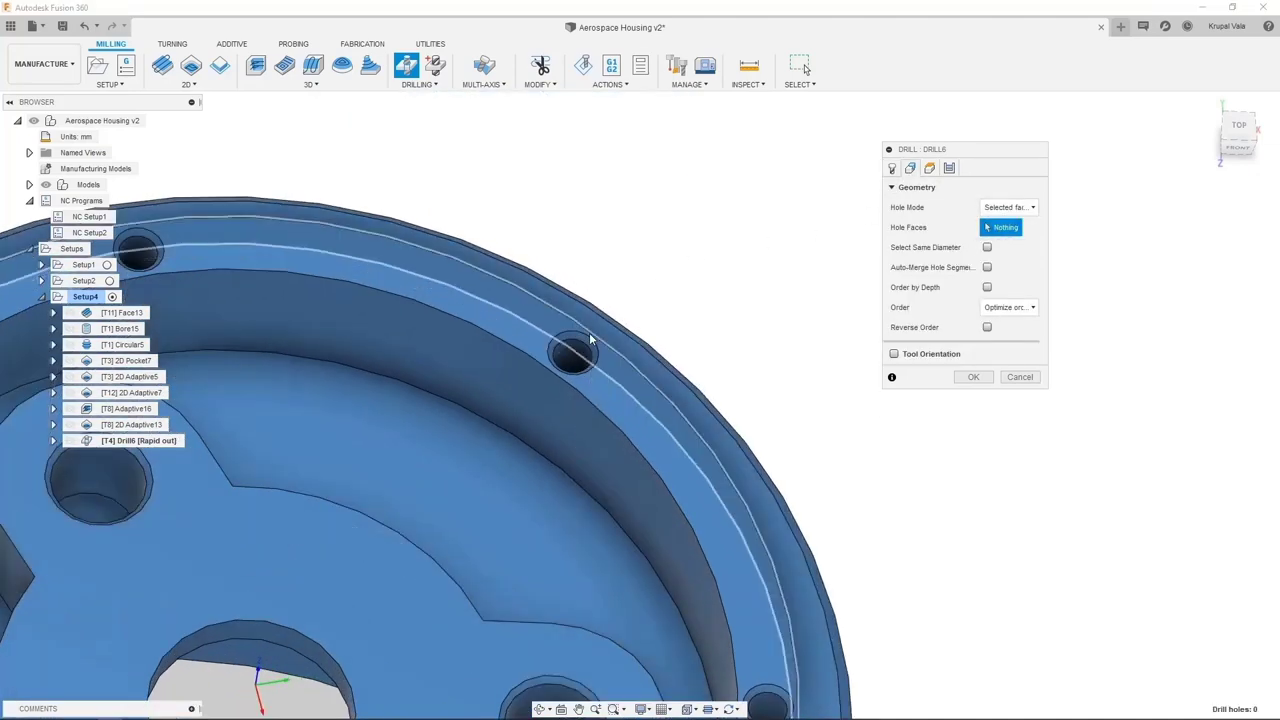
left_click(575, 352)
scroll(575, 352, "down", 5)
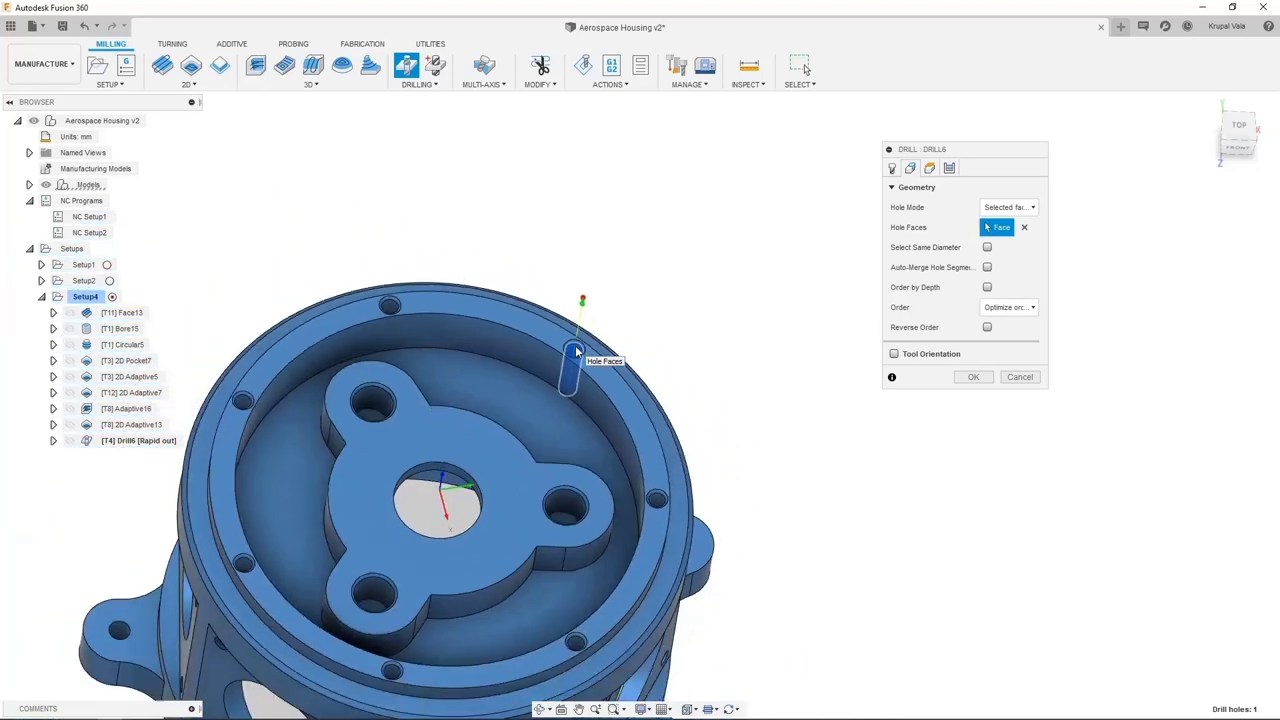
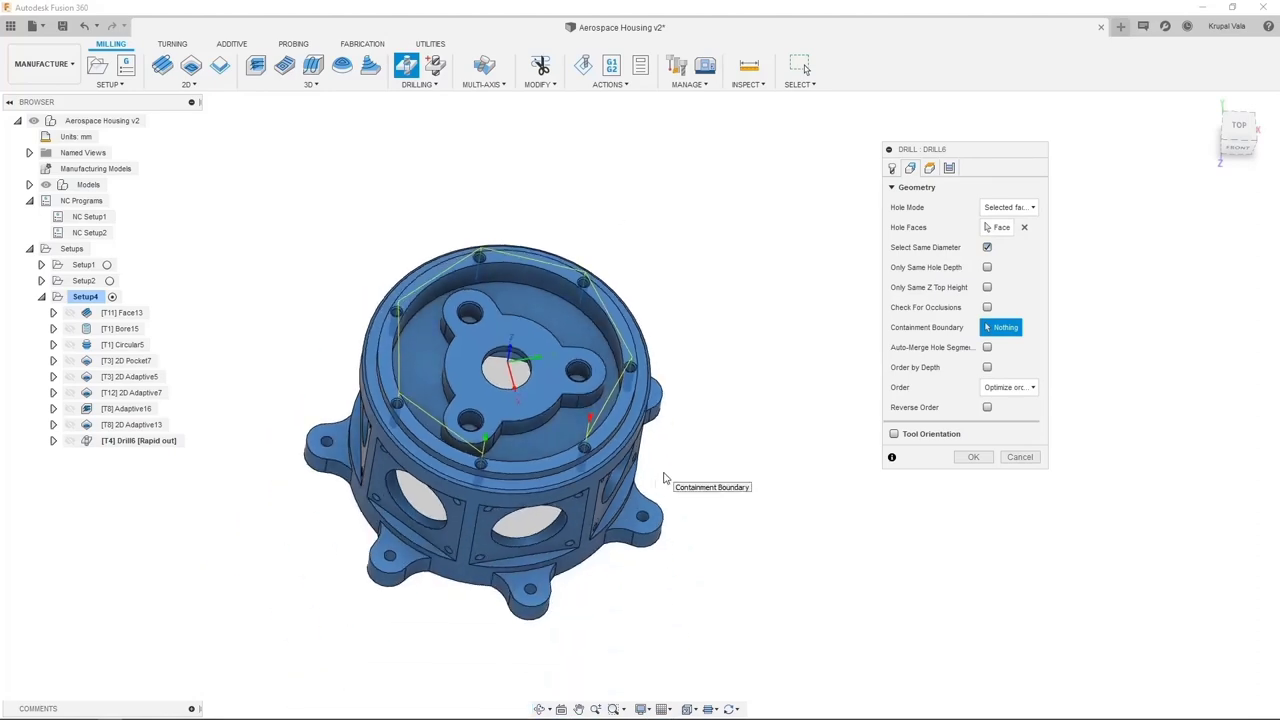
Step: Enable Auto-Merge Hole Segments so the rim holes' chamfers are included, and check the hole depth and top in the front view
middle_click_drag(708, 424, 694, 366, "shift")
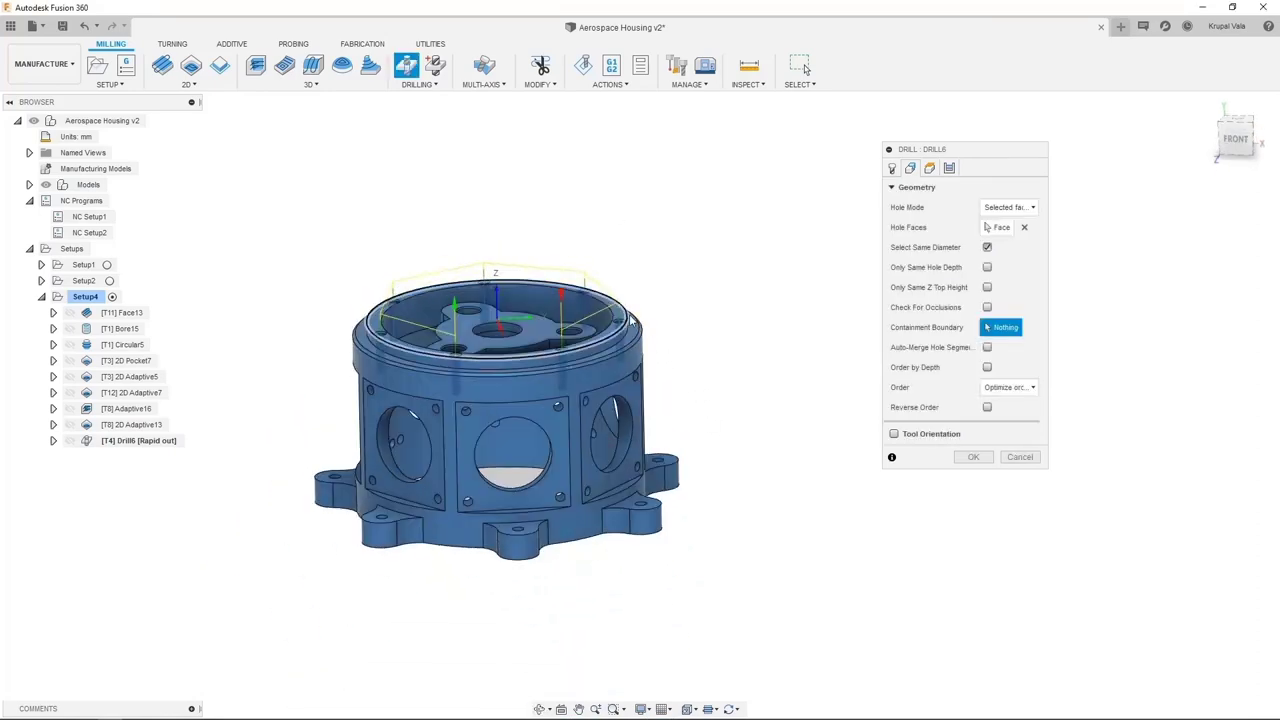
scroll(617, 307, "up", 6)
scroll(617, 307, "up", 5)
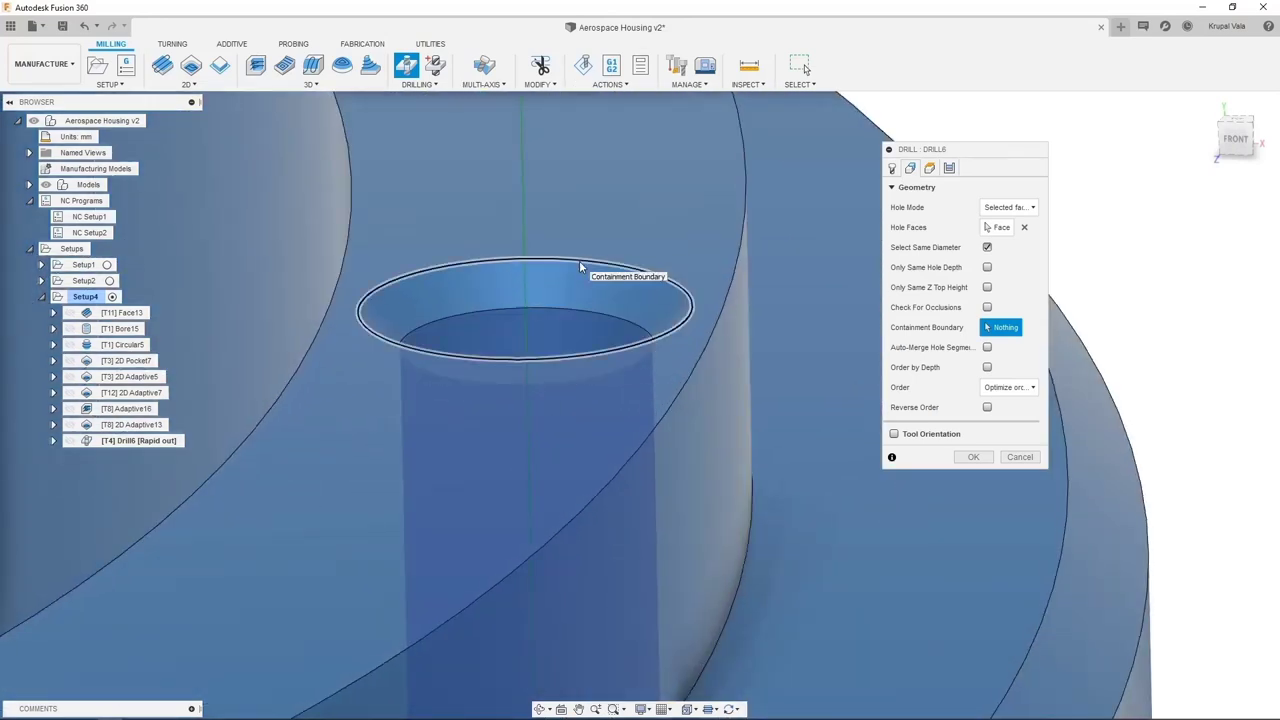
left_click(987, 348)
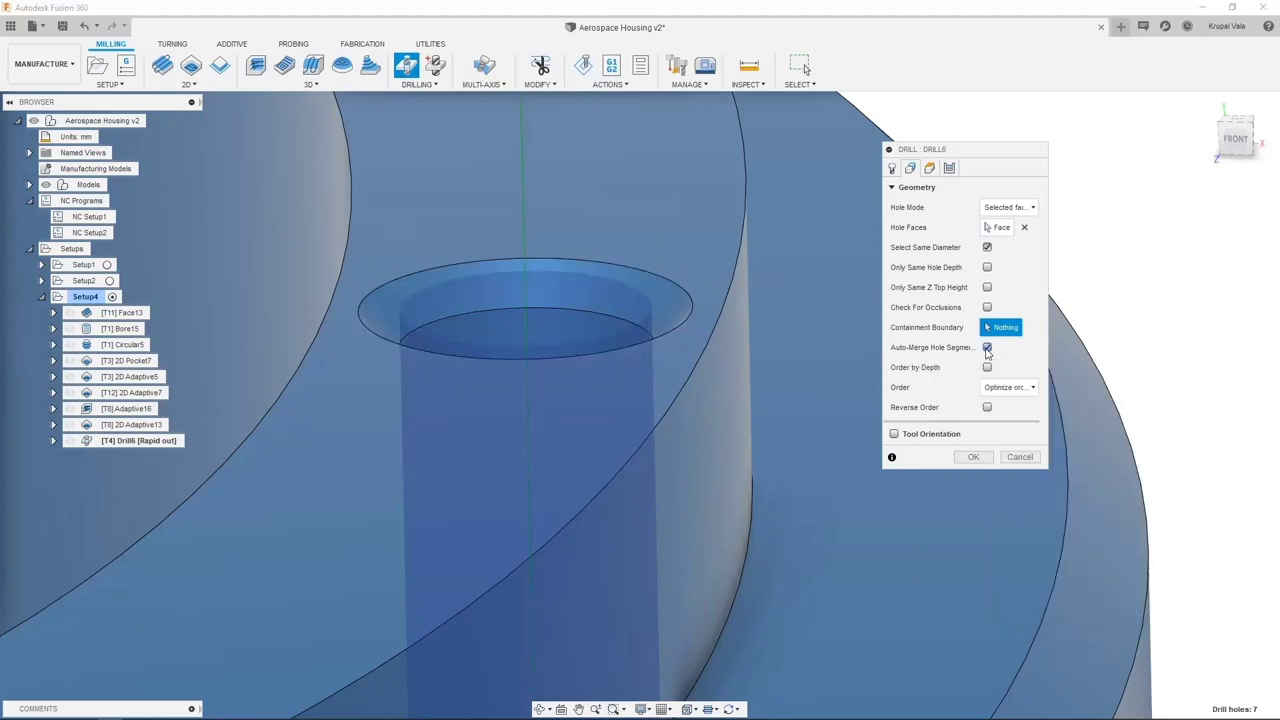
left_click(1237, 139)
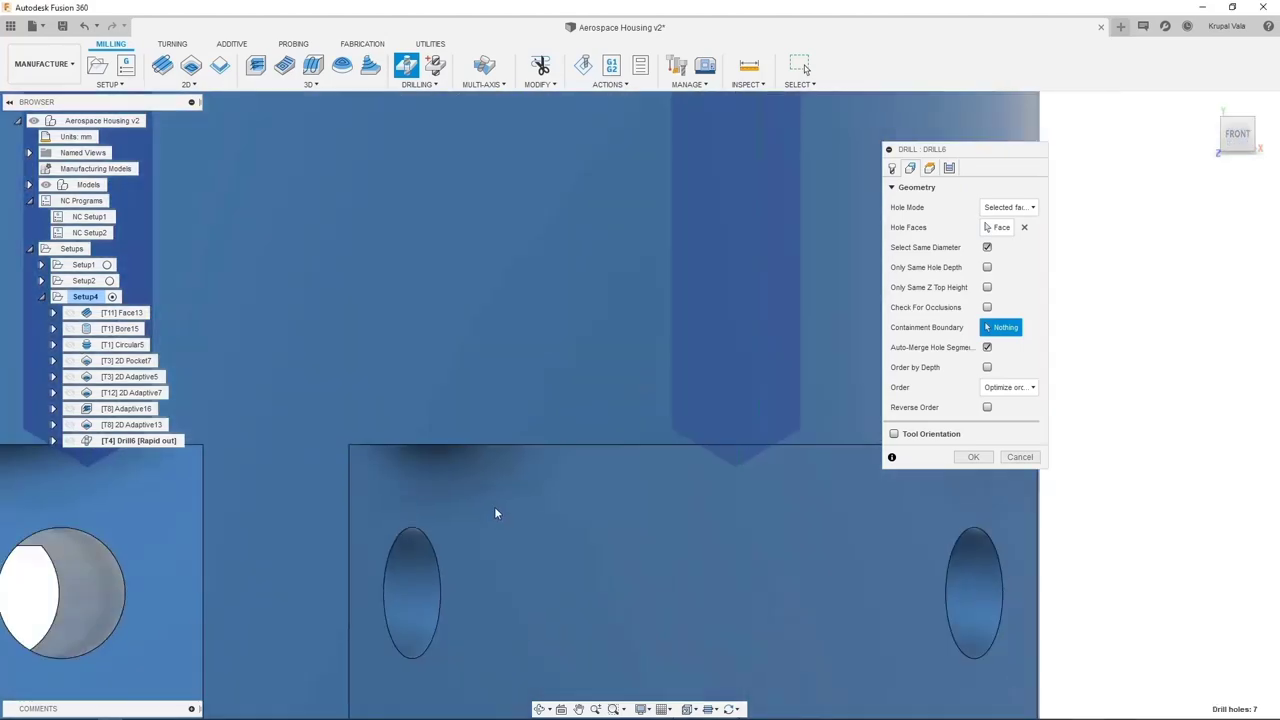
scroll(580, 314, "down", 5)
scroll(589, 371, "up", 8)
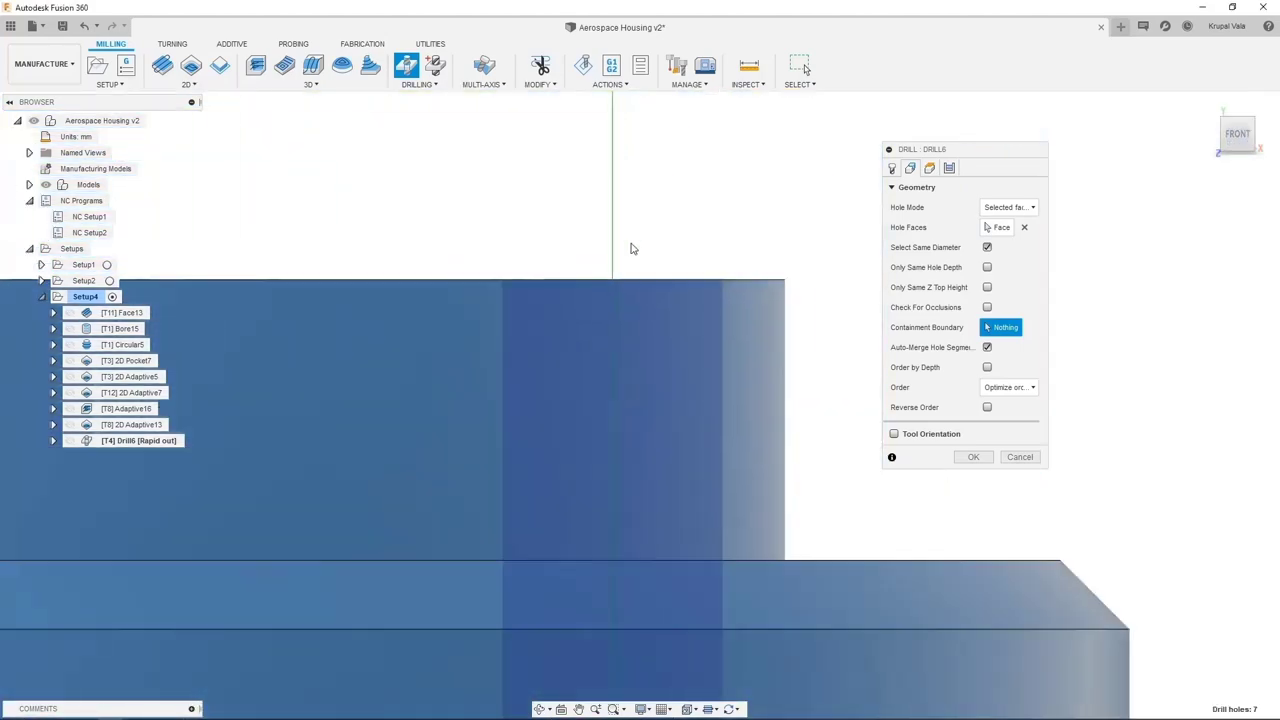
Step: Review the available drilling cycles, keep Drilling - rapid out, and generate the rim-hole drilling toolpath
left_click(949, 168)
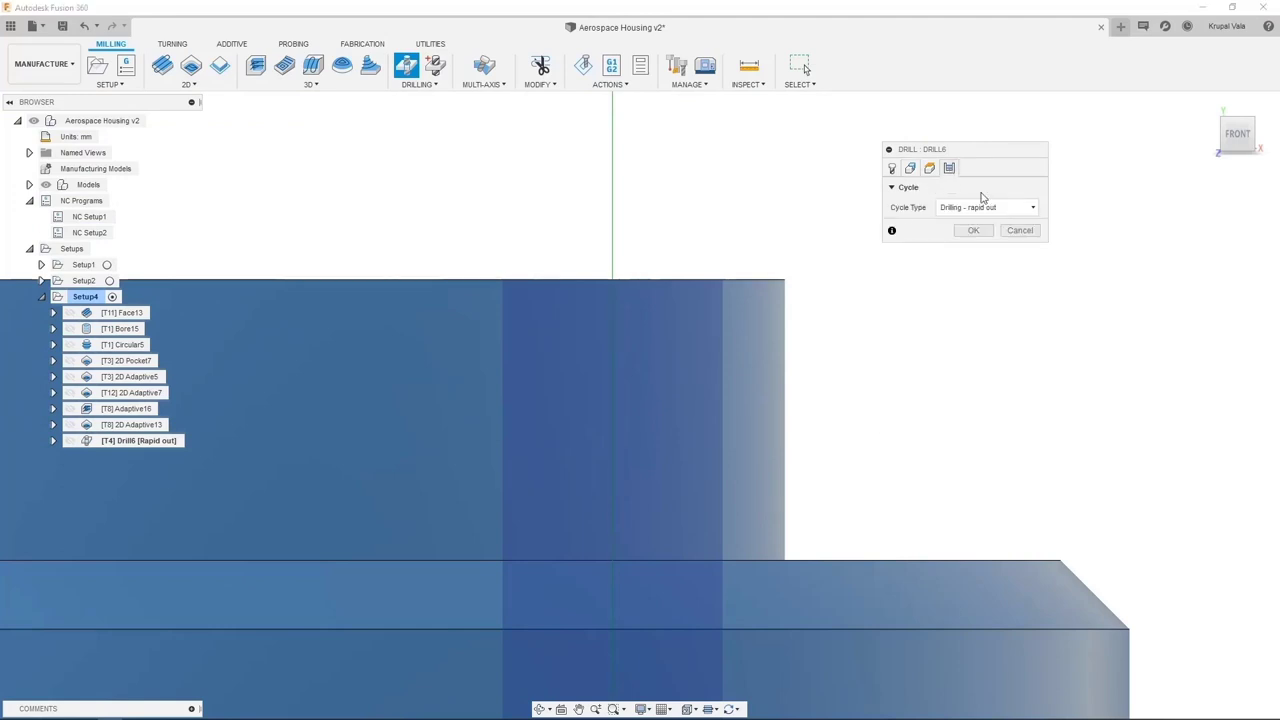
left_click(1027, 212)
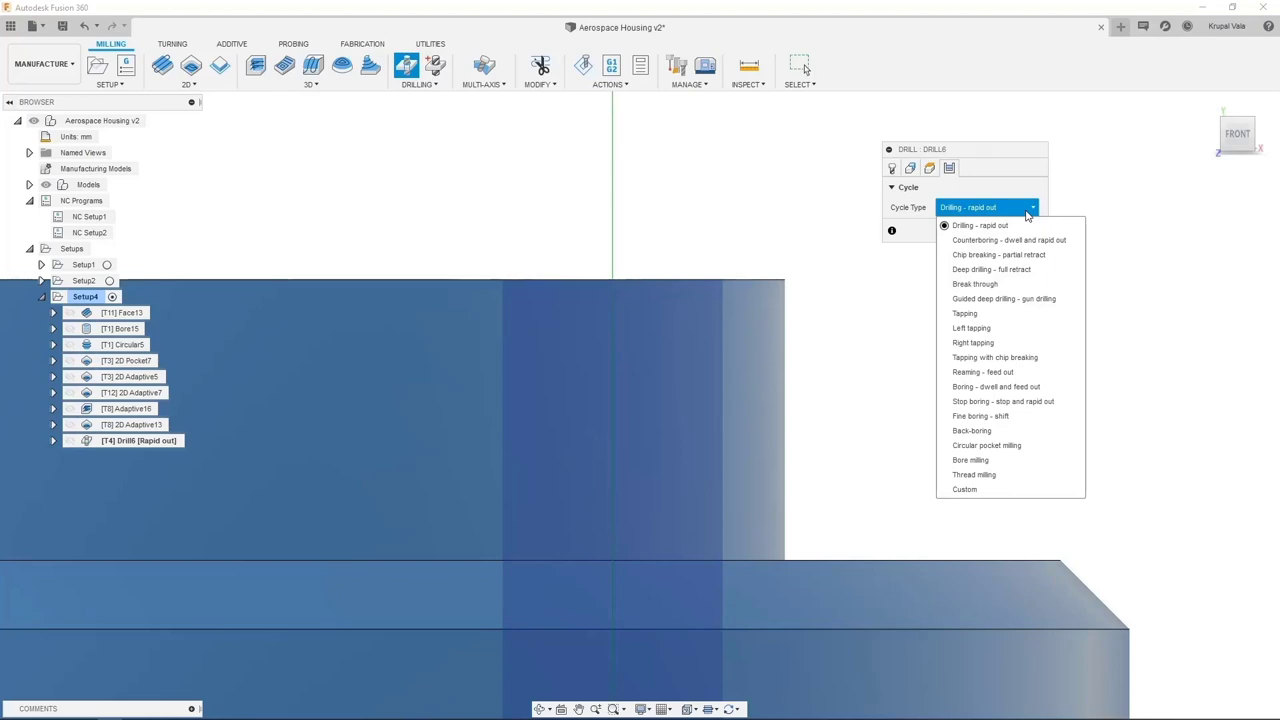
left_click(1027, 212)
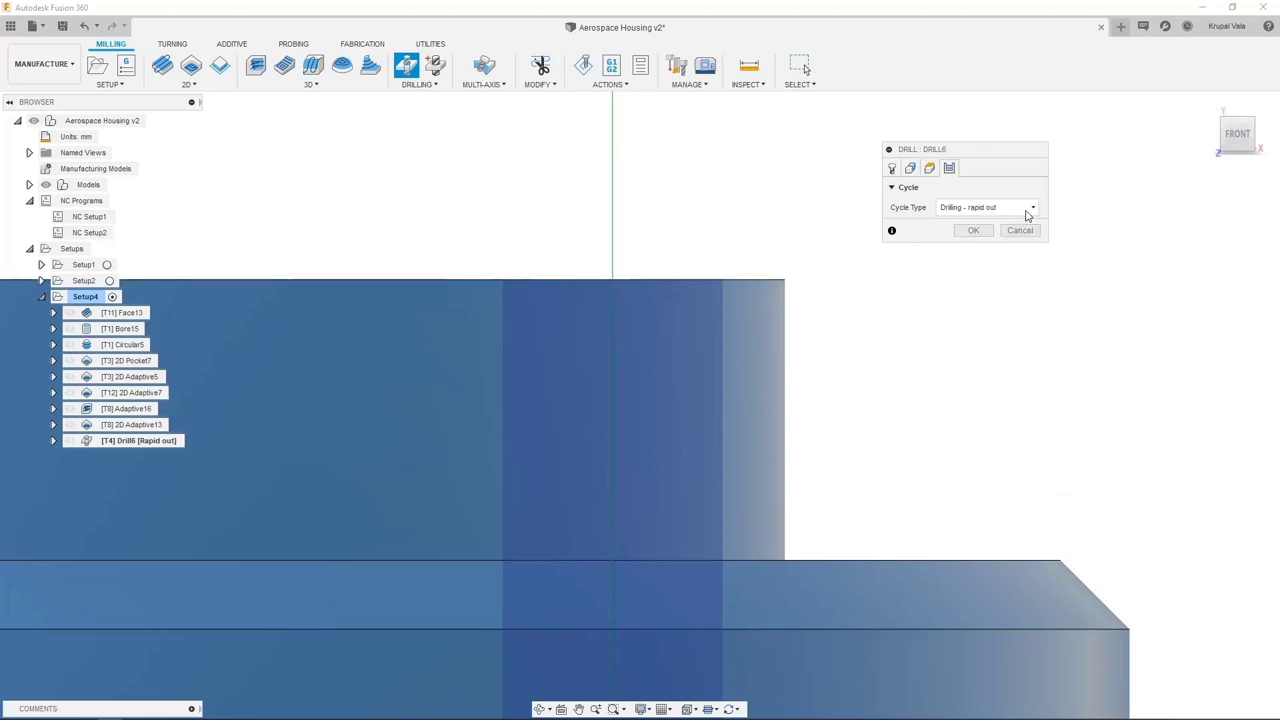
left_click(973, 230)
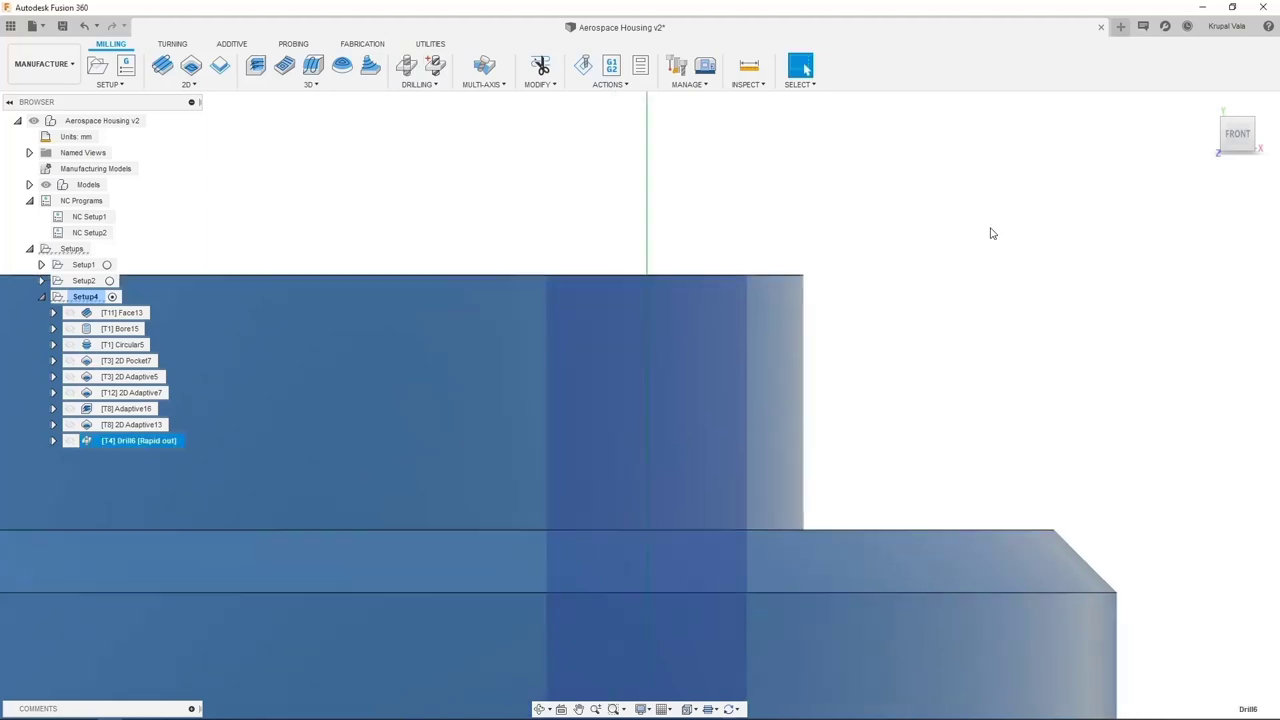
left_click(1209, 107)
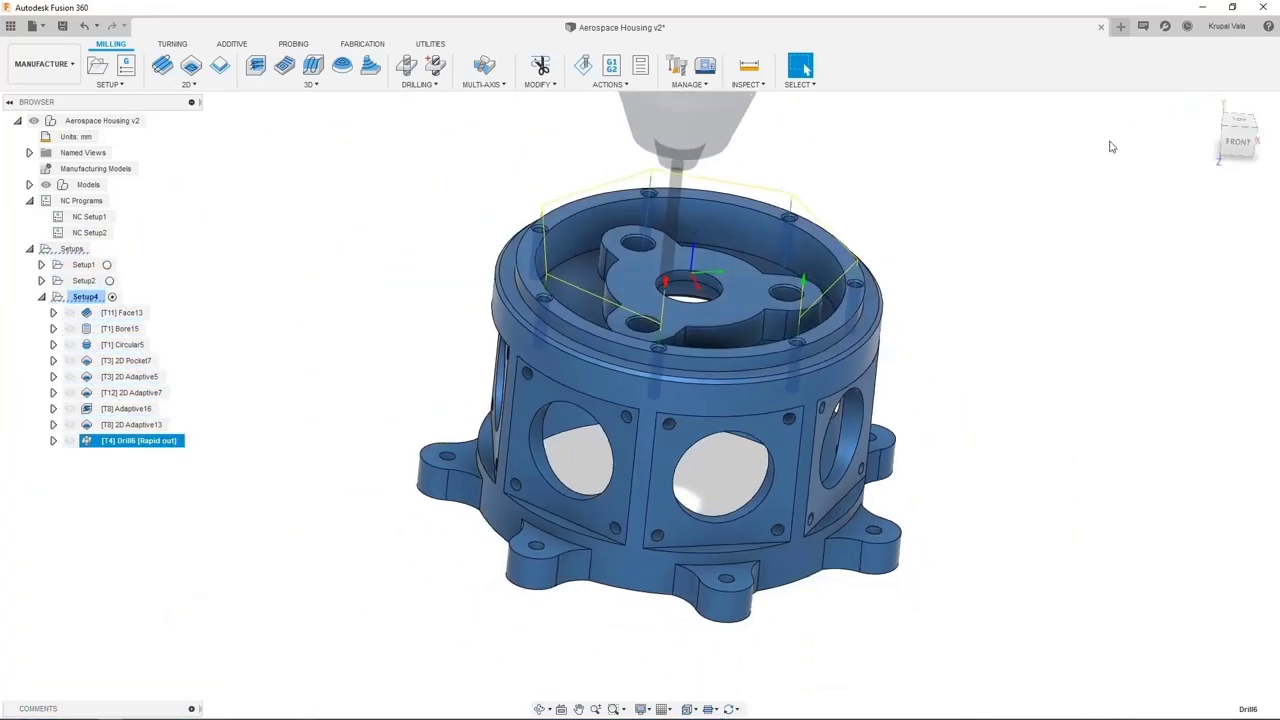
left_click(1045, 179)
Step: Create a 2D Chamfer operation on the upper edge of the central bore using the #50 Ø10 mm 45° chamfer mill
left_click(180, 88)
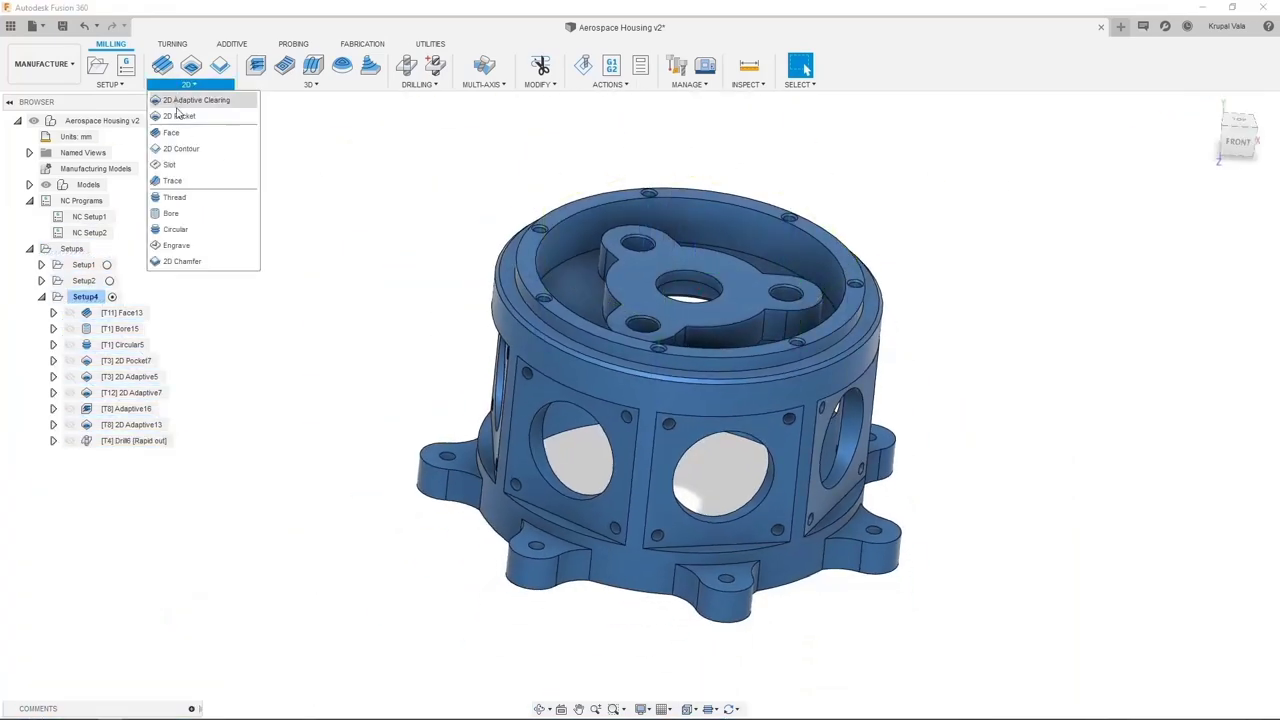
left_click(181, 262)
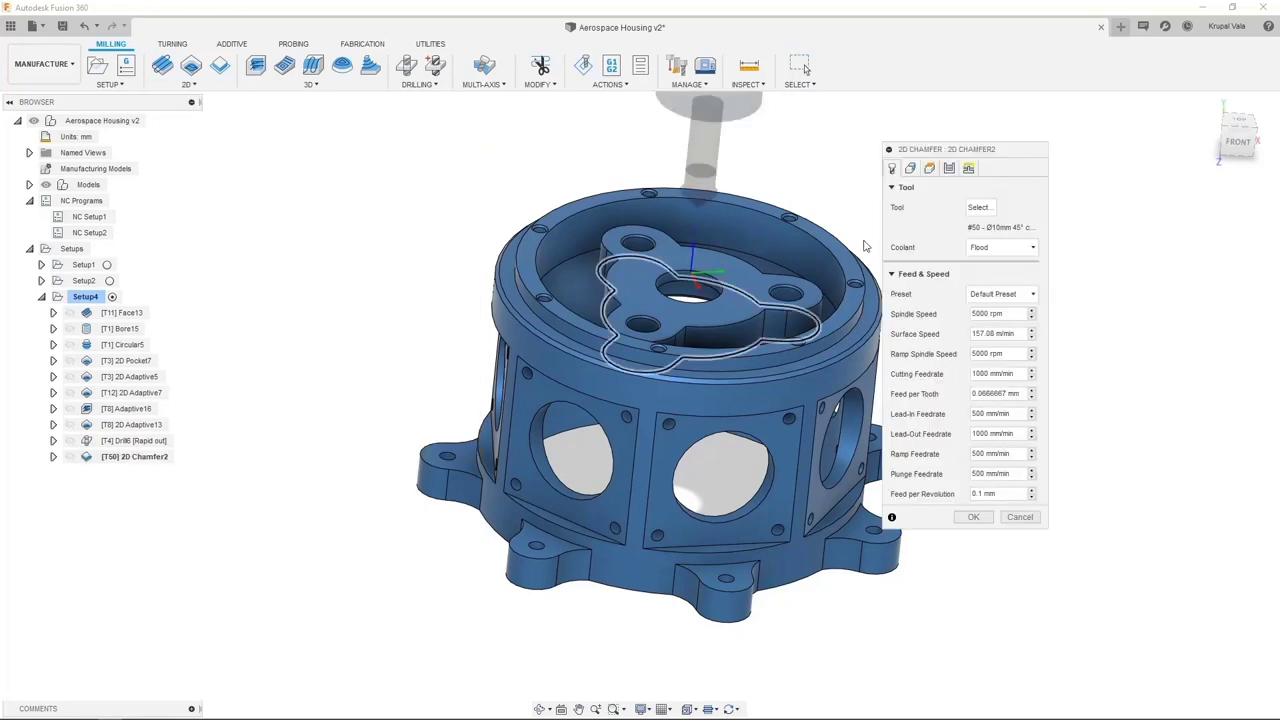
left_click(912, 168)
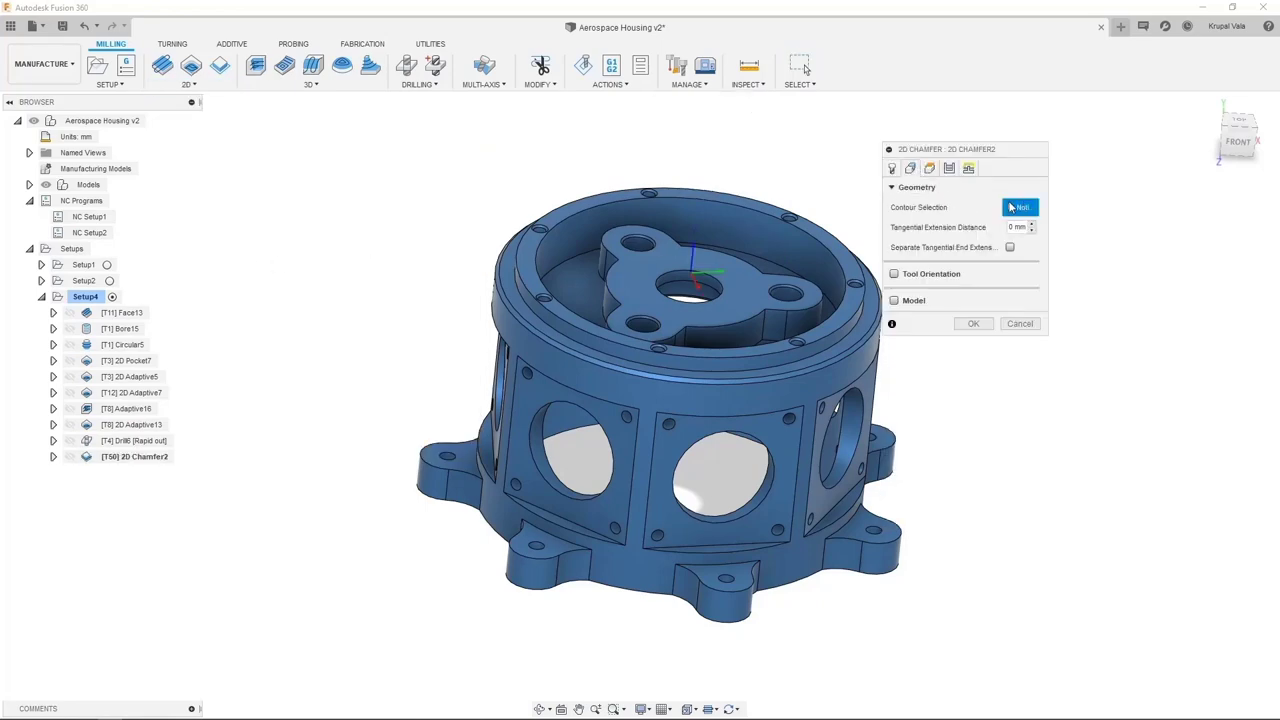
scroll(680, 282, "up", 4)
left_click(670, 280)
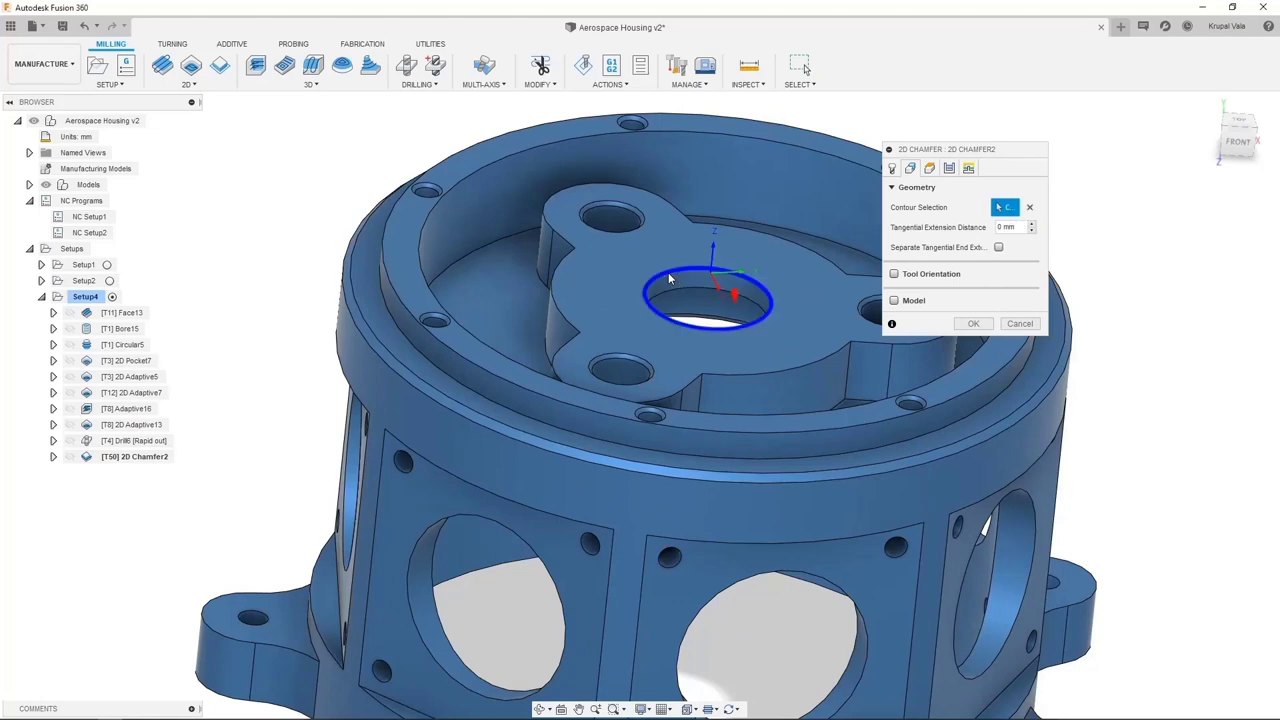
left_click(974, 324)
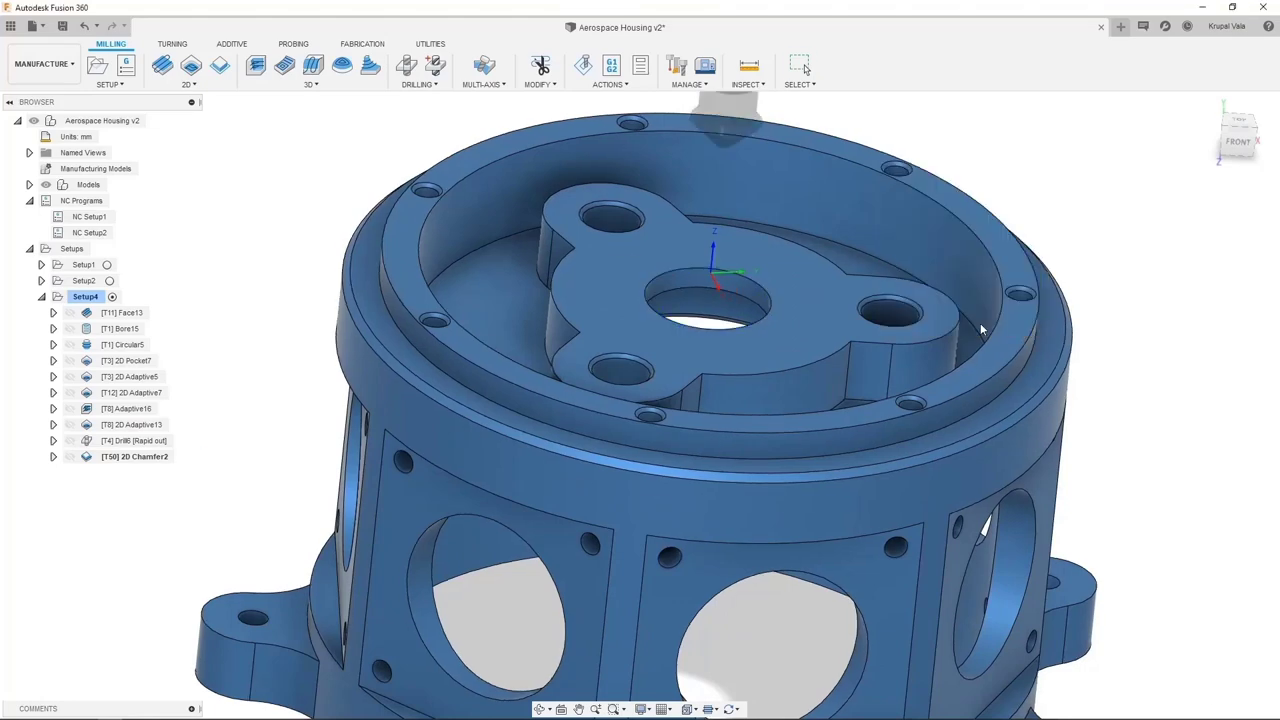
scroll(1036, 178, "down", 2)
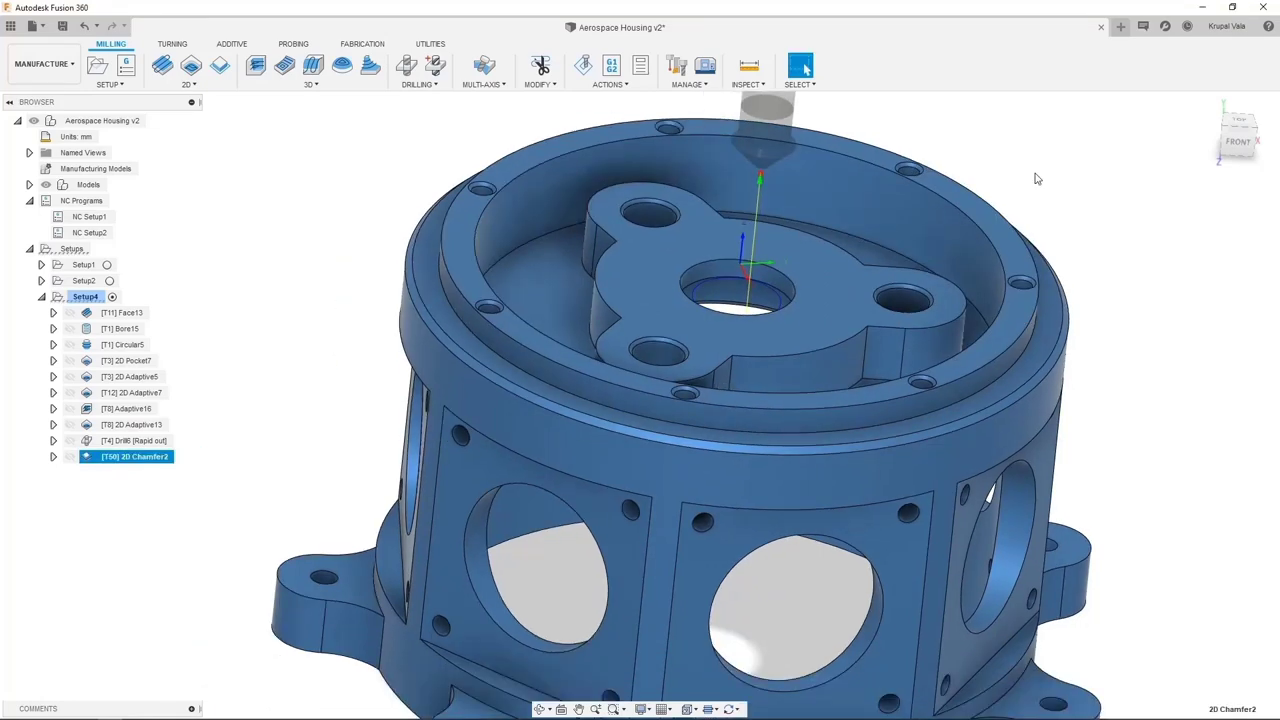
left_click(306, 251)
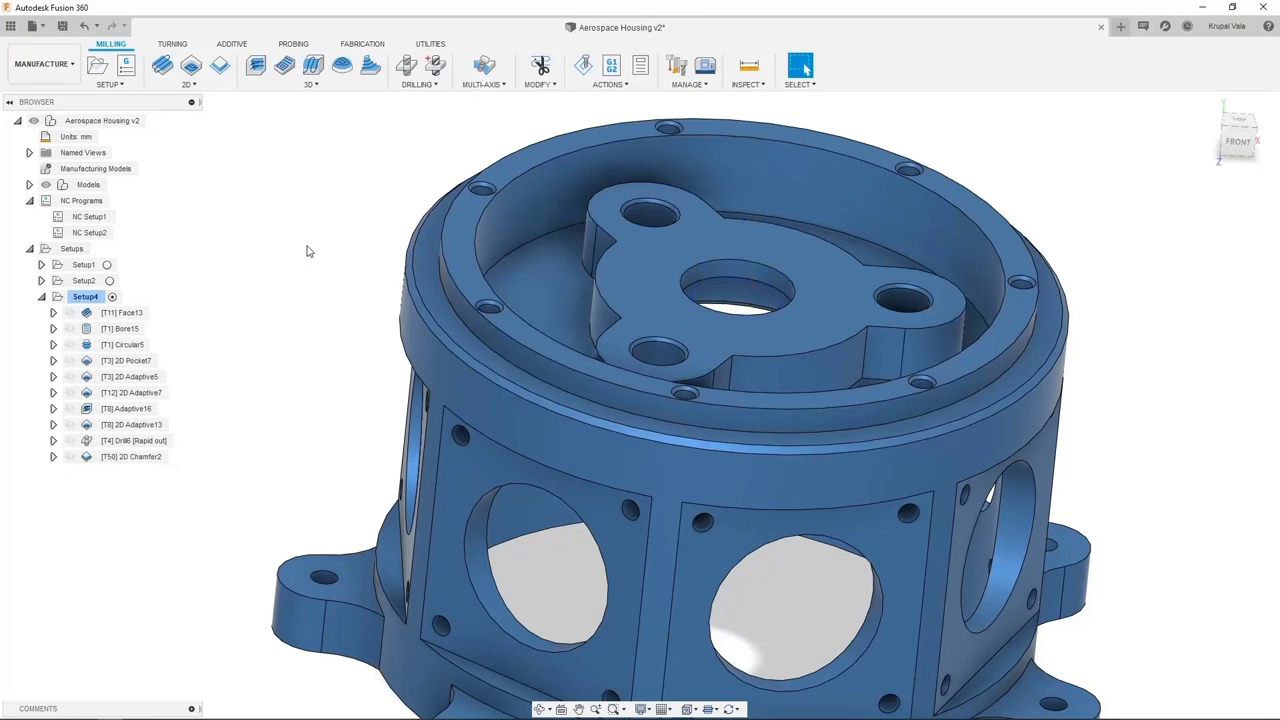
scroll(306, 251, "down", 3)
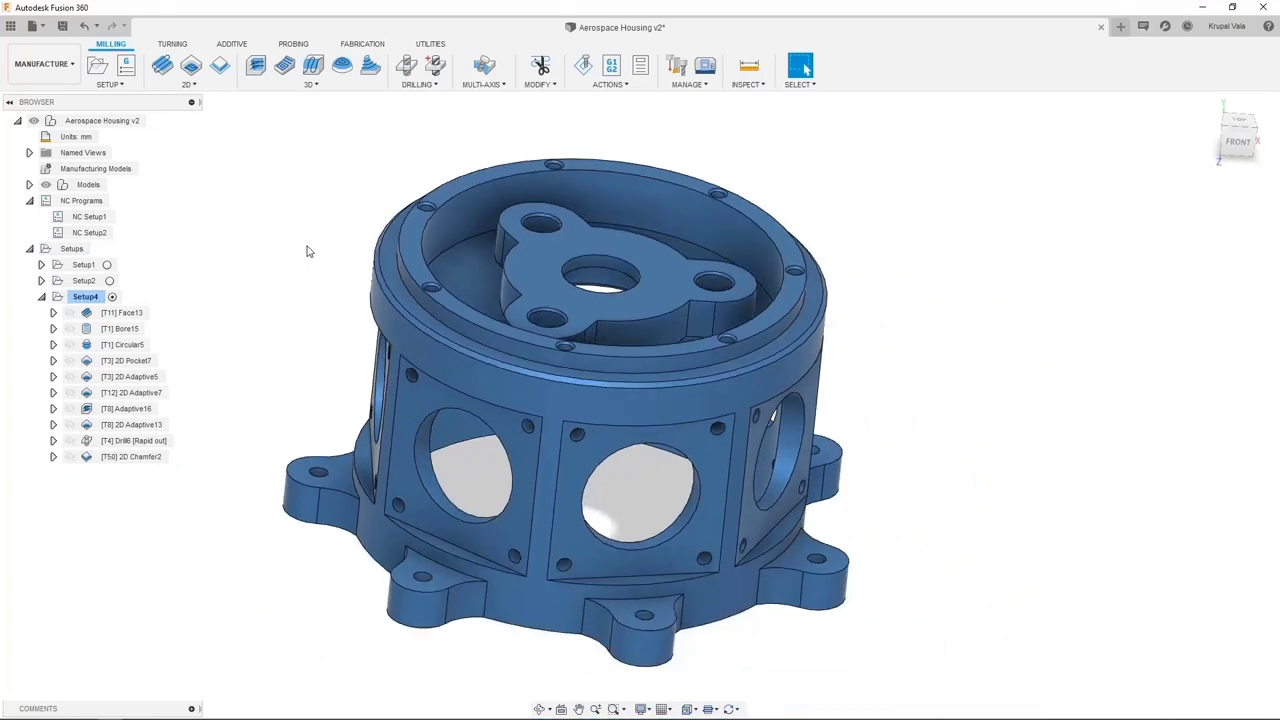
Step: Start a 3D Pocket Clearing operation and assign the #8 Ø16 mm flat end mill with 32 mm flute length
left_click(594, 449)
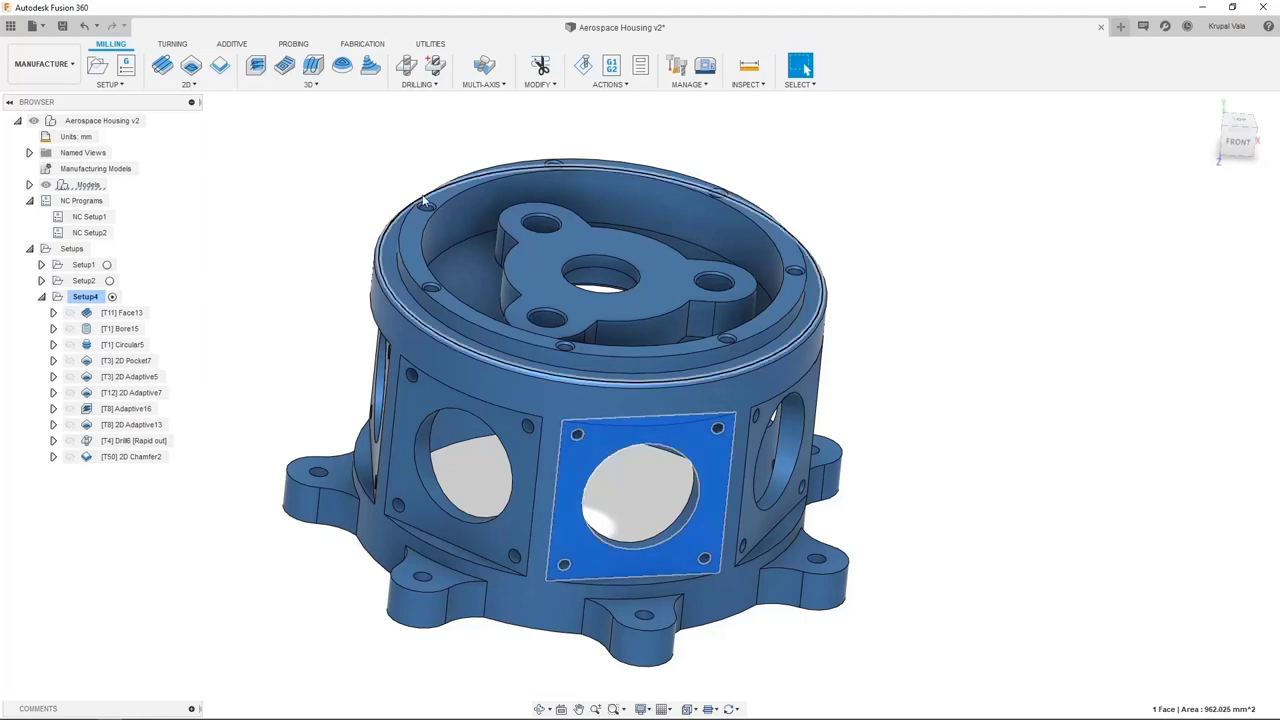
left_click(311, 85)
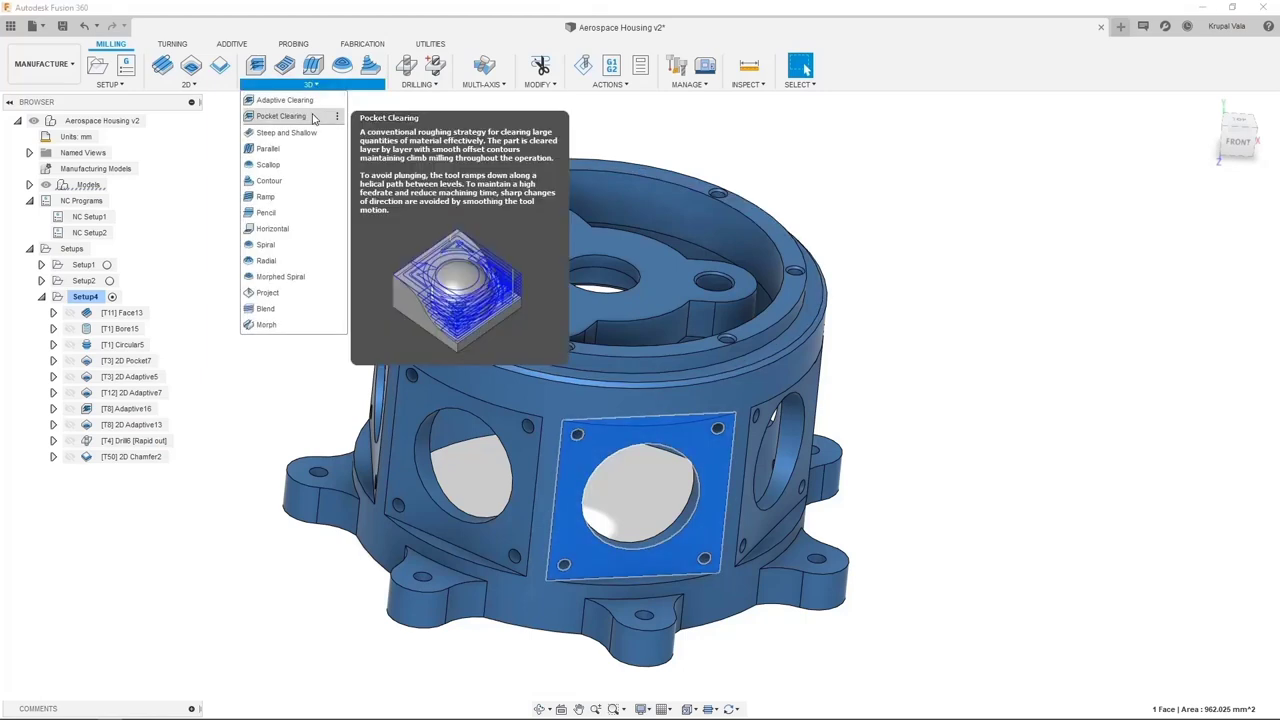
left_click(313, 116)
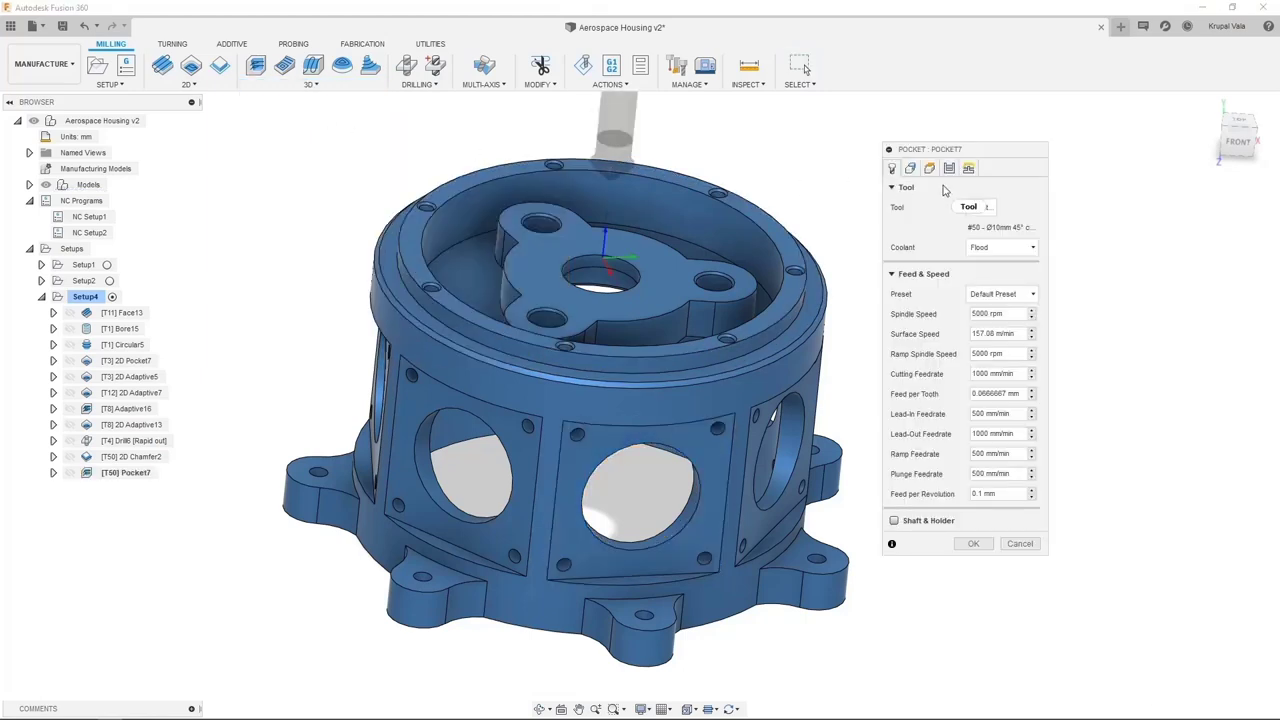
left_click(978, 207)
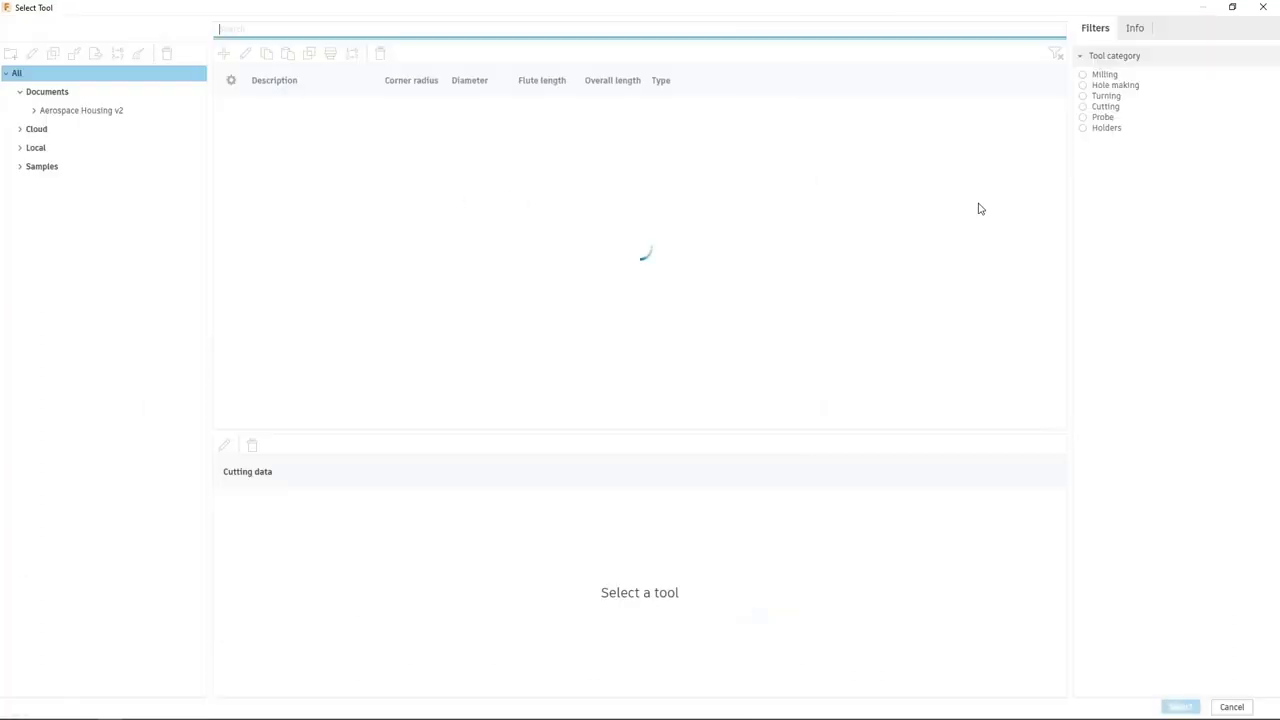
left_click(658, 82)
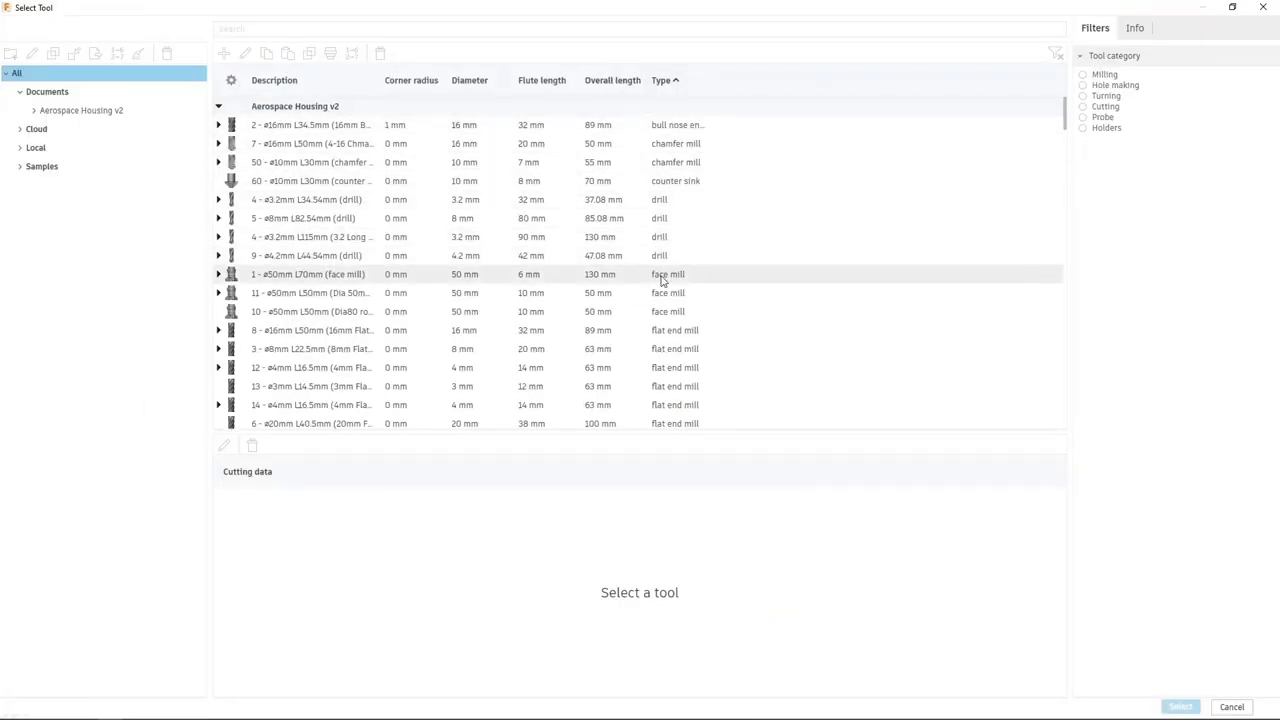
double_click(664, 332)
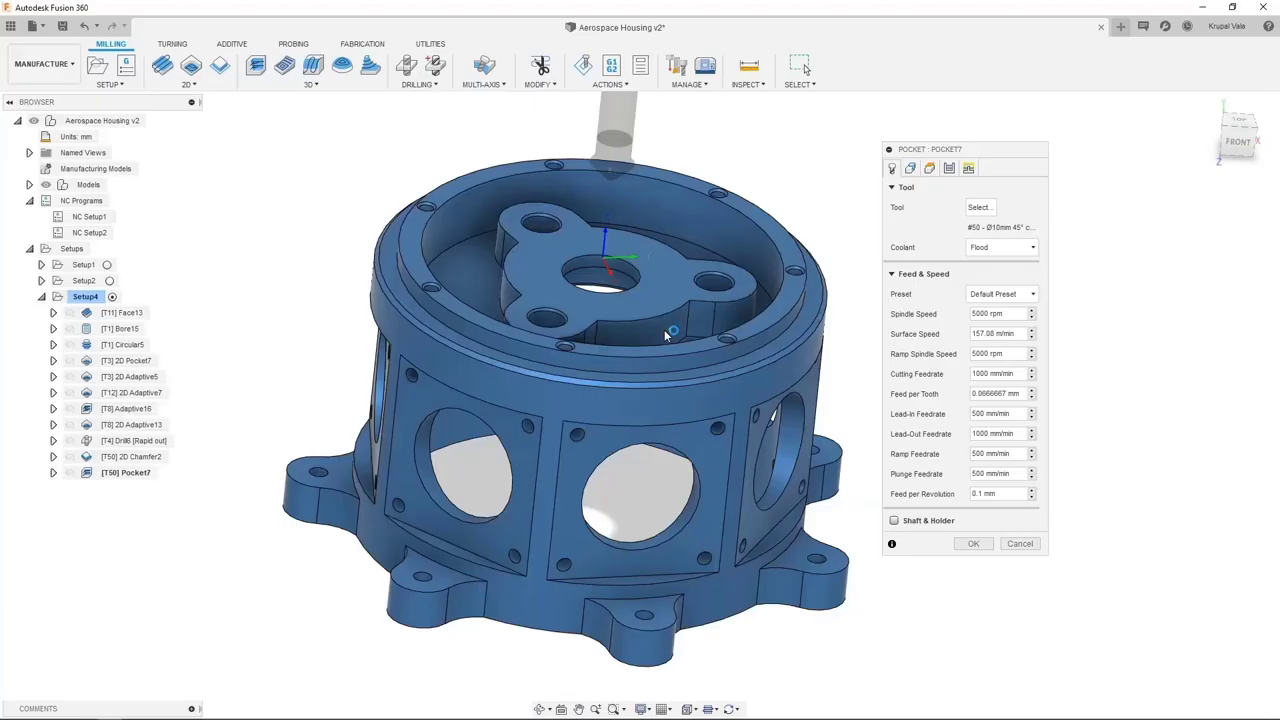
Step: Enable Tool Orientation for the pocket operation, taking the Z axis from a flat side face and the X axis from the bottom flange face
left_click(911, 168)
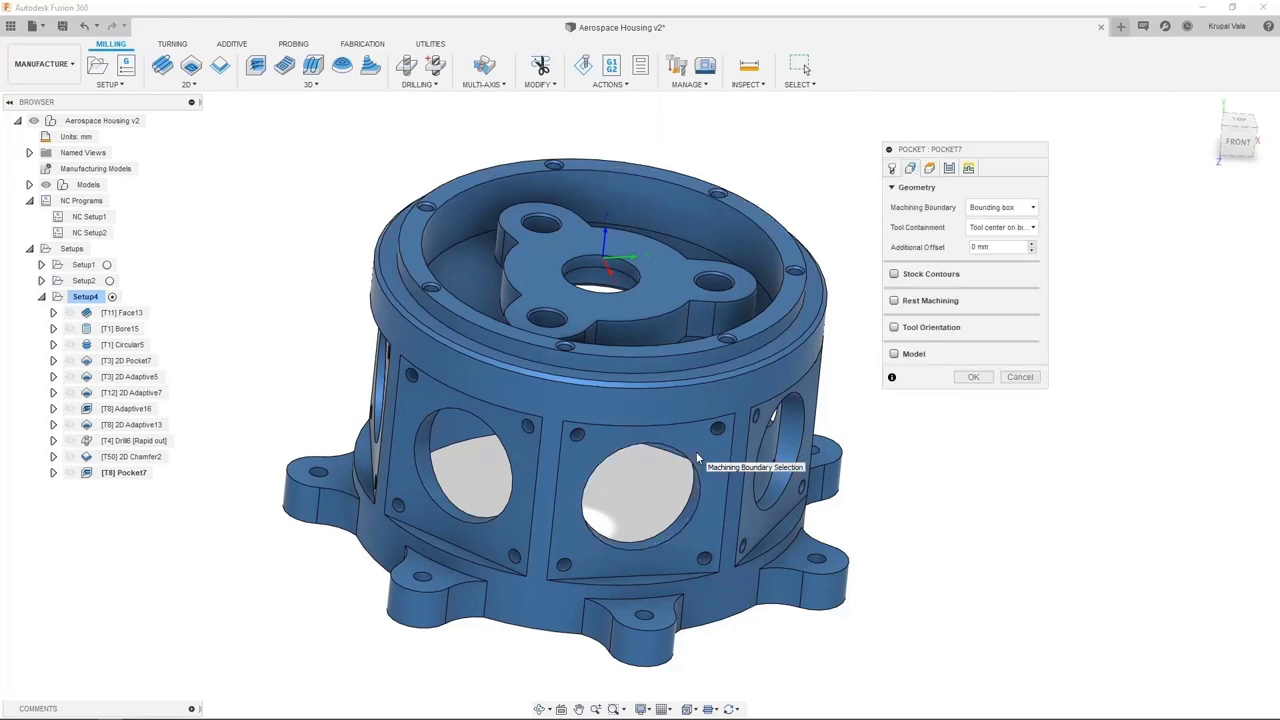
left_click(895, 332)
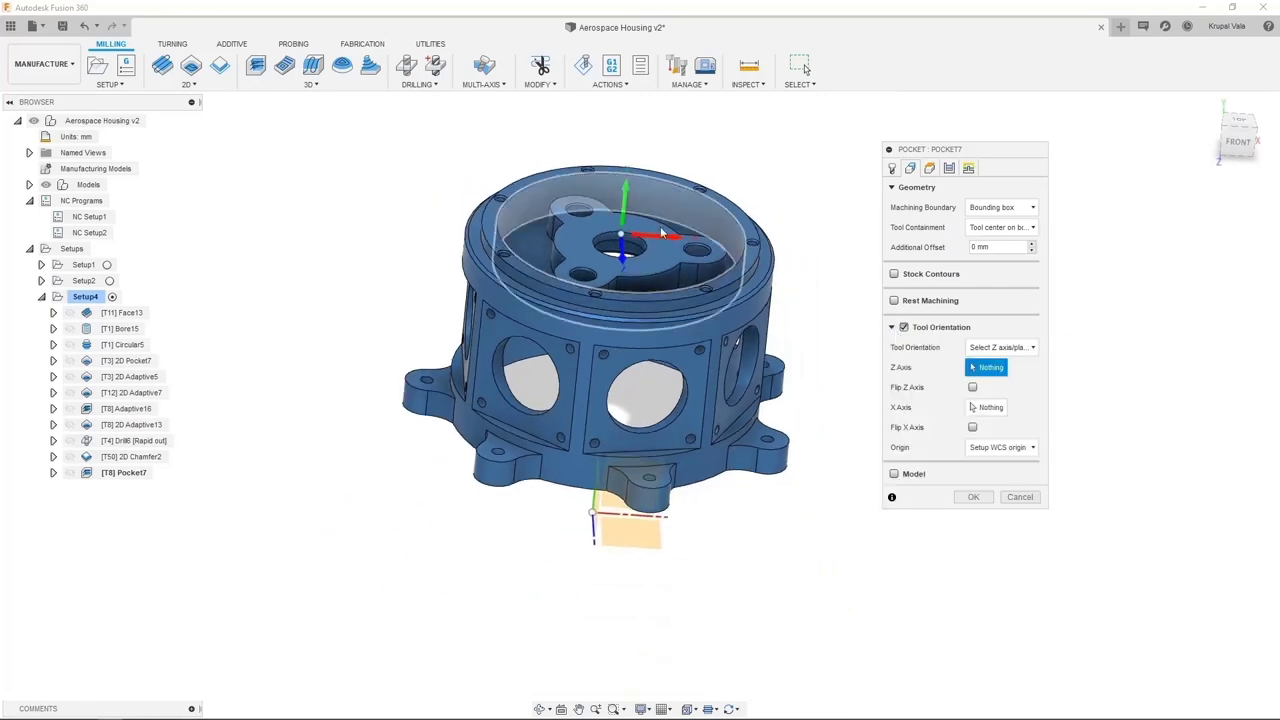
scroll(711, 358, "up", 3)
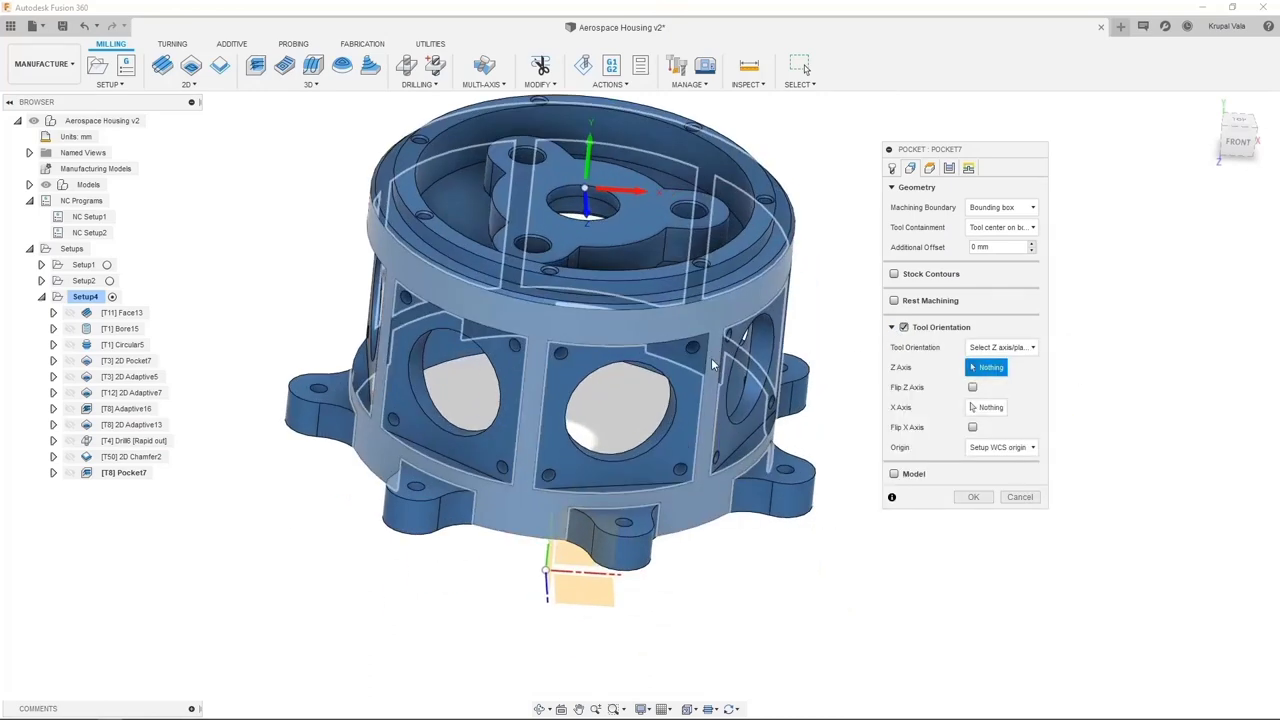
left_click(686, 362)
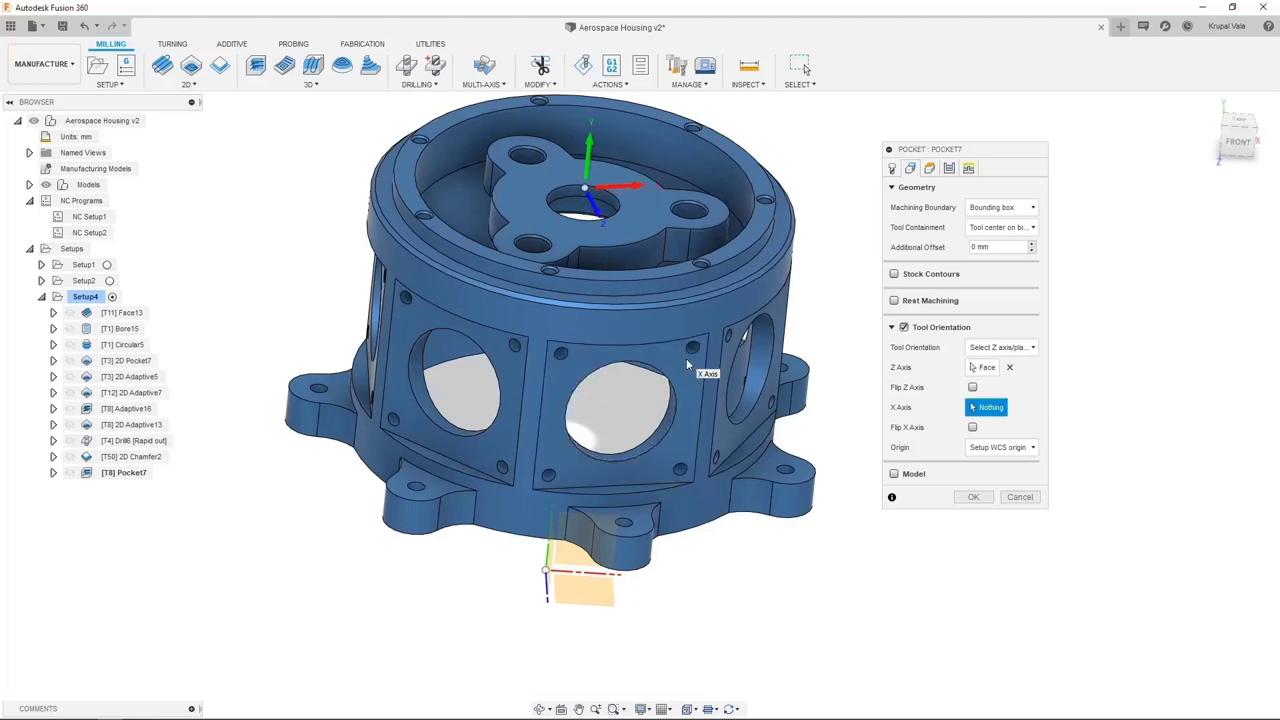
middle_click_drag(857, 408, 849, 335, "shift")
left_click(612, 285)
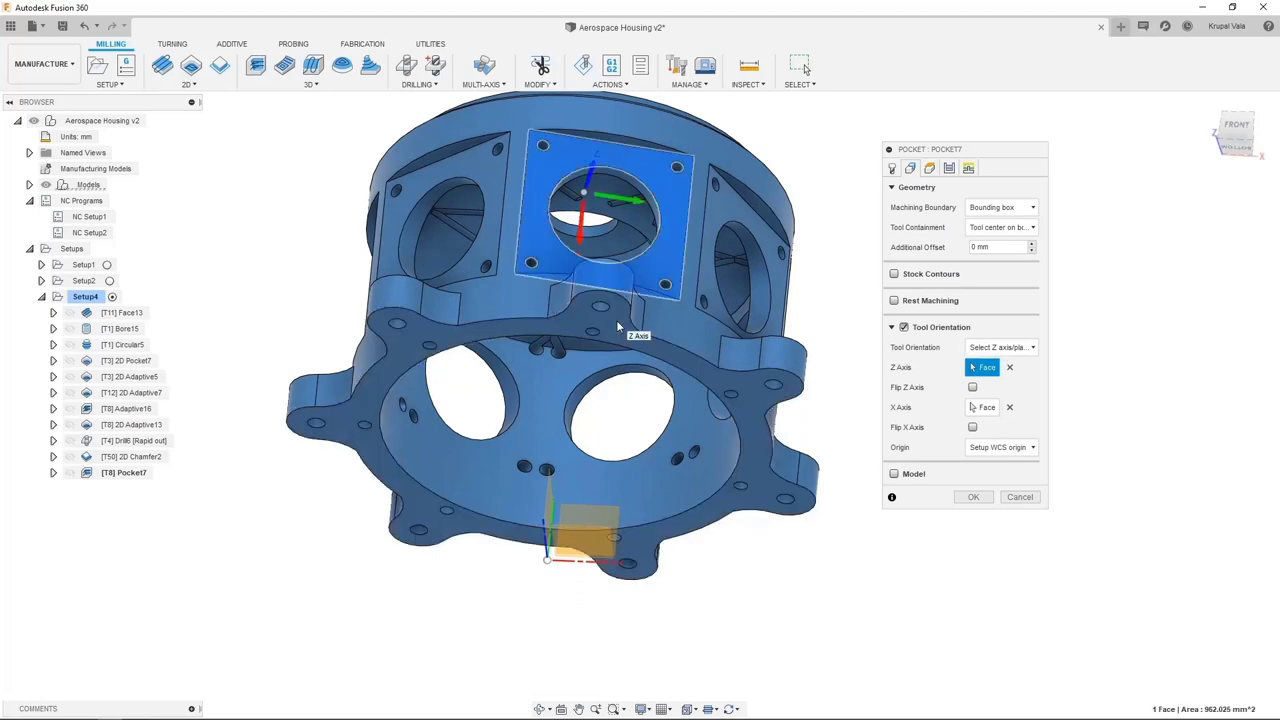
middle_click_drag(616, 320, 648, 365, "shift")
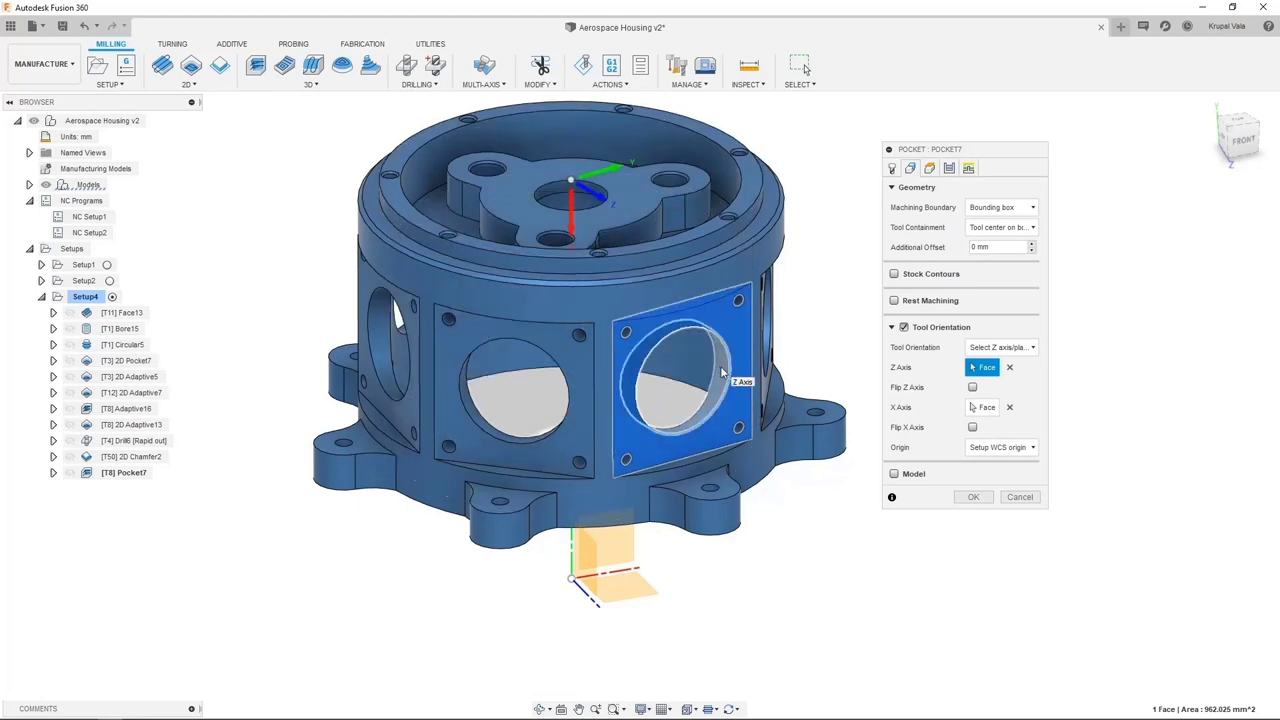
Step: Set the tool orientation origin to a selected point, using the circular window edge on the same side face
left_click(1010, 447)
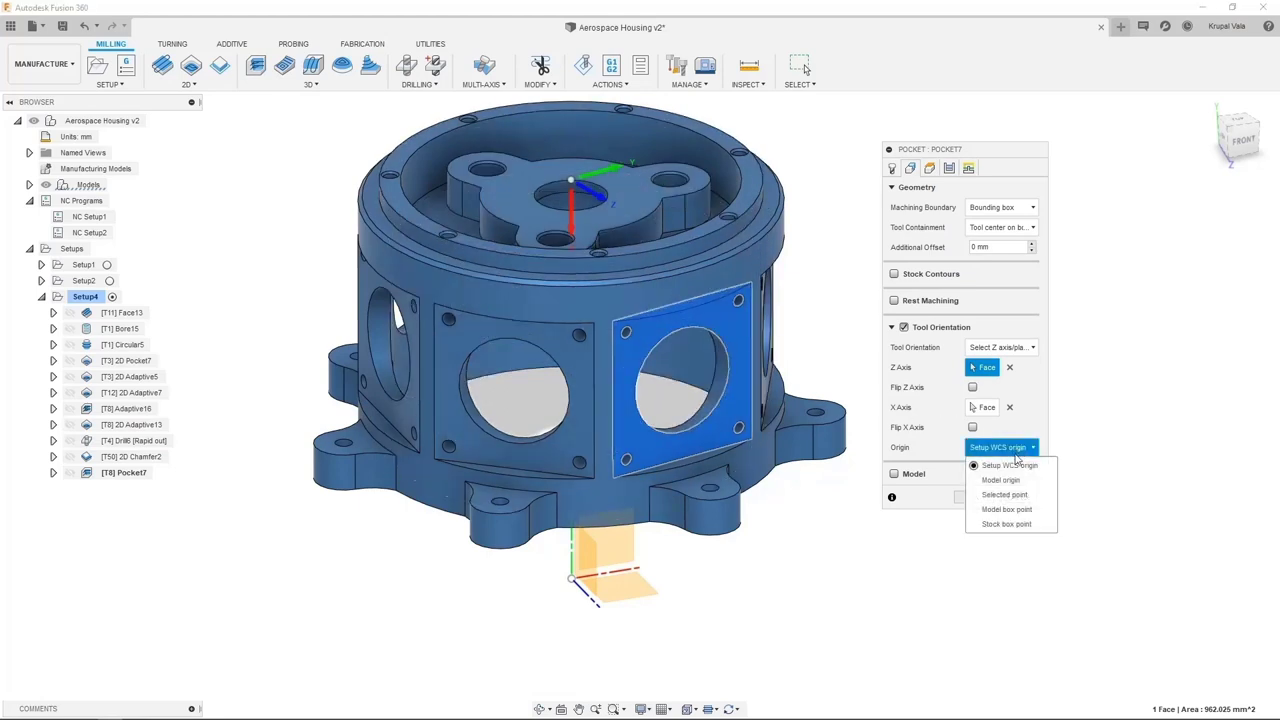
left_click(1020, 494)
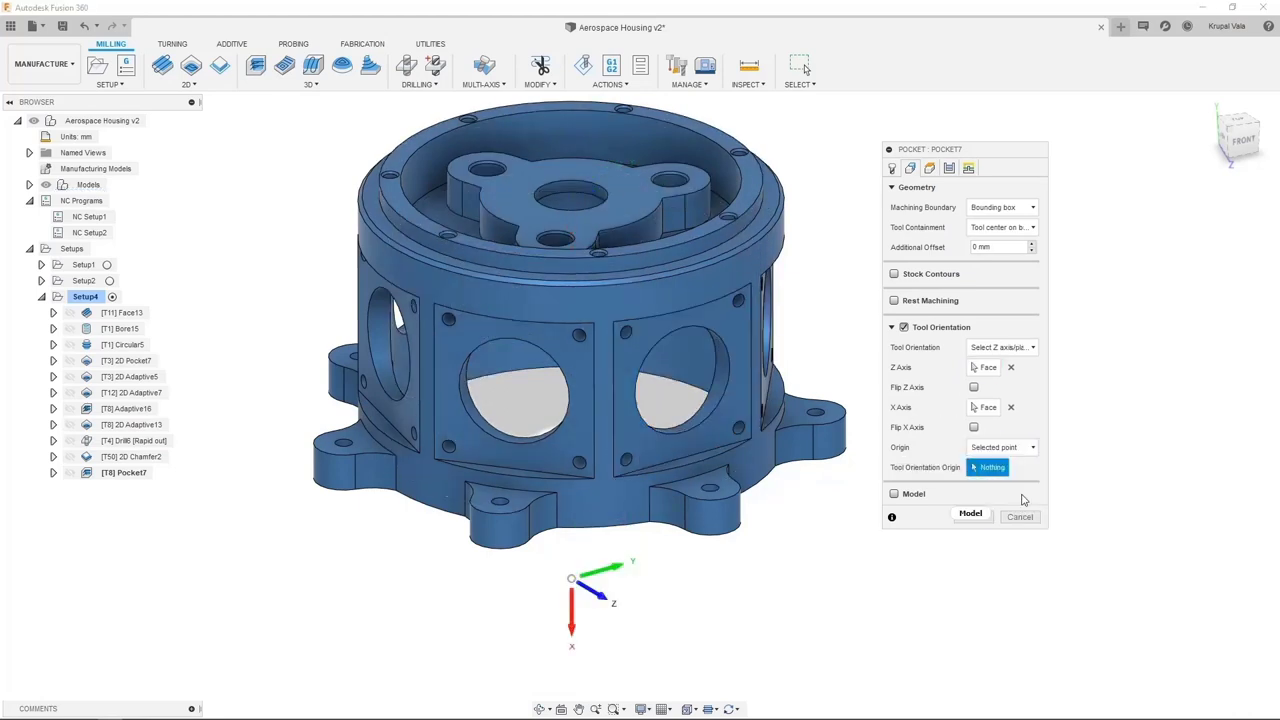
left_click(728, 366)
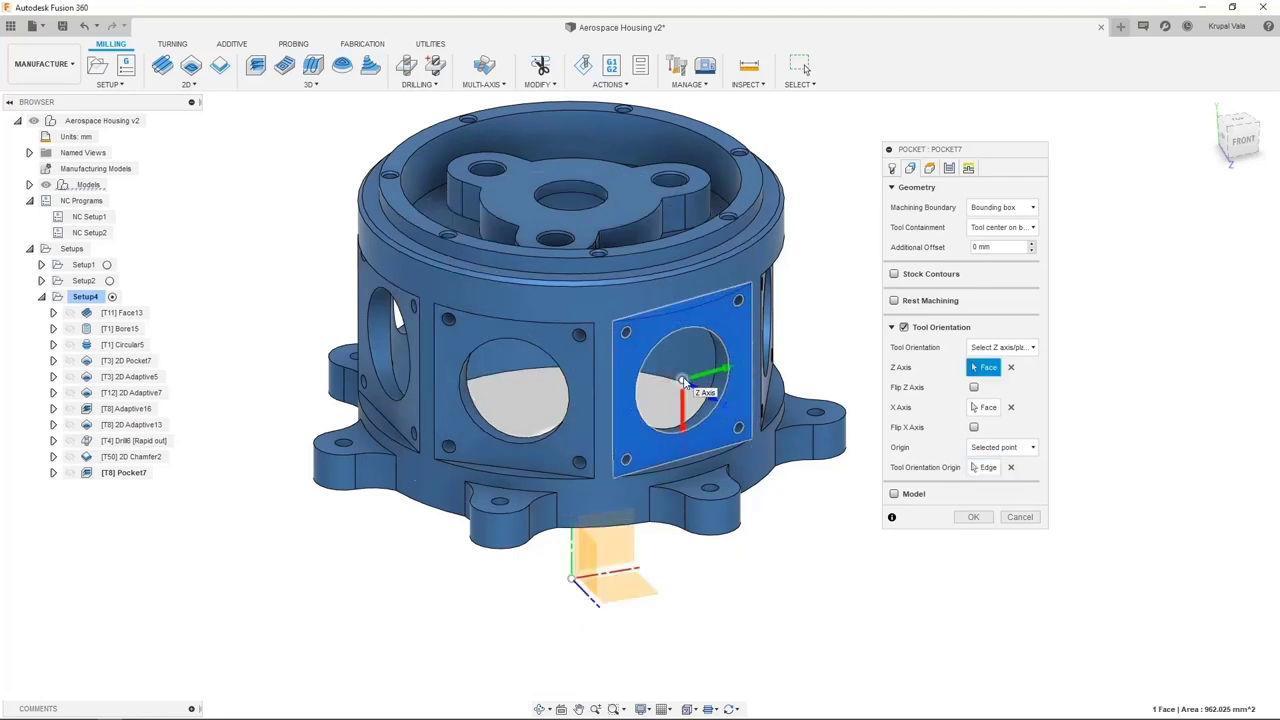
Step: Set the machining boundary to Selection and choose the outer edge chain of the flat side face
left_click(995, 208)
left_click(997, 269)
middle_click_drag(846, 317, 705, 206, "shift")
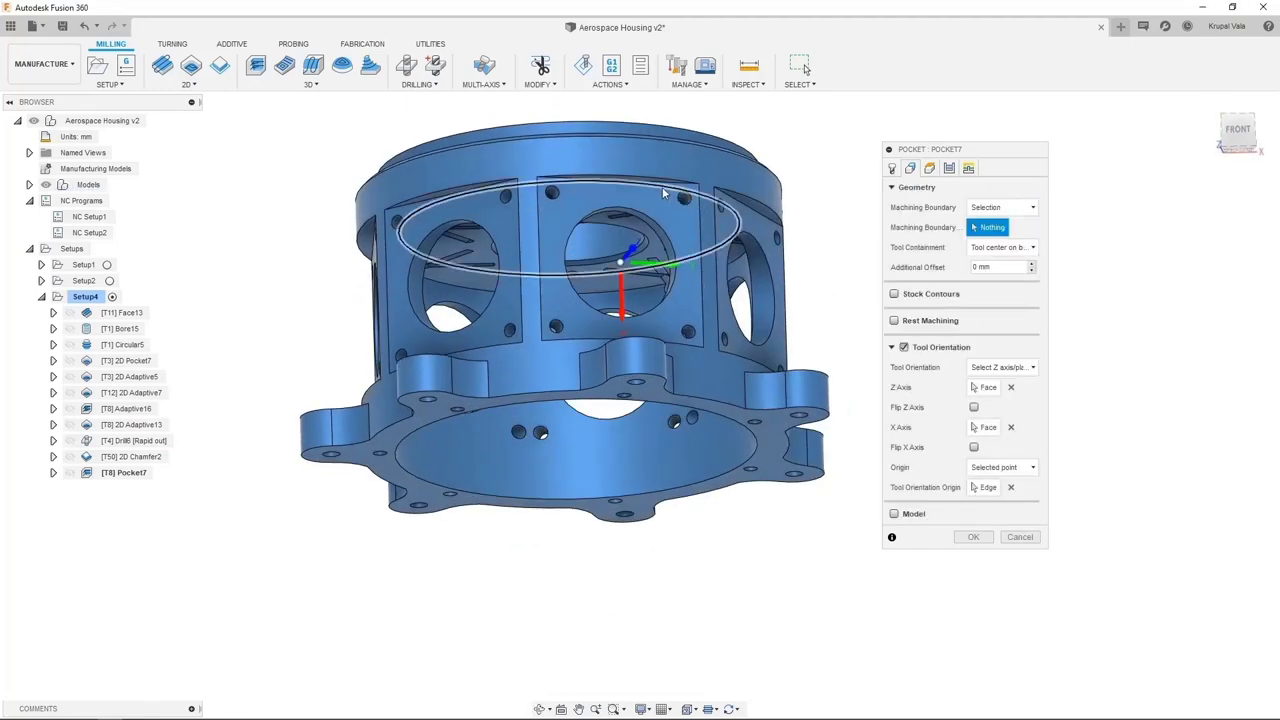
left_click(660, 187)
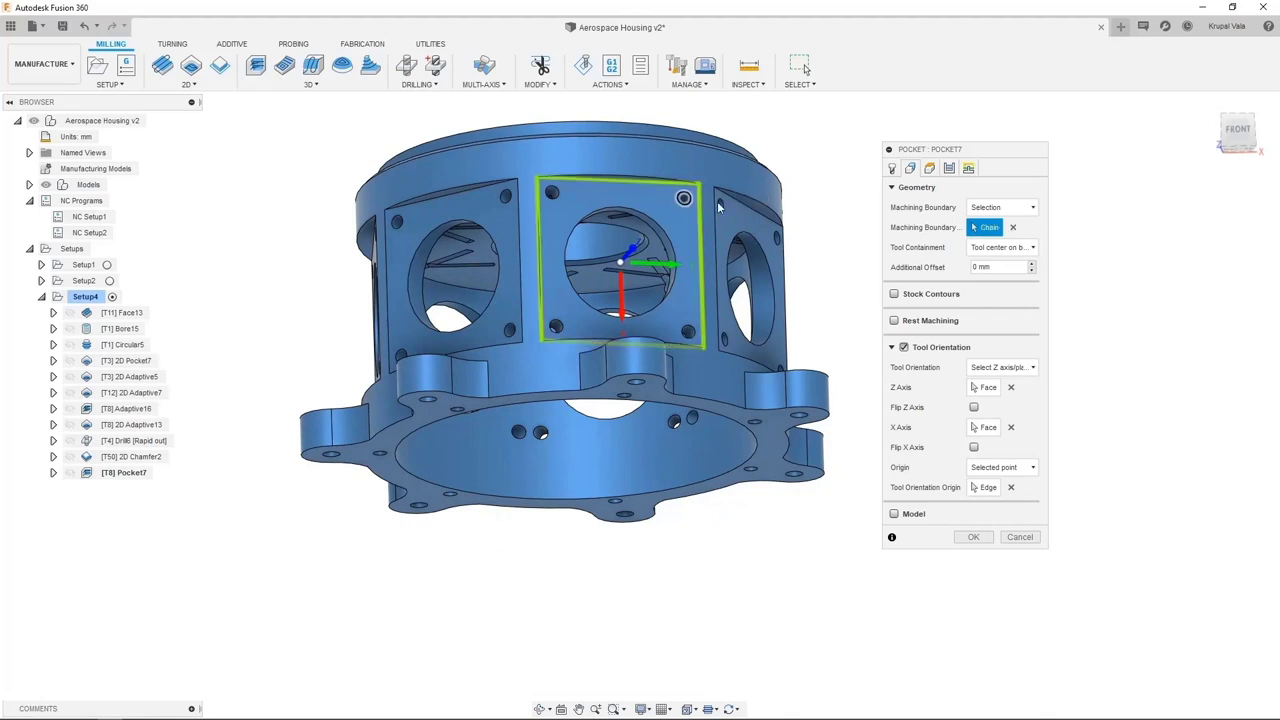
left_click(1010, 249)
left_click(1010, 249)
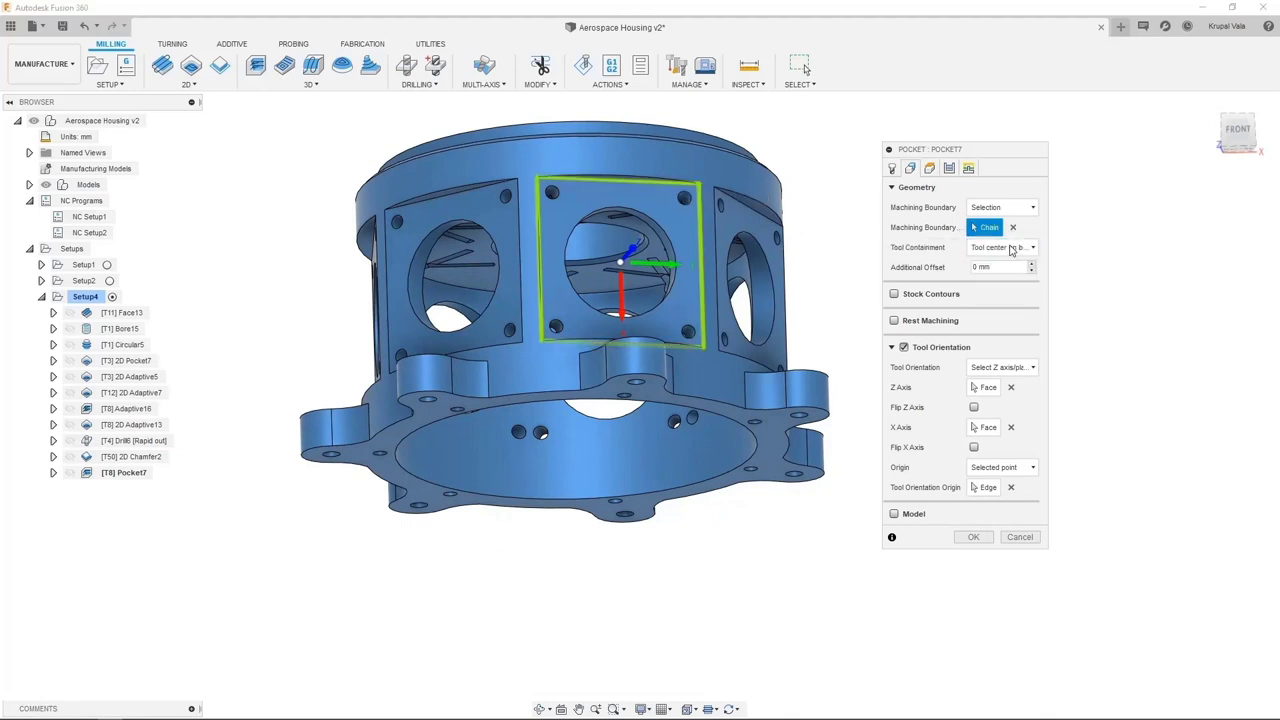
Step: Reference the pocket's bottom height to the flat side face and its top height to the curved edge bordering that face
left_click(930, 169)
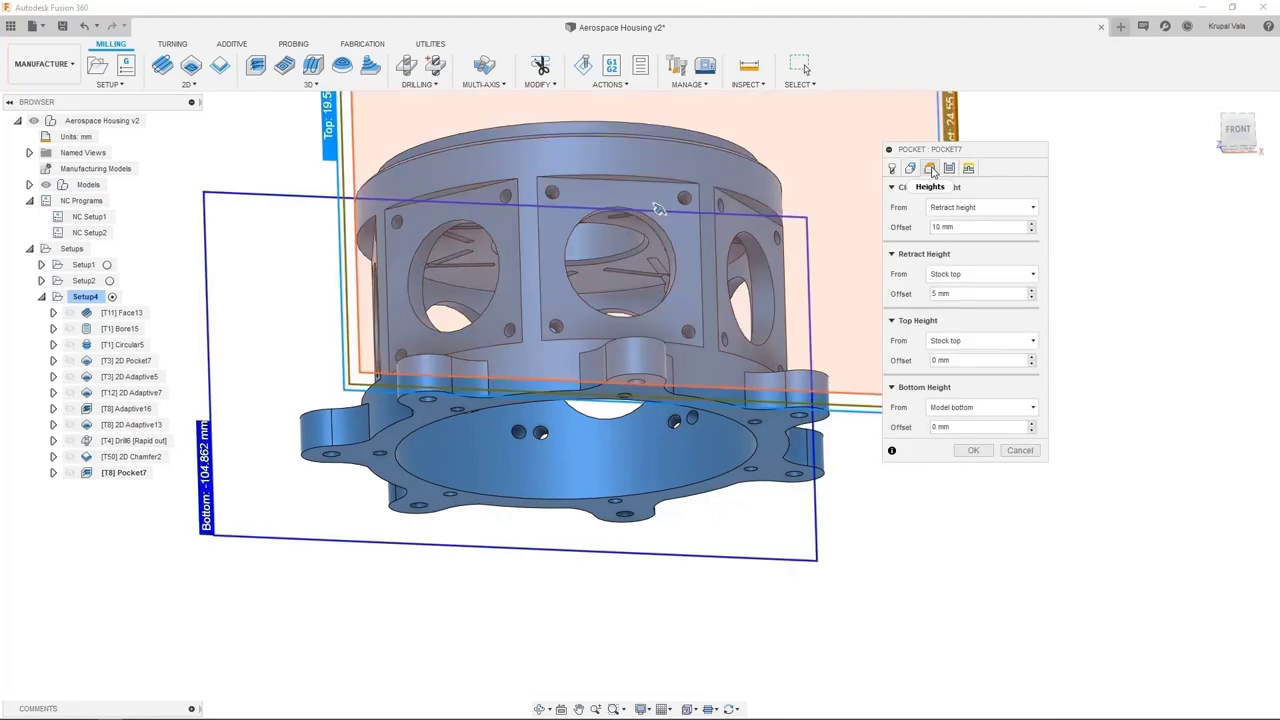
left_click(980, 407)
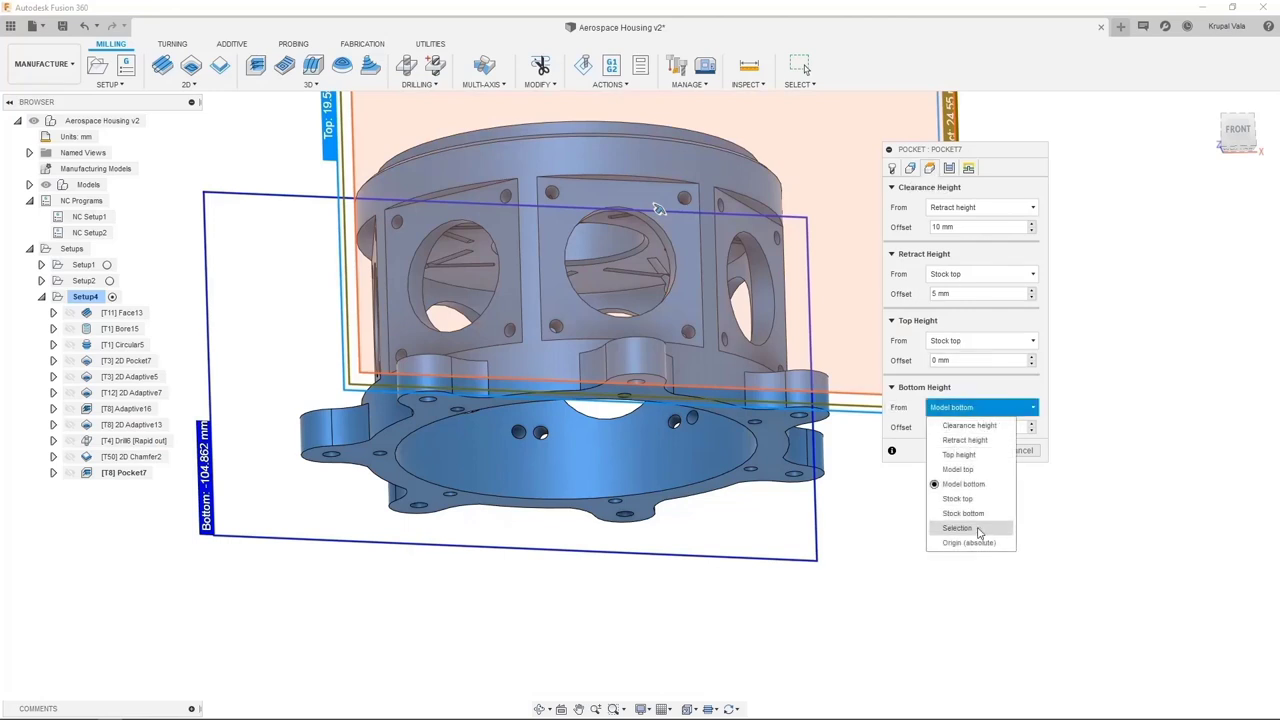
left_click(960, 528)
left_click(690, 261)
left_click(997, 341)
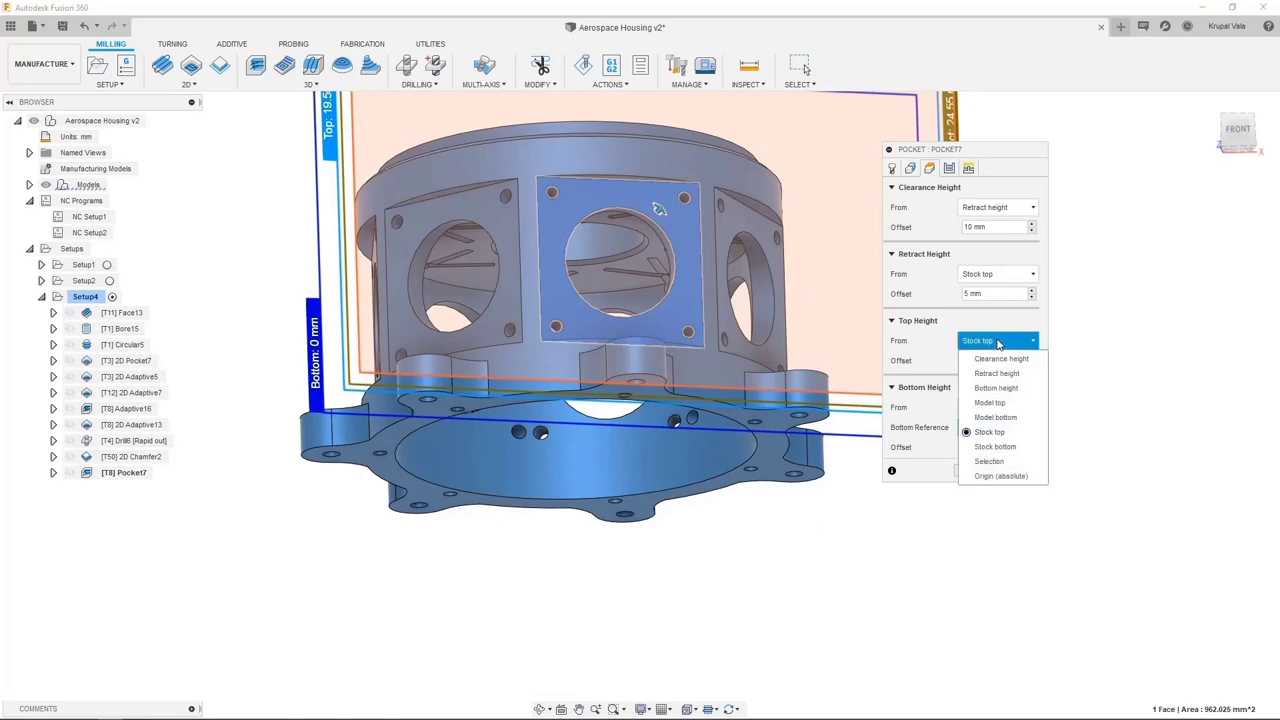
left_click(990, 462)
scroll(643, 179, "up", 5)
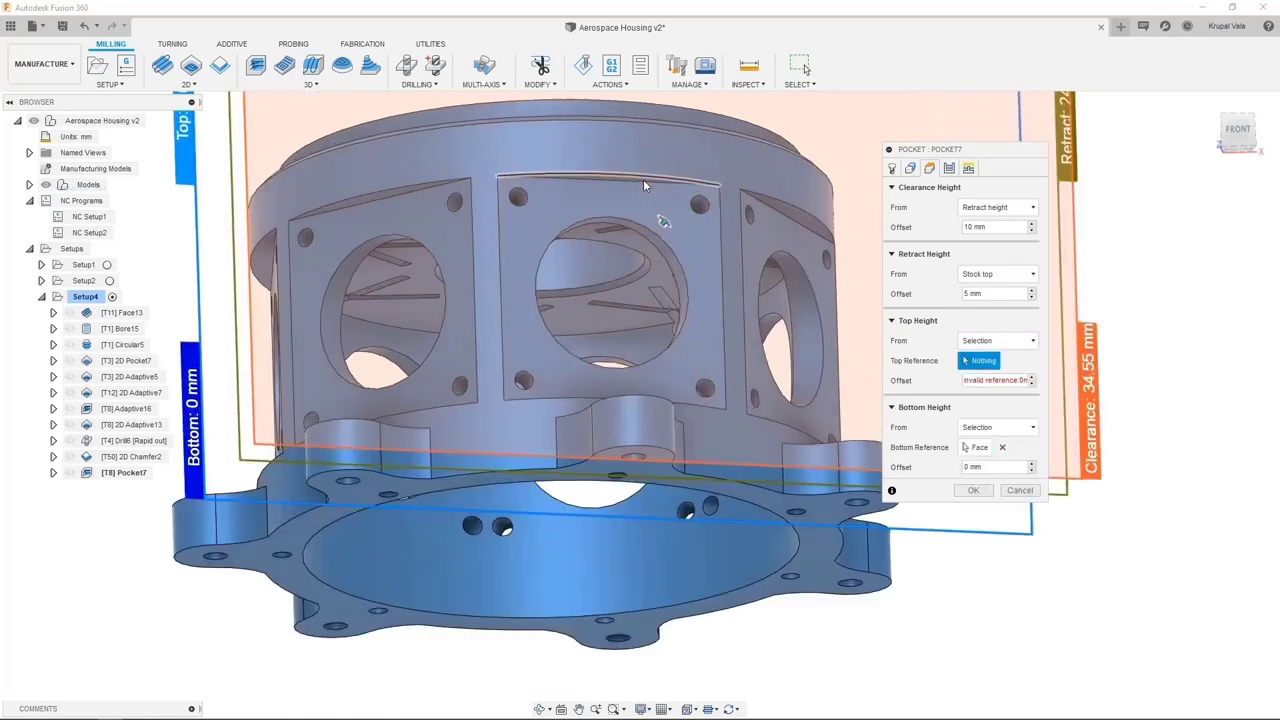
left_click(642, 181)
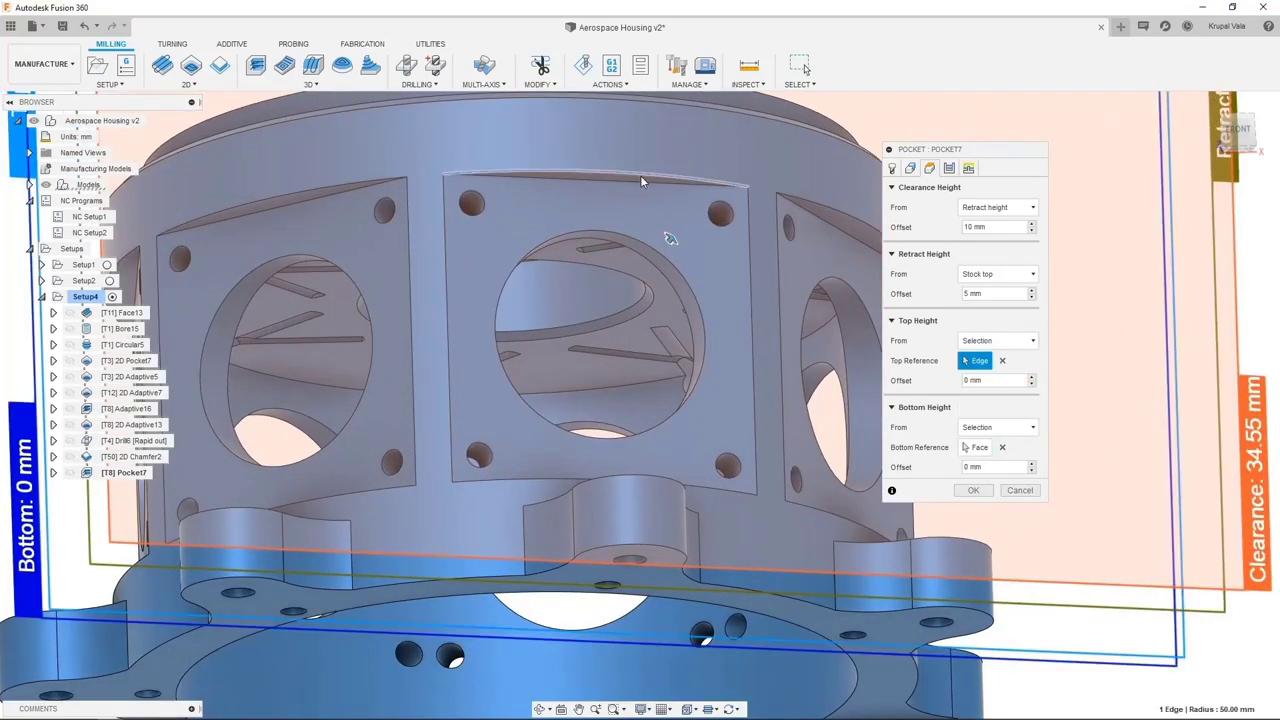
scroll(642, 181, "down", 5)
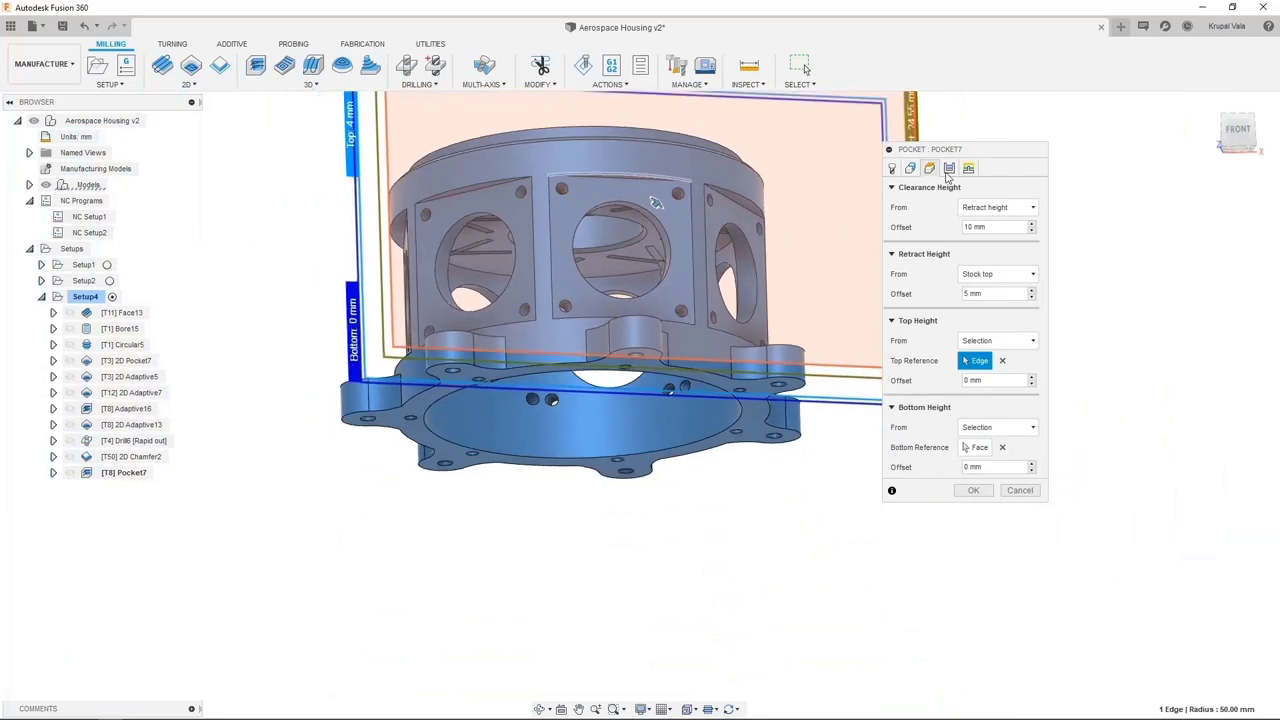
Step: Disable Stock to Leave, generate the pocket clearing toolpath, and inspect it on the side face
left_click(949, 168)
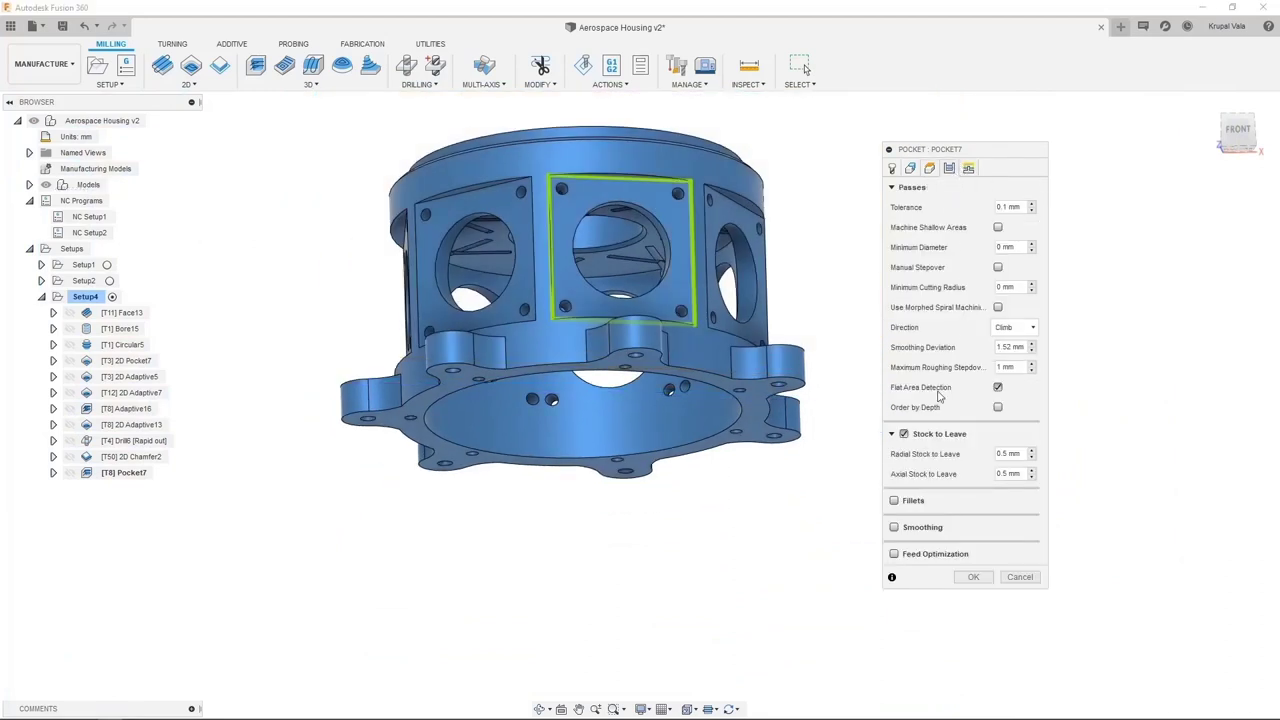
left_click(904, 433)
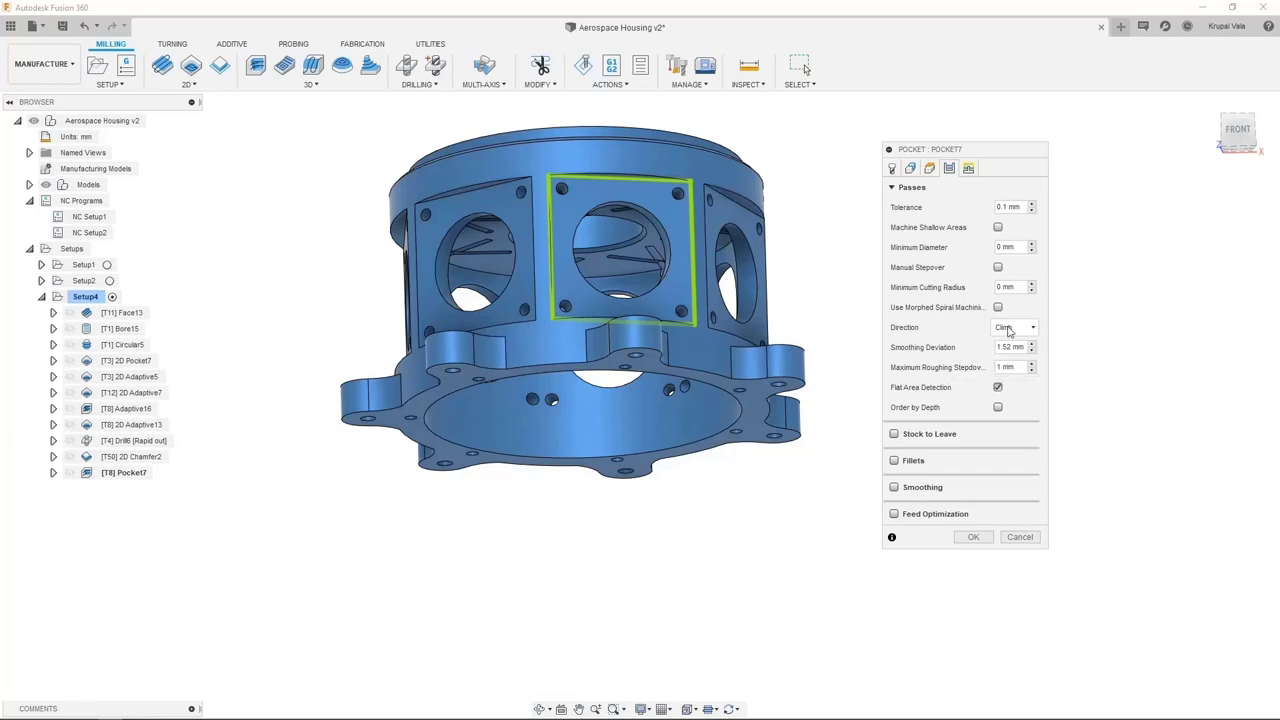
left_click(975, 538)
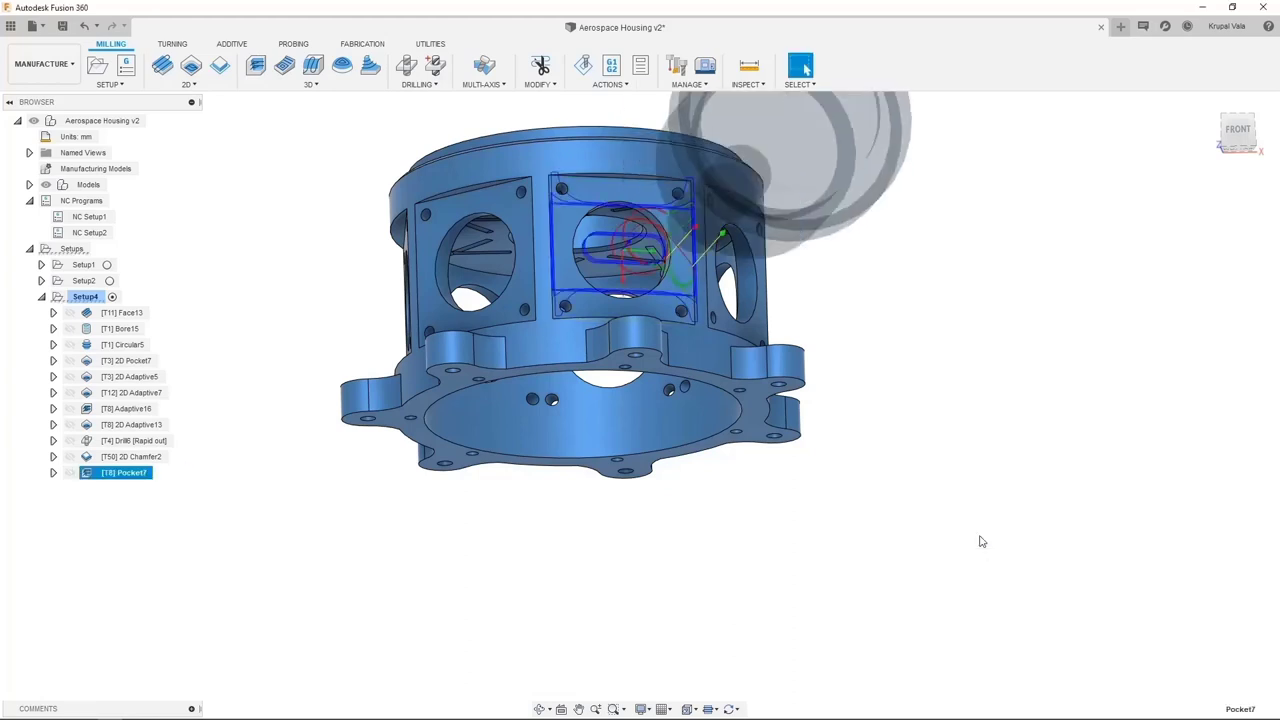
middle_click_drag(943, 429, 955, 465, "shift")
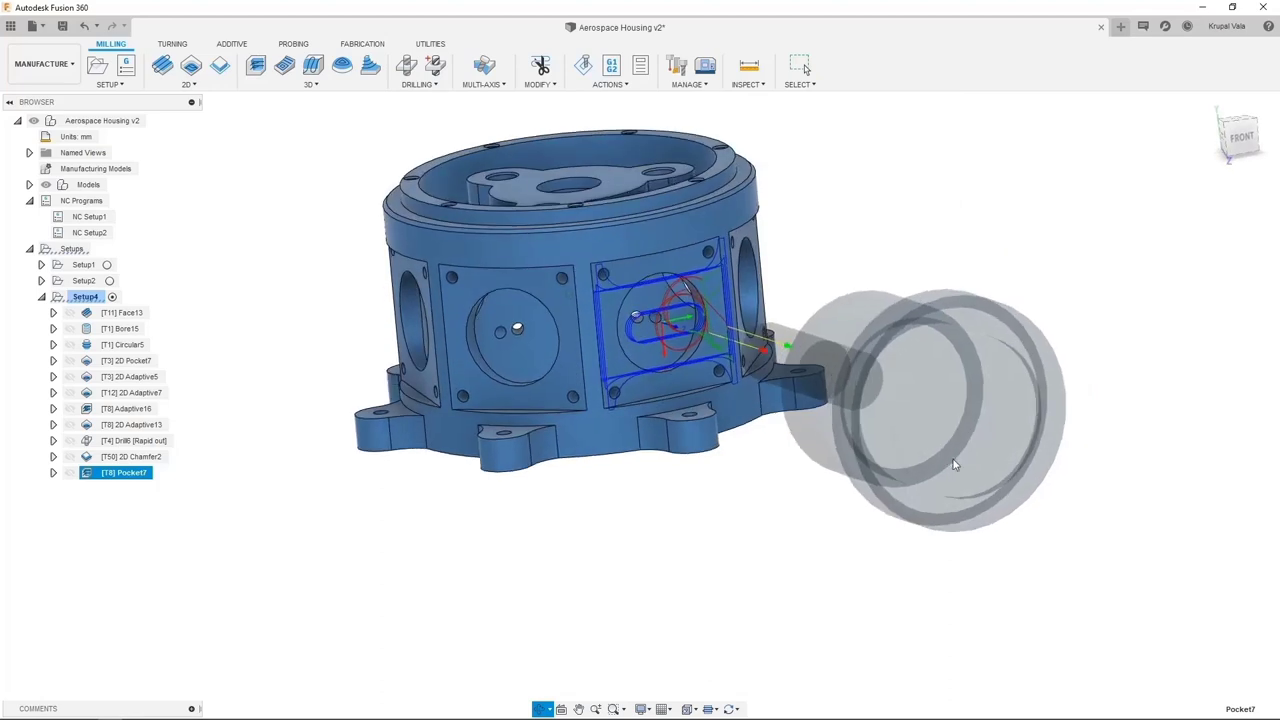
Step: Start a Drill operation and assign the #4 Ø3.2 mm long drill with 90 mm flute length
left_click(1193, 111)
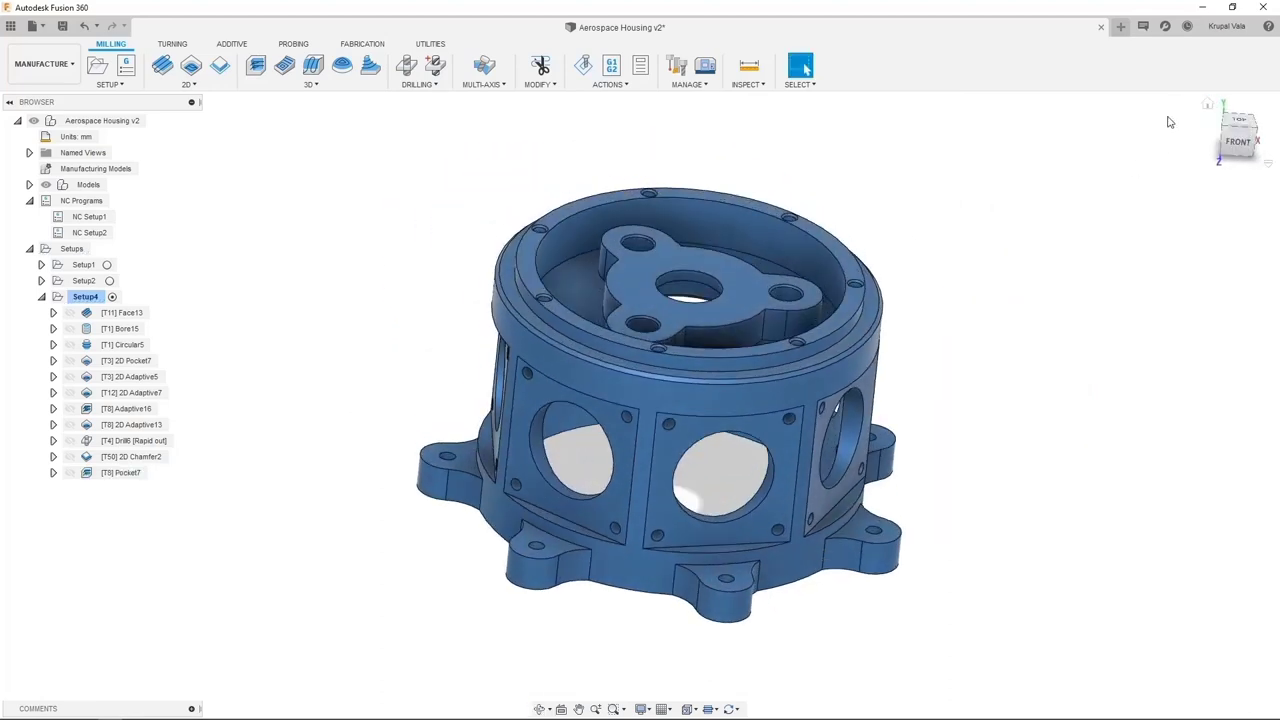
left_click(420, 86)
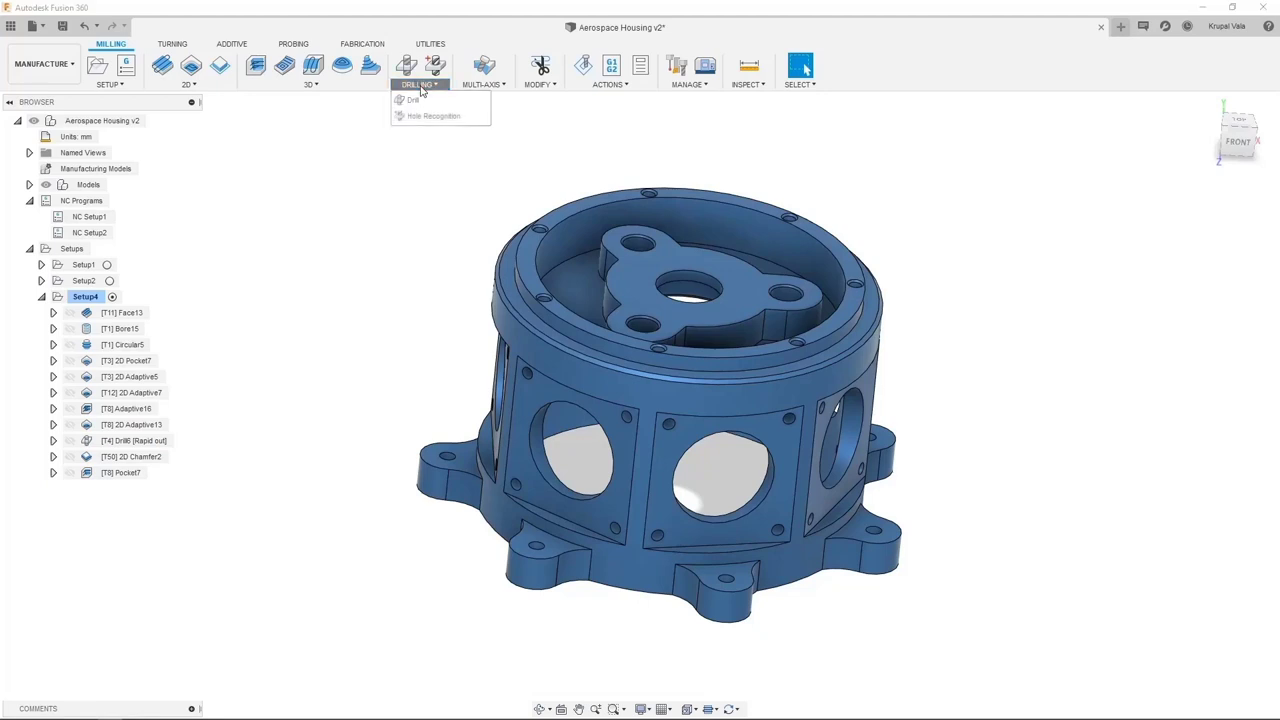
left_click(416, 101)
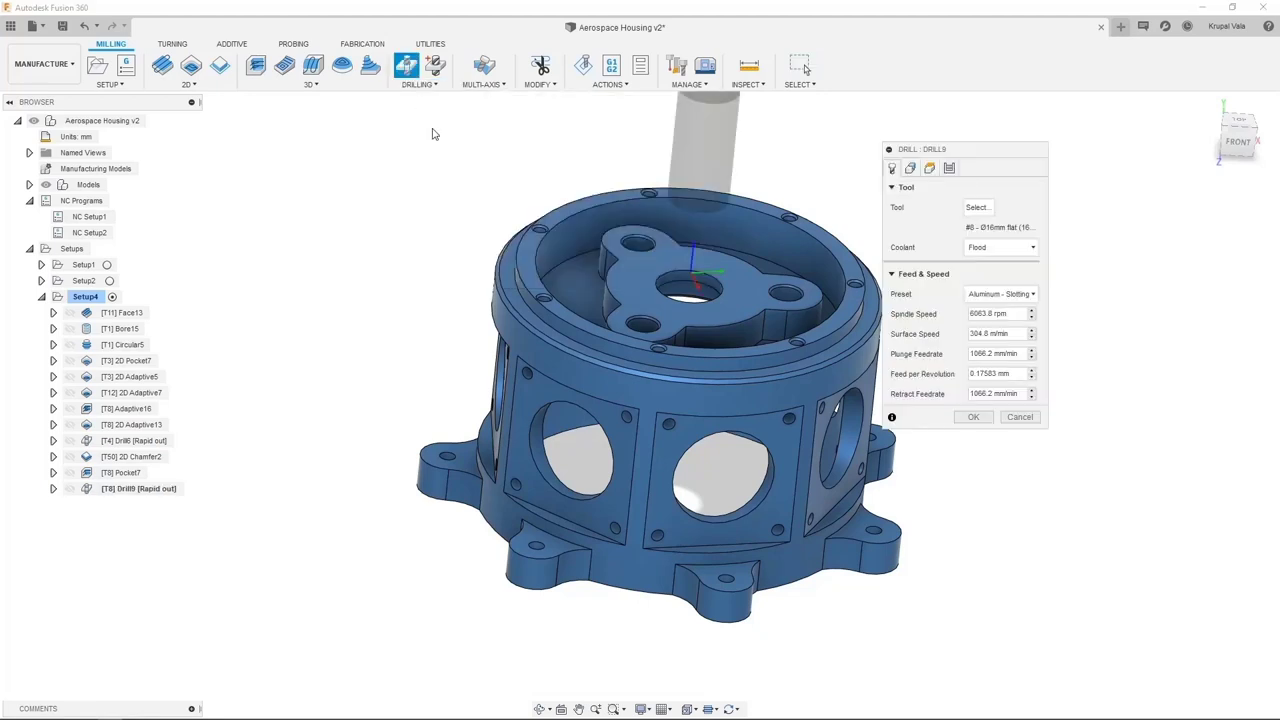
left_click(977, 208)
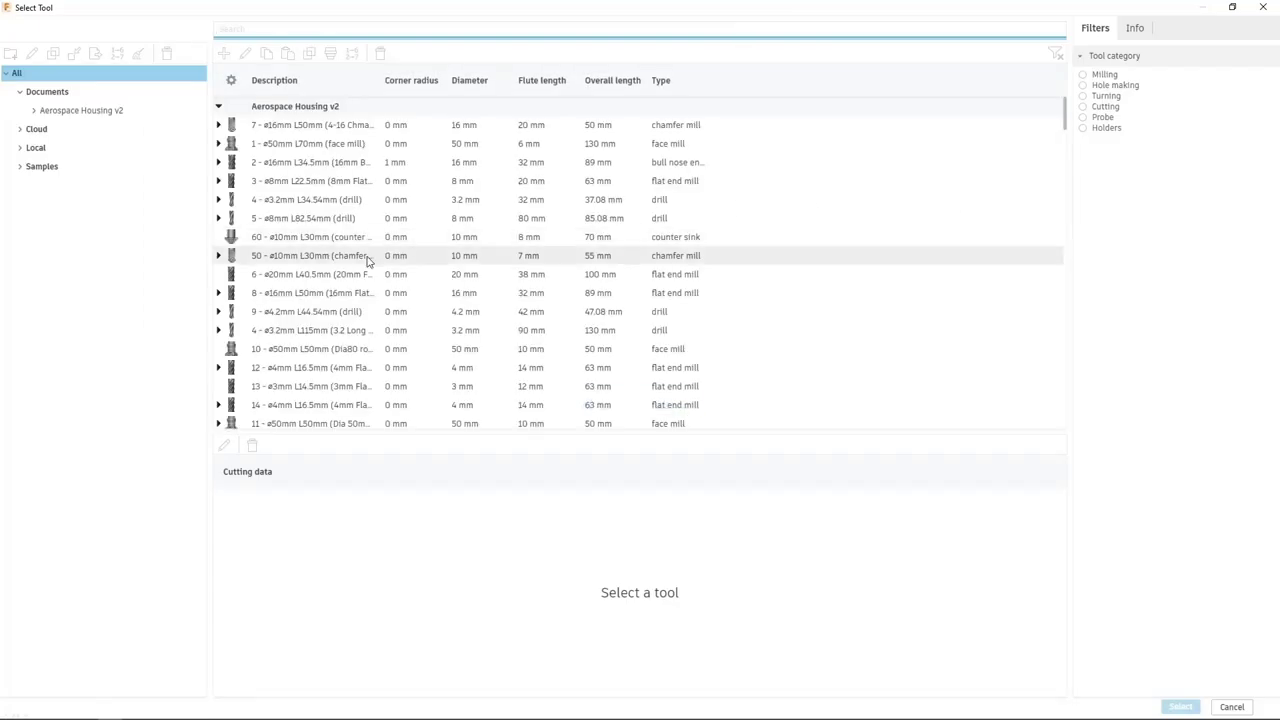
left_click(661, 82)
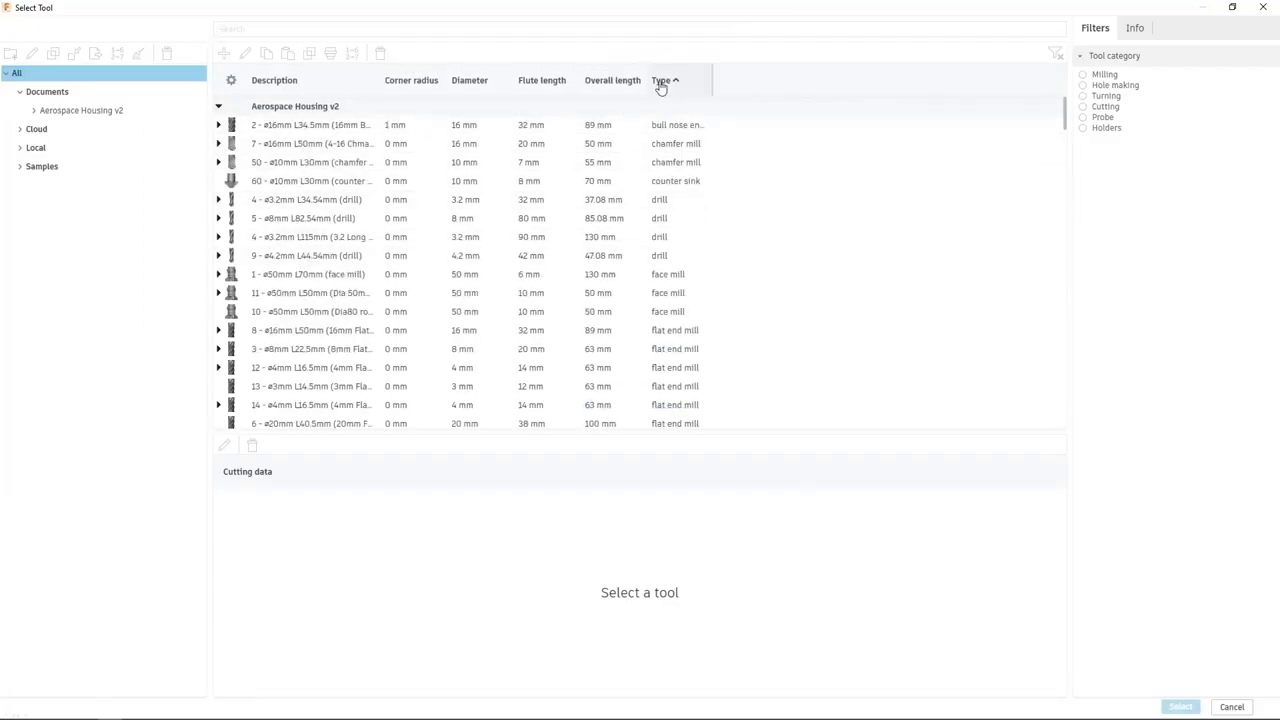
double_click(659, 238)
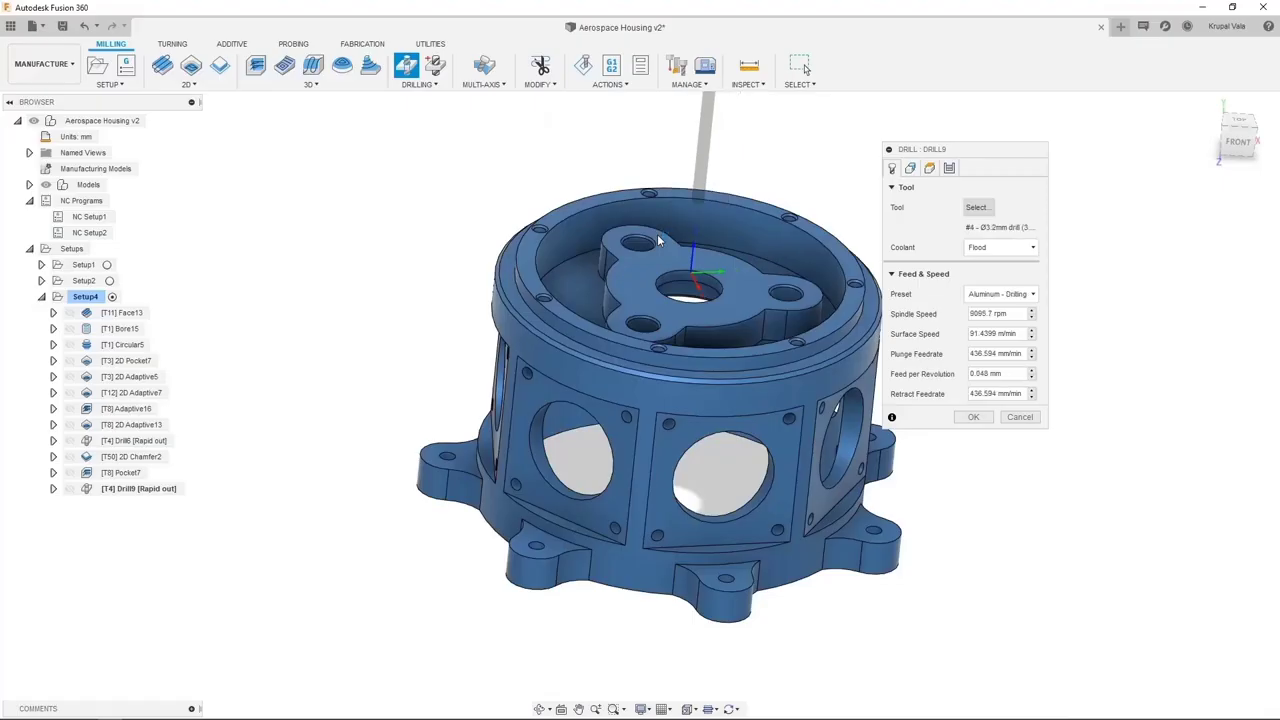
Step: Orient the drilling tool with Z from the flat side face, X from the bottom flange face, and origin at the circular window edge
left_click(911, 168)
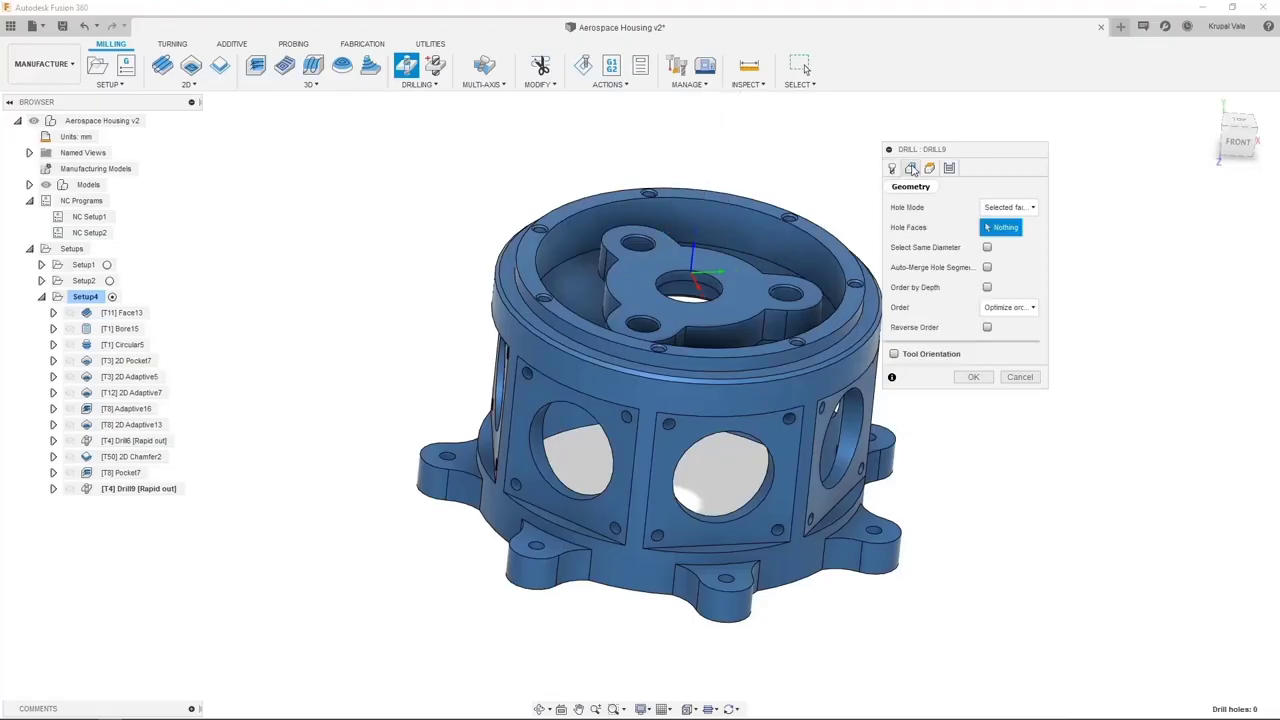
left_click(894, 355)
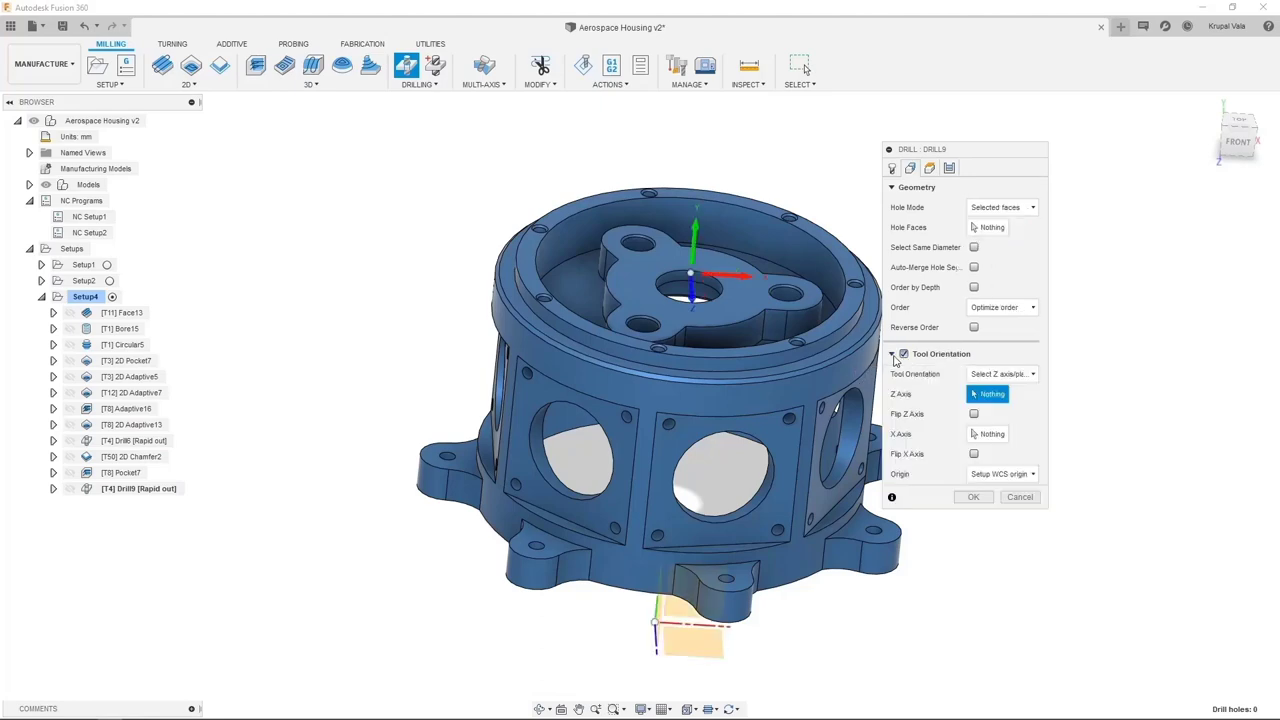
left_click(777, 442)
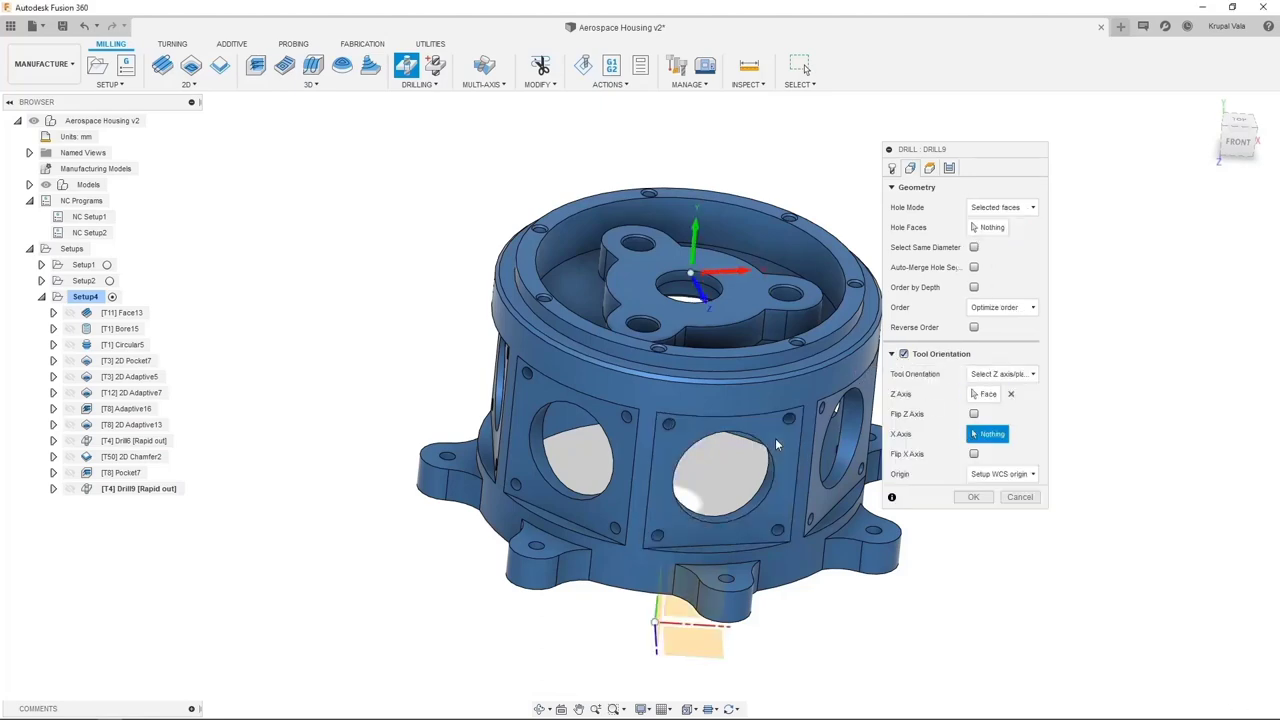
left_click(732, 347)
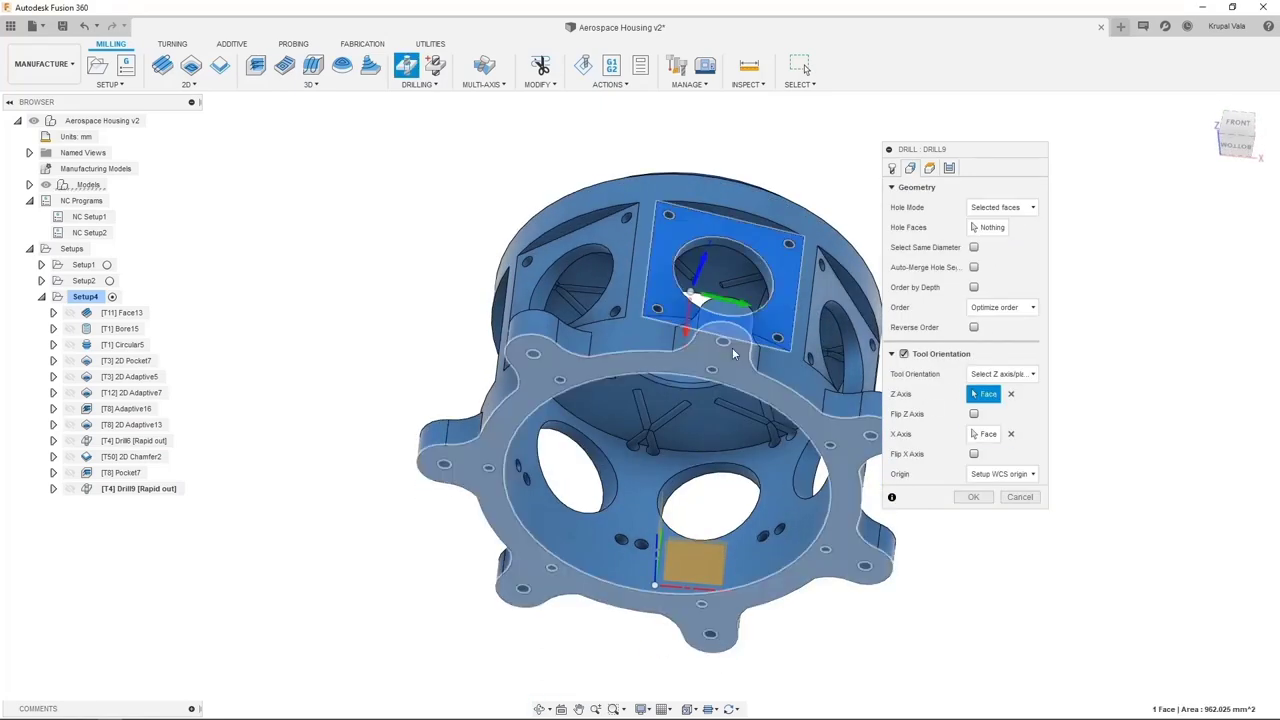
left_click(1028, 475)
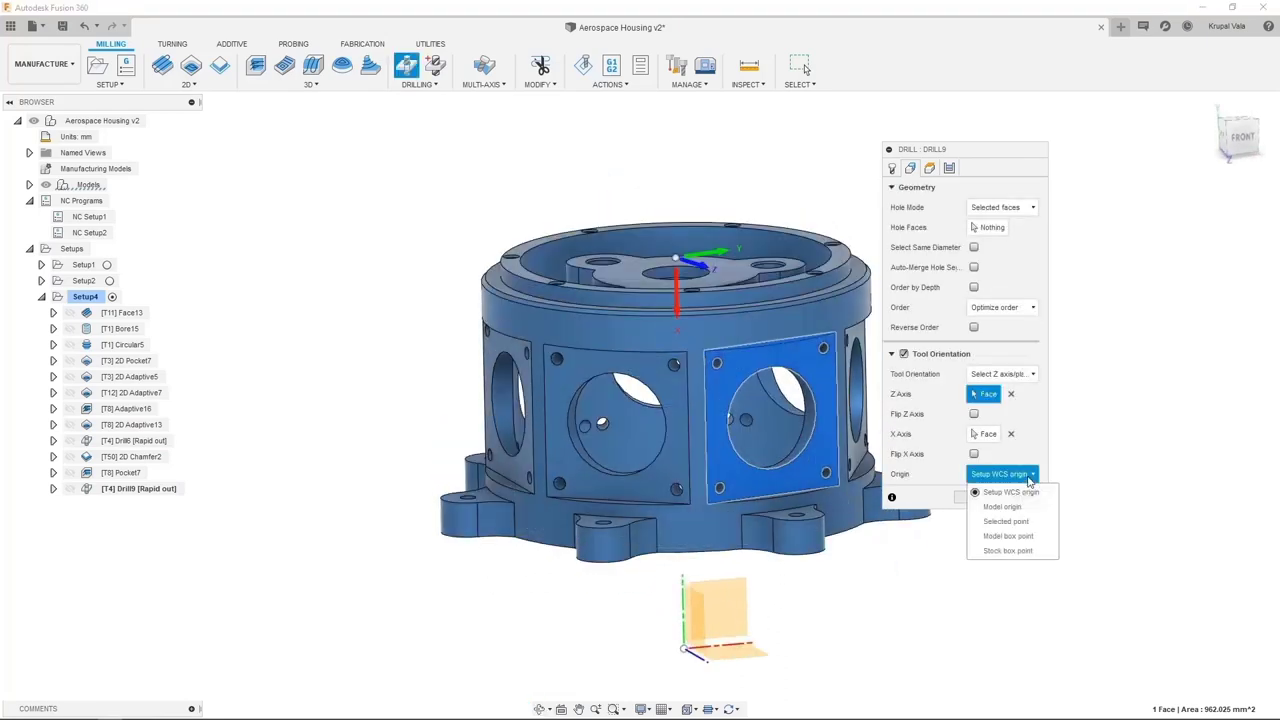
left_click(1006, 521)
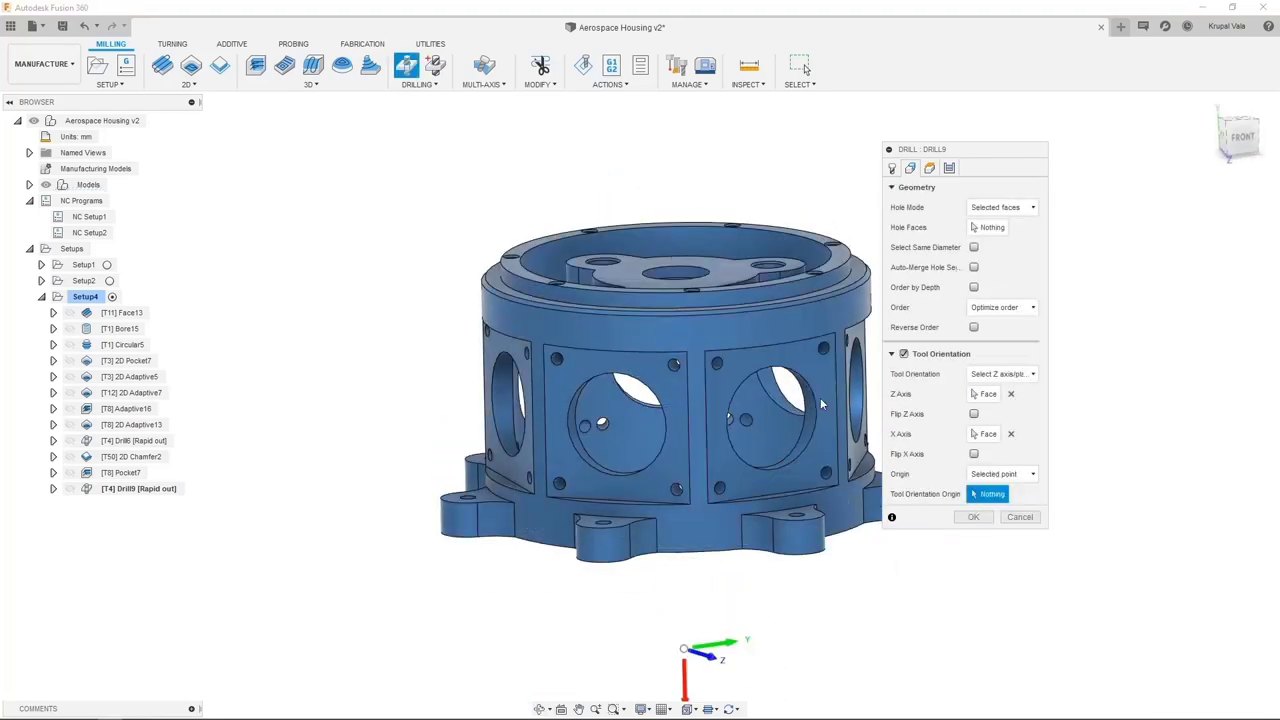
left_click(816, 403)
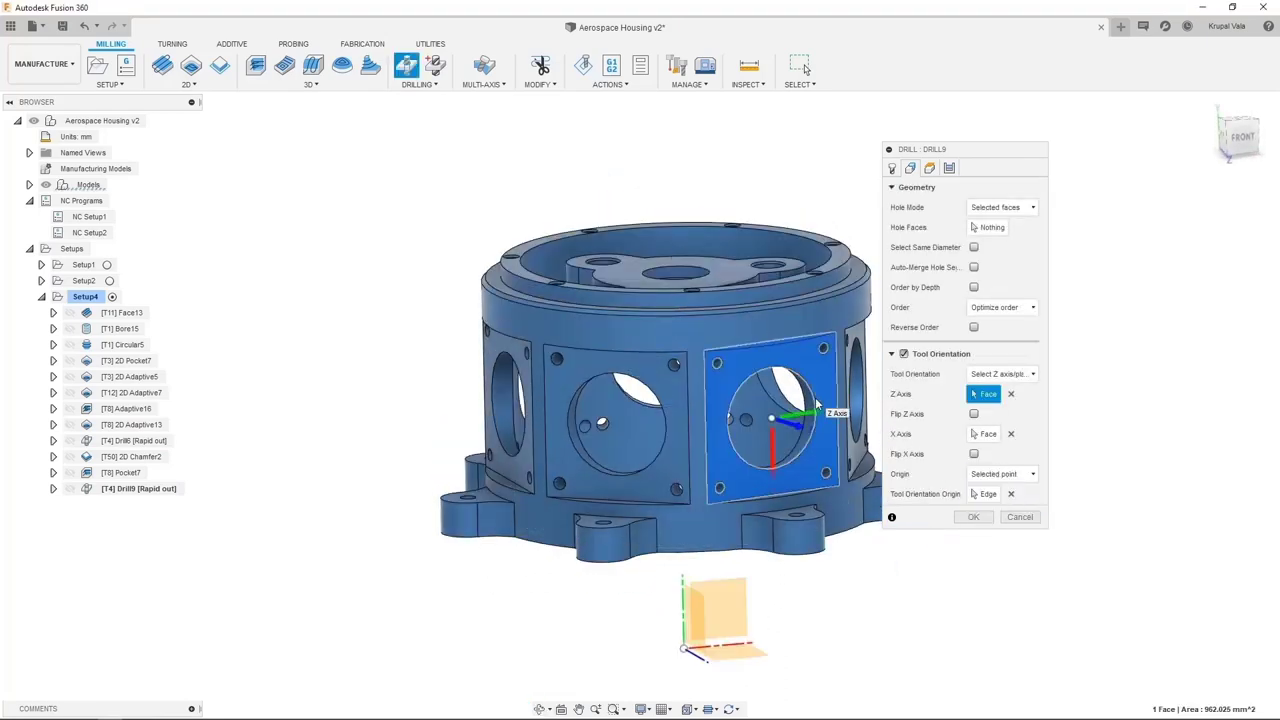
Step: Assign both face segments of one angled hole inside the housing as the drilling operation's hole faces
left_click(990, 228)
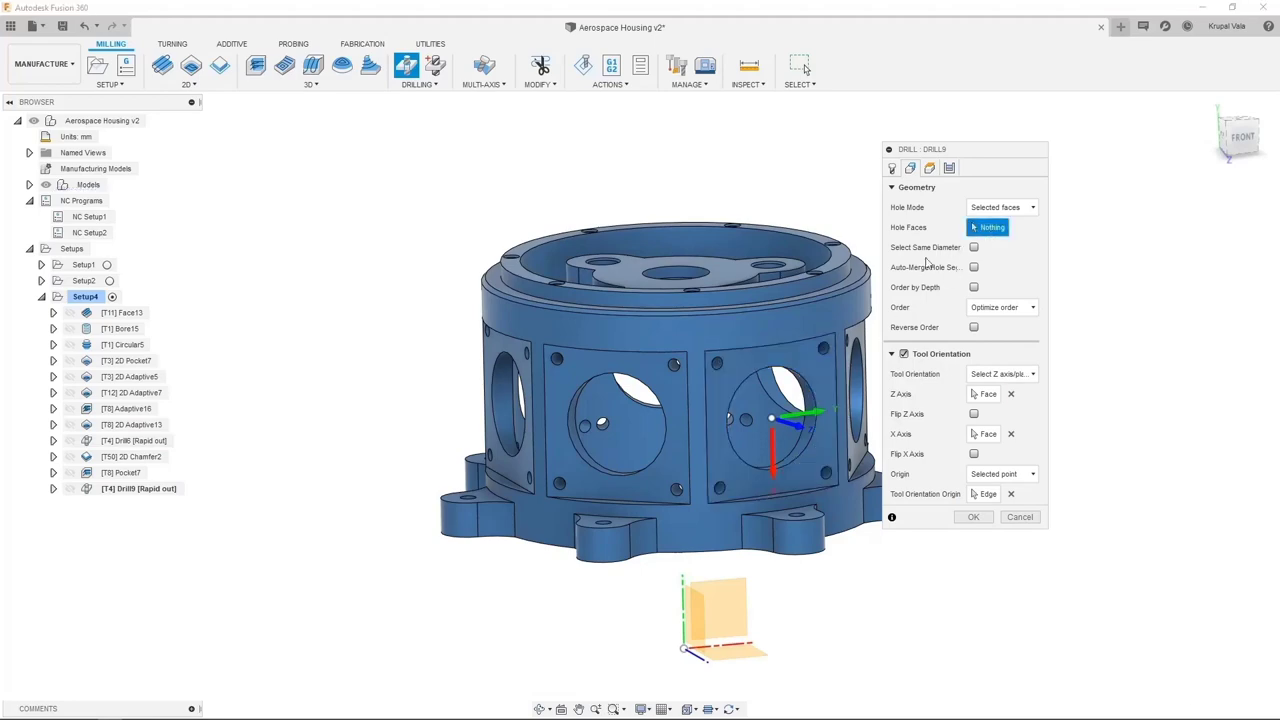
middle_click_drag(808, 367, 716, 281, "shift")
scroll(705, 284, "up", 5)
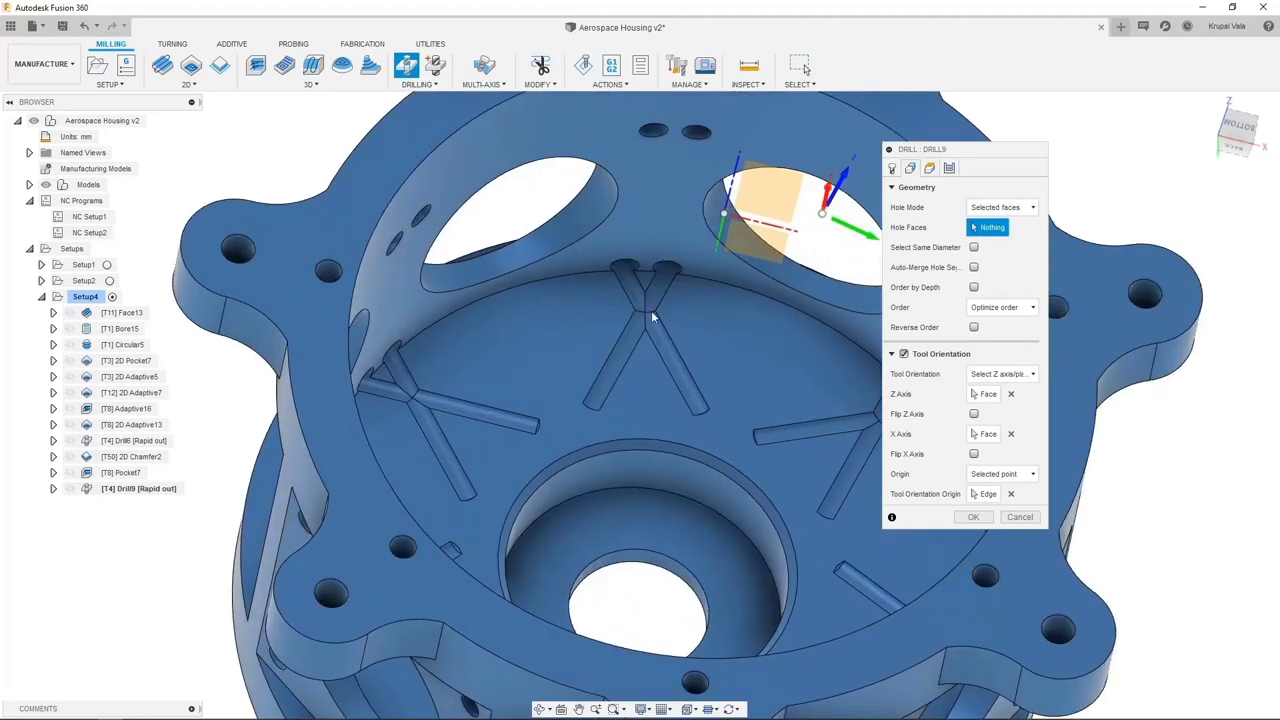
left_click(652, 300)
left_click(632, 338)
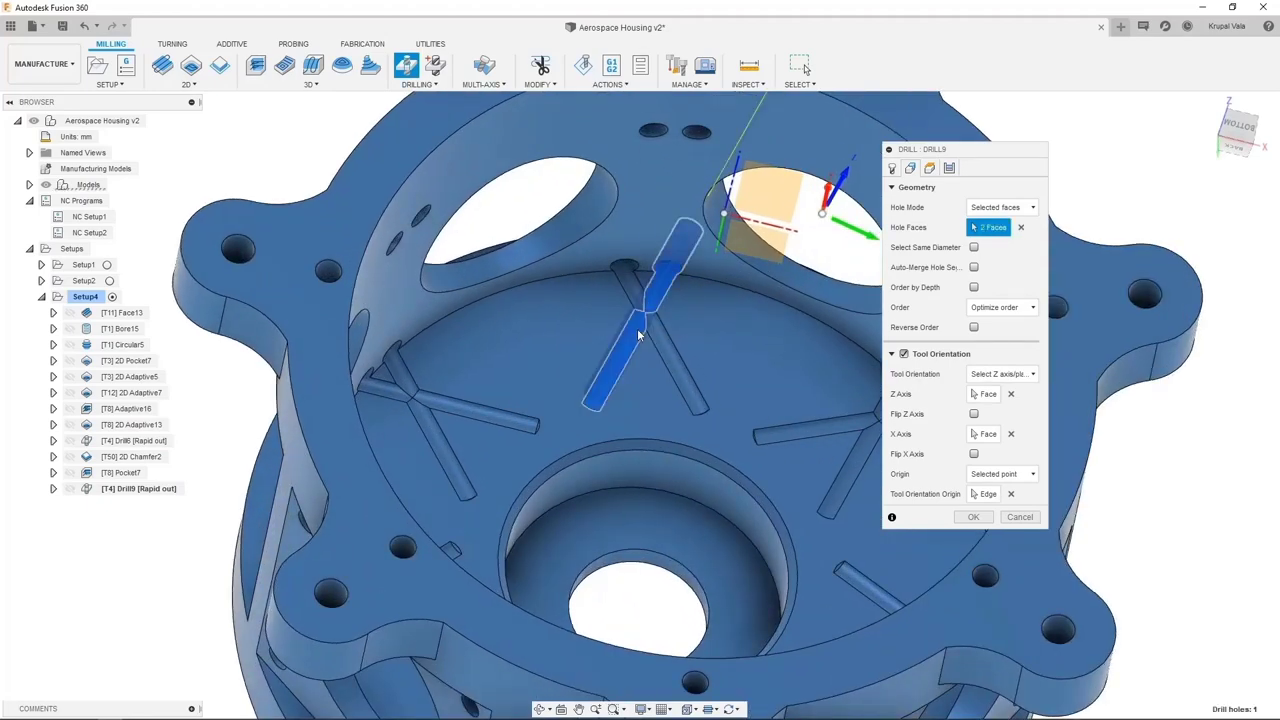
scroll(588, 334, "down", 5)
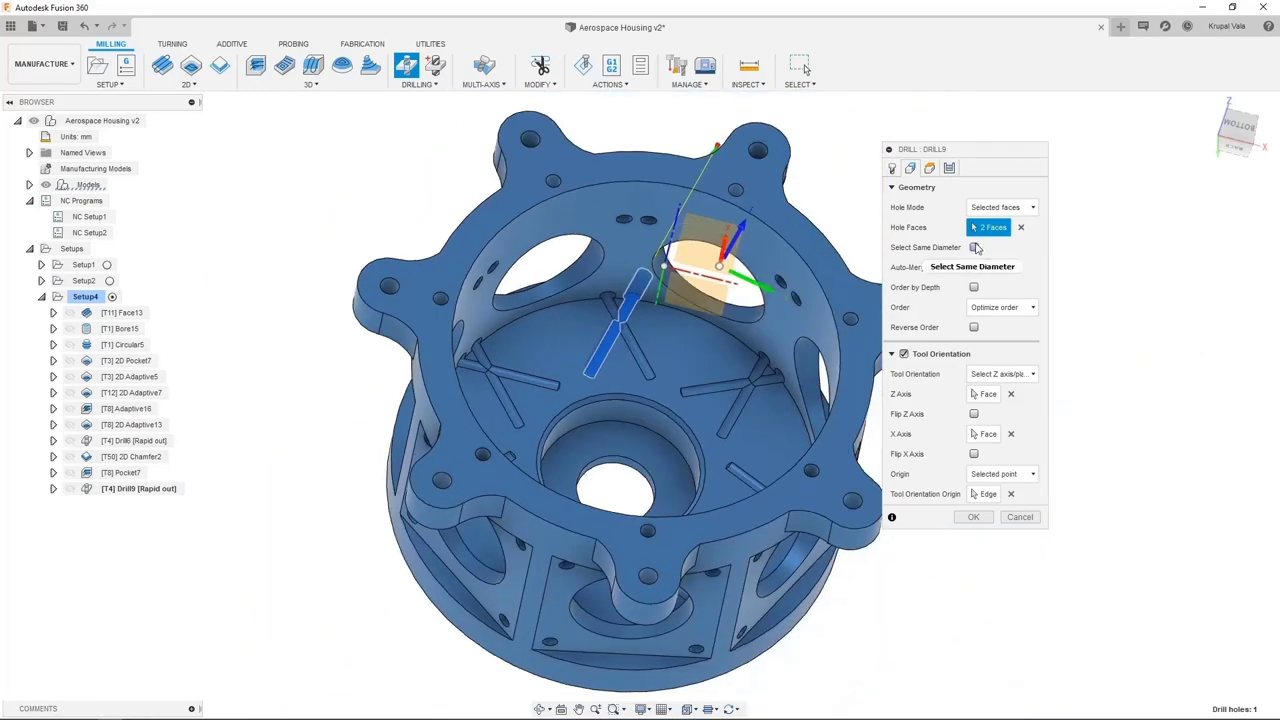
Step: Enable Select Same Diameter for the hole selection, generate the drilling toolpath, and inspect it on the side face
left_click(974, 247)
middle_click_drag(866, 151, 900, 240, "shift")
left_click(1206, 110)
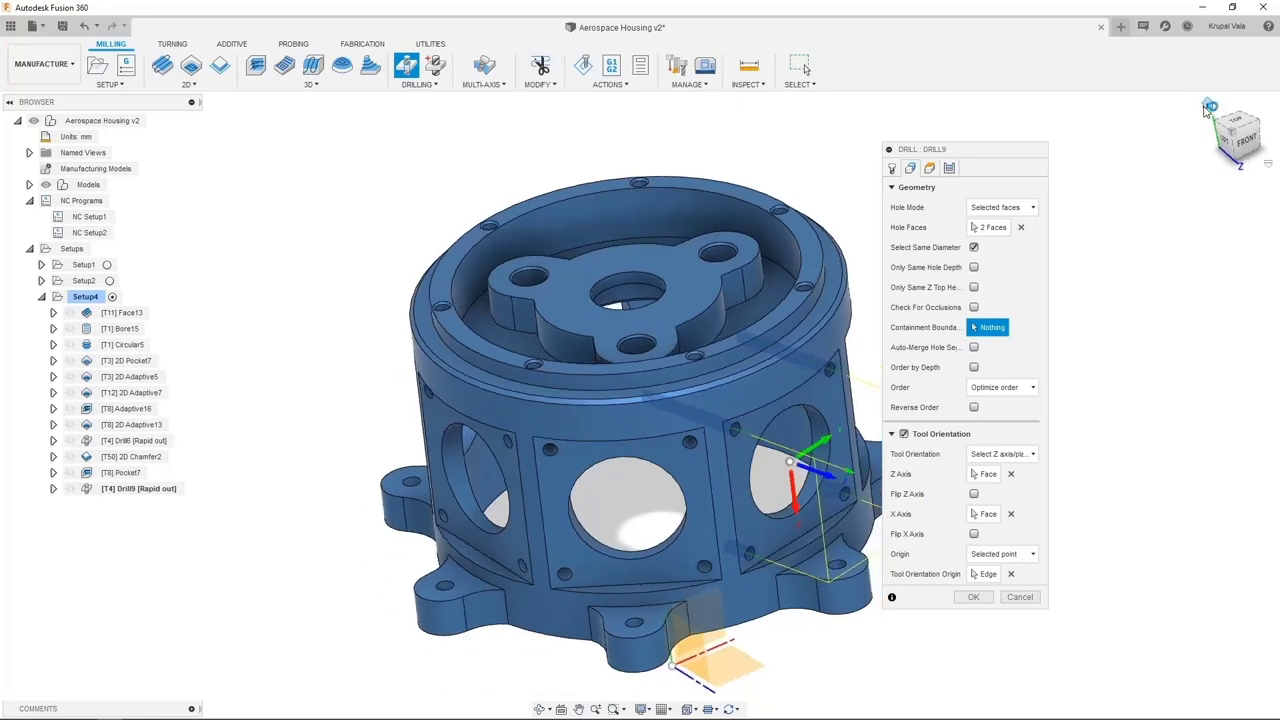
left_click(975, 597)
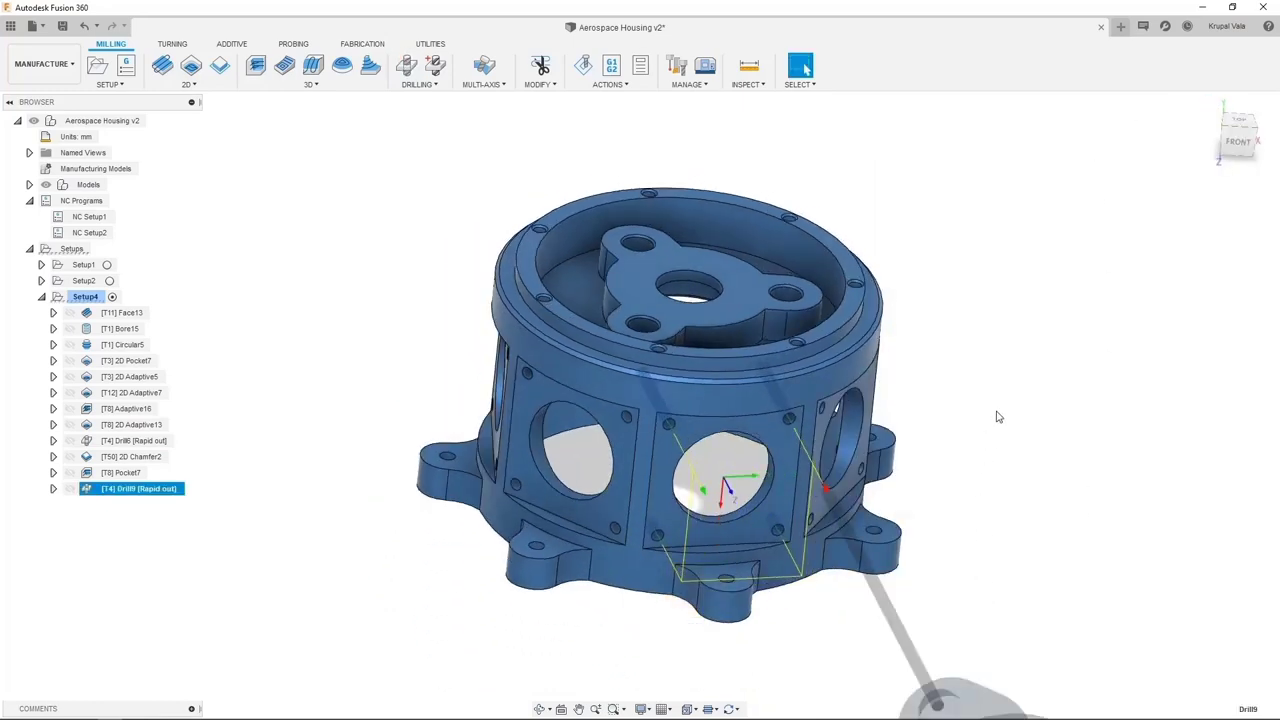
left_click(526, 384)
left_click(298, 385)
Step: Create a circular toolpath pattern around the top rim's circular edge and set its number of instances
left_click(110, 86)
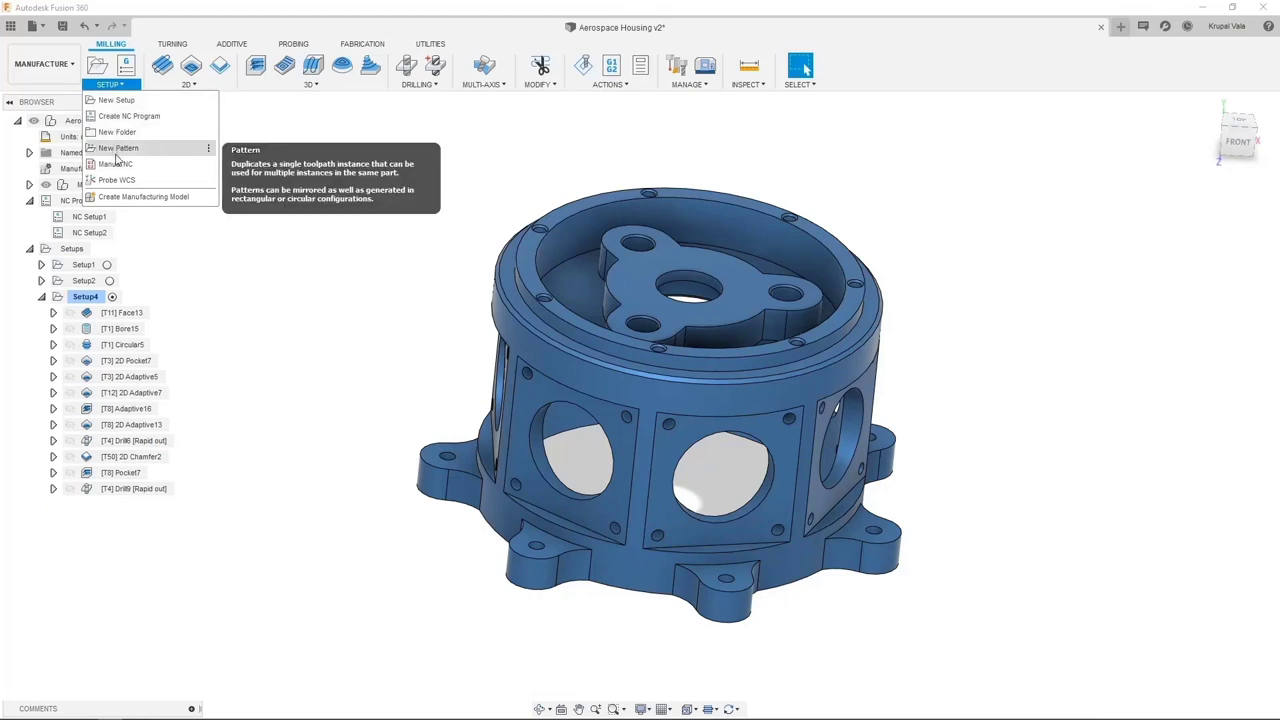
left_click(117, 149)
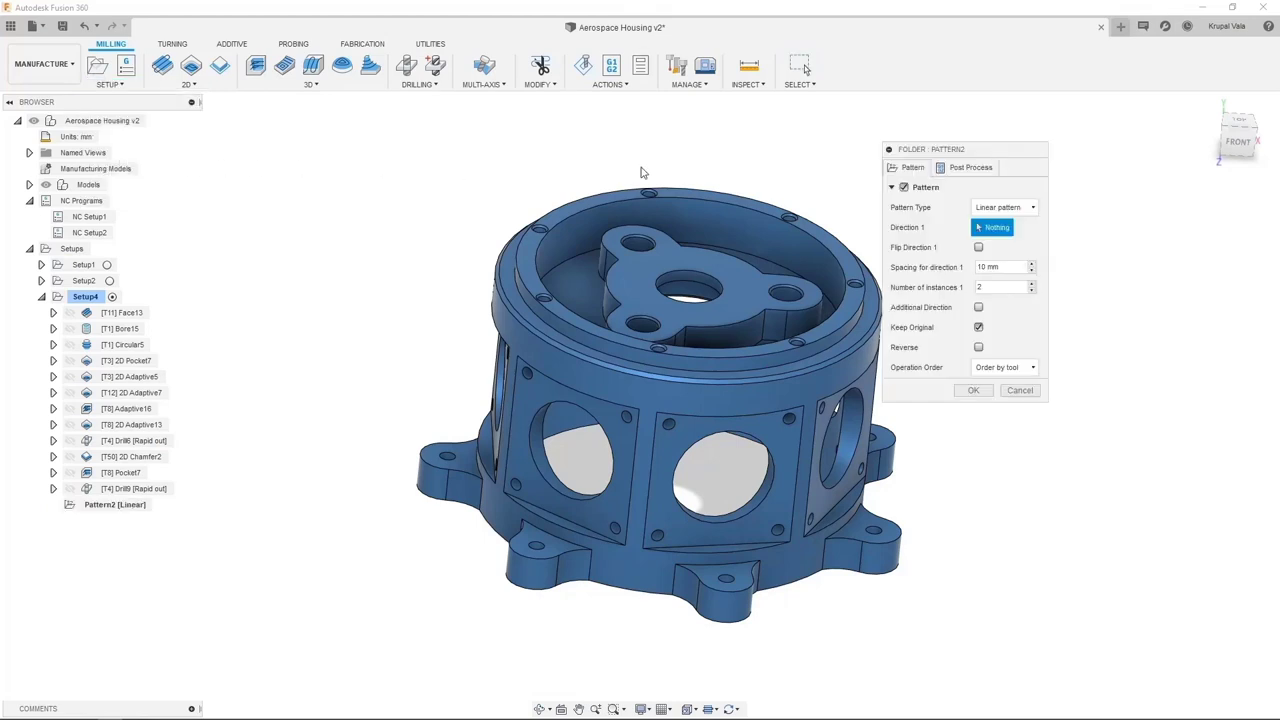
left_click(1027, 207)
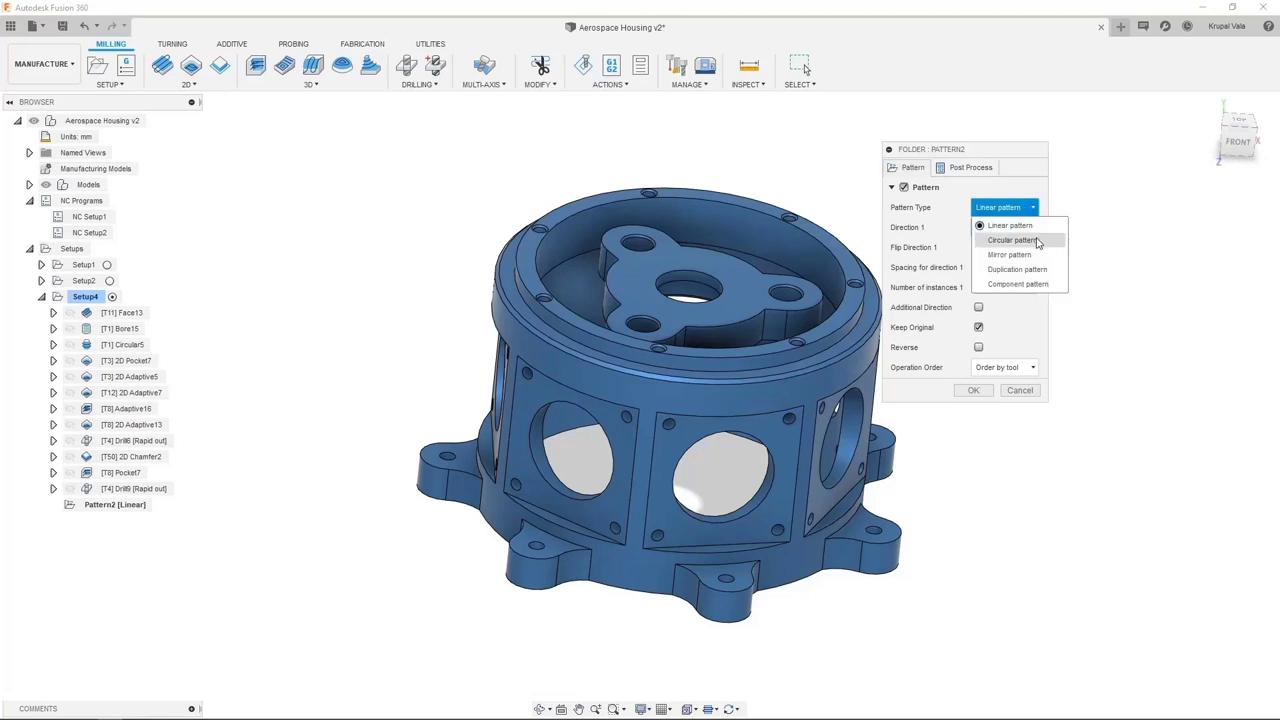
left_click(1038, 242)
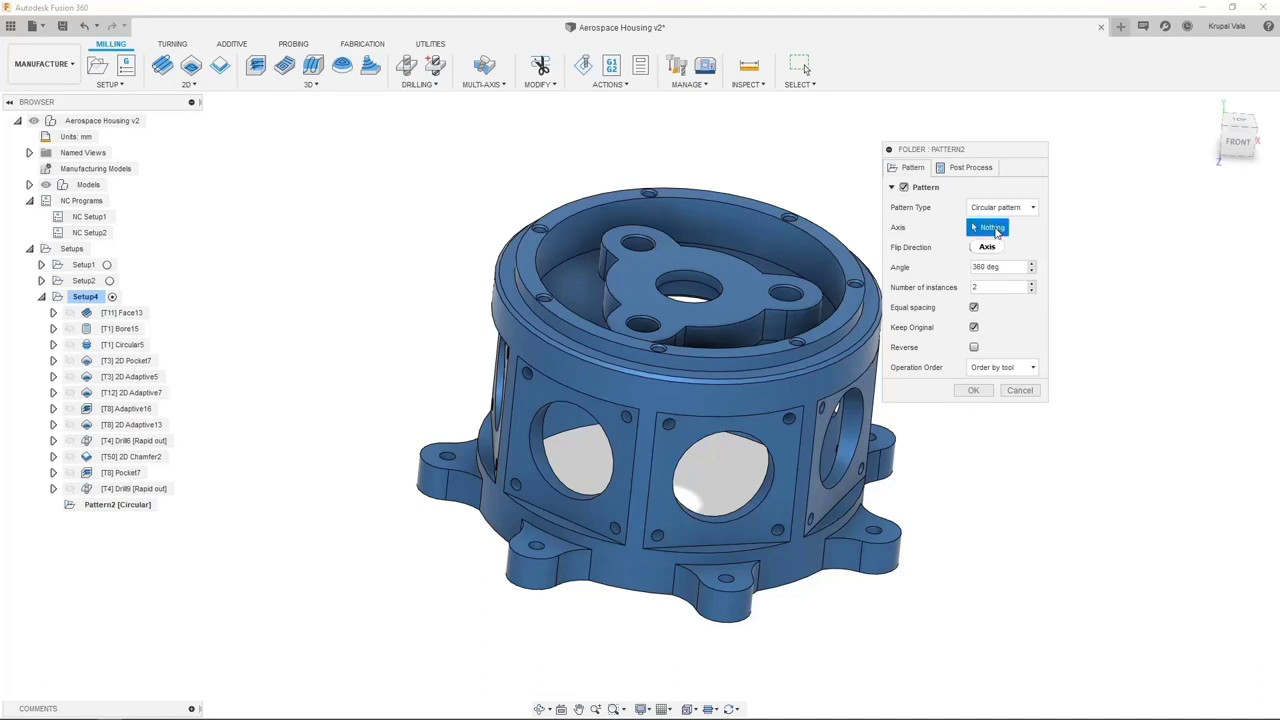
left_click(863, 307)
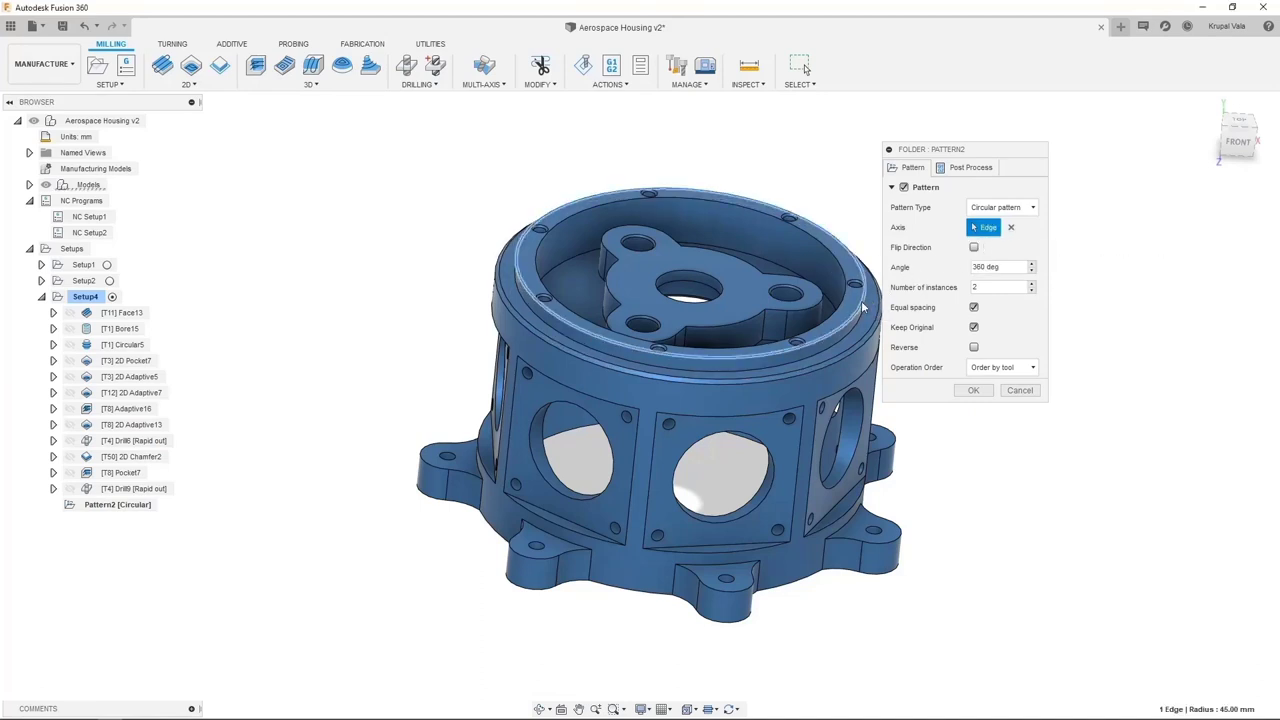
left_click(982, 287)
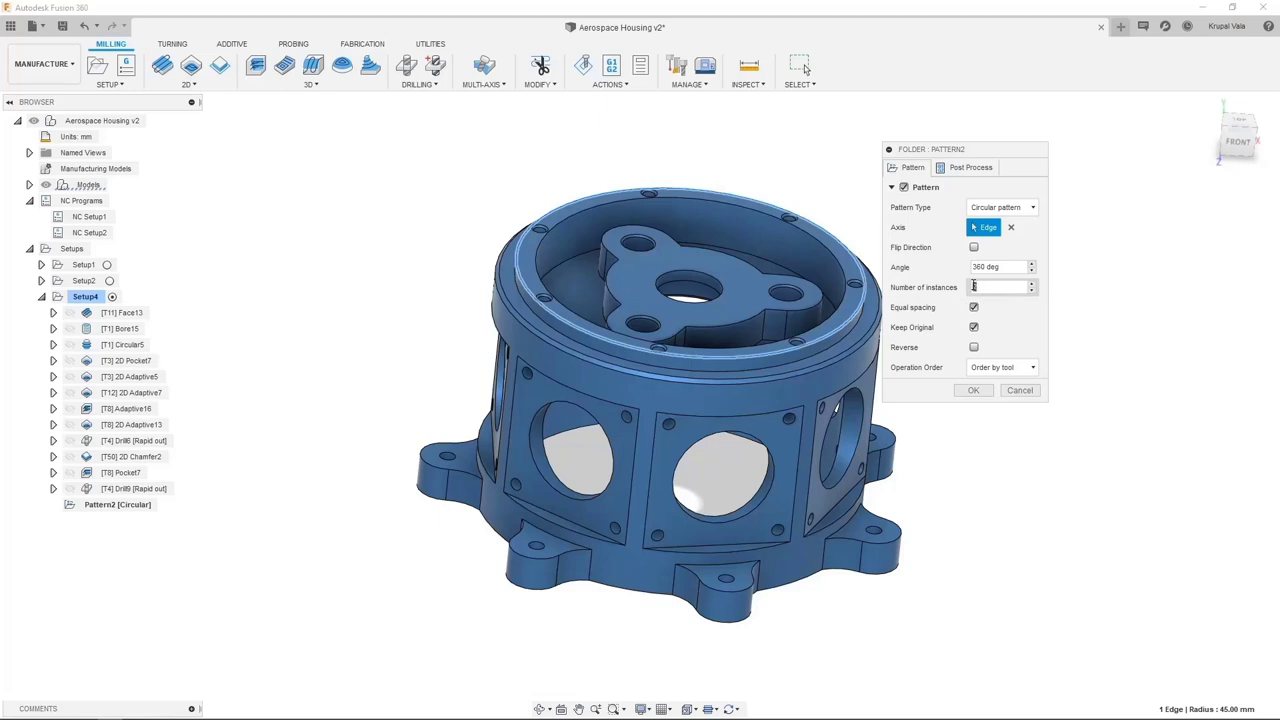
key("Return")
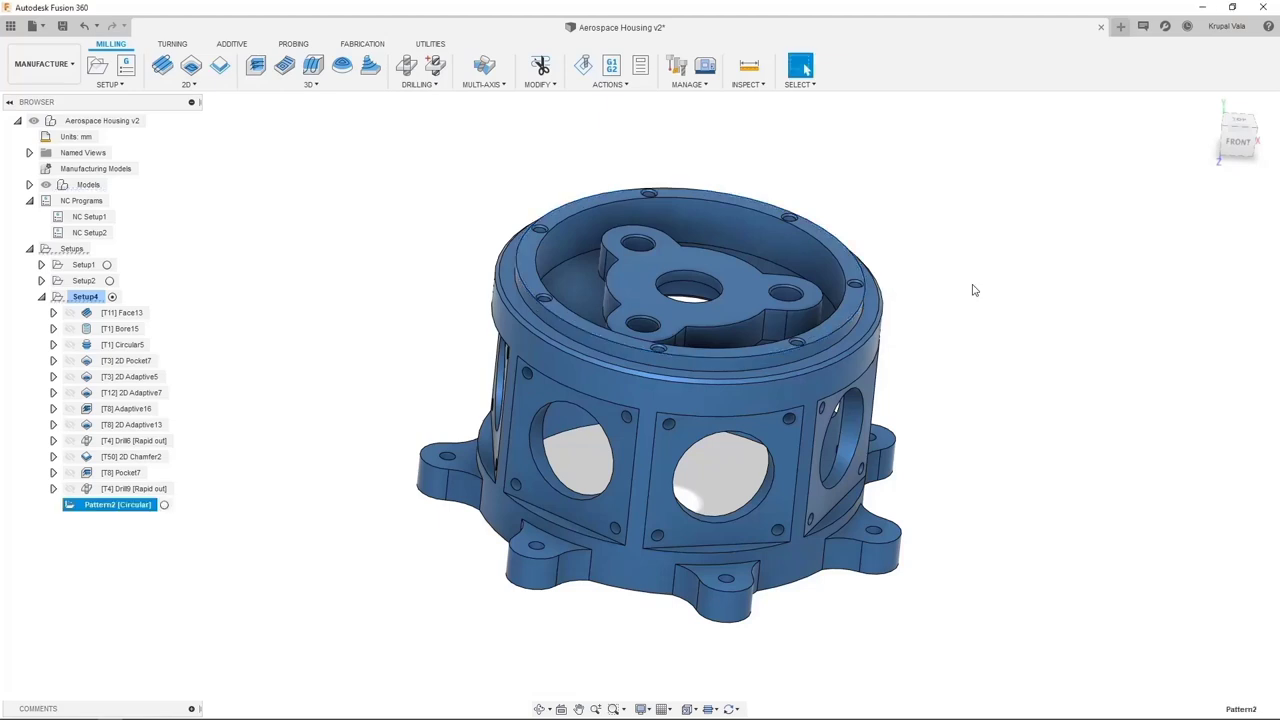
Step: Move the Pocket7 and Drill9 operations into the circular pattern, activate the pattern, and inspect the repeated toolpaths around the housing
left_click(124, 472)
left_click(128, 488, "ctrl")
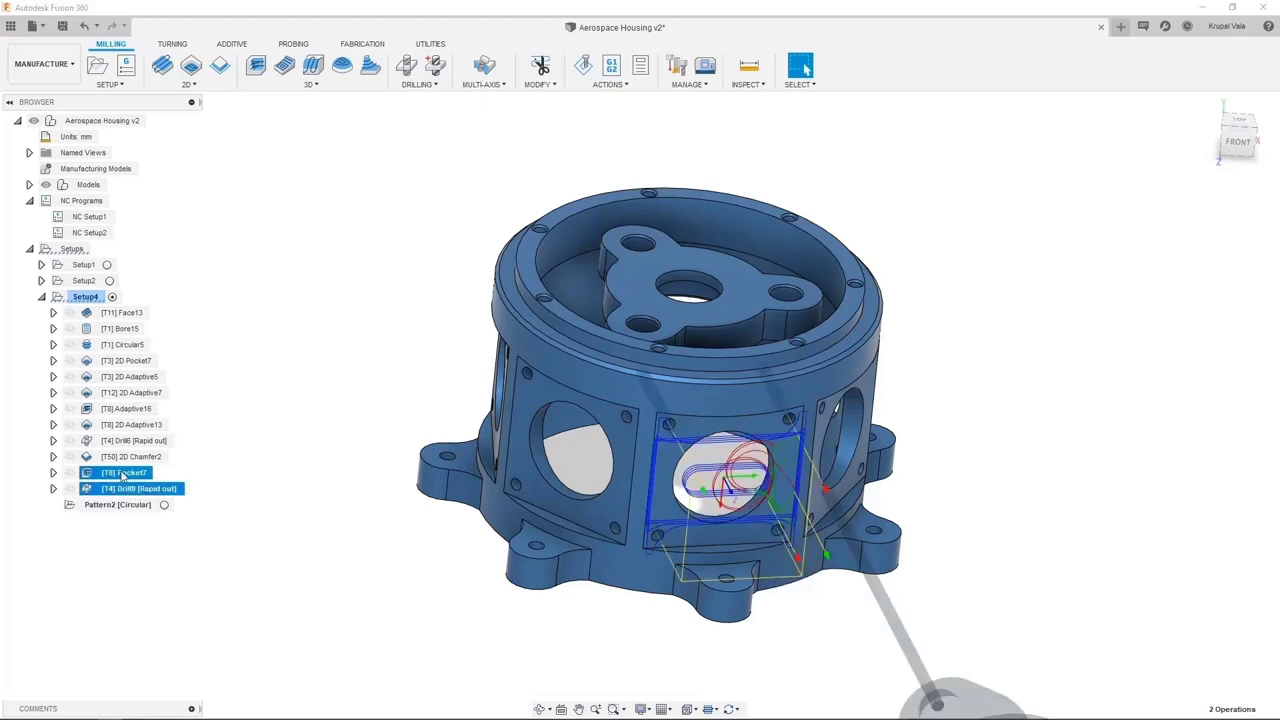
left_click_drag(124, 476, 143, 510)
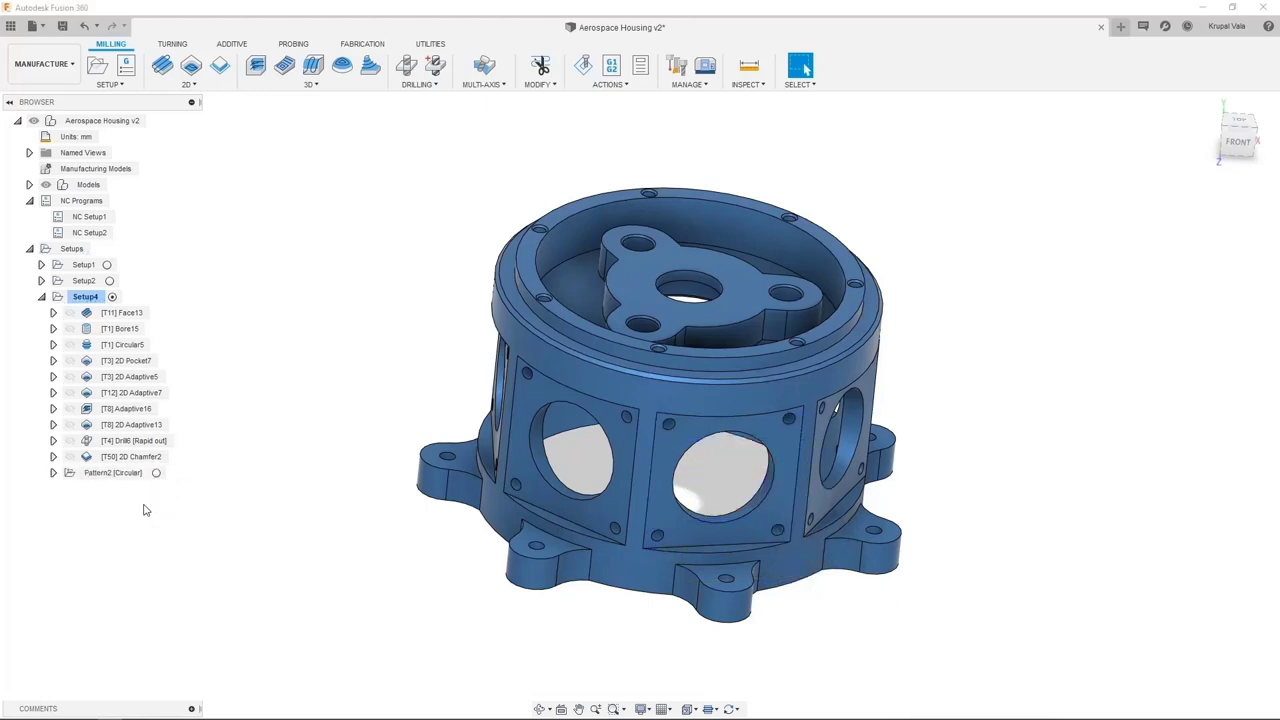
left_click(155, 472)
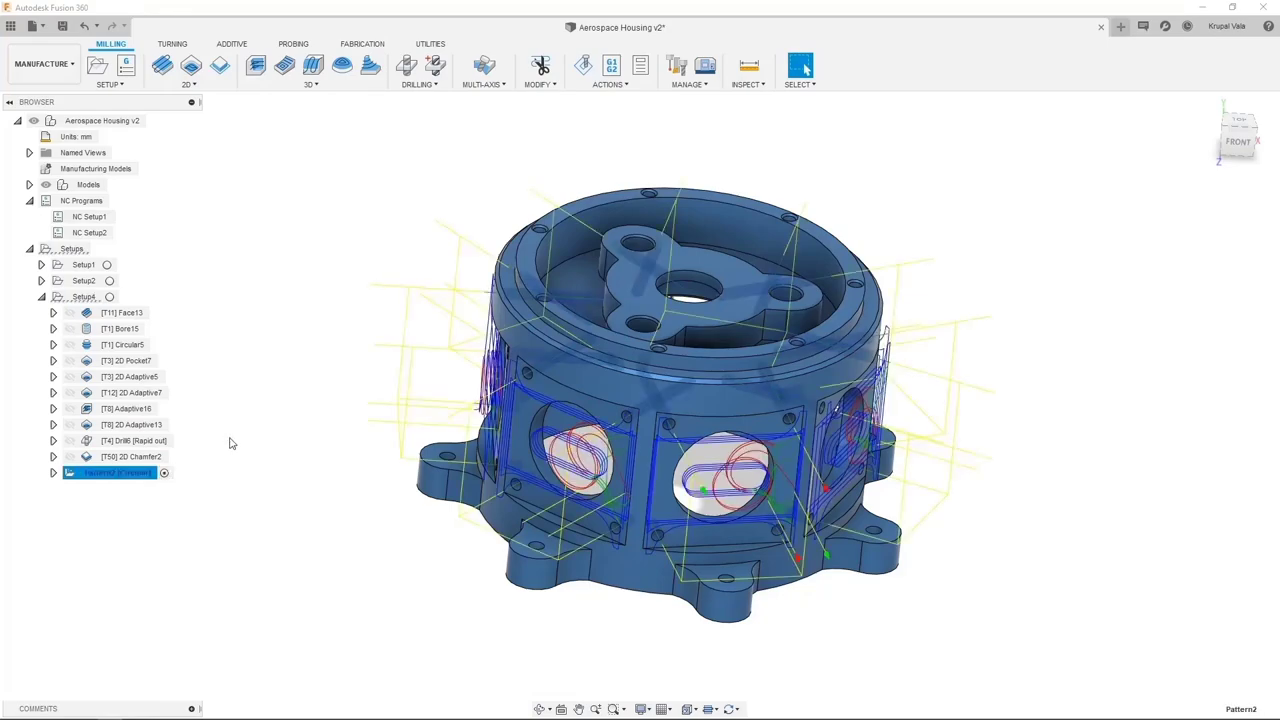
middle_click_drag(337, 520, 374, 580, "shift")
left_click(1206, 104)
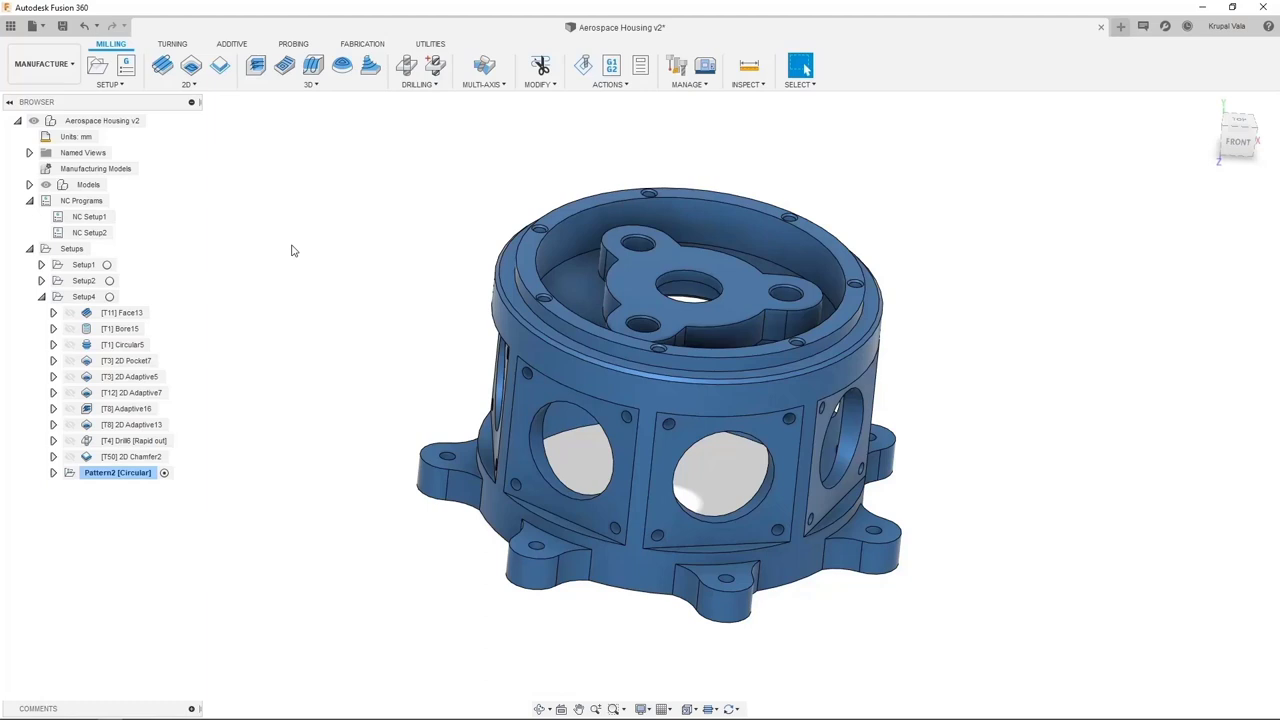
Step: Store the Face13 operation as a template named "Face top face"
left_click(140, 314)
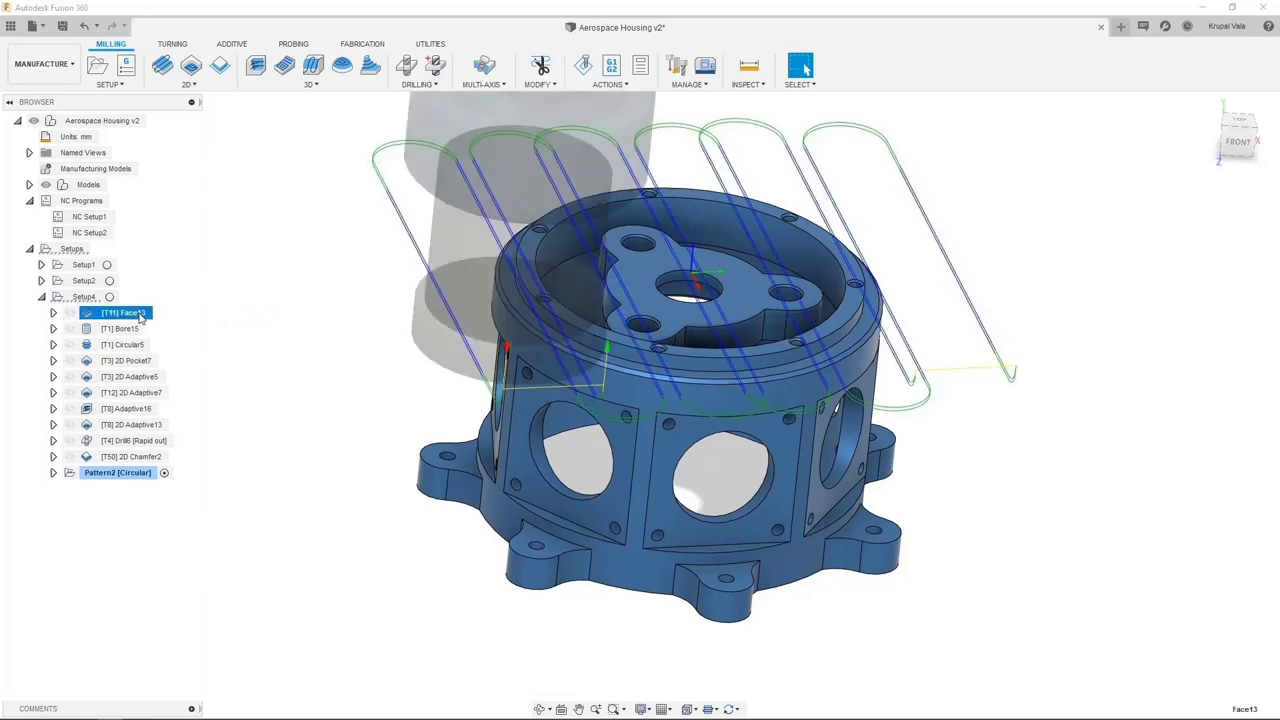
right_click(140, 317)
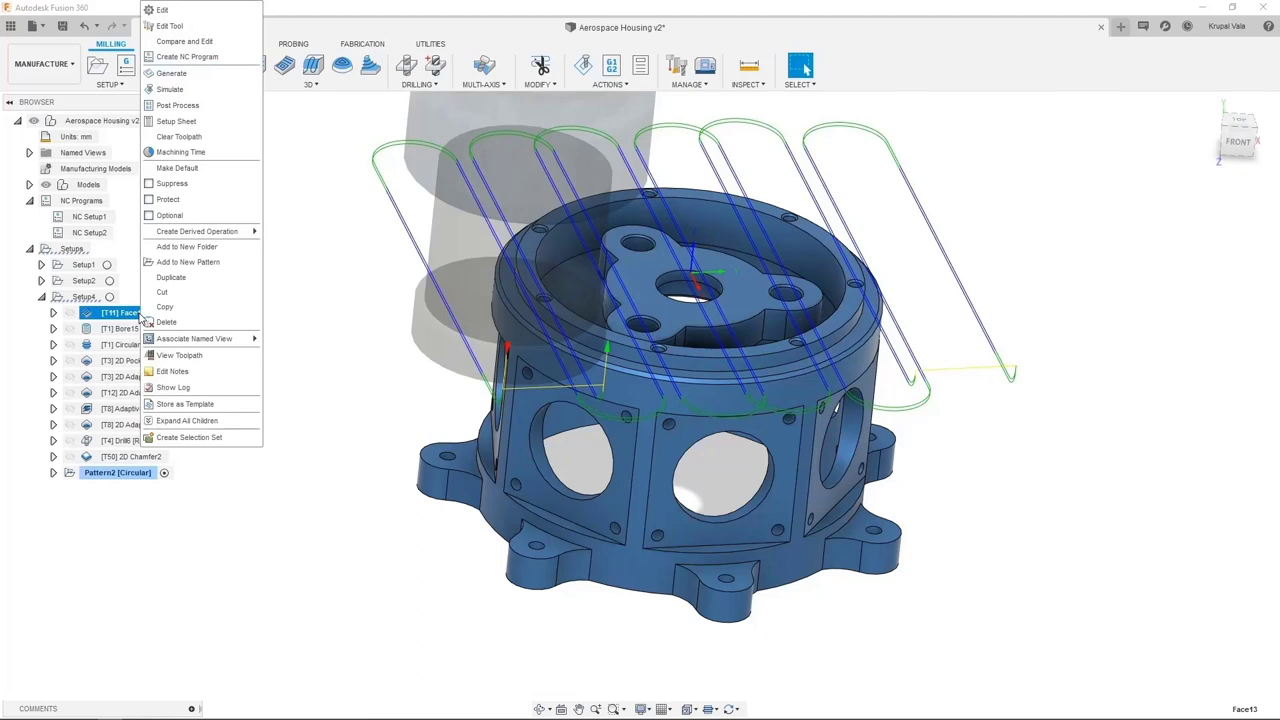
left_click(182, 404)
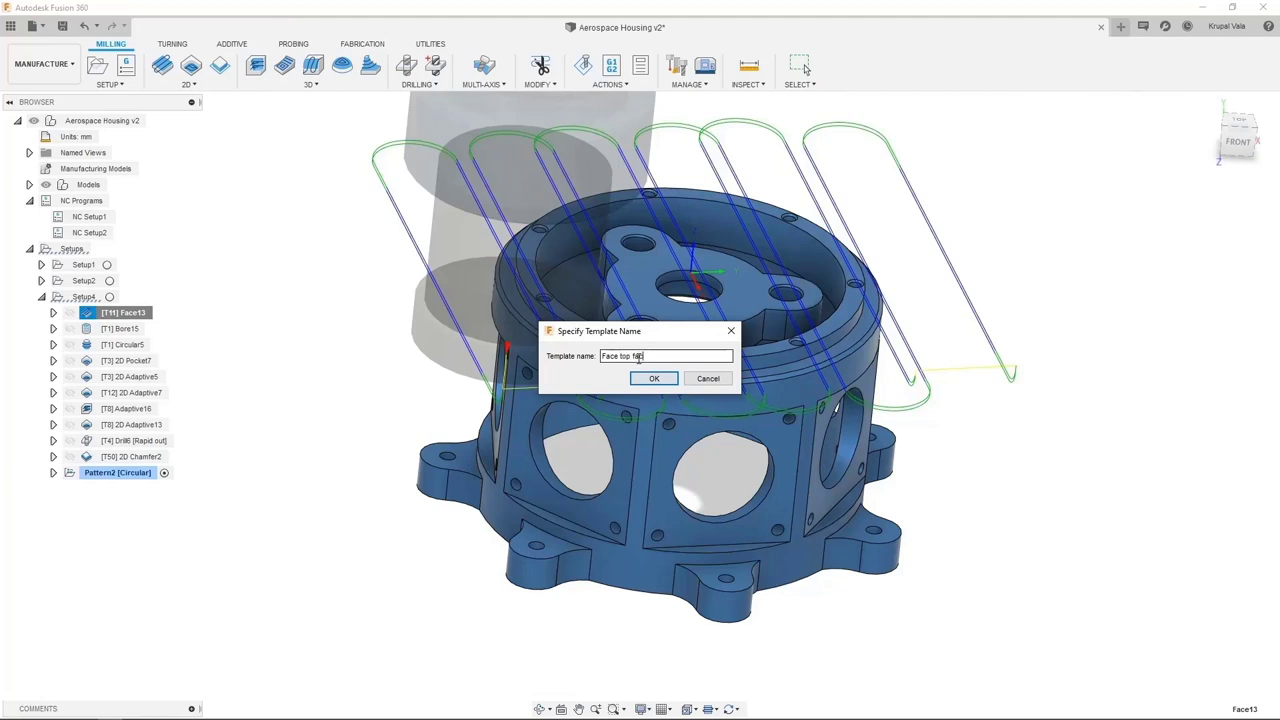
key("Return")
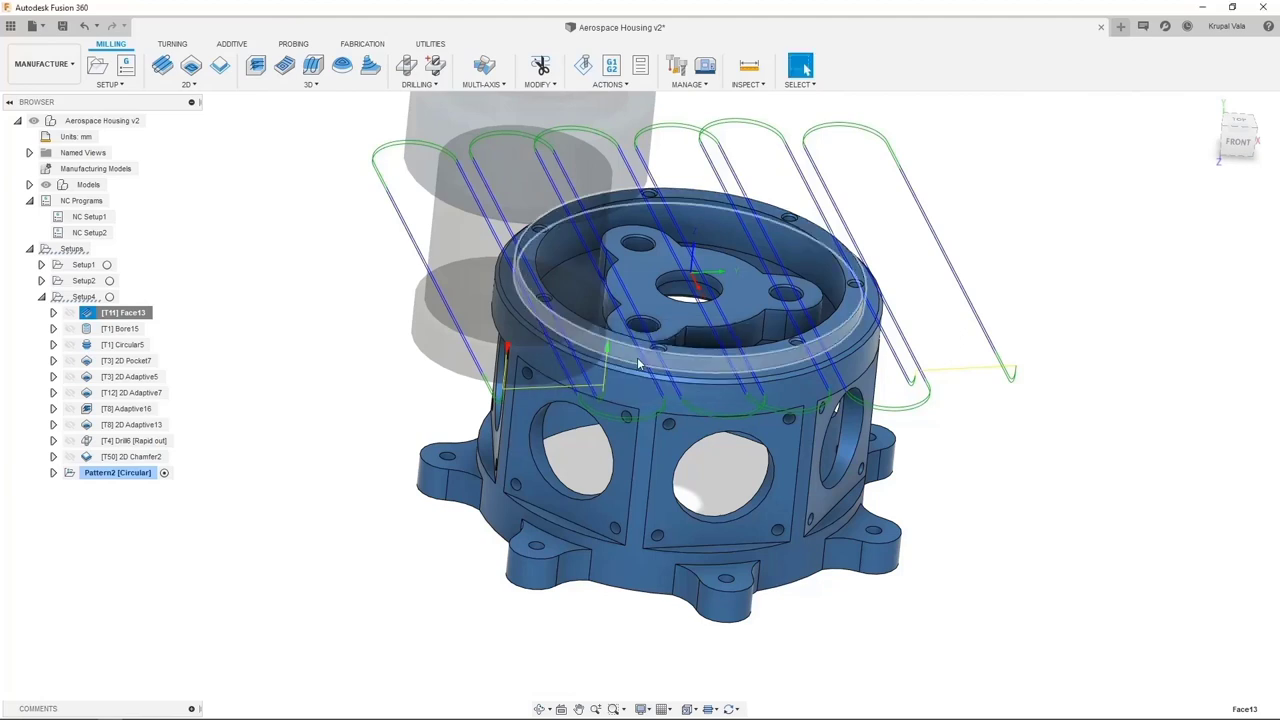
left_click(267, 289)
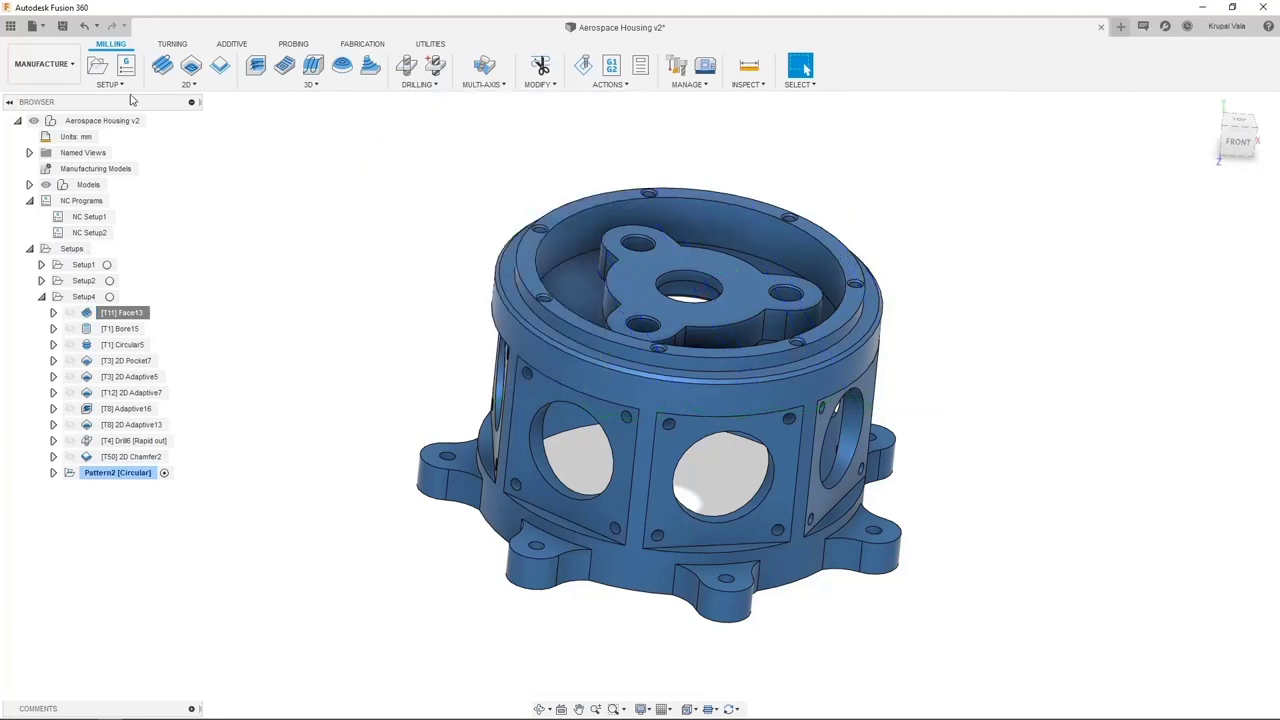
Step: Open the design "sk028 pattern001" from the project's Multi Axis folder
left_click(11, 26)
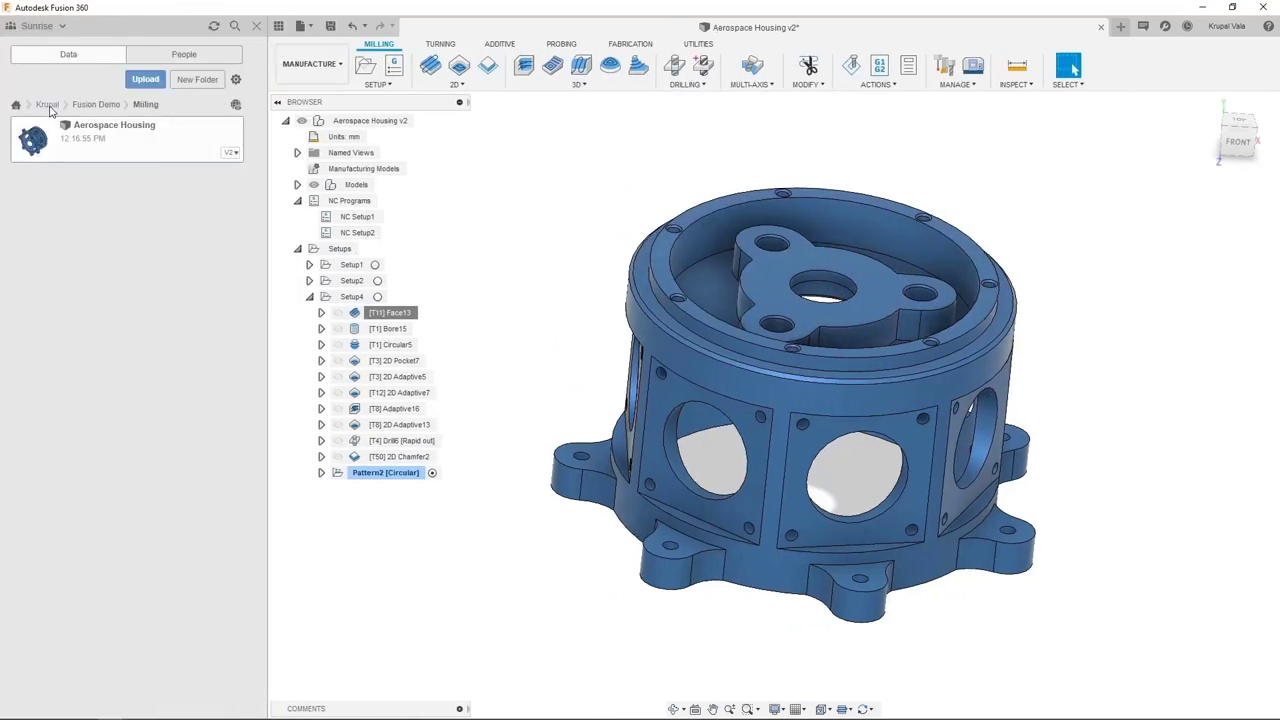
left_click(47, 105)
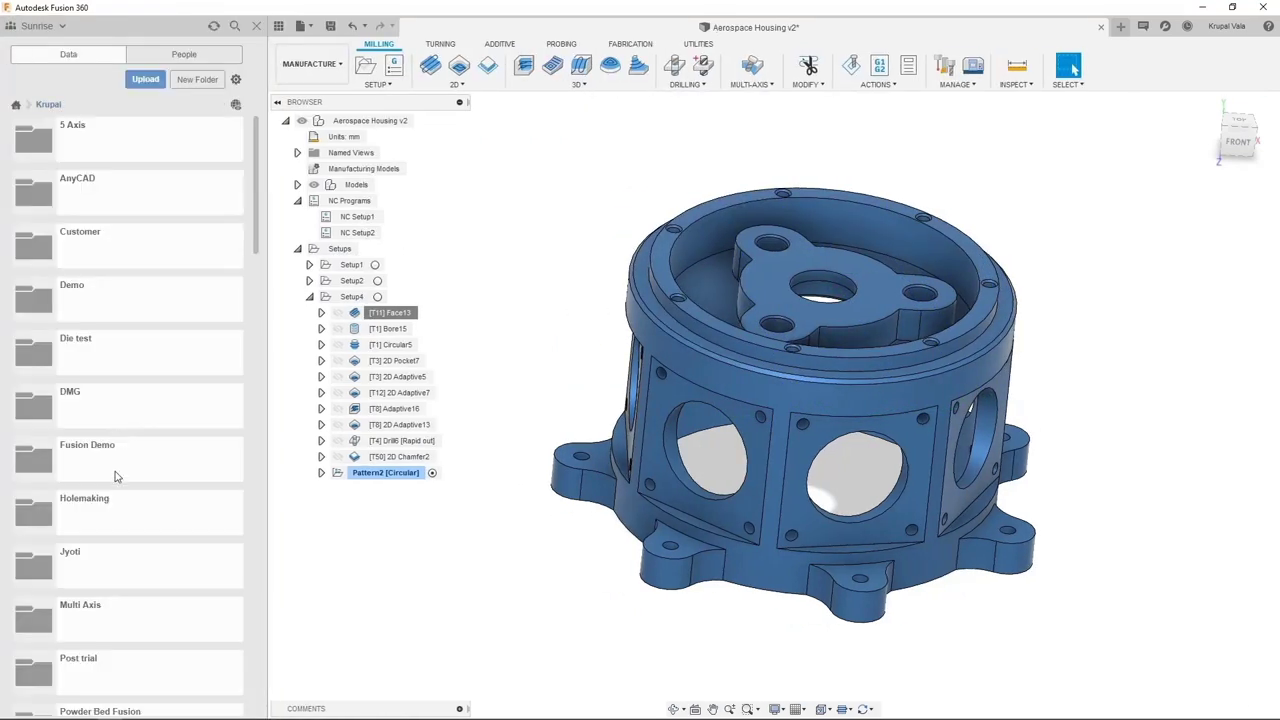
left_click(105, 615)
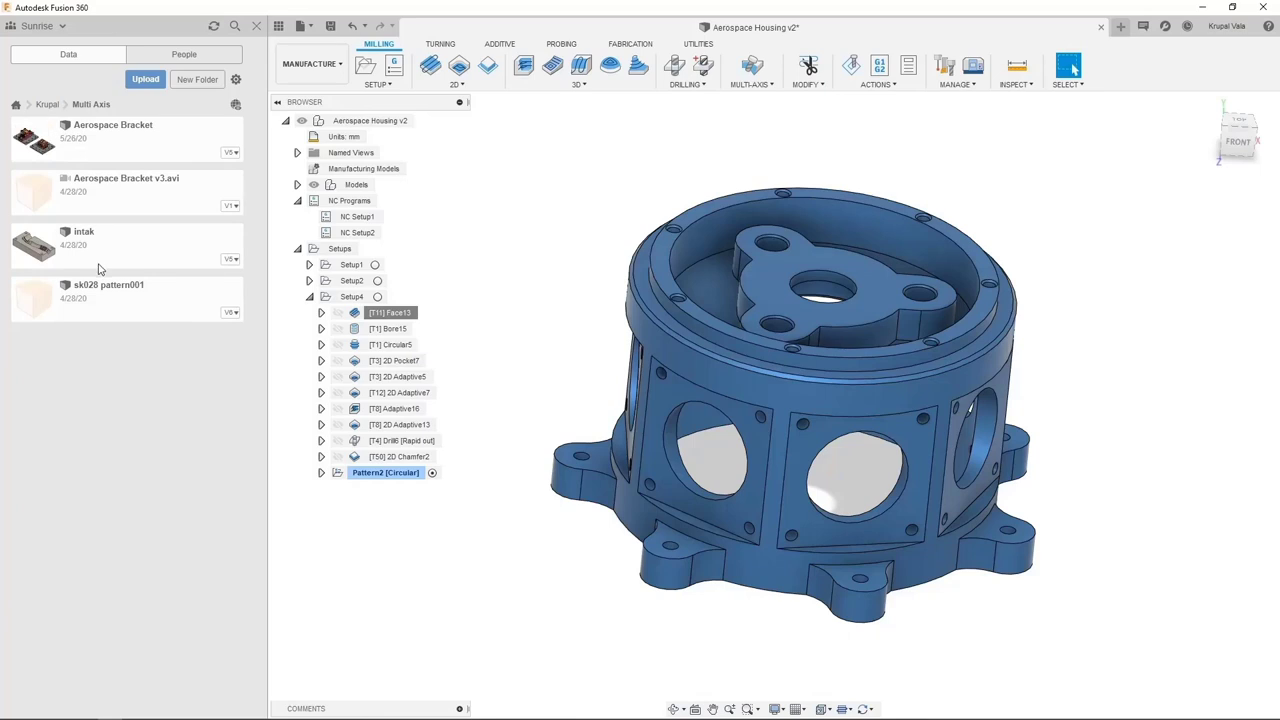
double_click(88, 292)
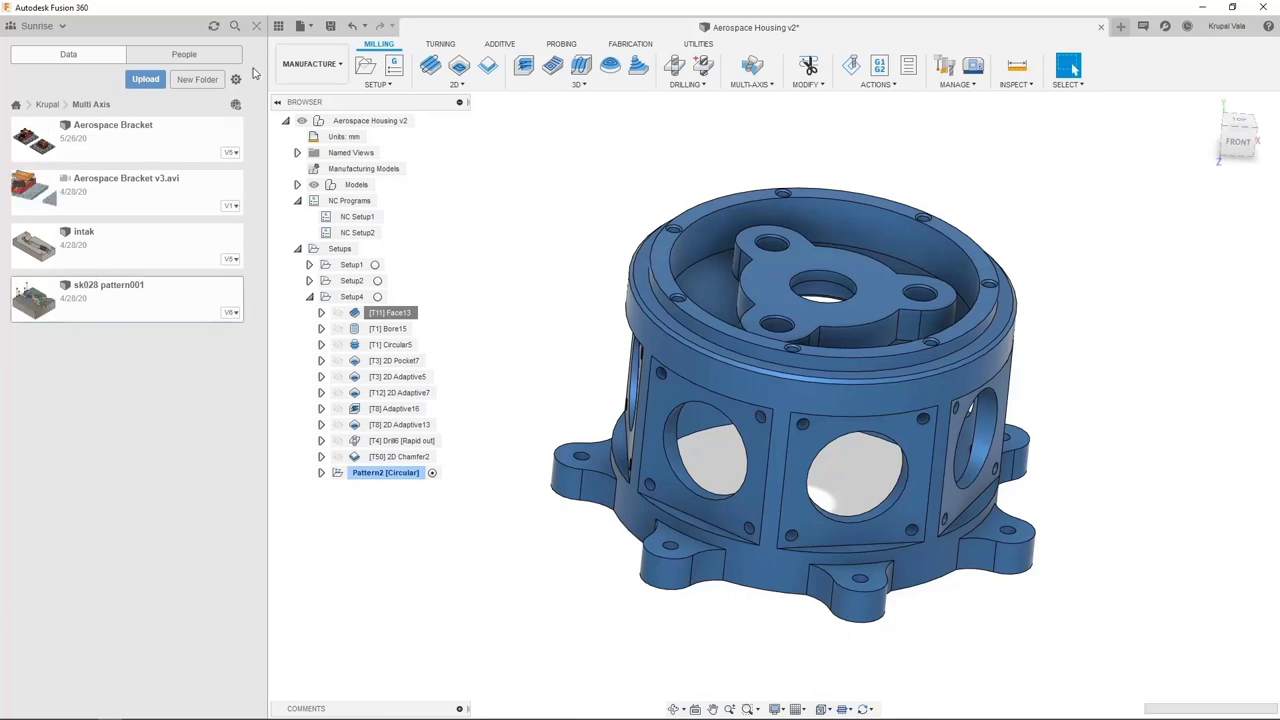
left_click(281, 27)
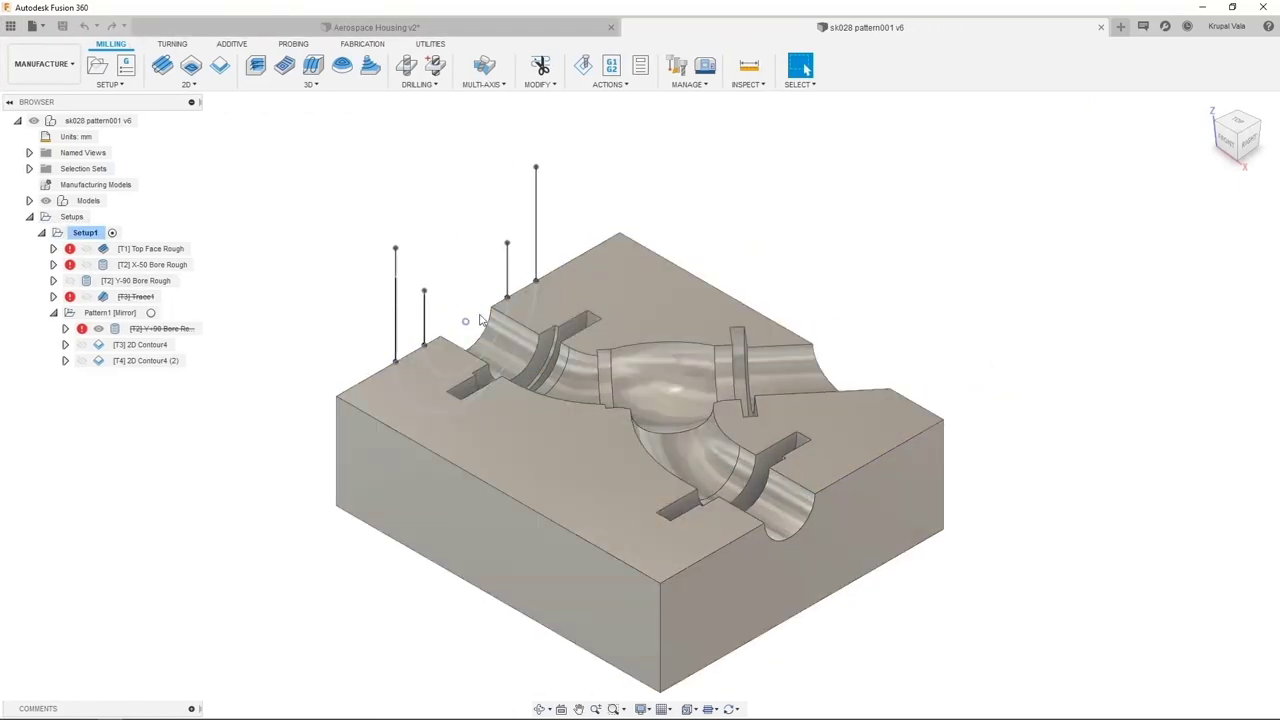
Step: Add an operation to Setup1 from the "Face top face" template and generate its facing toolpath
right_click(86, 236)
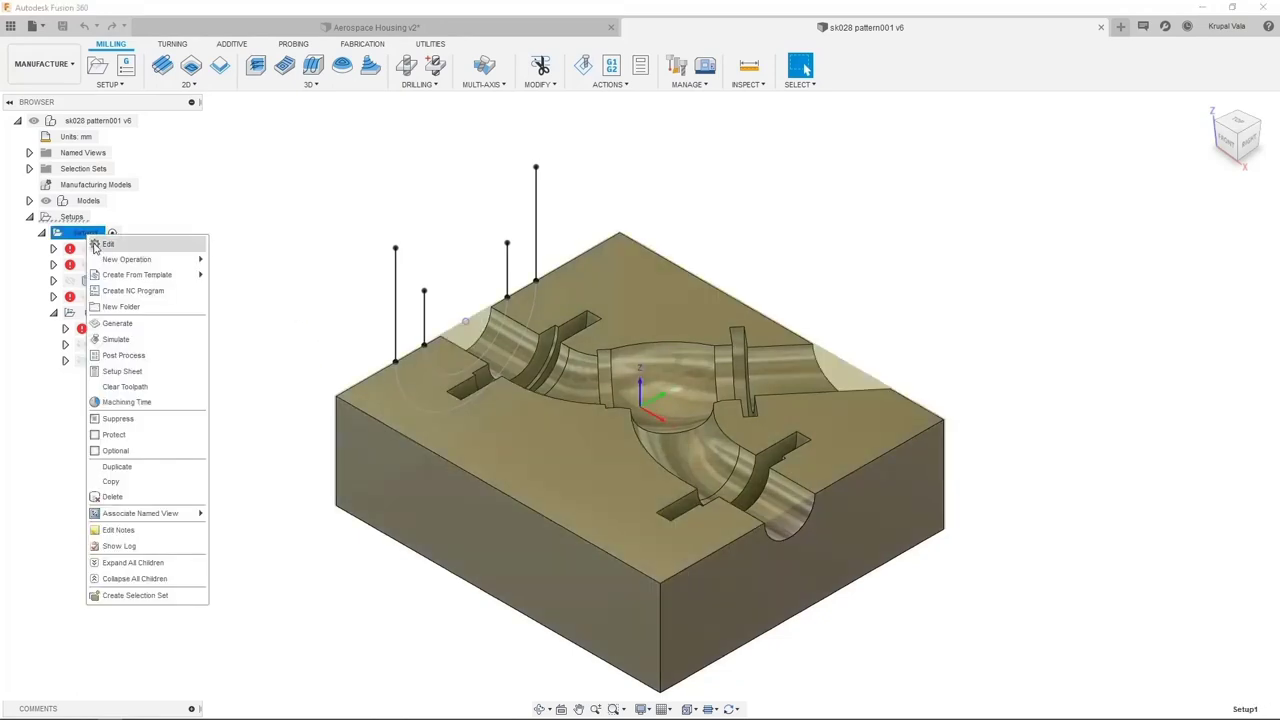
mouse_move(113, 261)
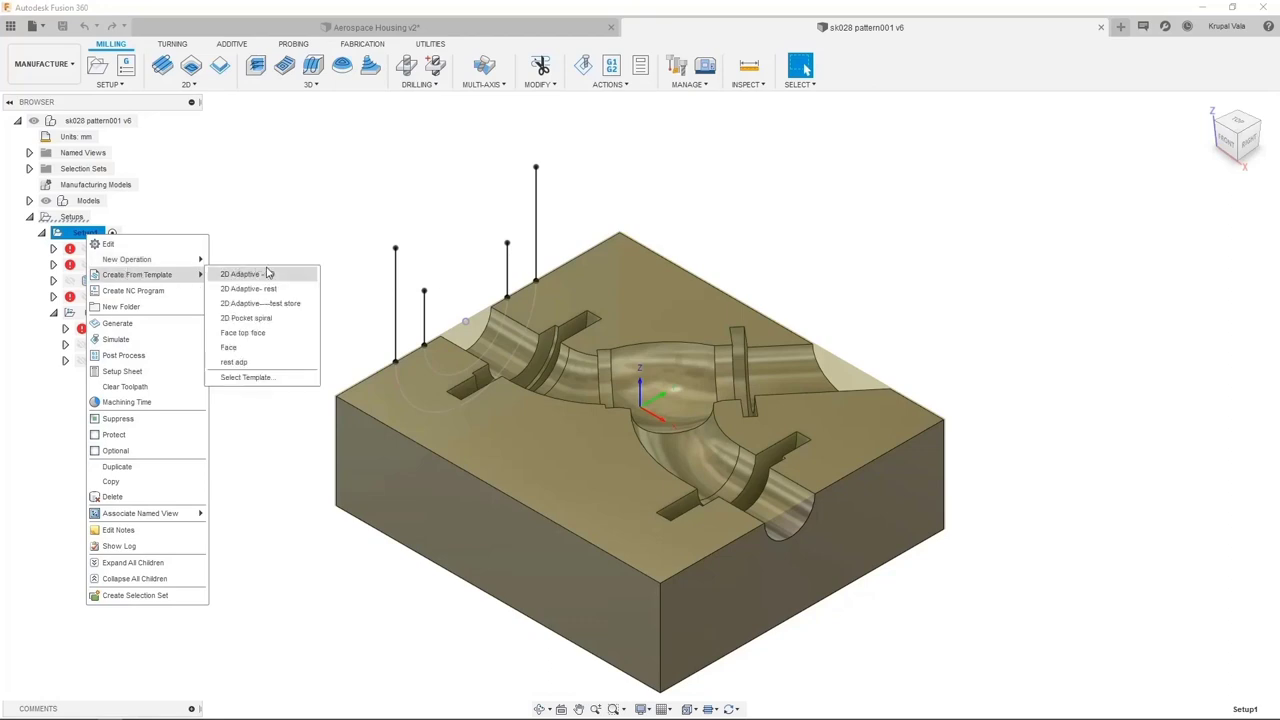
left_click(263, 337)
left_click(155, 379)
right_click(155, 381)
left_click(196, 81)
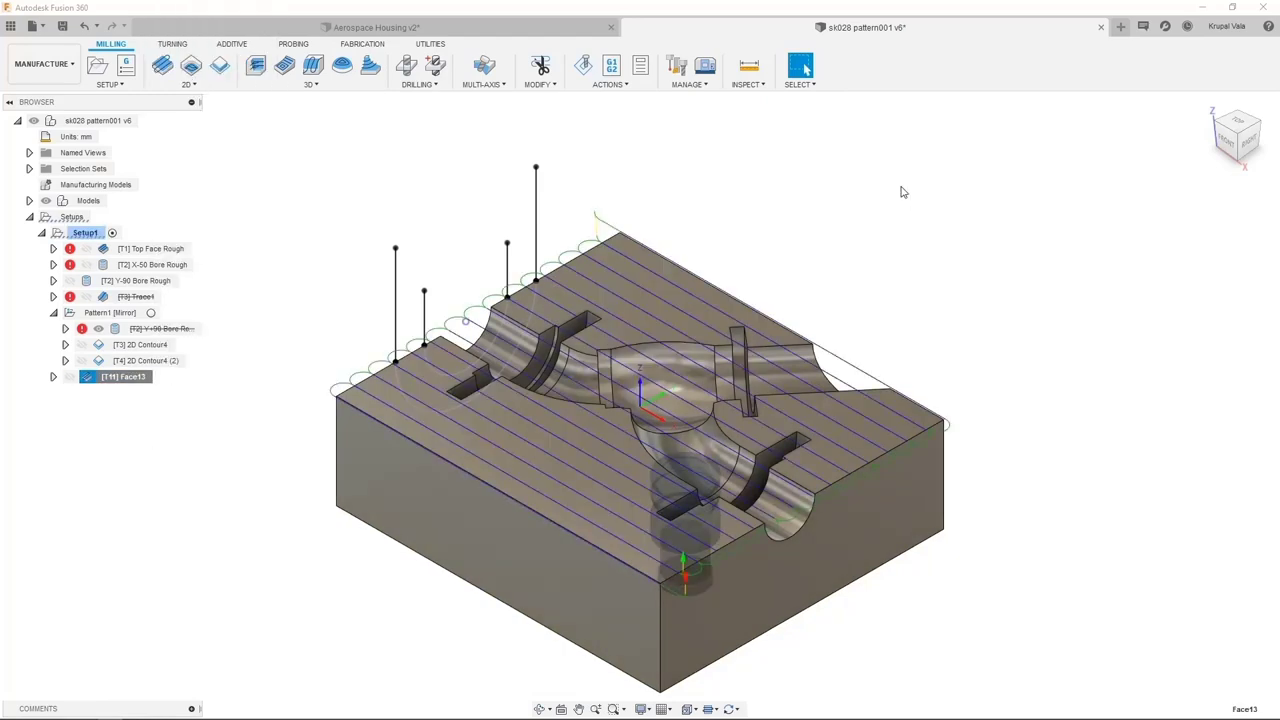
Step: Review the templated Face13 operation's tool, geometry and passes settings, including stepover and maximum stepdown, and close it without changes
right_click(125, 386)
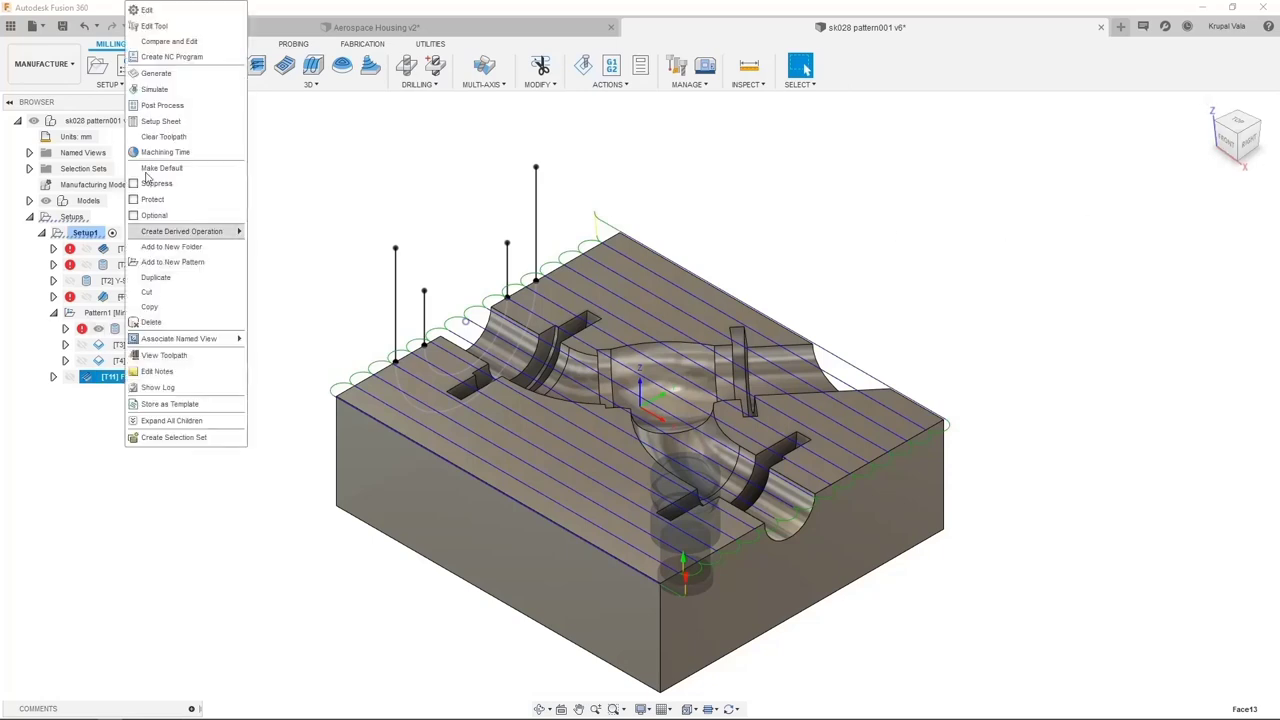
left_click(162, 11)
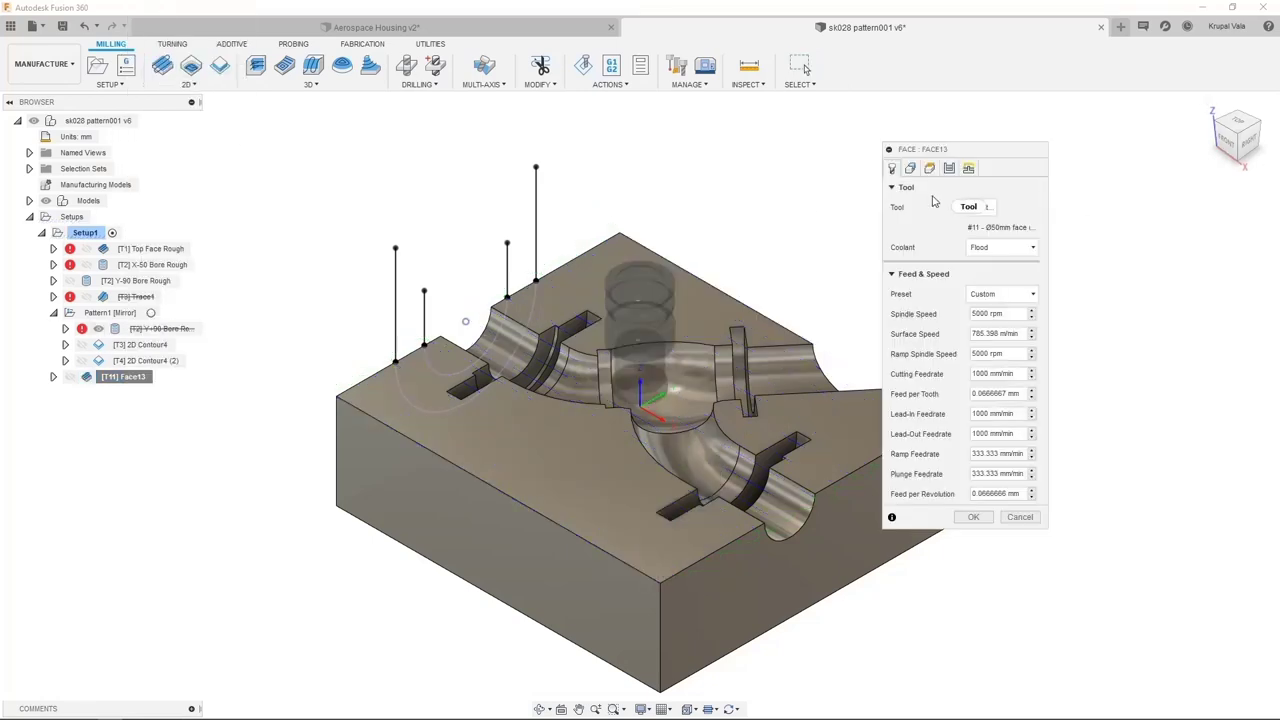
left_click(911, 169)
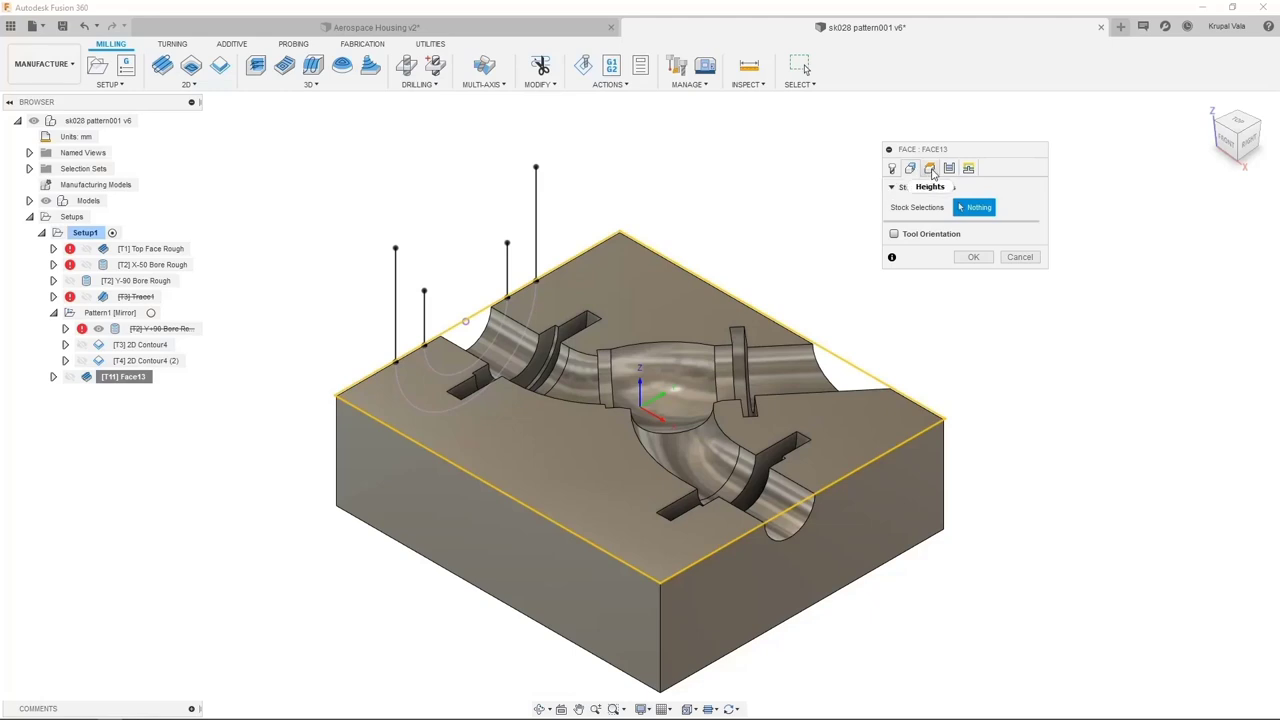
left_click(929, 168)
left_click(949, 168)
left_click_drag(995, 286, 957, 289)
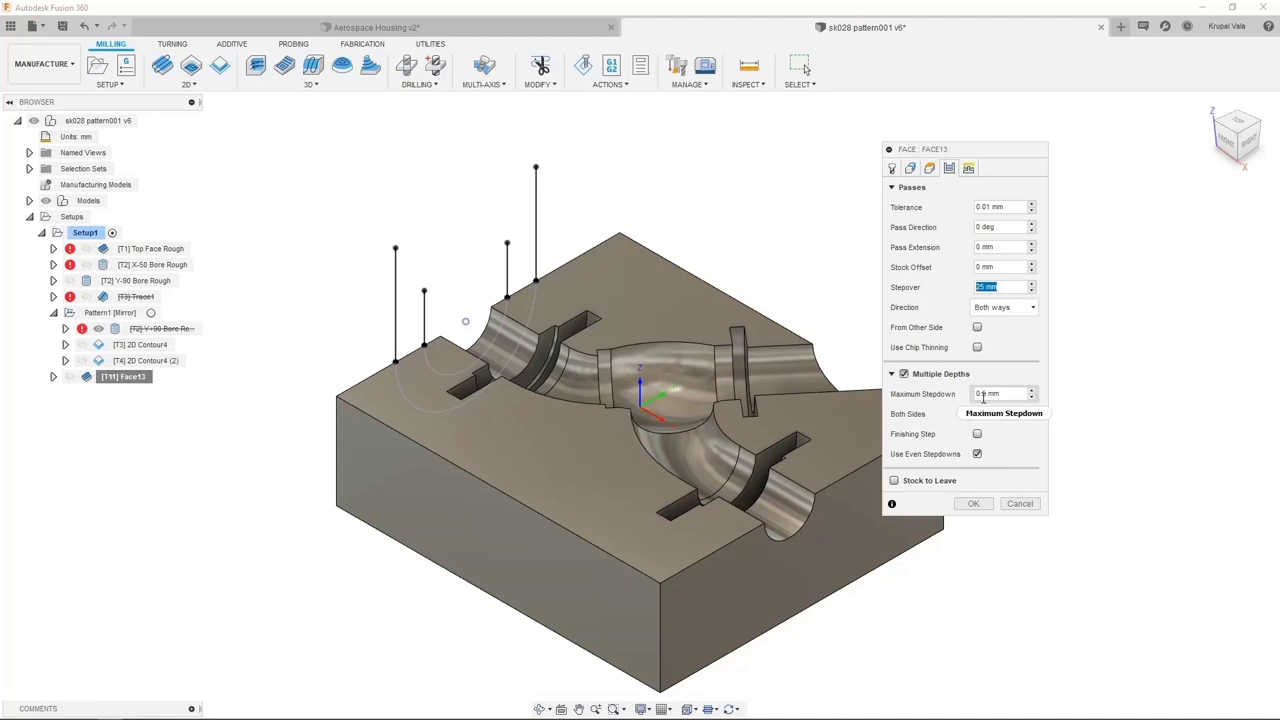
left_click(1020, 503)
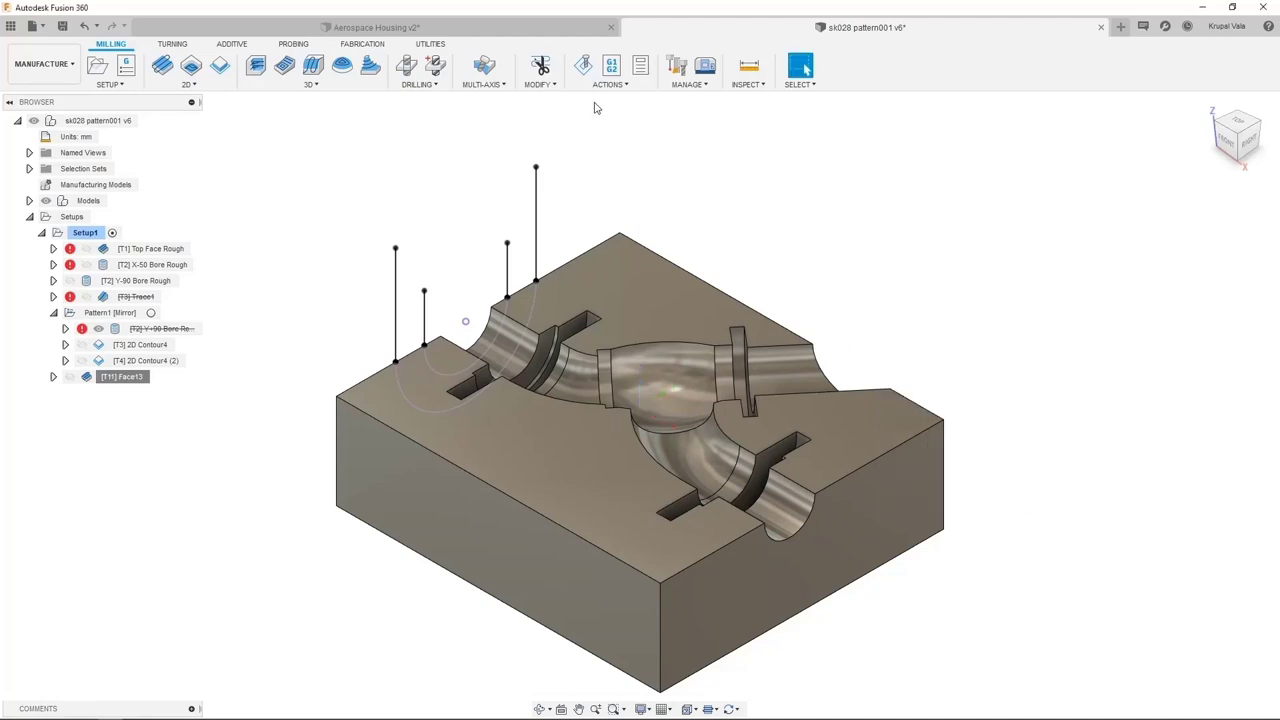
Step: Return to the Aerospace Housing design and regenerate all Setup4 toolpaths, including those that do not require regeneration
left_click(505, 30)
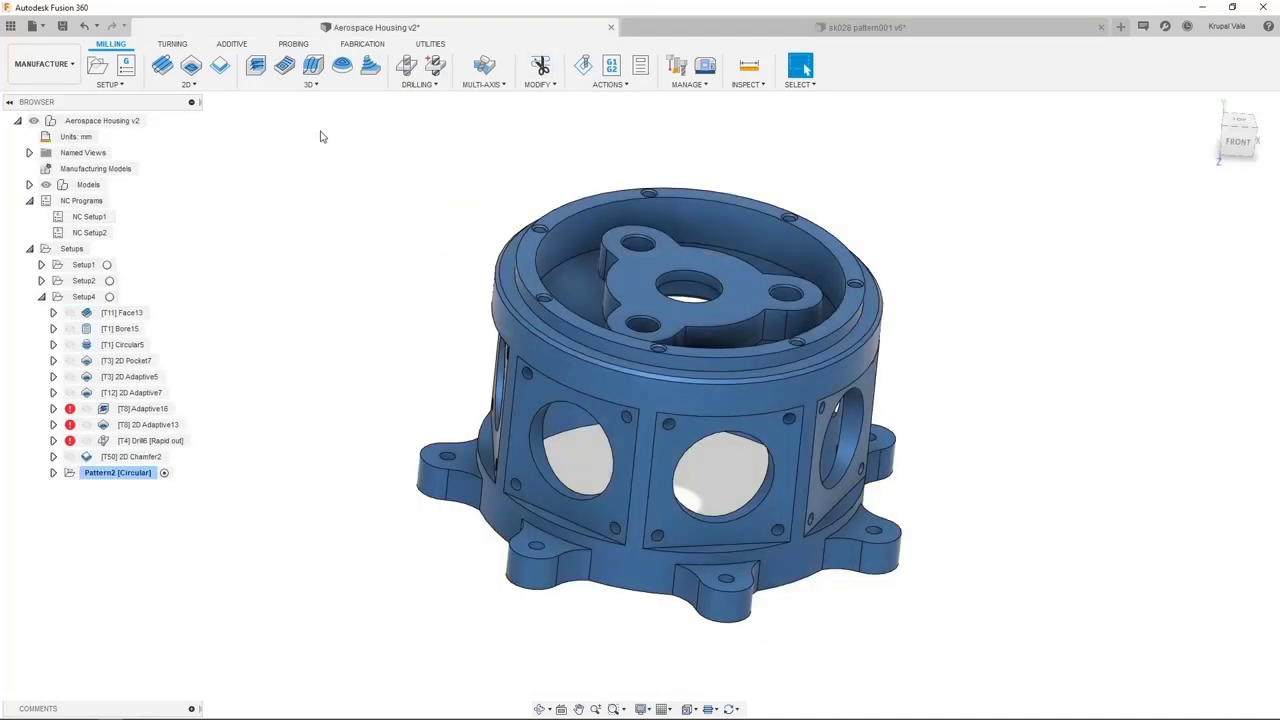
right_click(88, 303)
left_click(128, 388)
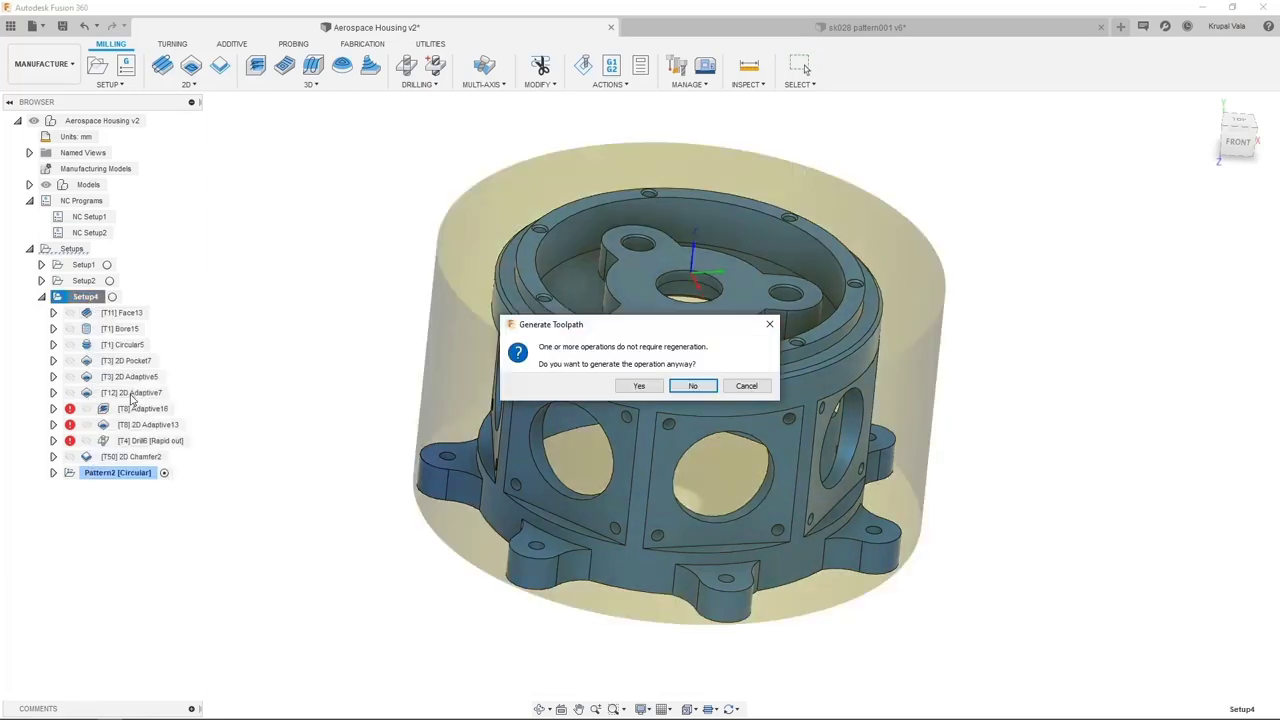
left_click(645, 389)
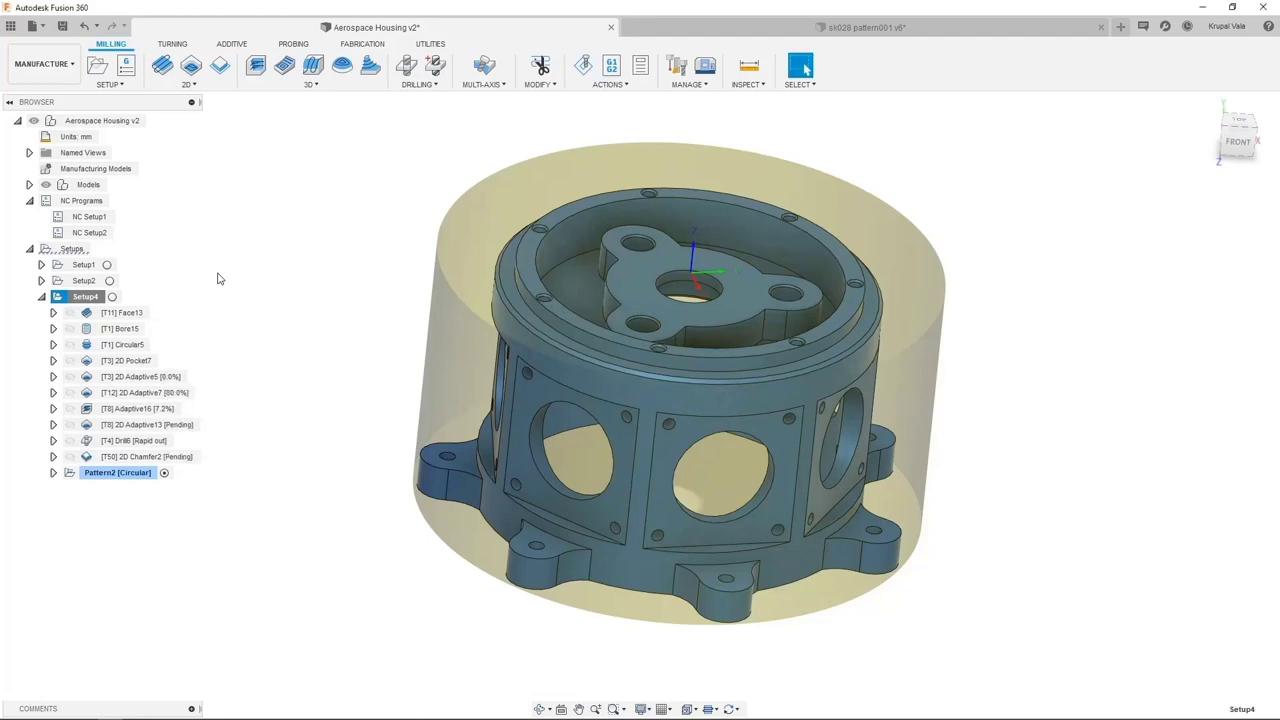
key("Escape")
mouse_move(249, 266)
middle_mouse_down("shift")
mouse_move(230, 267)
mouse_move(317, 266)
mouse_move(241, 275)
middle_mouse_up("shift")
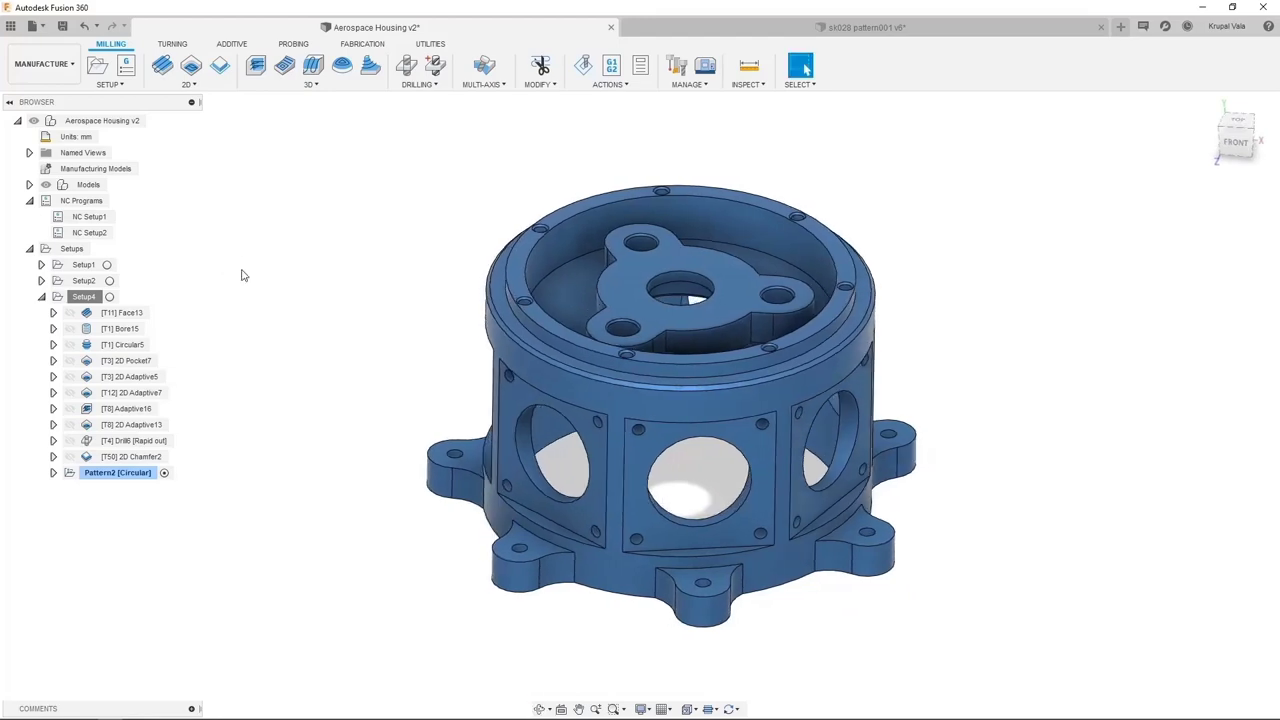
Step: Simulate all Setup4 operations from Face13 through the Pattern2 circular pattern together, playing the stock removal and advancing through the operations
left_click(120, 313)
left_click(140, 473, "shift")
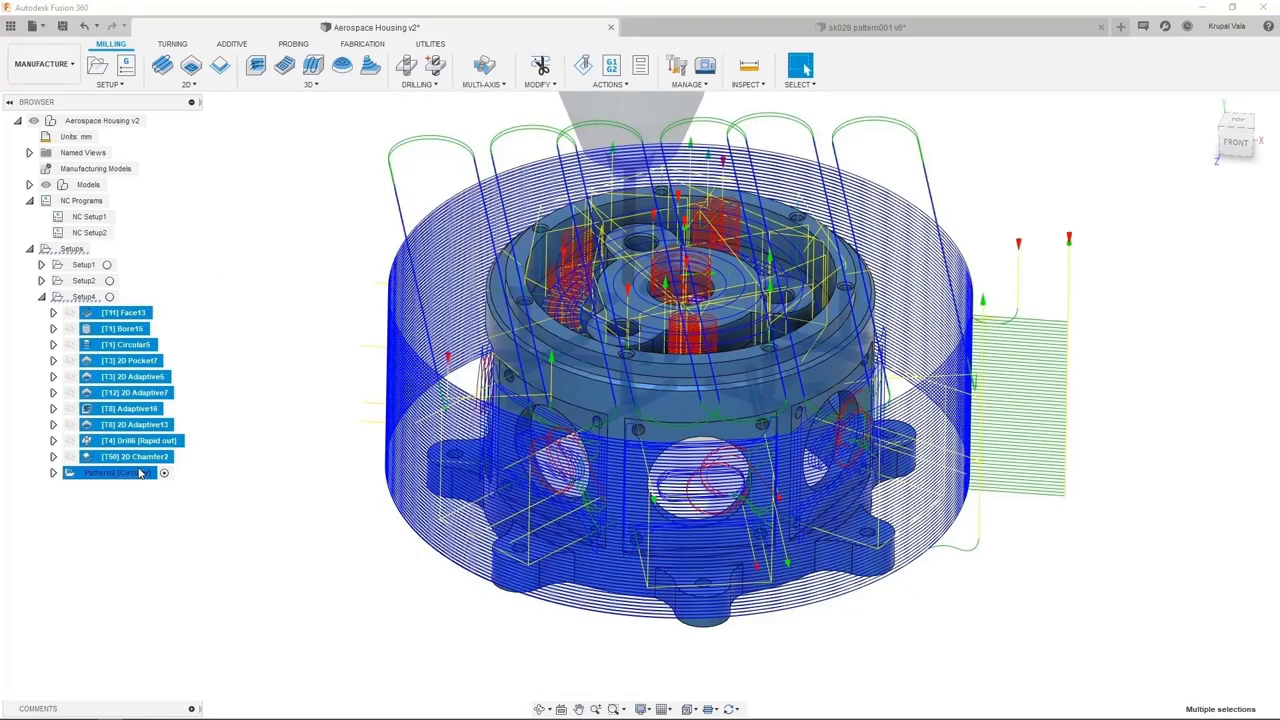
right_click(140, 473)
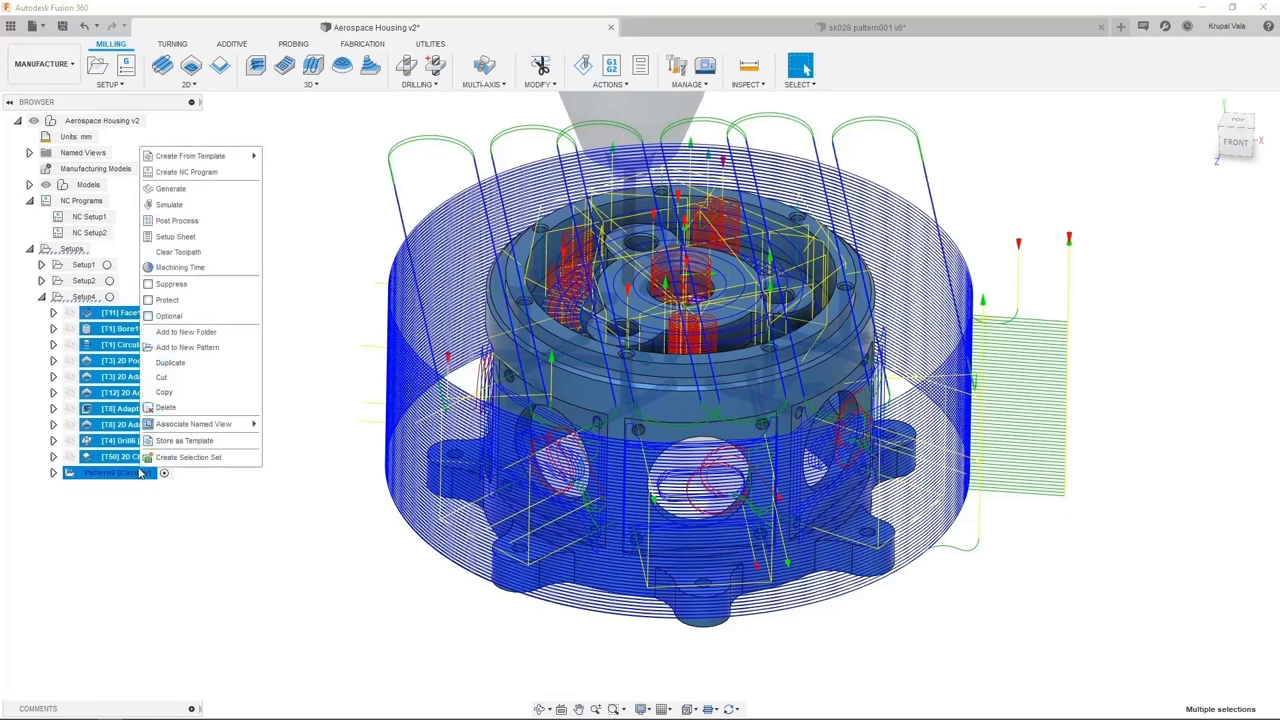
left_click(199, 206)
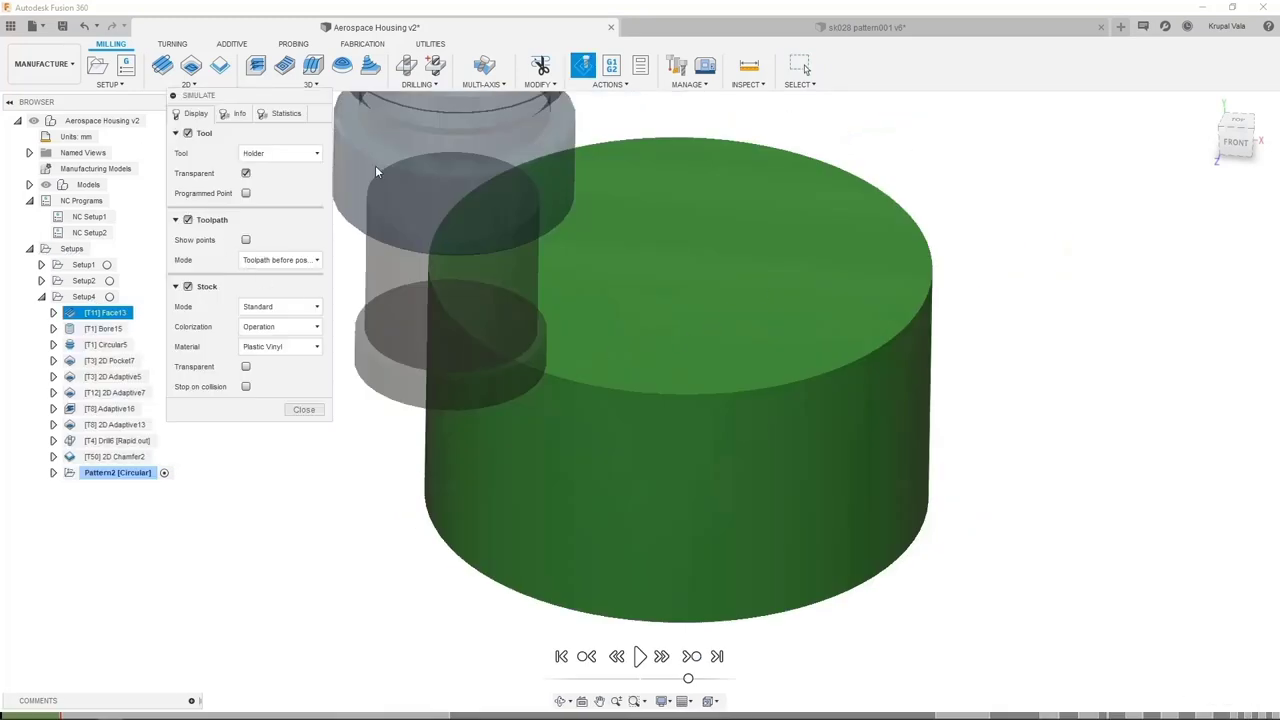
left_click_drag(187, 95, 197, 198)
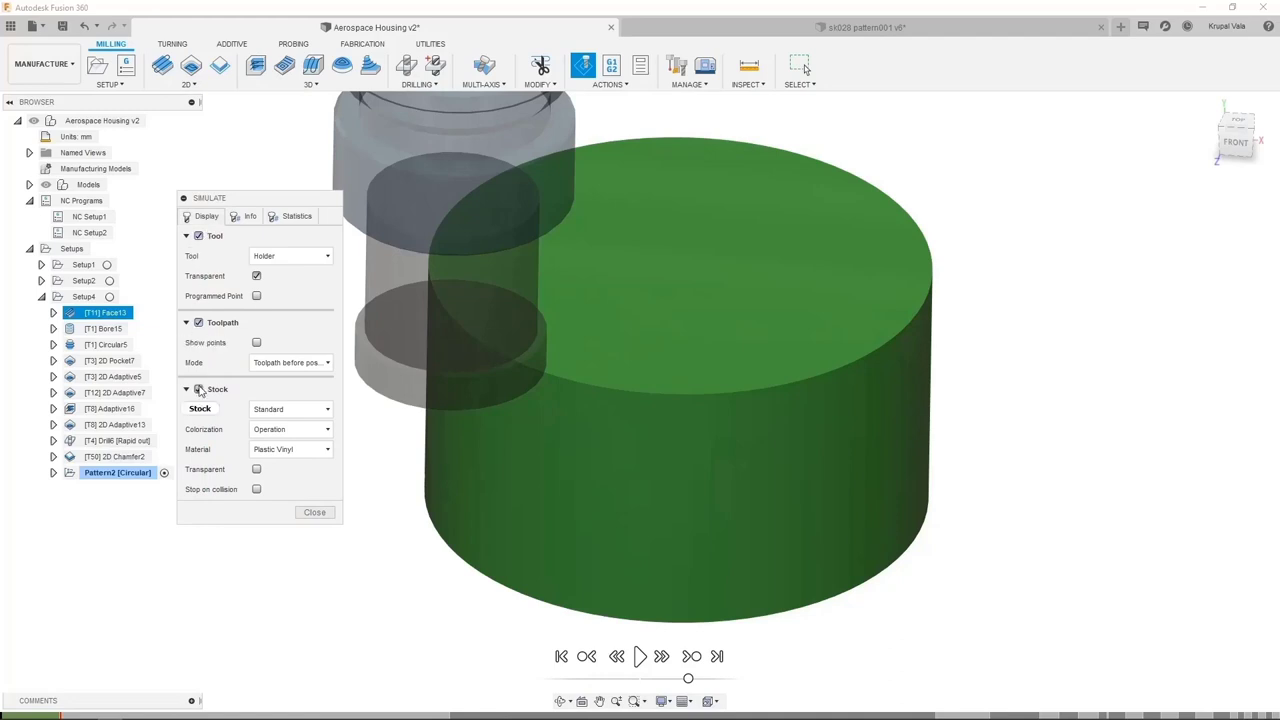
left_click(640, 656)
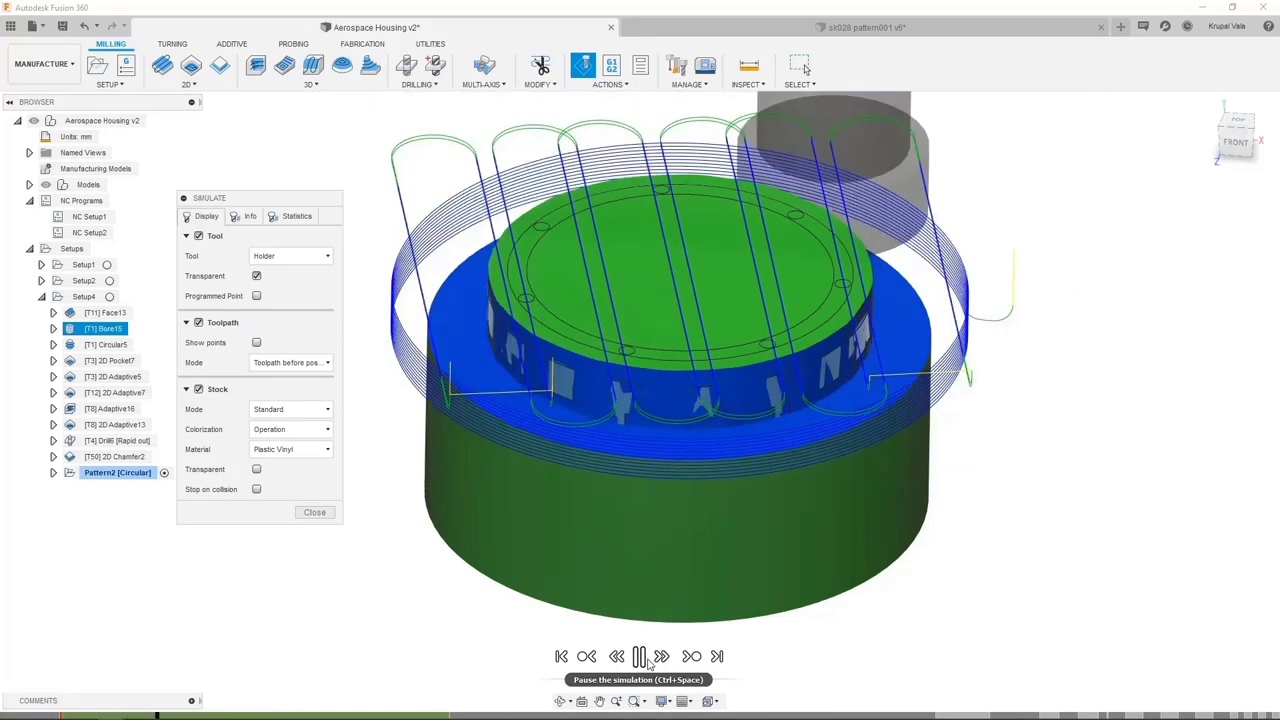
left_click(690, 658)
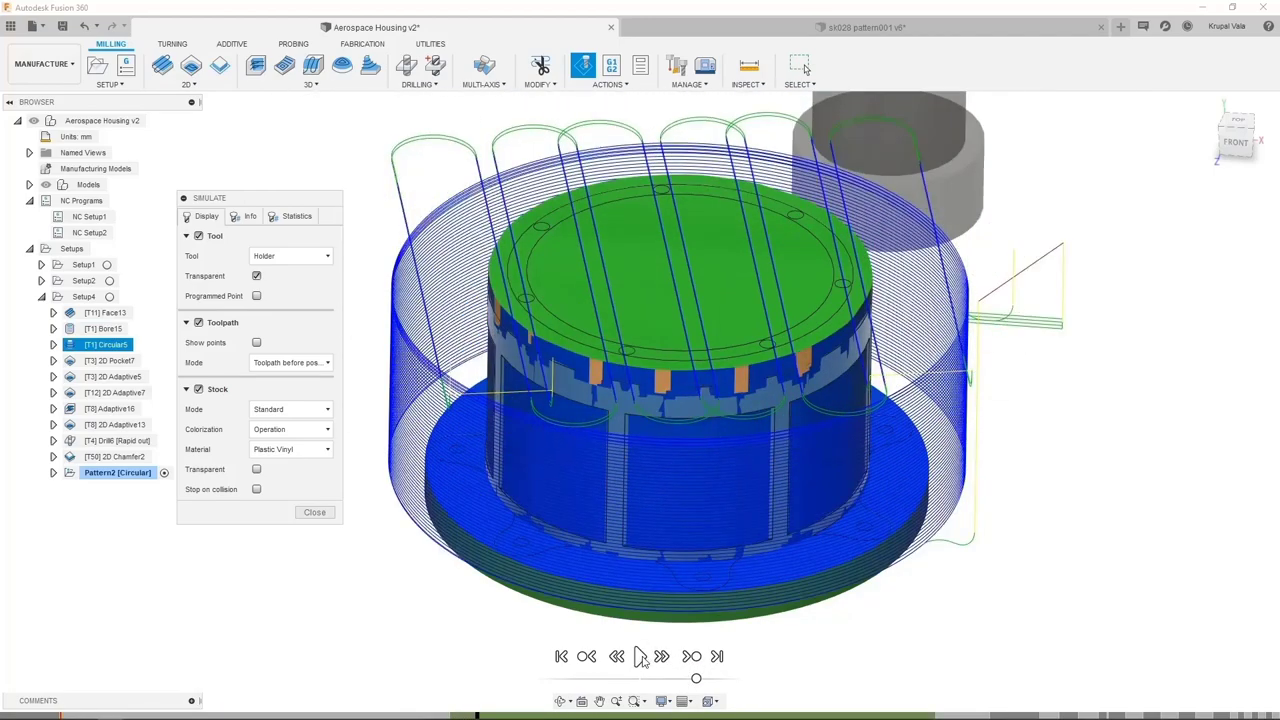
Step: Hide the toolpath in the simulation, and check the view with the tool hidden and with transparent stock before restoring both
left_click(198, 323)
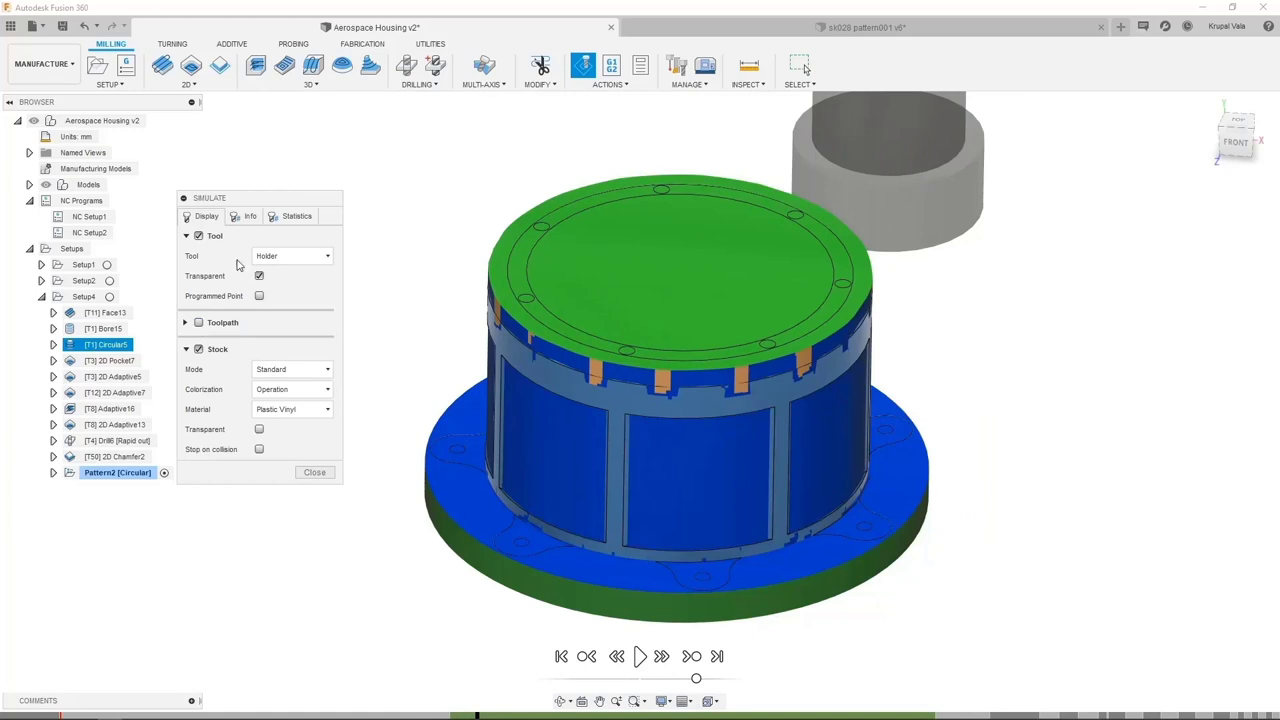
left_click(199, 237)
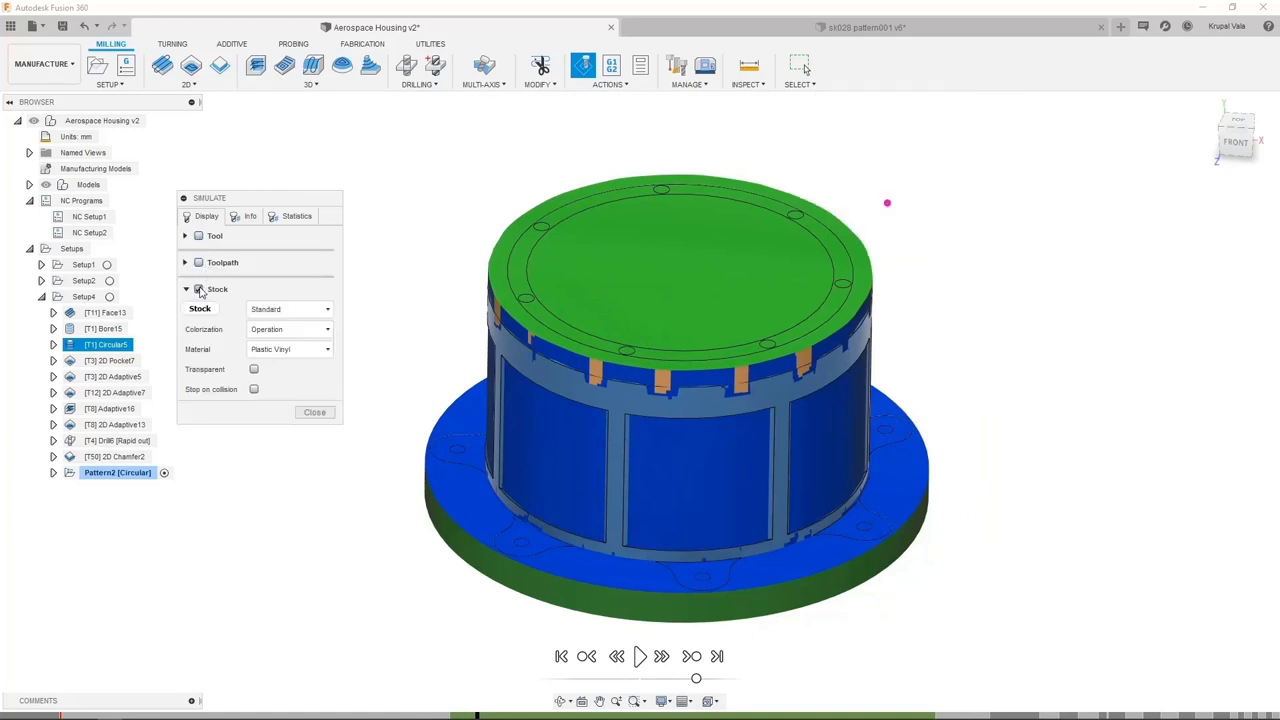
left_click(254, 370)
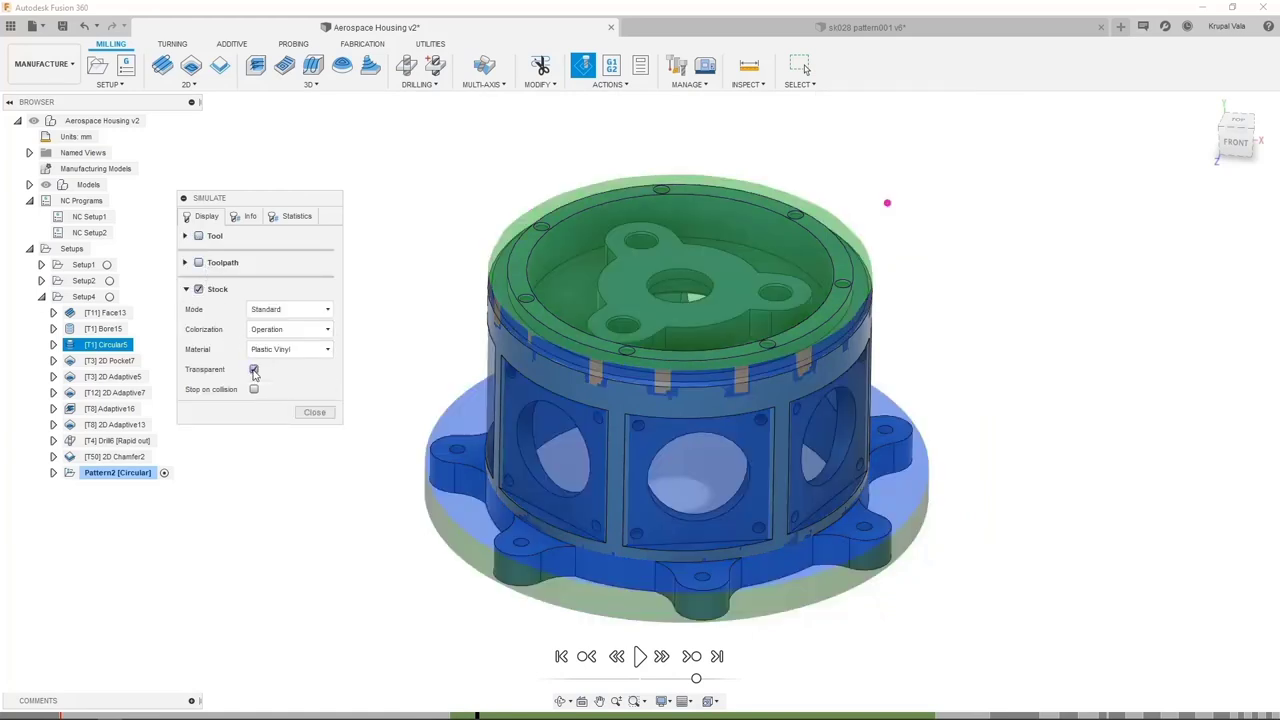
left_click(254, 370)
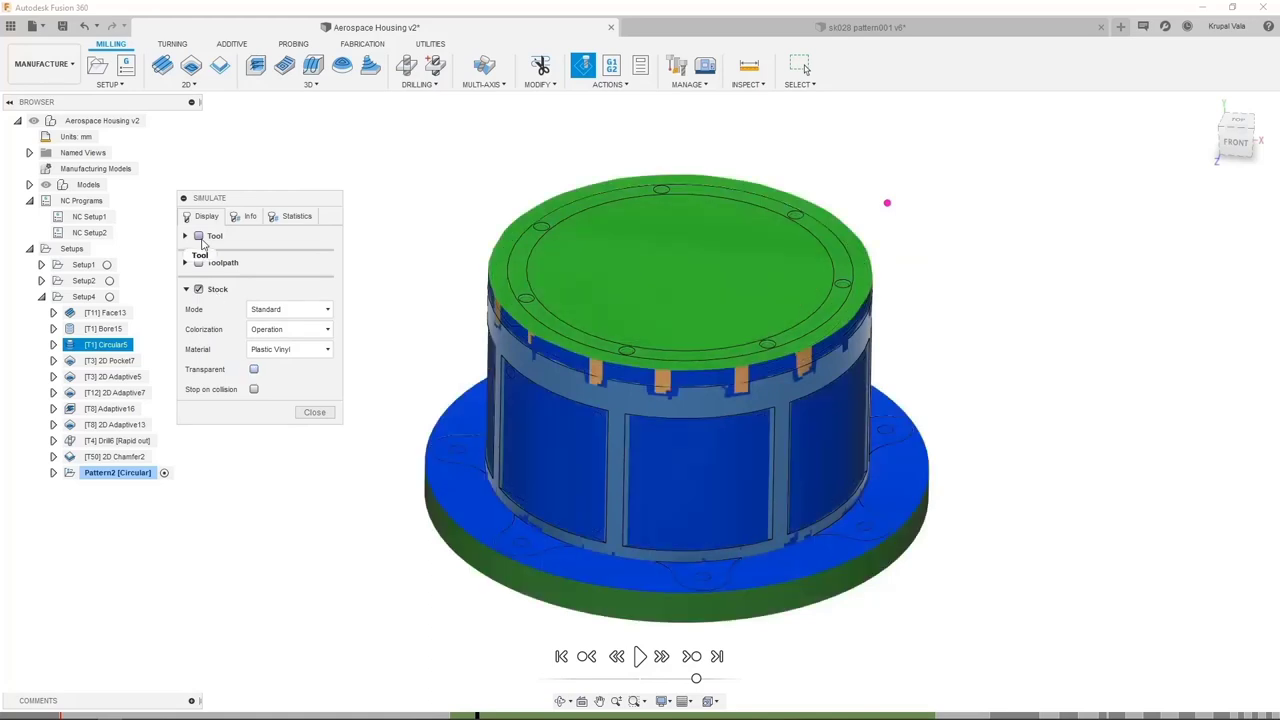
left_click(198, 235)
left_click(259, 276)
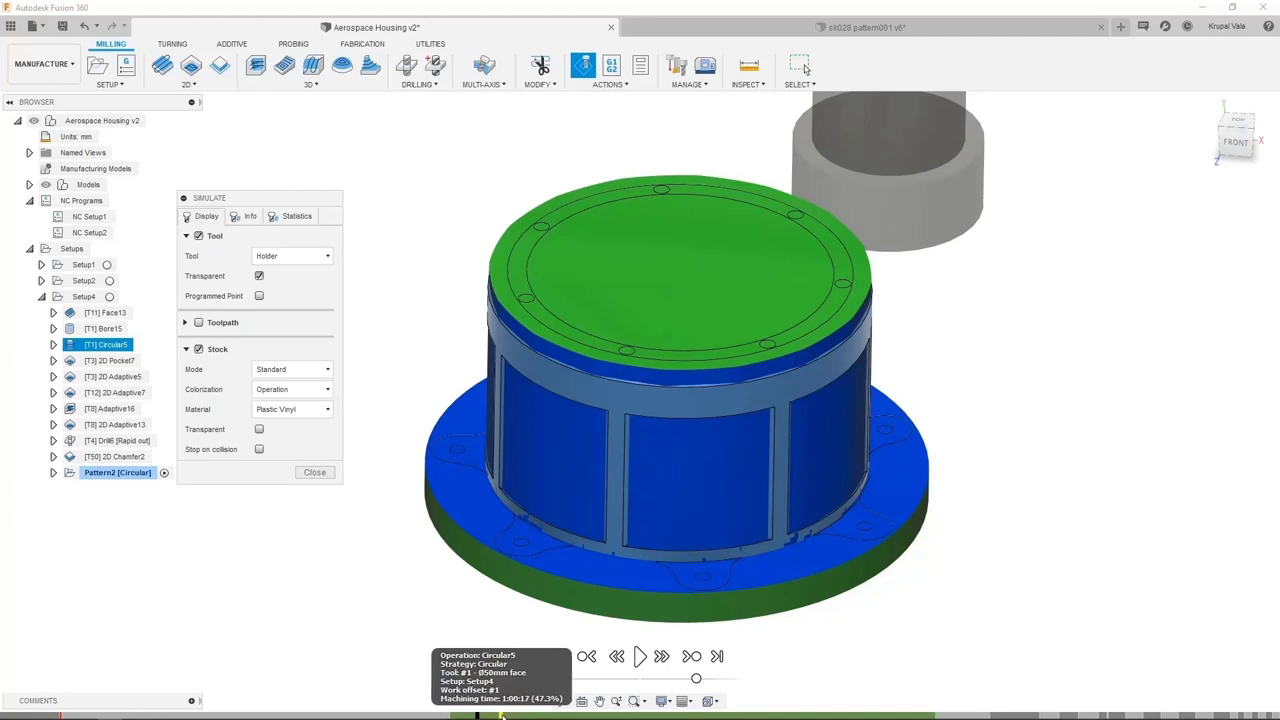
Step: Scrub through the Circular5 portion of the simulation, replay the machining sequence from the start, and close the simulation
left_click_drag(495, 716, 587, 716)
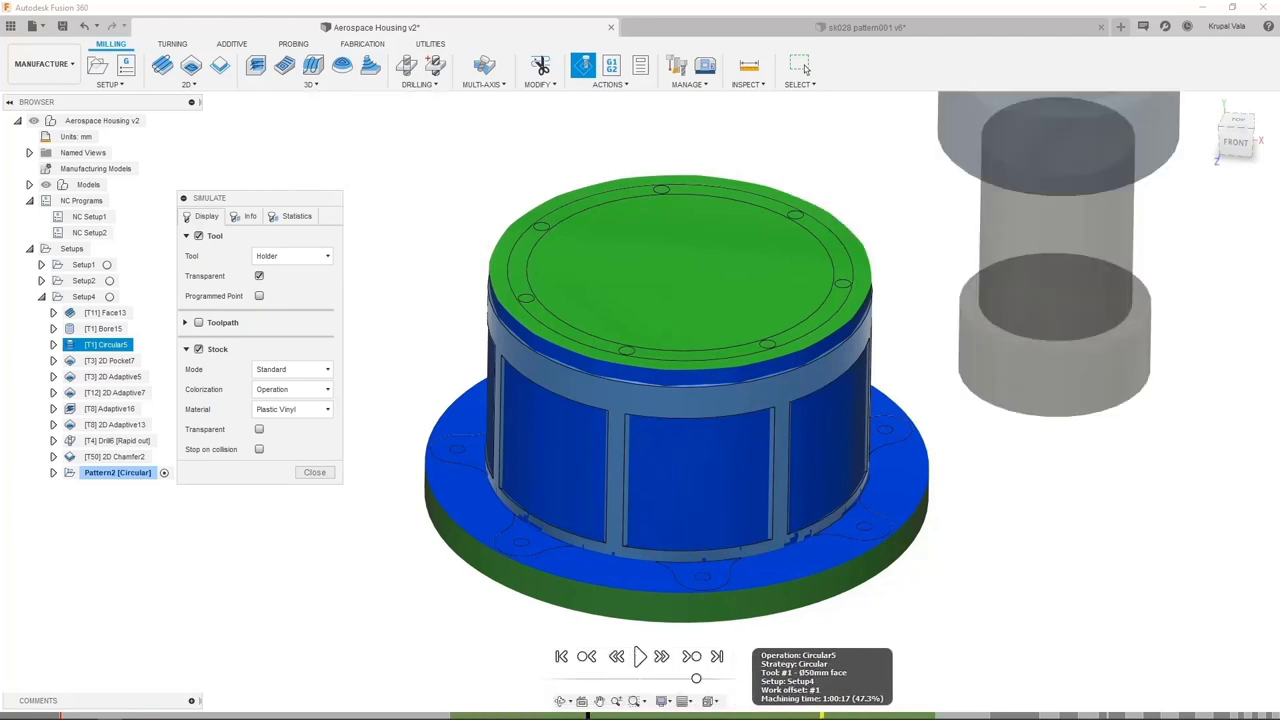
left_click(717, 656)
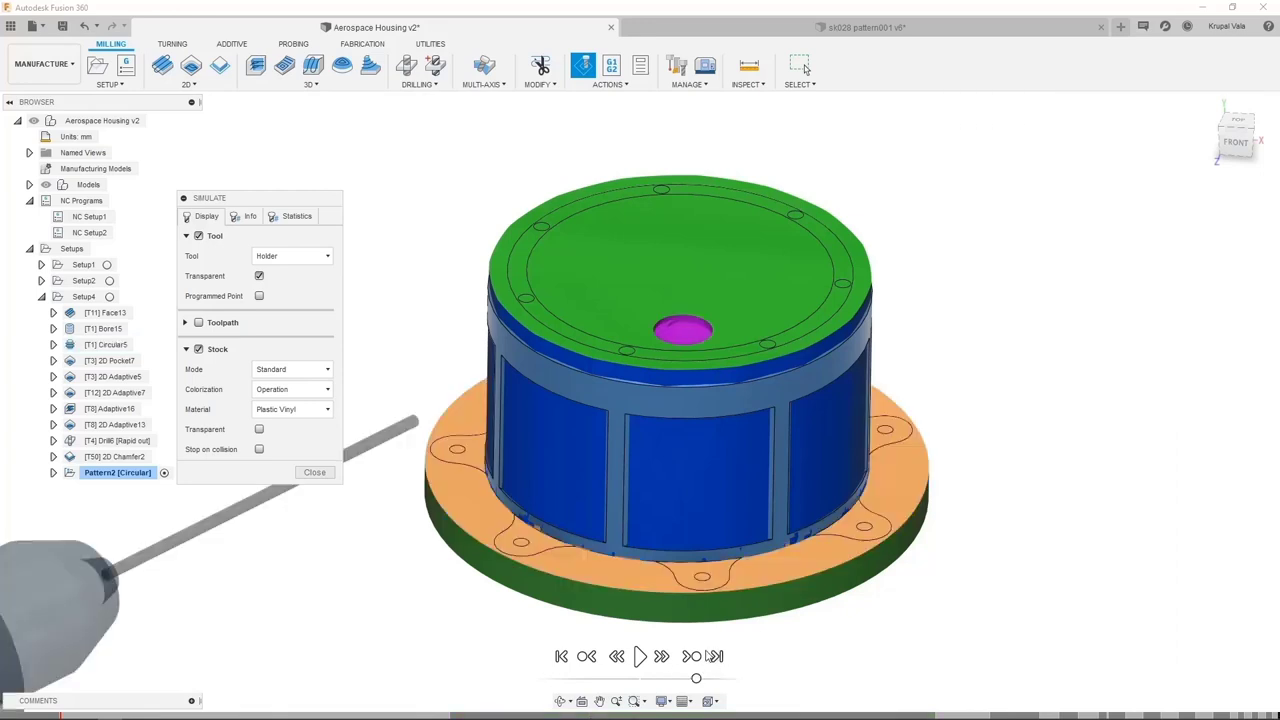
left_click(640, 656)
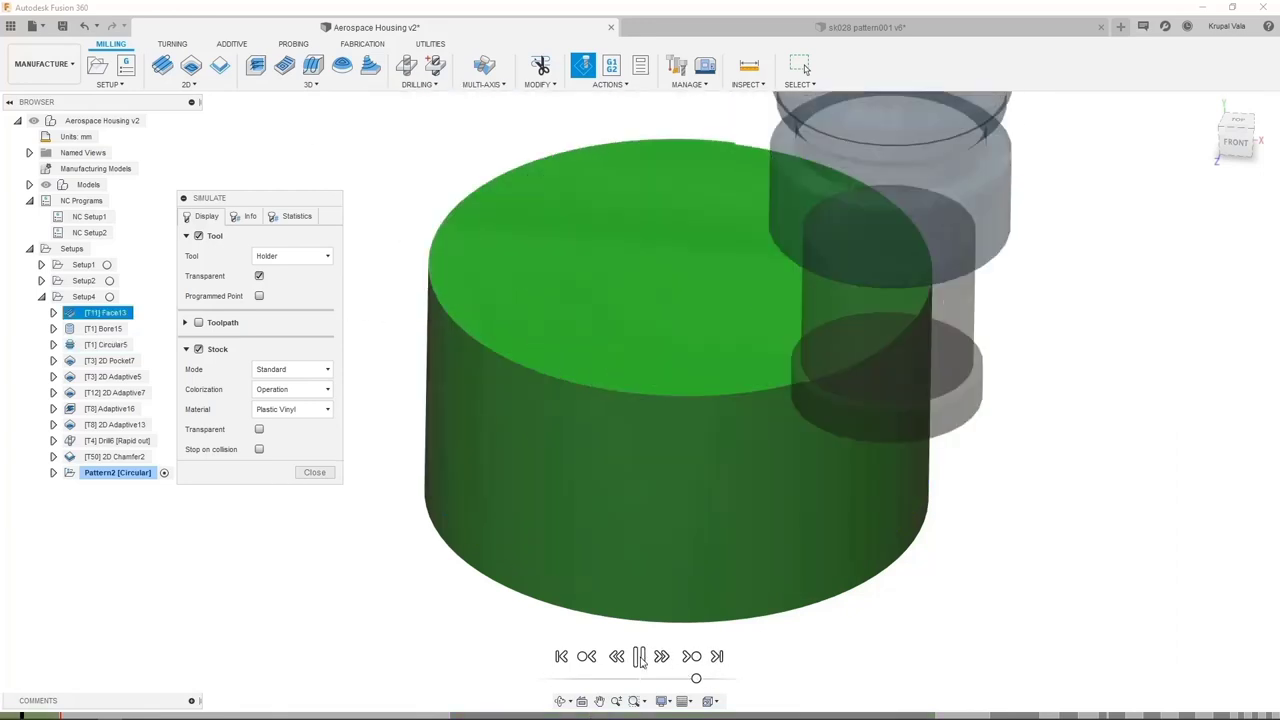
left_click(717, 656)
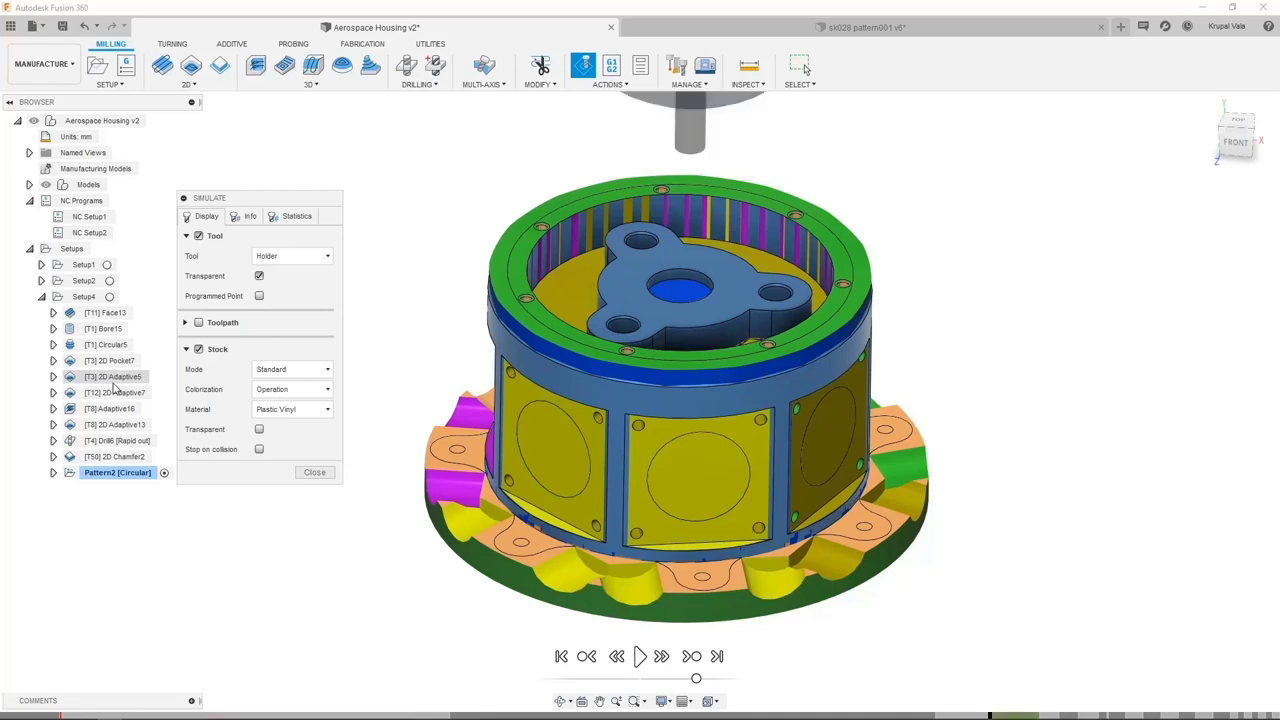
left_click(314, 473)
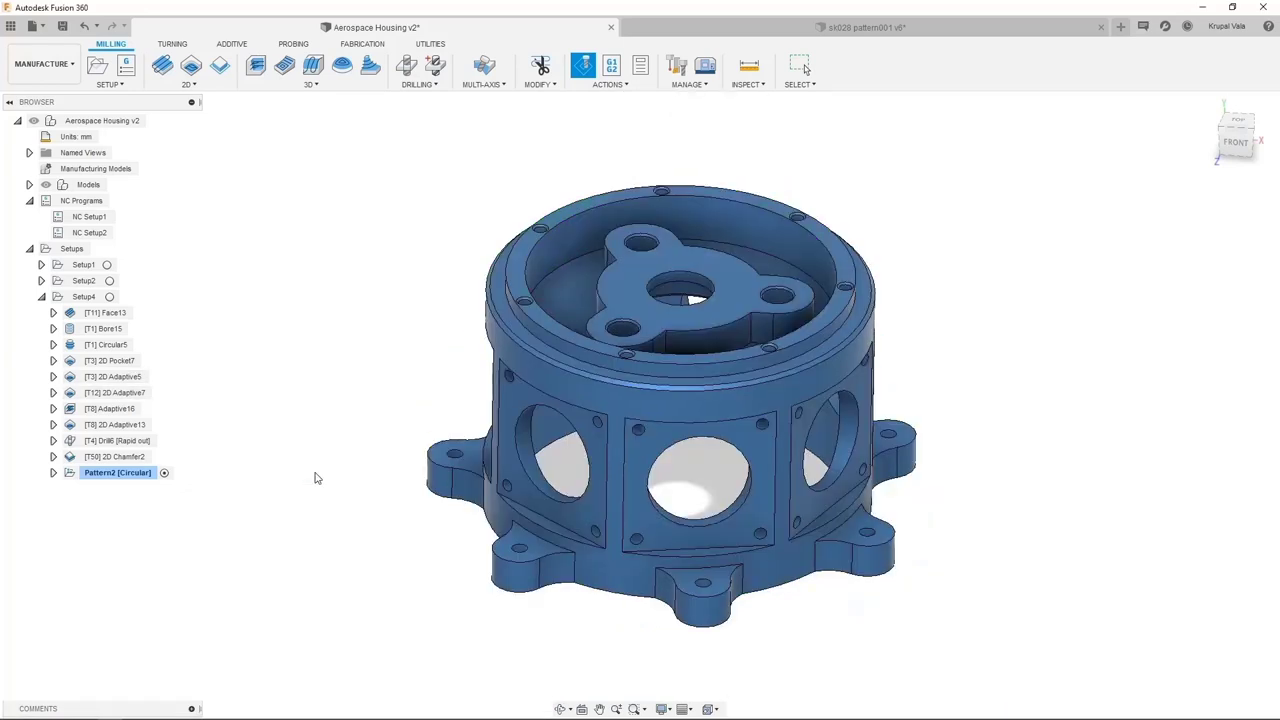
Step: Create an NC program from Setup4, keeping 1001 as its name/number
left_click(72, 300)
right_click(71, 303)
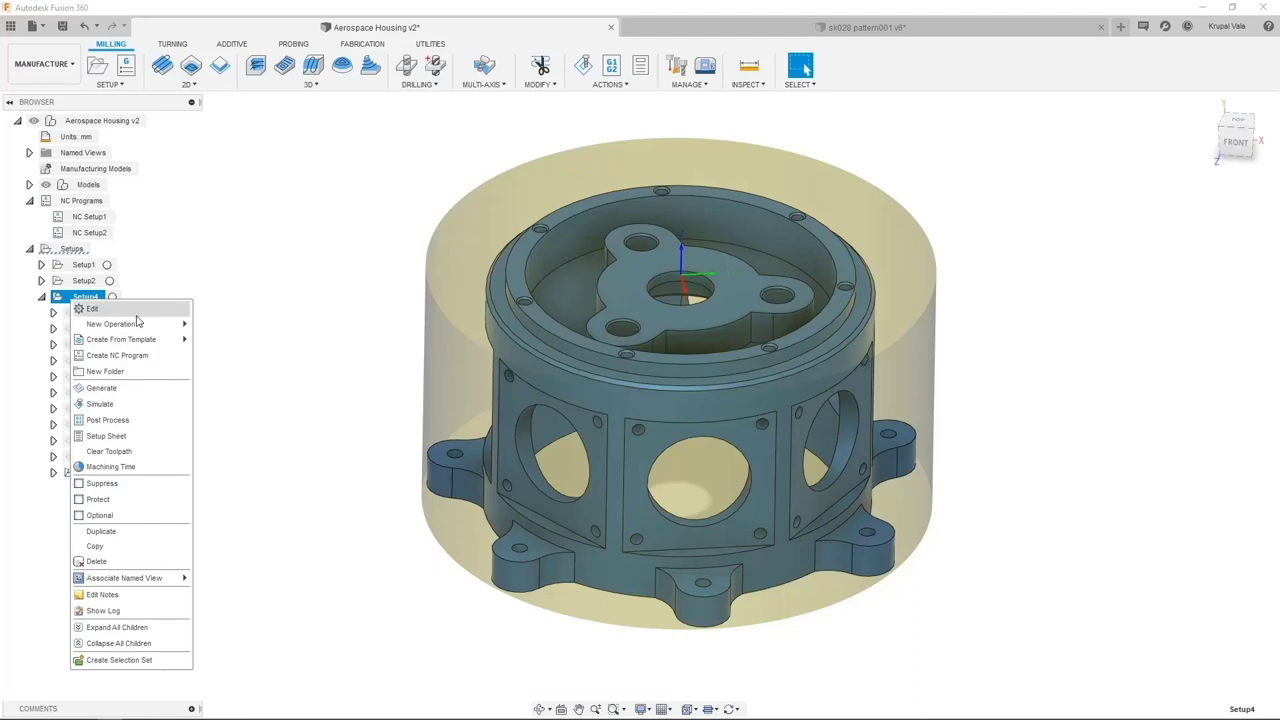
left_click(141, 366)
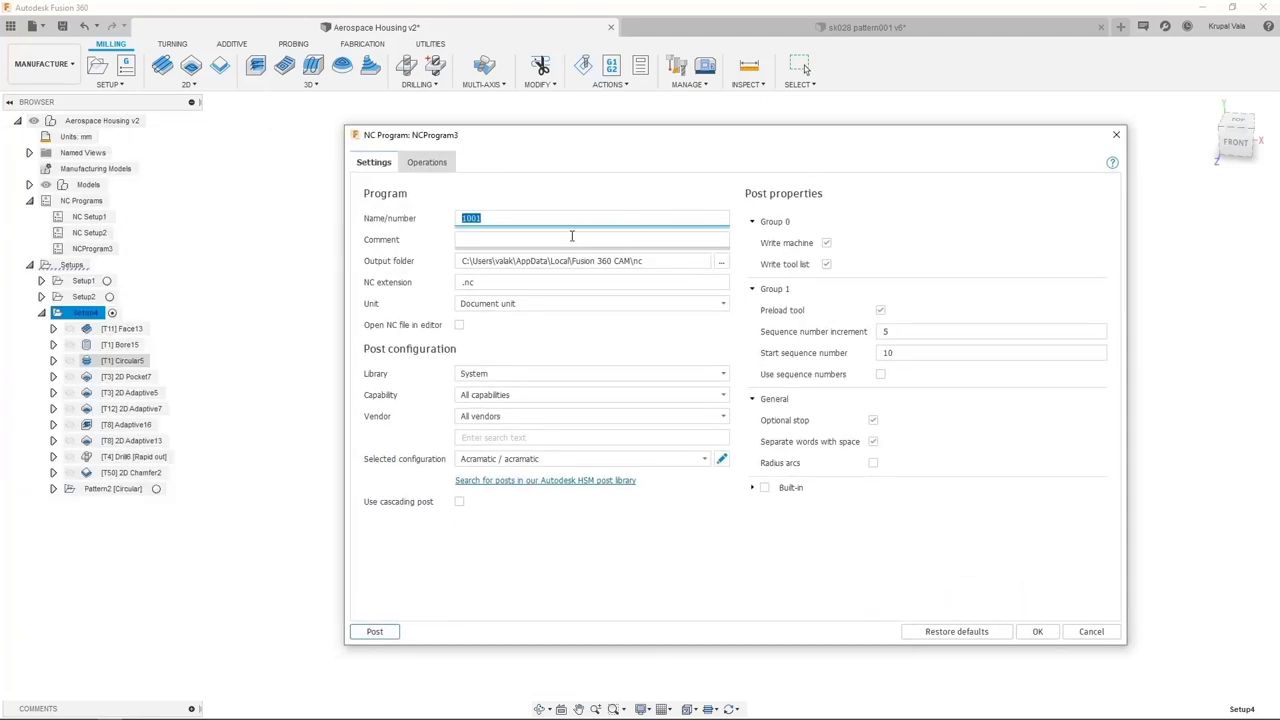
left_click(553, 220)
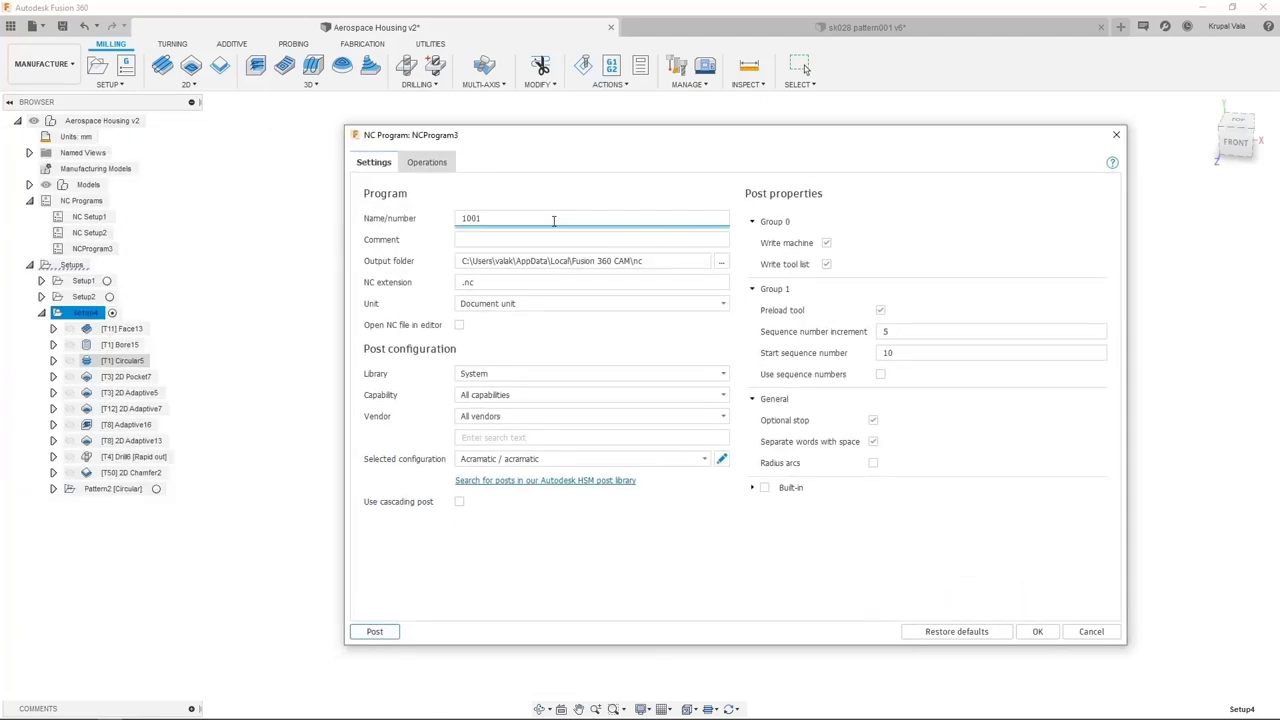
Step: Set the post capability to Milling, the vendor to Haas Automation and the configuration to HAAS UMC-750 (pre-NGC)
left_click(553, 395)
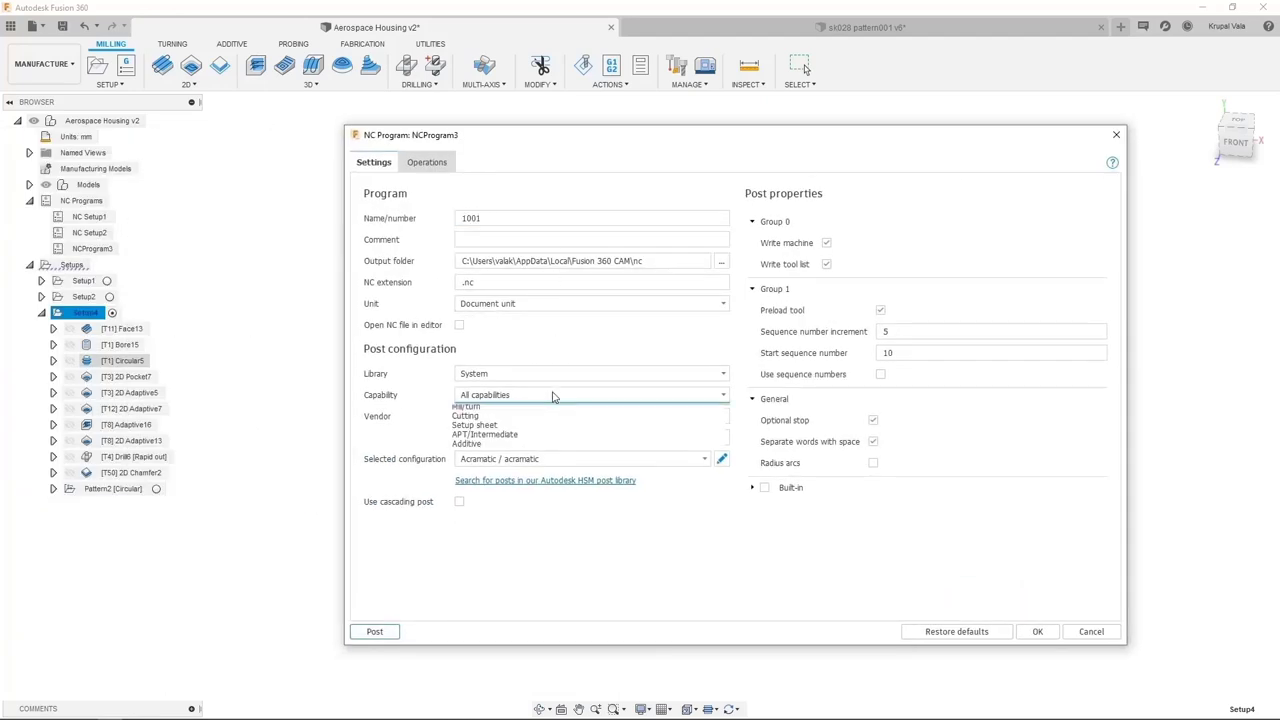
left_click(528, 419)
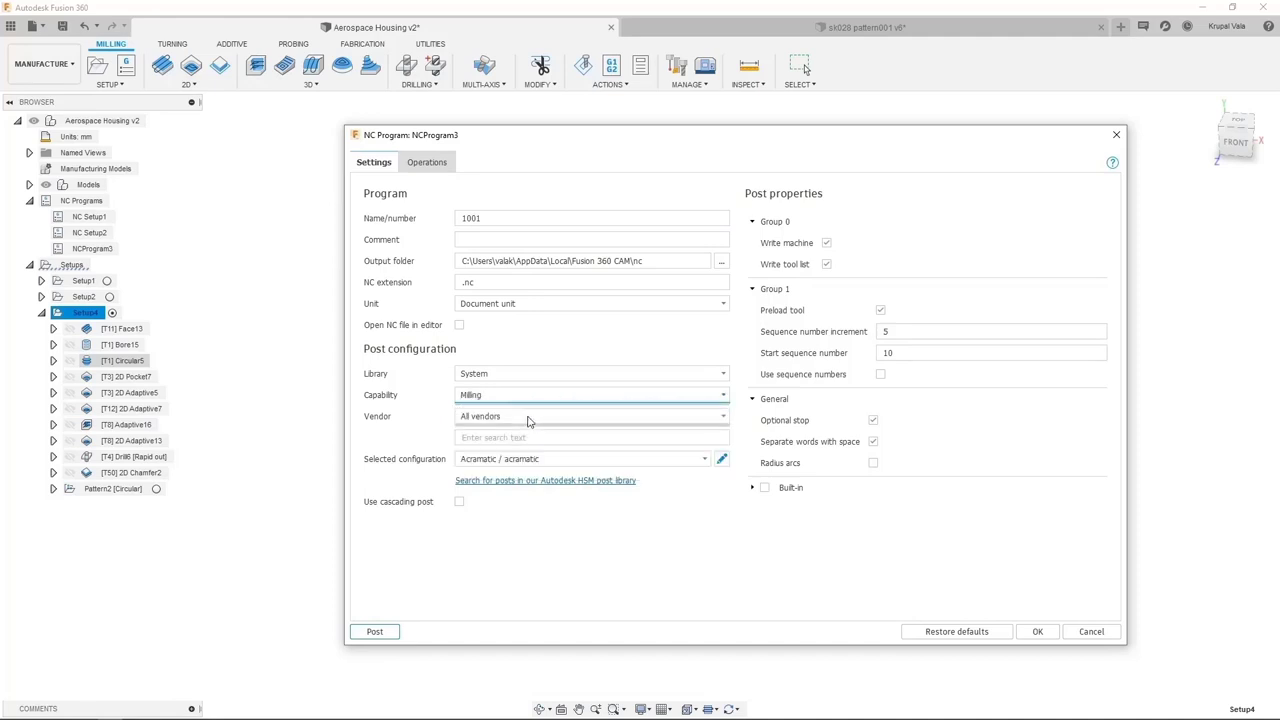
left_click(528, 417)
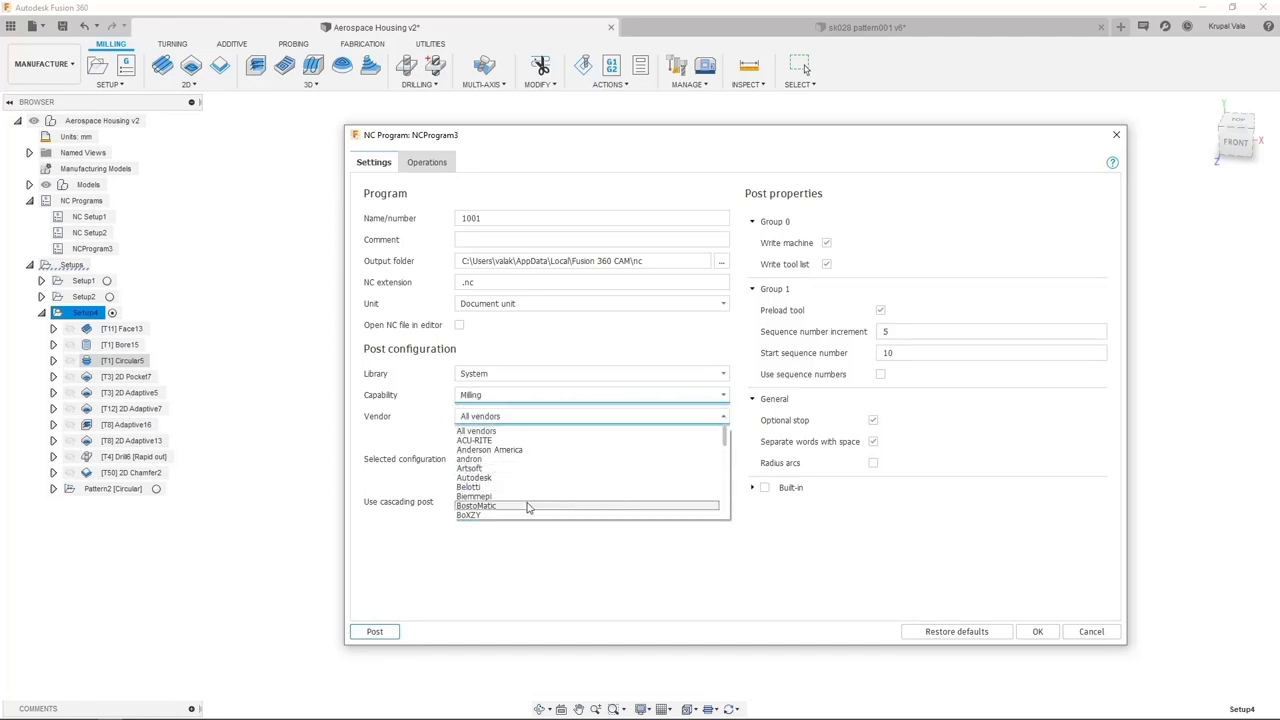
scroll(528, 508, "down", 5)
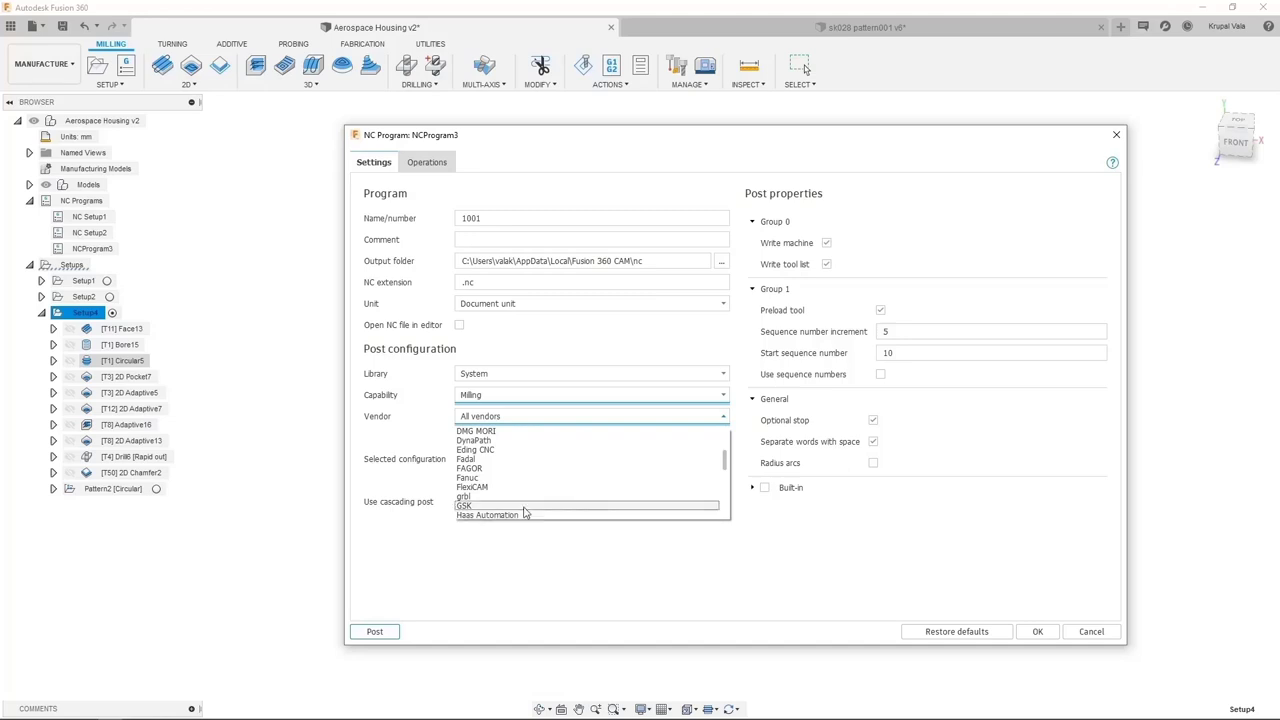
left_click(526, 514)
left_click(527, 462)
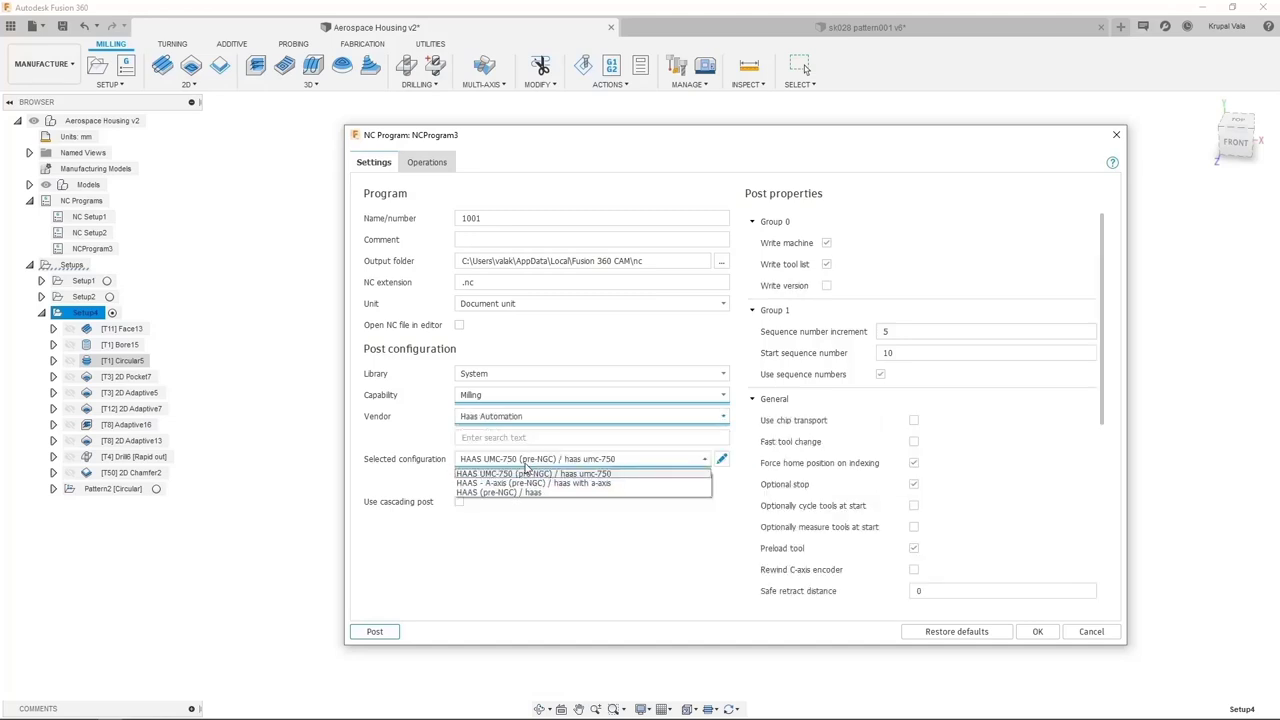
left_click(526, 472)
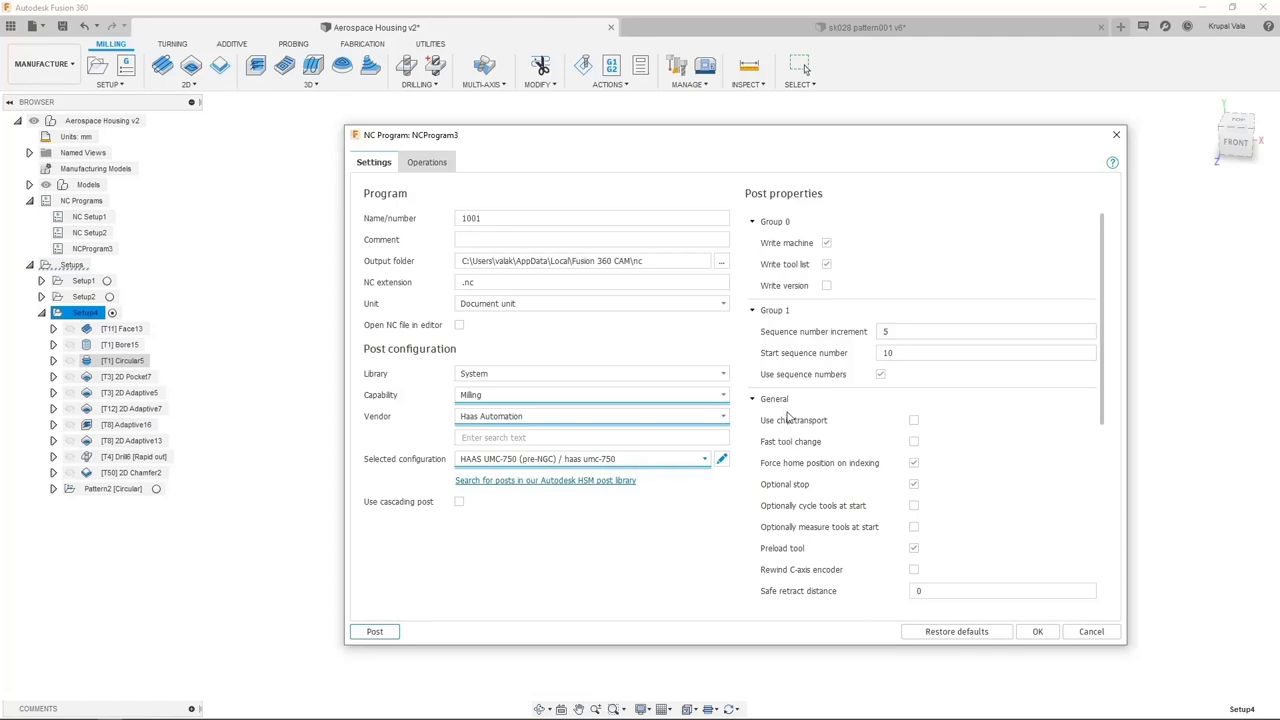
Step: Enable the Fast tool change and Parametric feed post properties for the NC program
left_click(913, 441)
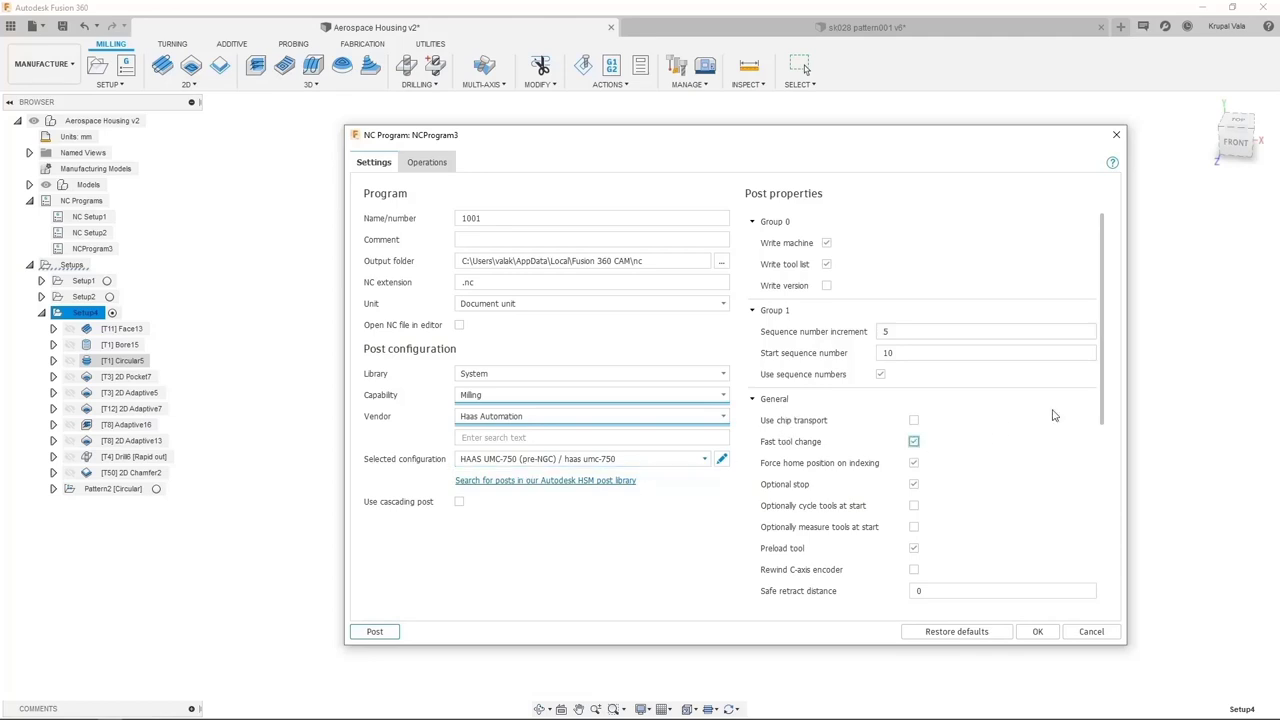
left_click_drag(1104, 381, 1106, 540)
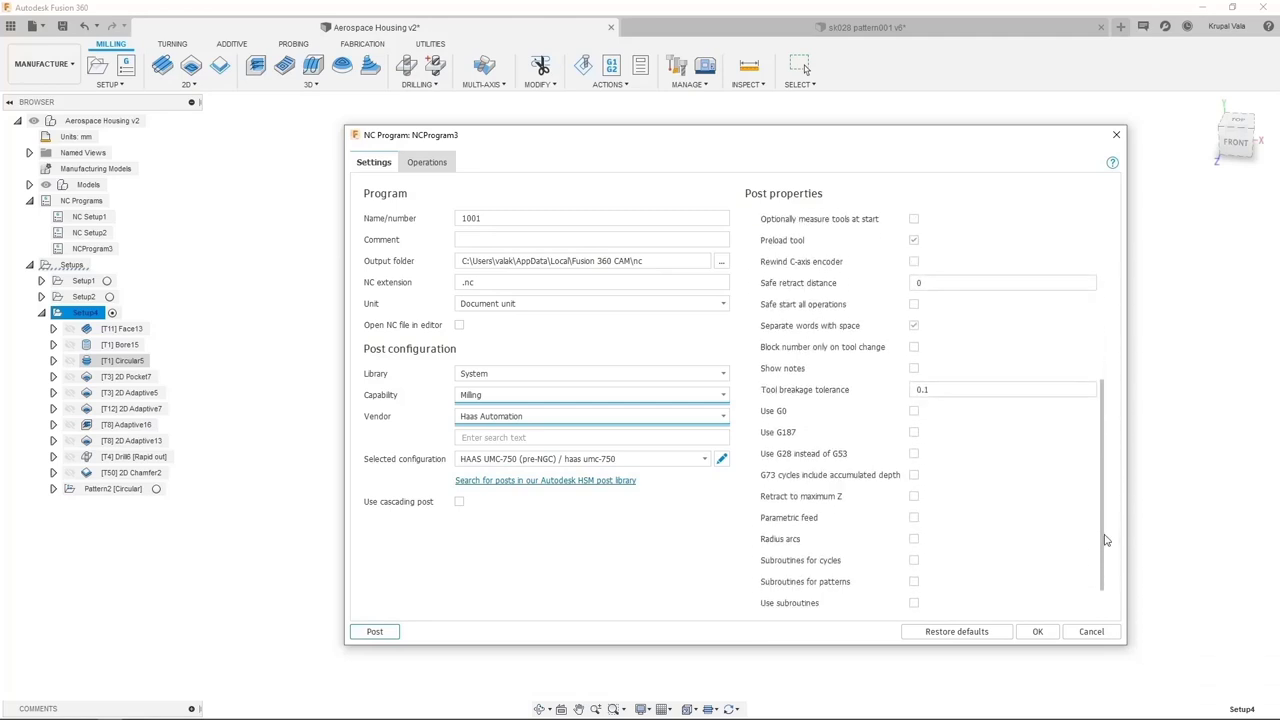
left_click(913, 518)
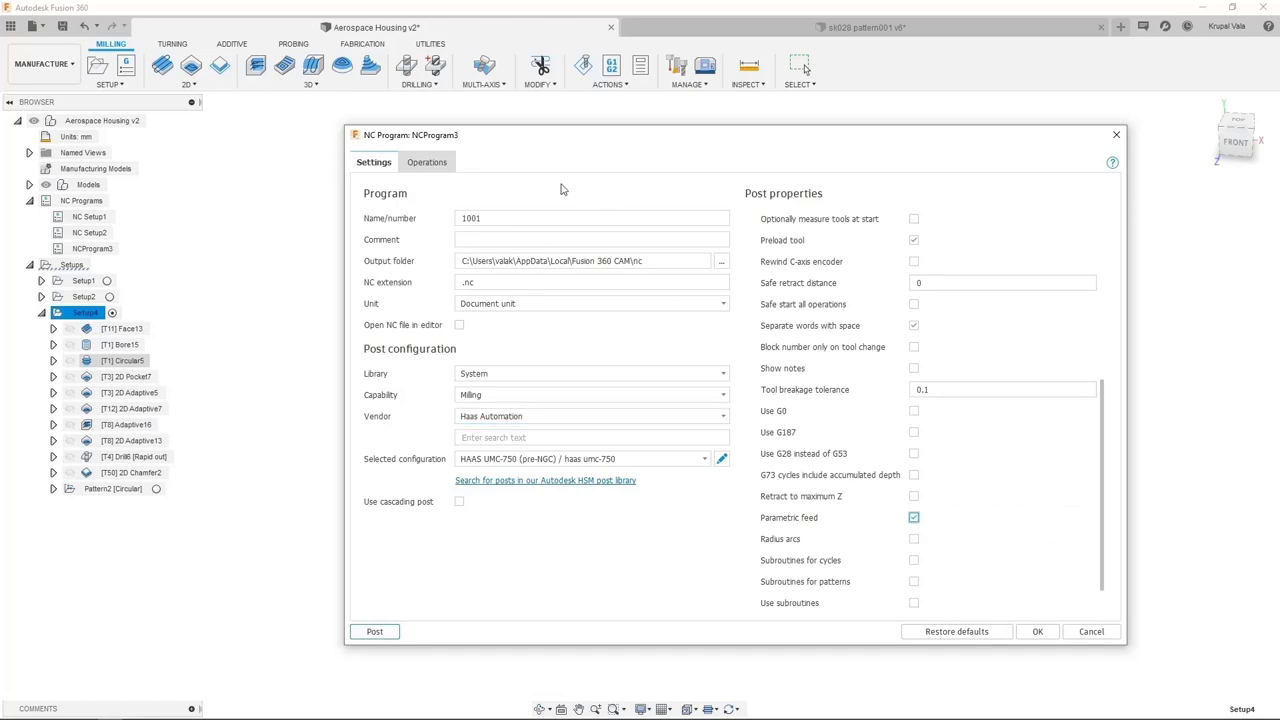
Step: Exclude the Adaptive16 and 2D Adaptive13 operations of Setup4 from the NC program
left_click(440, 168)
left_click(364, 187)
left_click(364, 201)
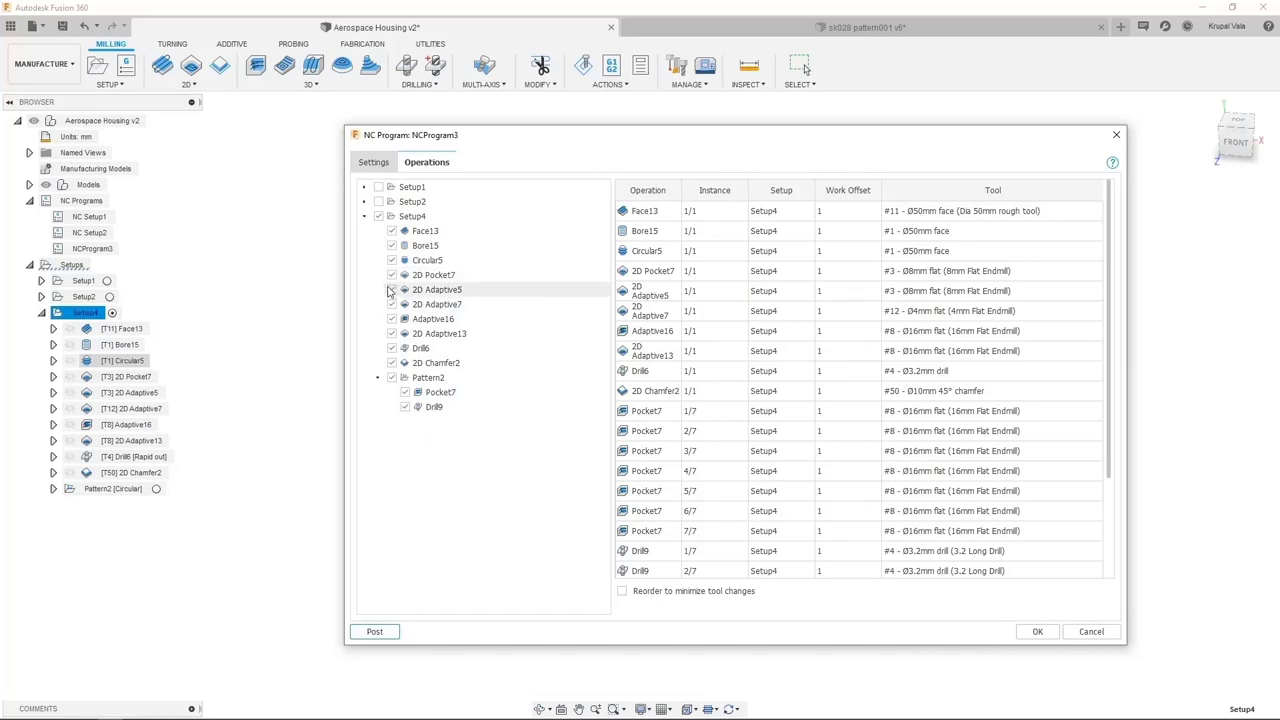
left_click(391, 318)
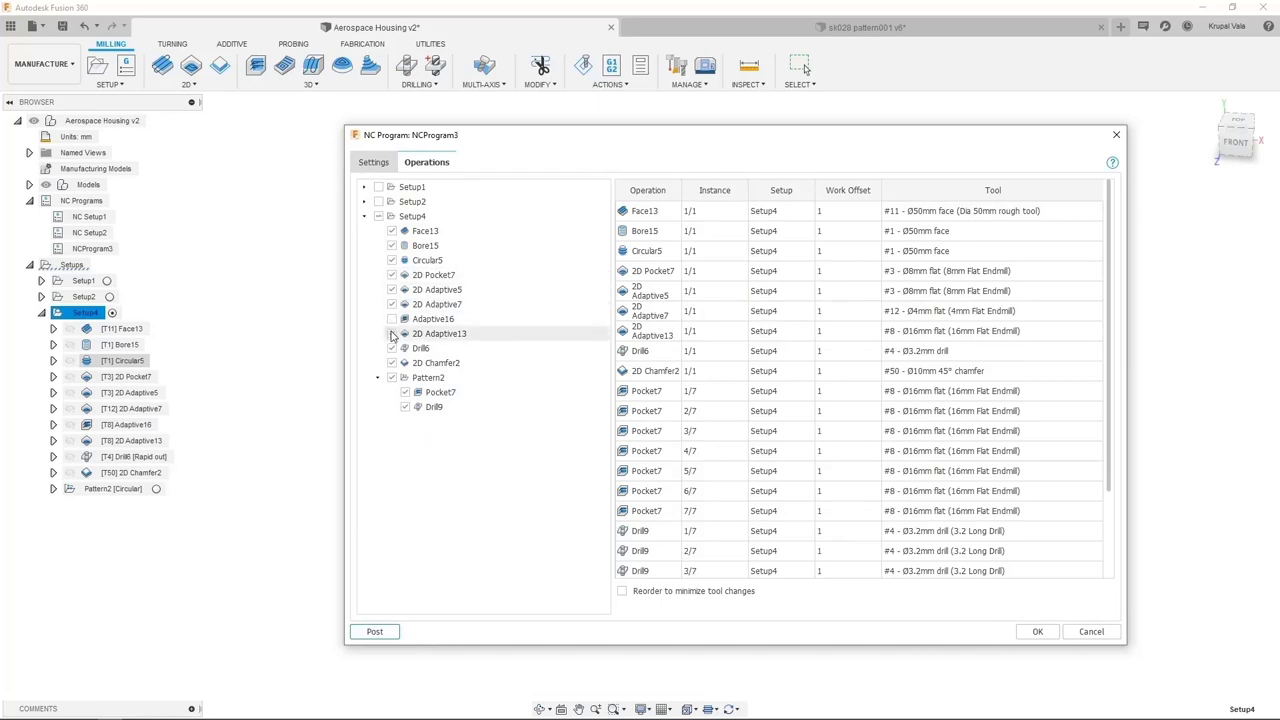
left_click(391, 334)
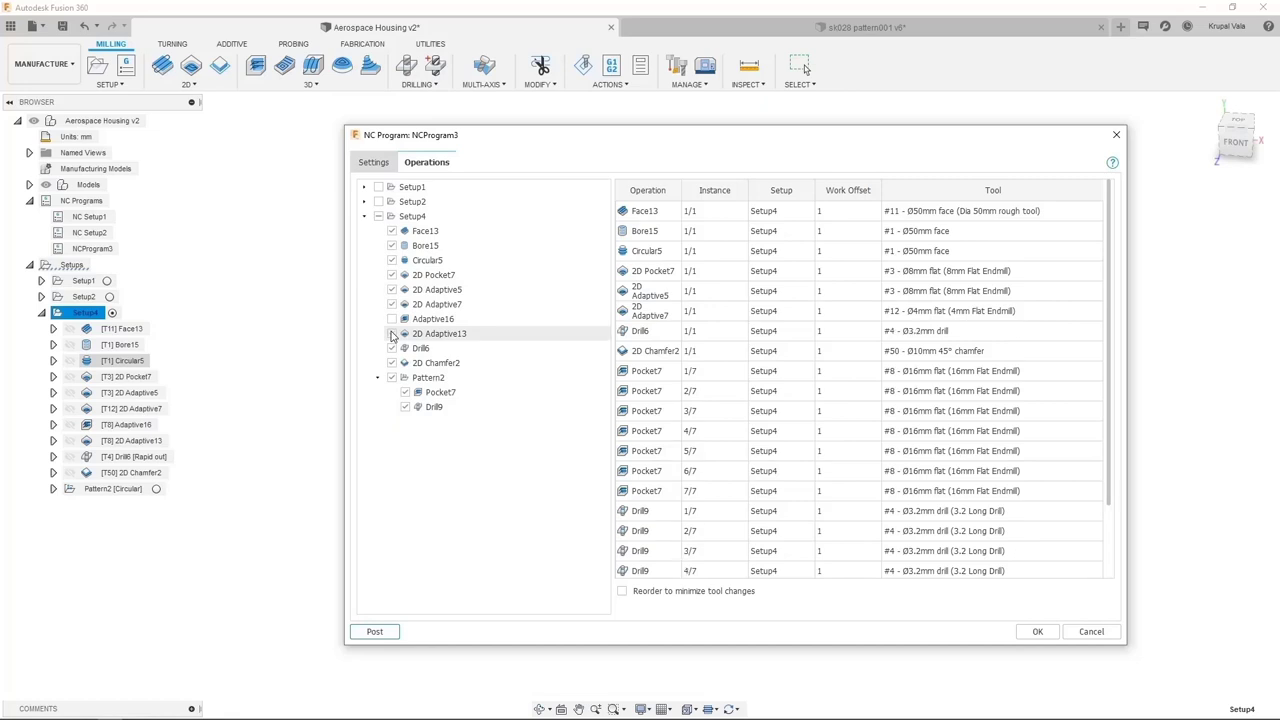
Step: Save the NC program with the reordering that minimizes tool changes left off
left_click(623, 592)
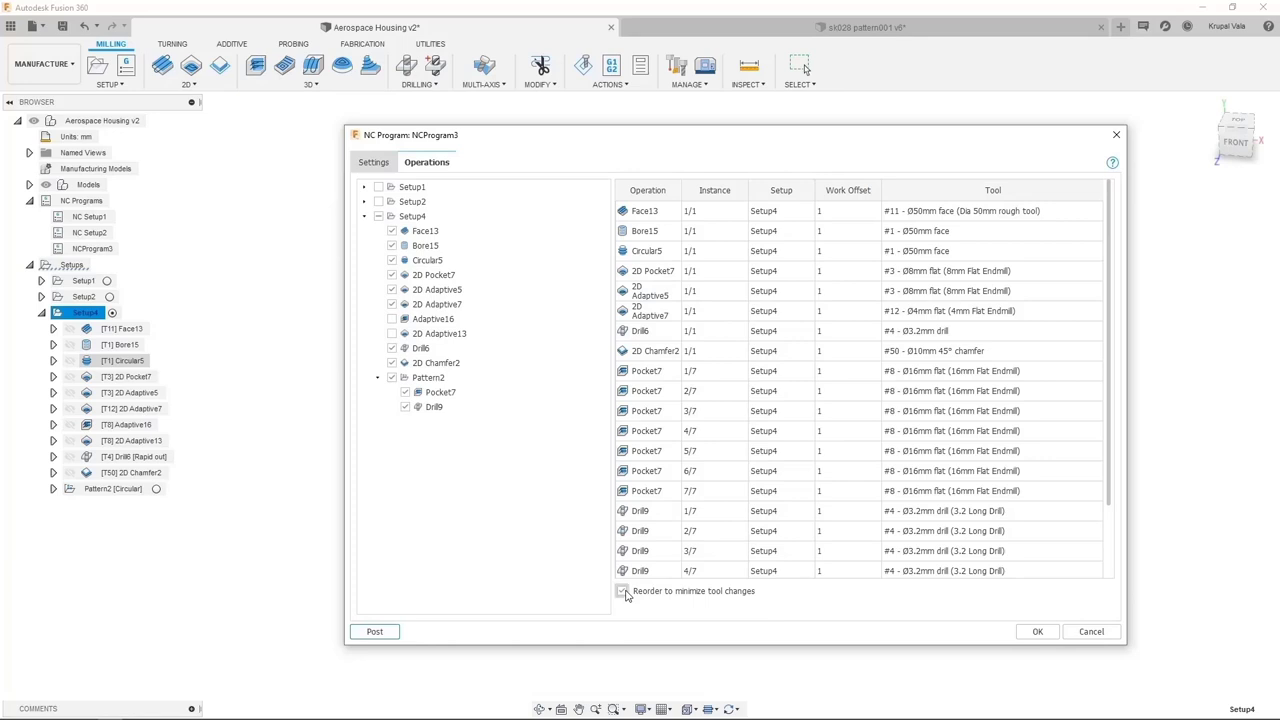
left_click(623, 592)
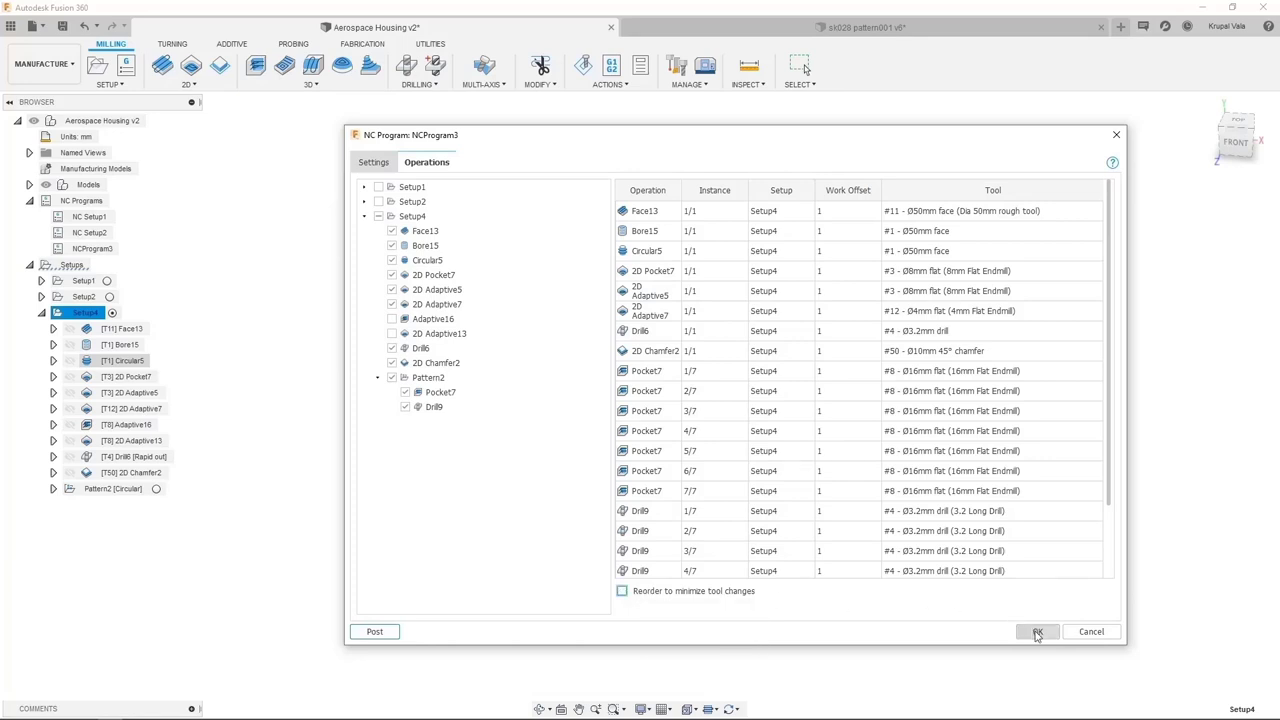
left_click(1037, 632)
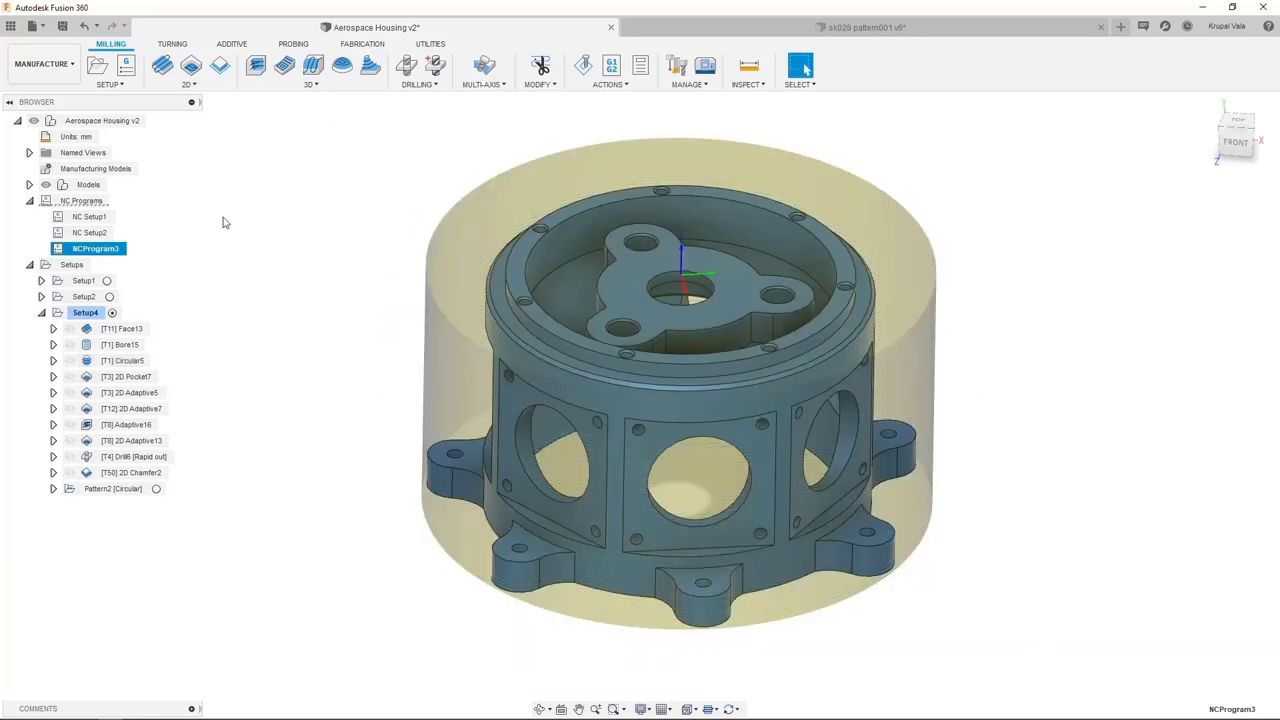
left_click(225, 222)
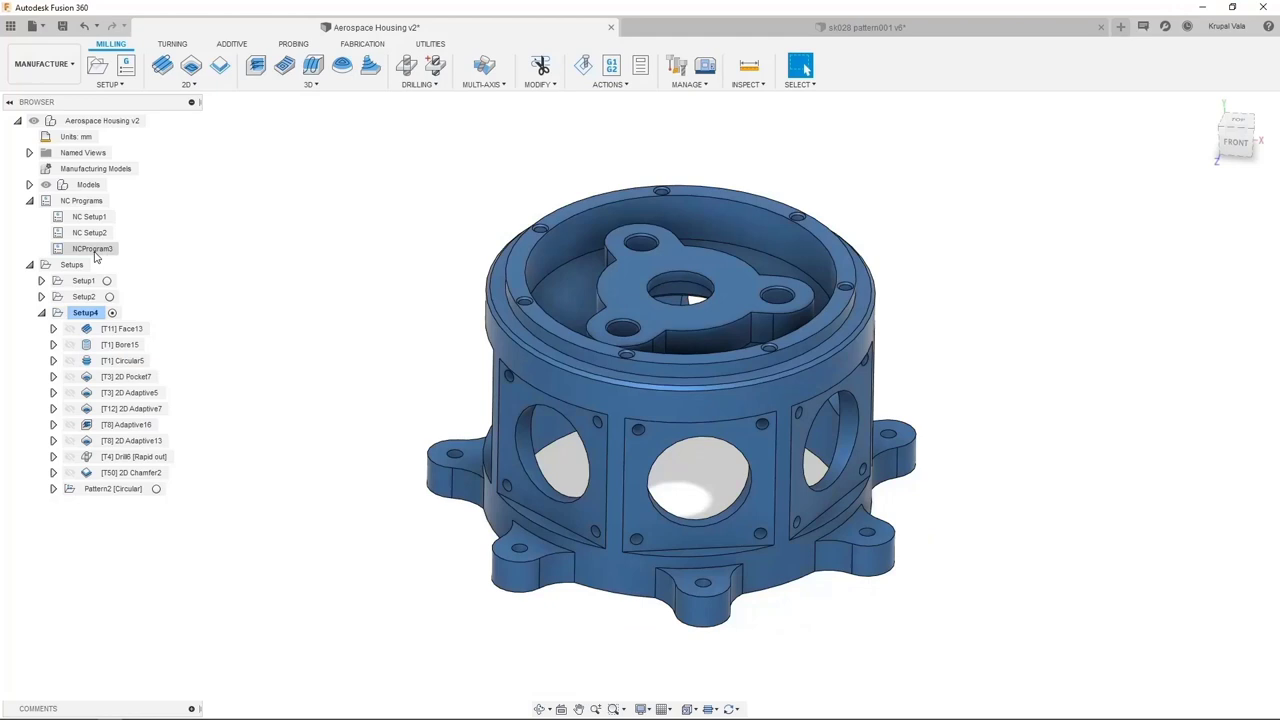
Step: Publish a setup sheet for NCProgram3, named 1001, in the Multi Axis project folder
left_click(94, 249)
right_click(95, 257)
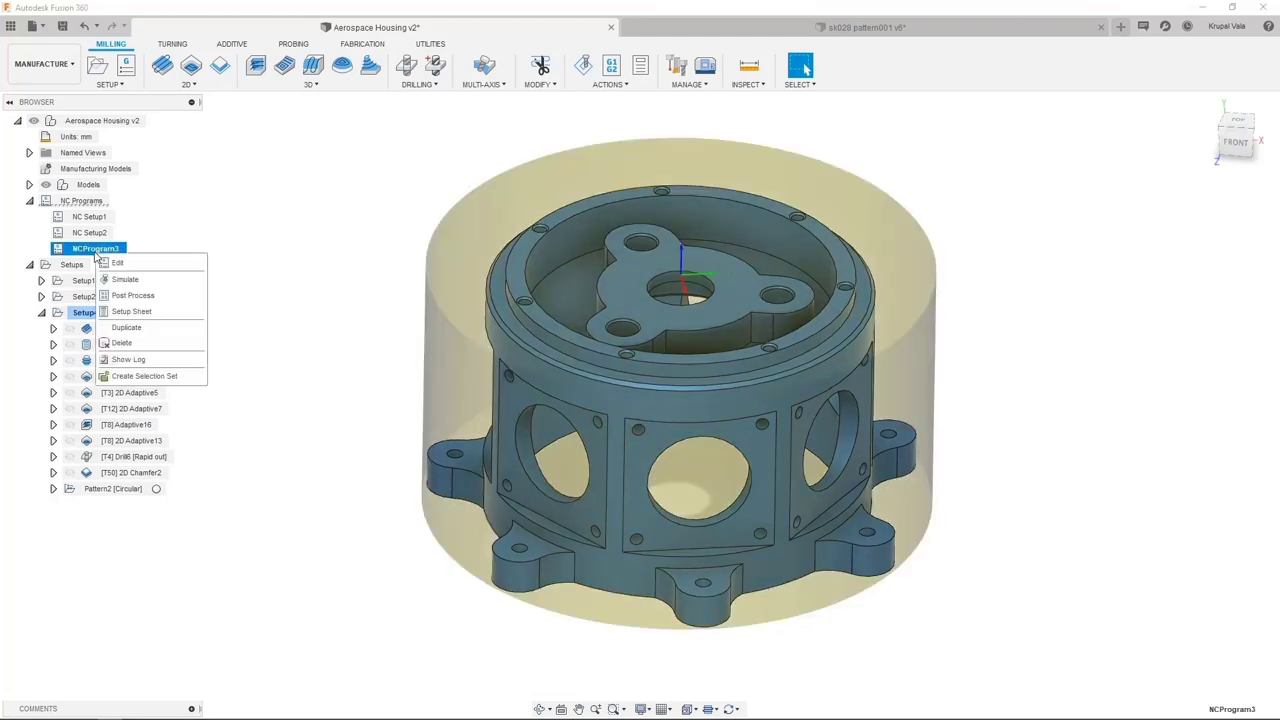
left_click(125, 316)
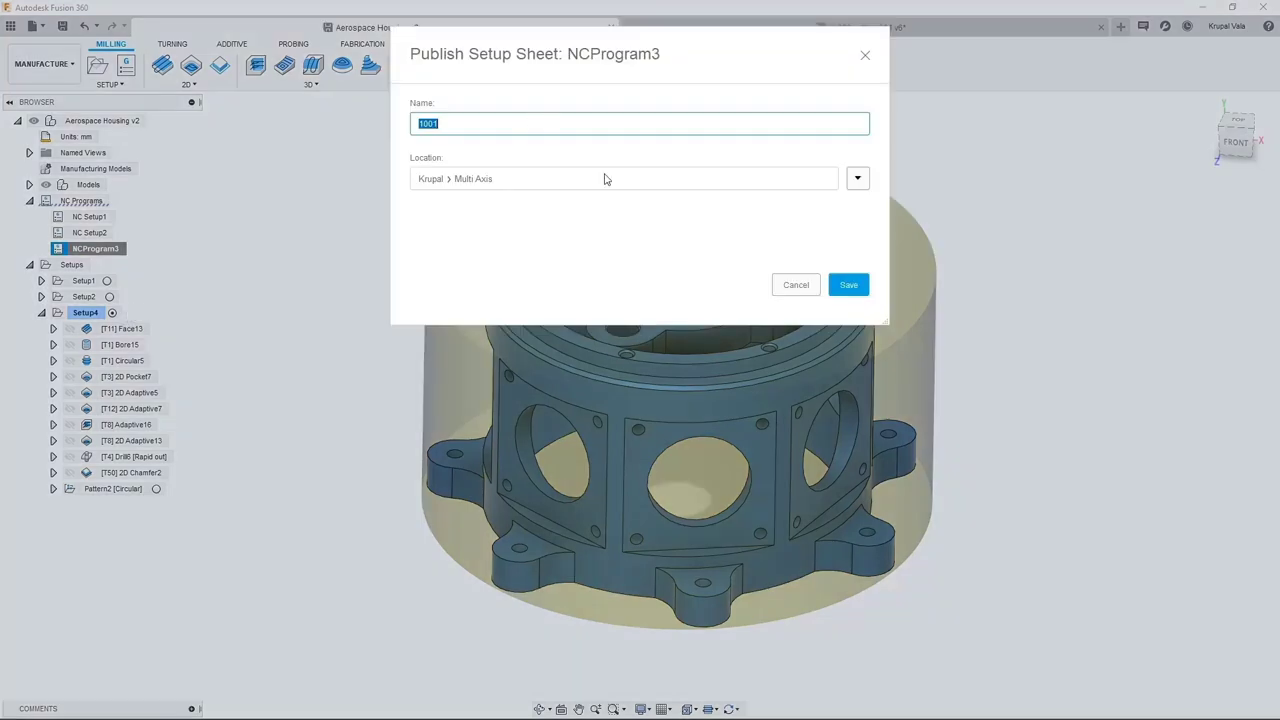
left_click(846, 285)
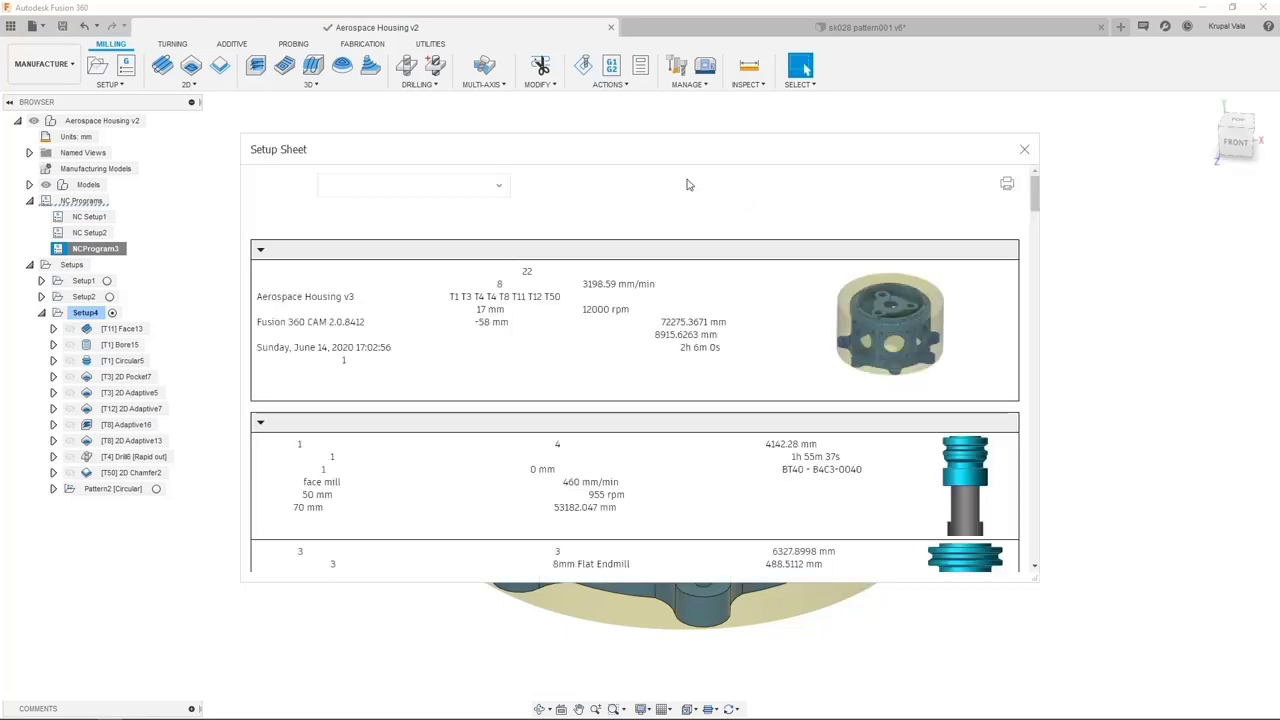
Step: Review the setup sheet in the Detailed configuration, including its print preview and the per-operation data, and close it
left_click(491, 190)
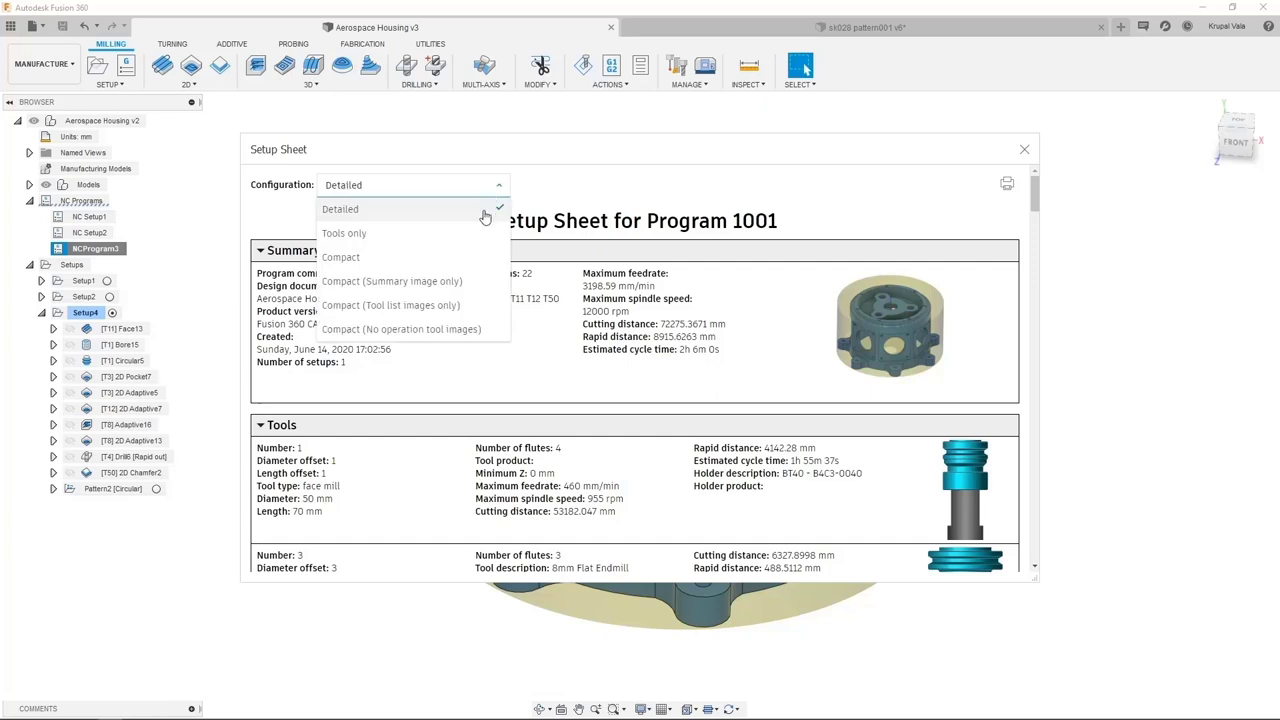
left_click(485, 215)
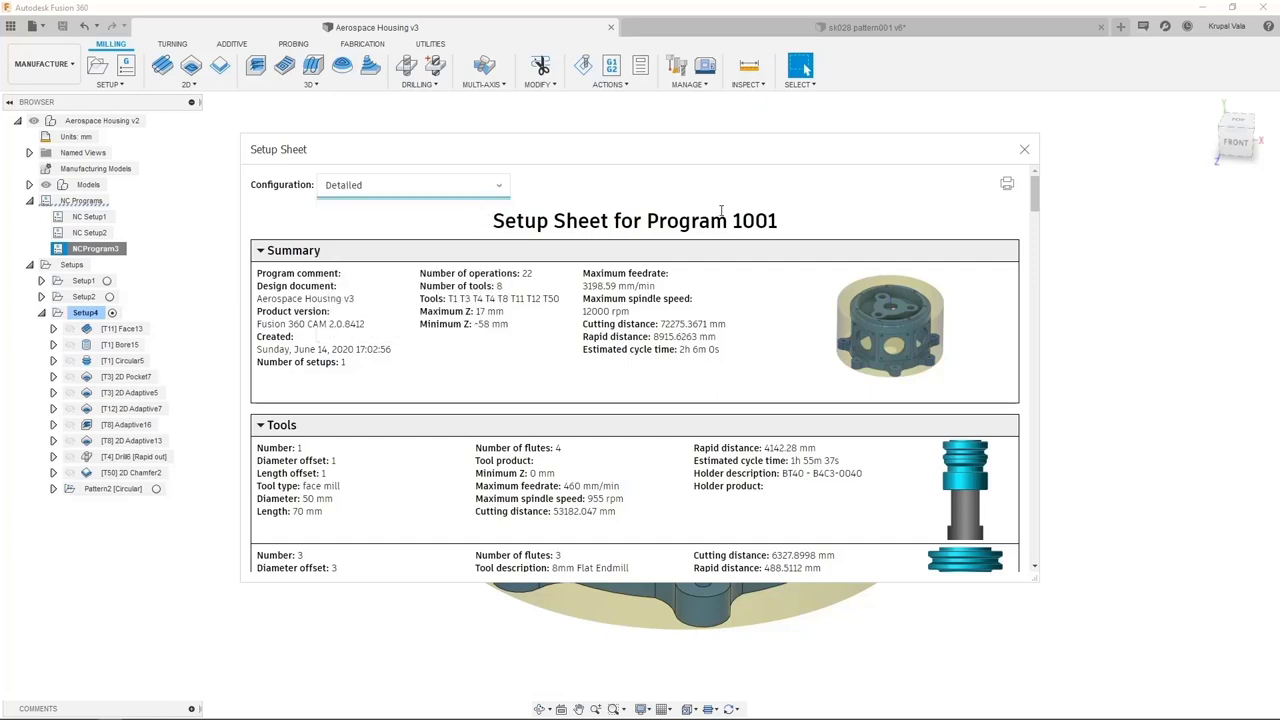
left_click(1008, 187)
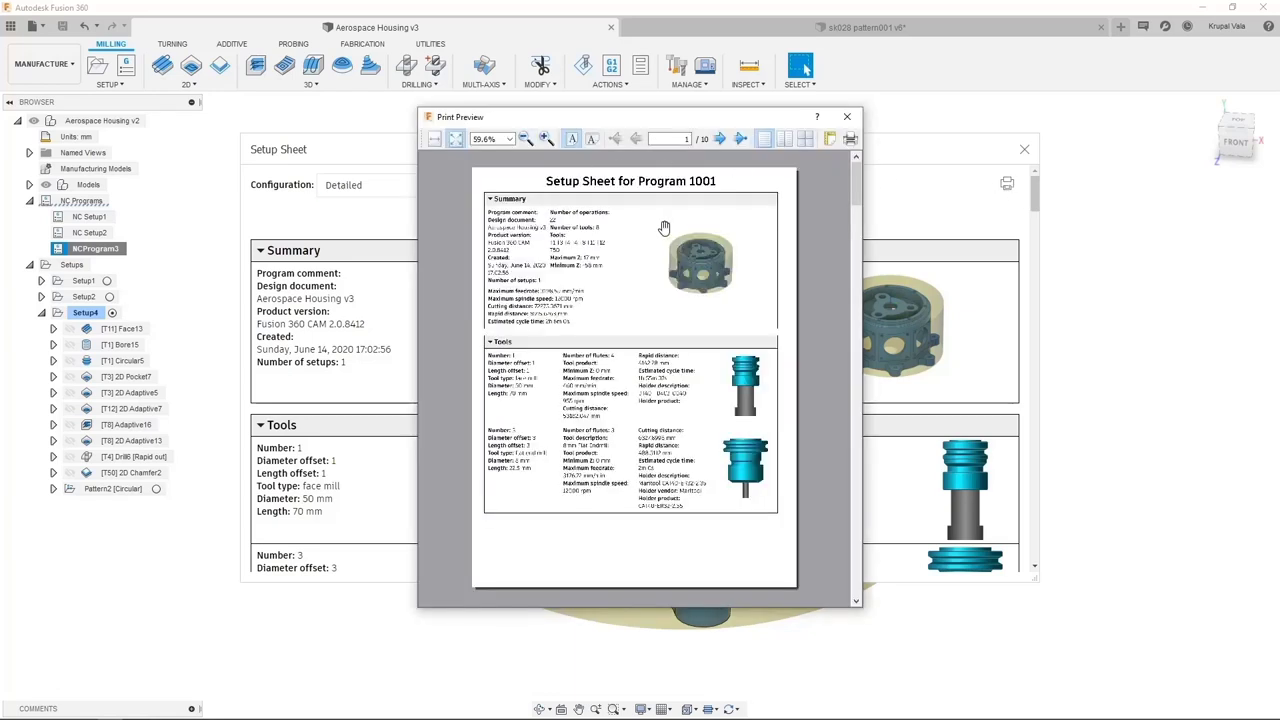
left_click(847, 117)
left_click_drag(1035, 186, 1034, 300)
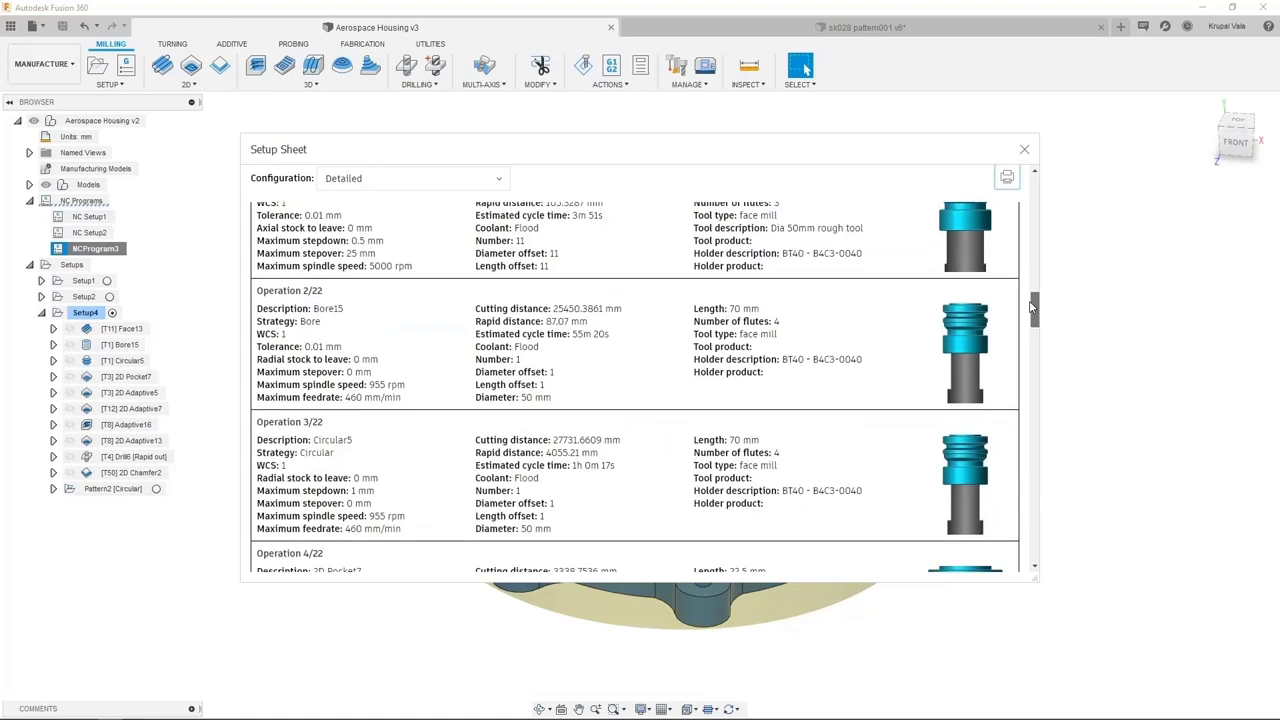
left_click(1024, 150)
left_click(899, 530)
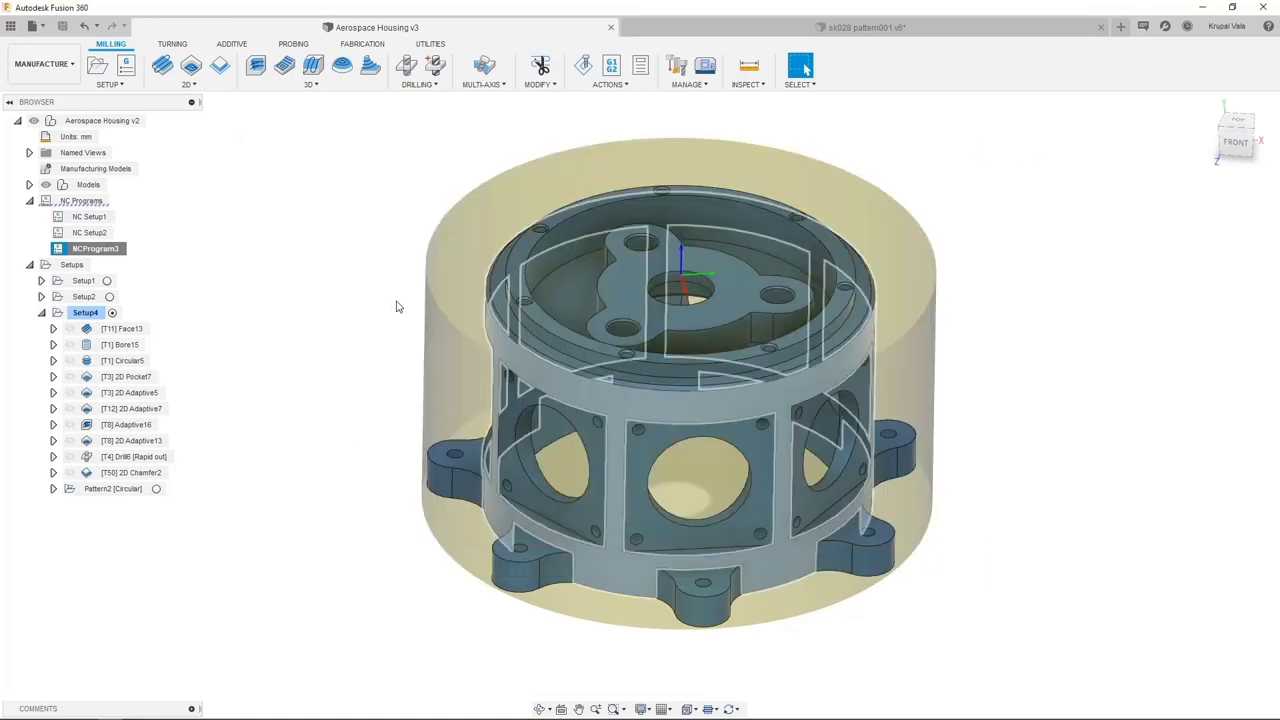
Step: Post process NCProgram3, overwriting the existing 1001.nc file
right_click(122, 254)
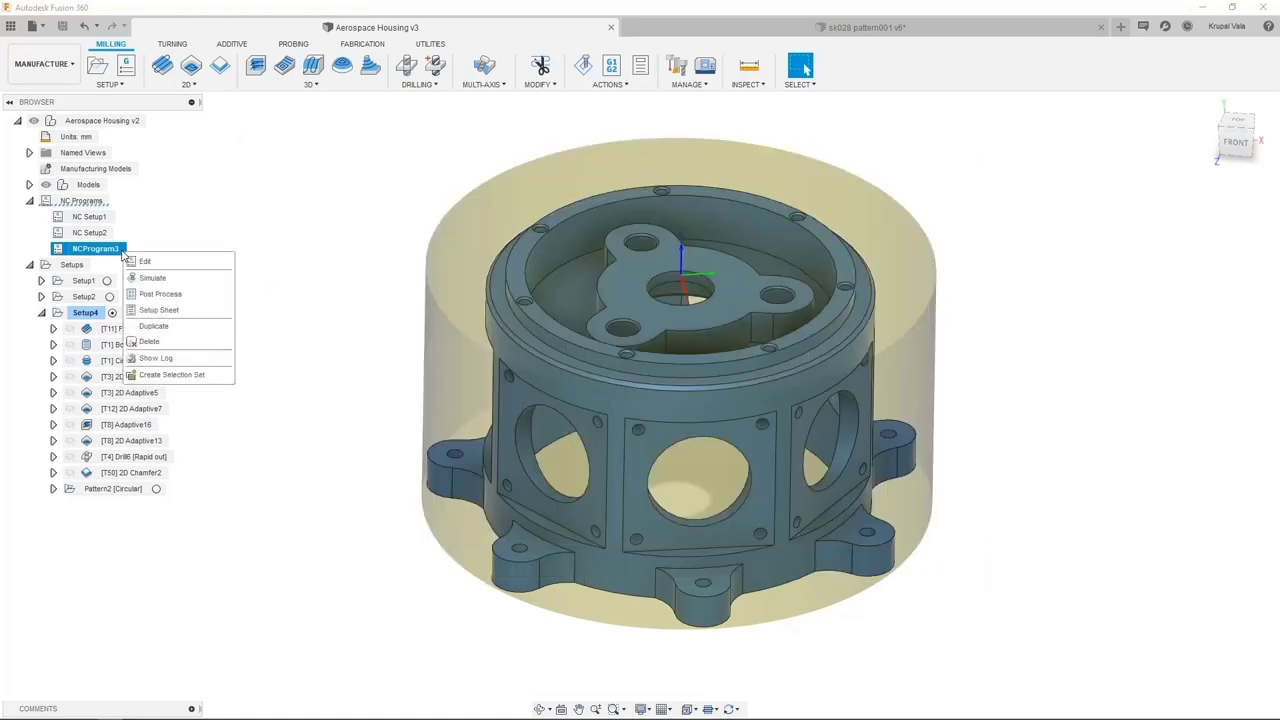
left_click(152, 294)
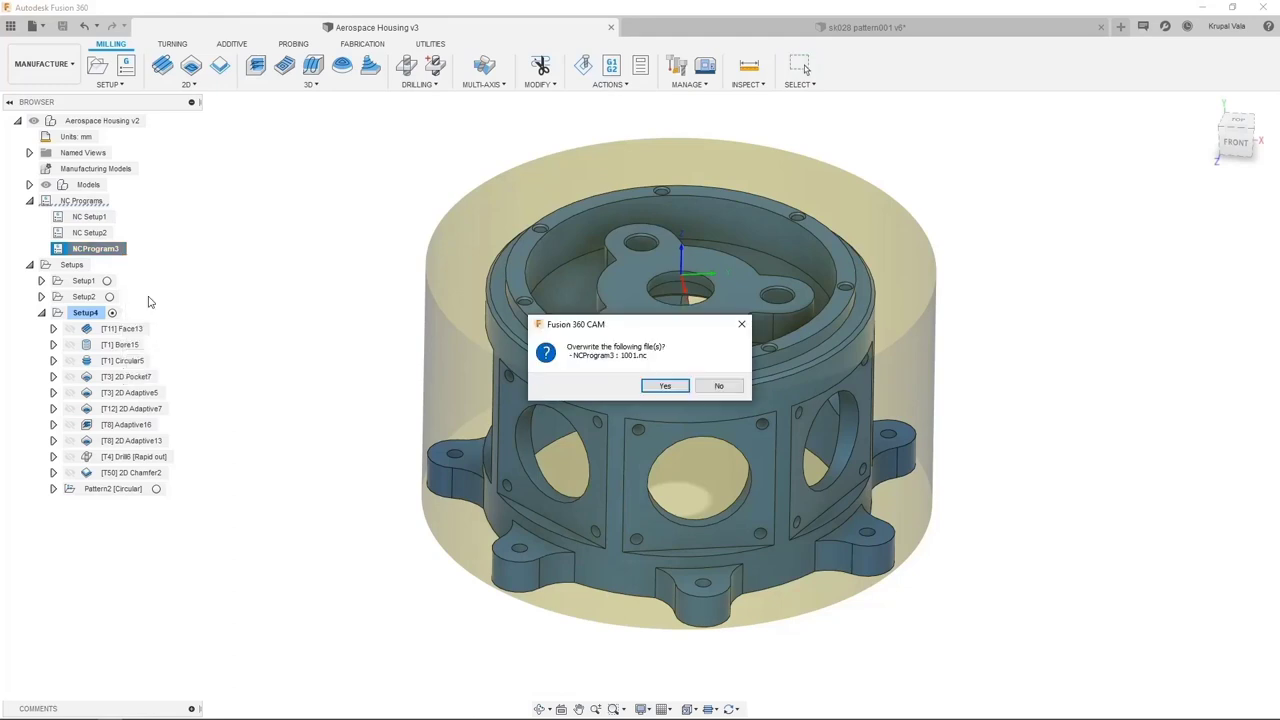
left_click(660, 386)
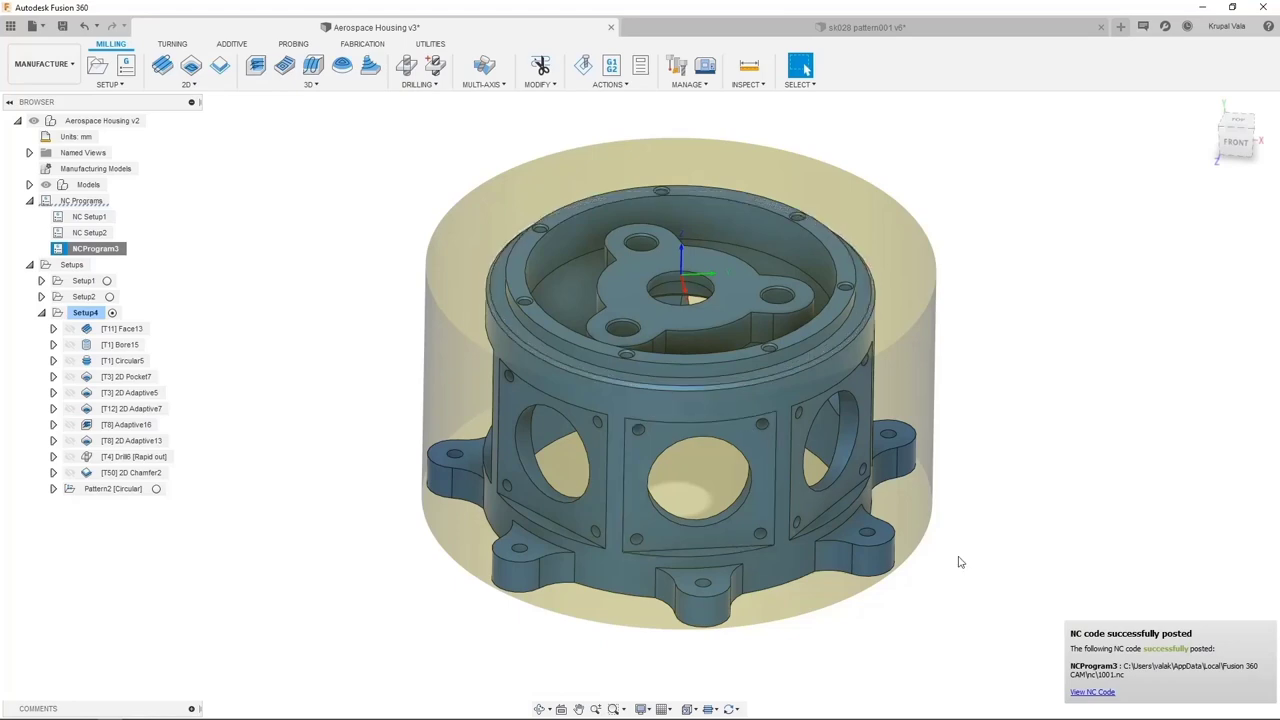
Step: Open the posted 1001.nc code in Visual Studio Code, examine the machine header, parametric feed variables and toolpath blocks, and return to Fusion 360
left_click(1092, 692)
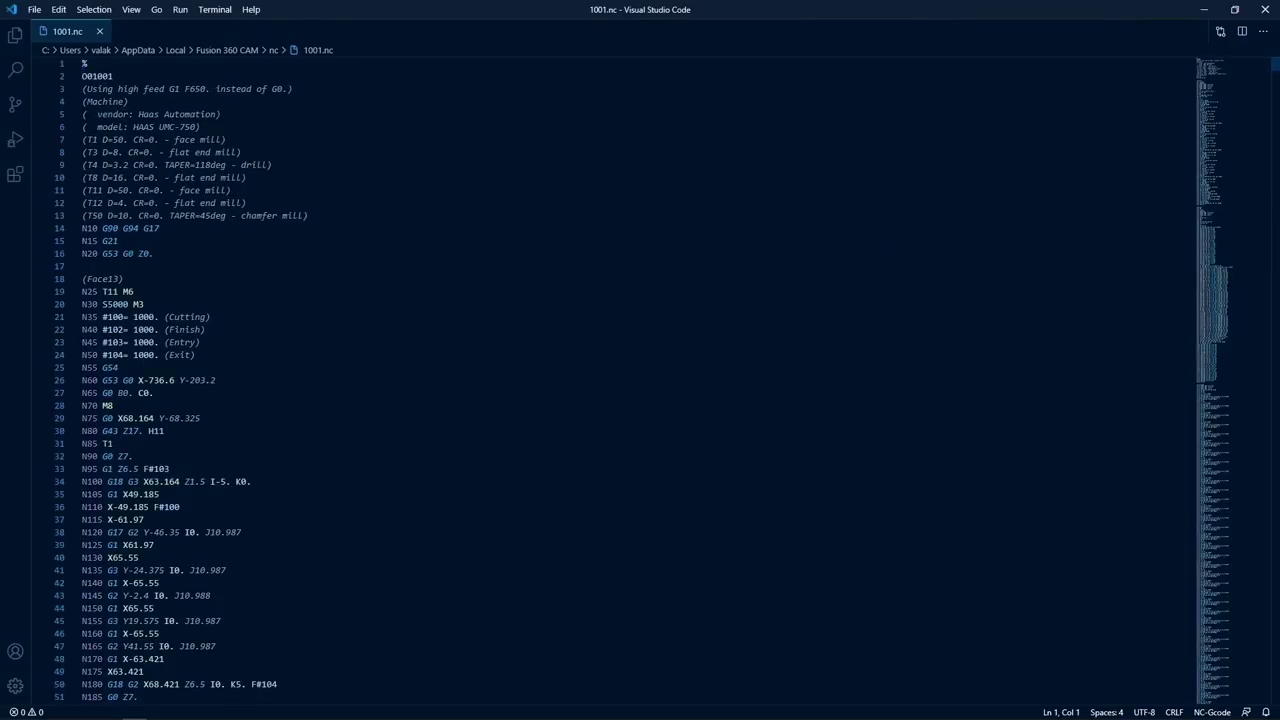
left_click_drag(97, 114, 200, 127)
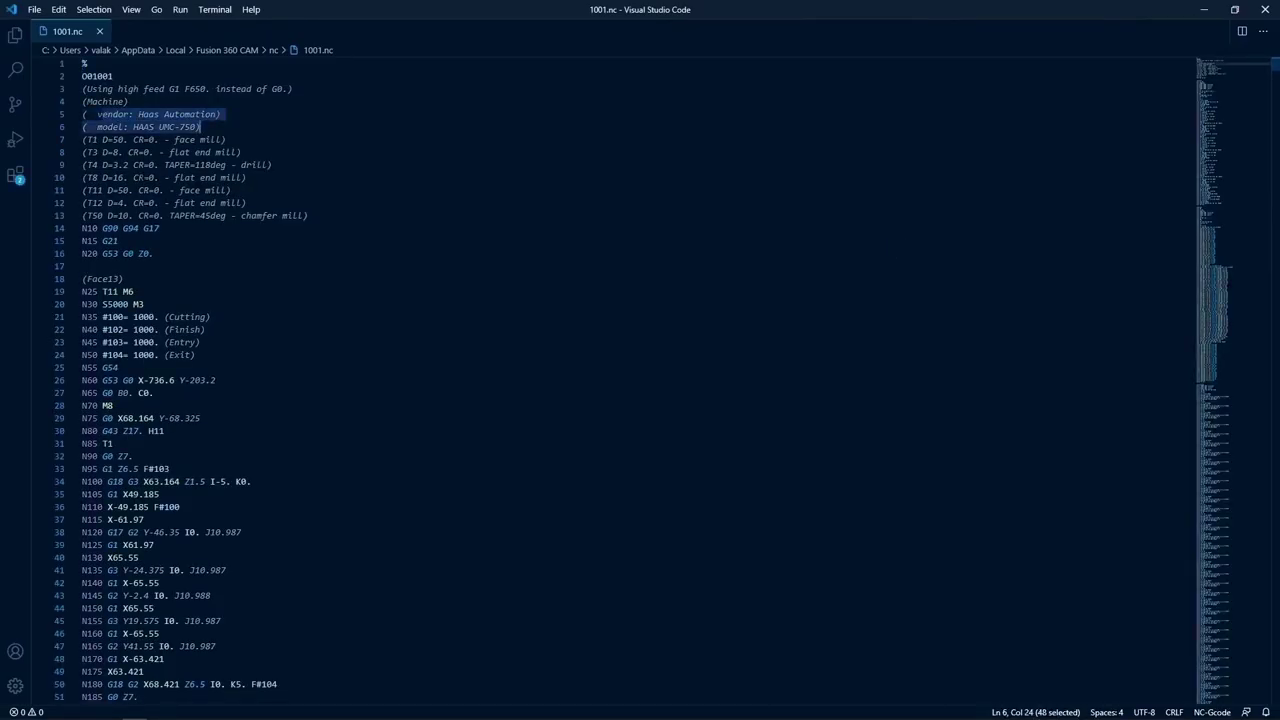
left_click_drag(118, 367, 82, 316)
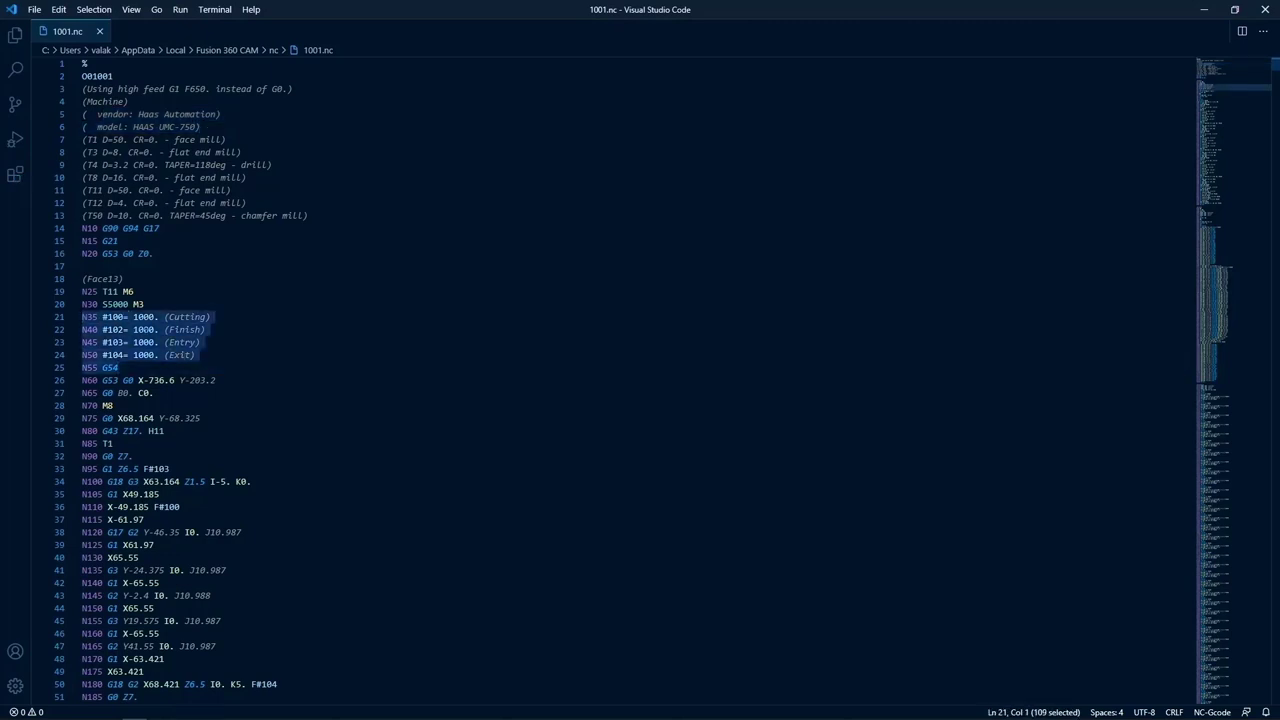
left_click(144, 304)
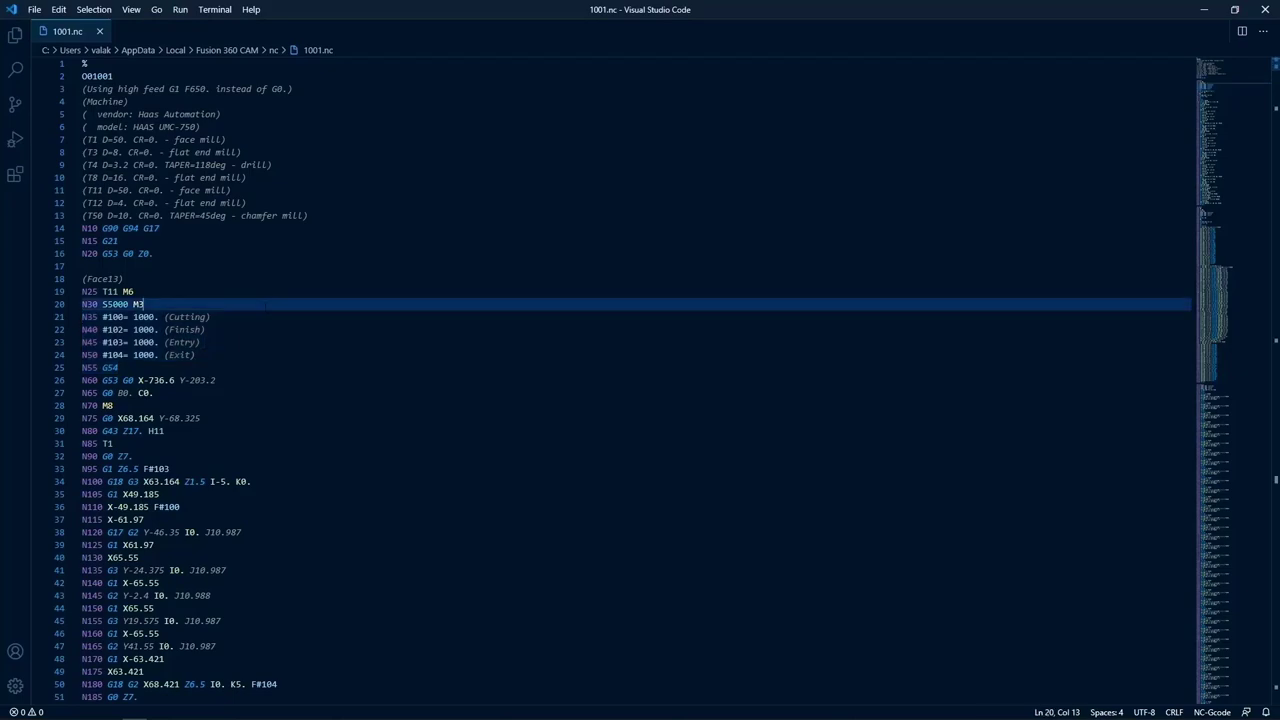
scroll(1236, 300, "down", 3)
left_click(1214, 286)
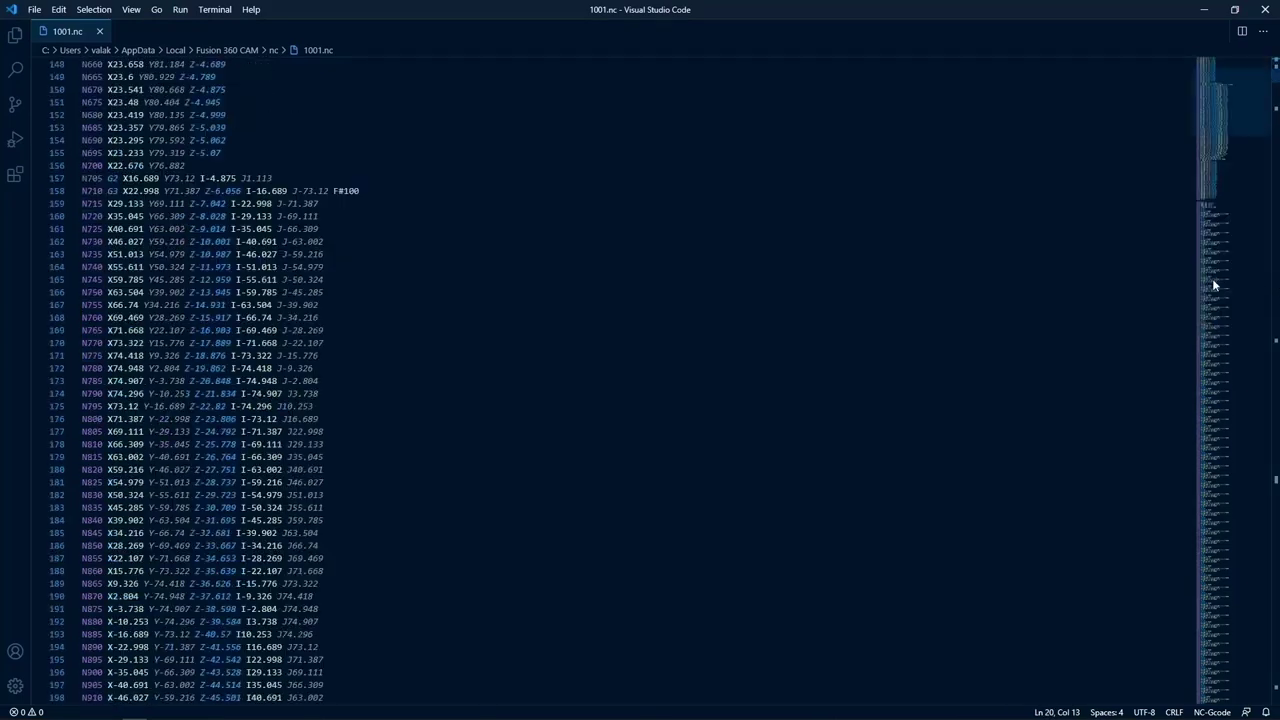
scroll(1203, 177, "down", 4)
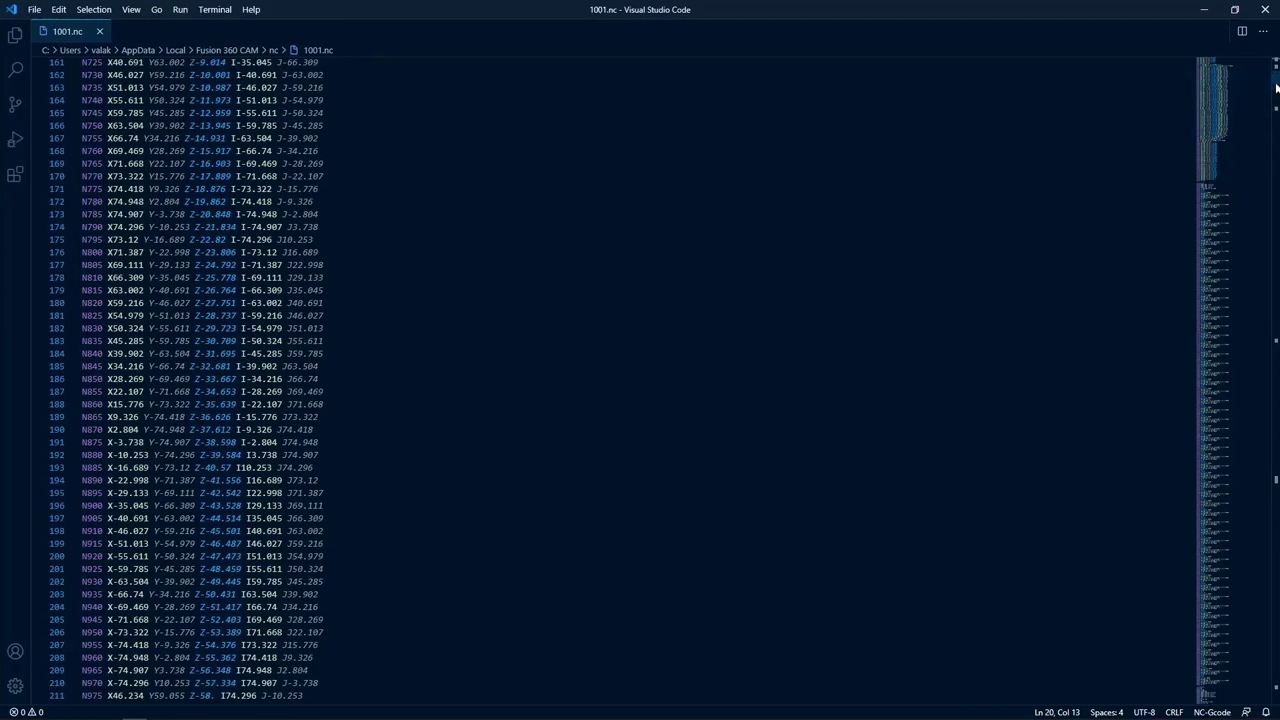
left_click(1276, 132)
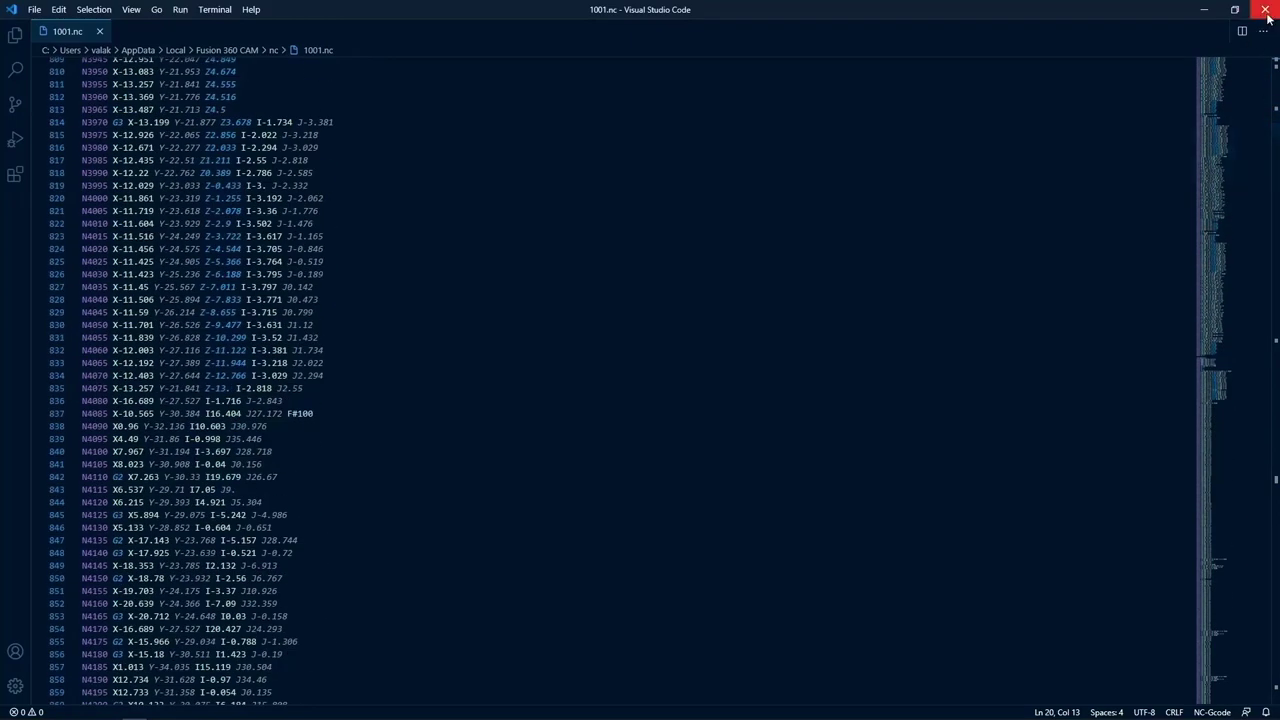
left_click(1265, 12)
left_click(1002, 180)
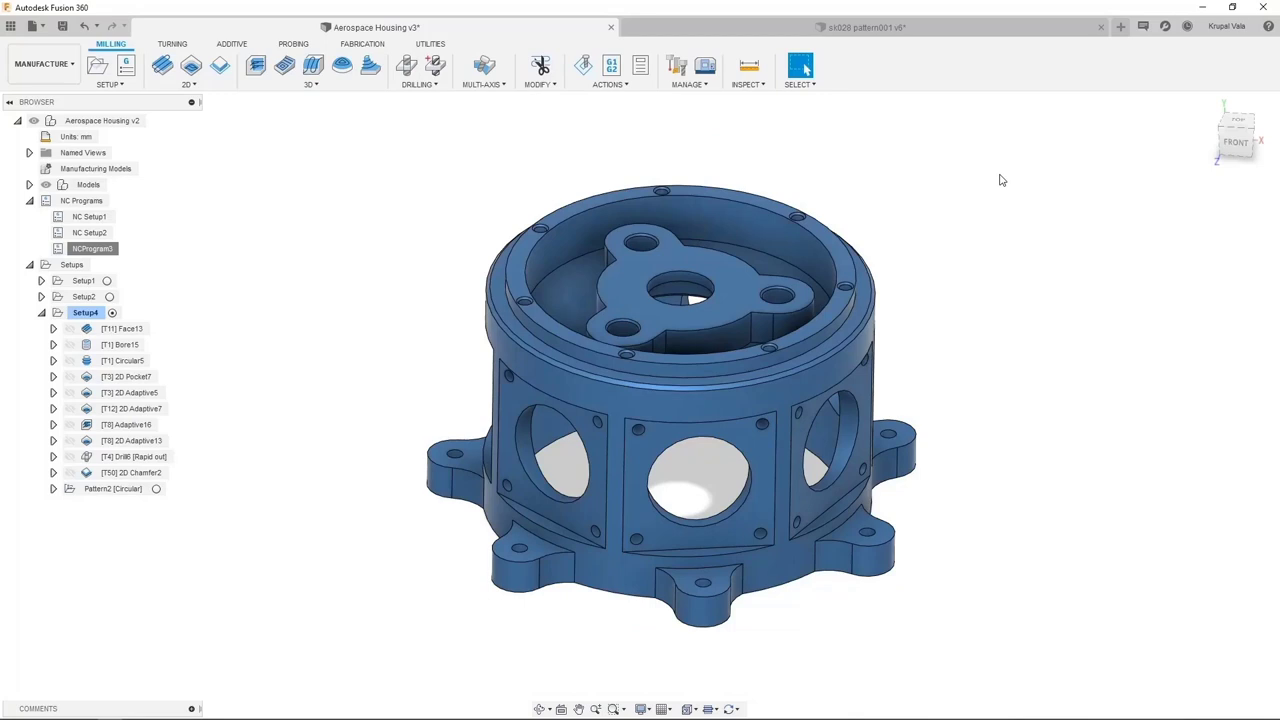
Step: Search Google for "fusion 360 post" in the web browser and open the Post Library for Autodesk Fusion 360
left_click(388, 278)
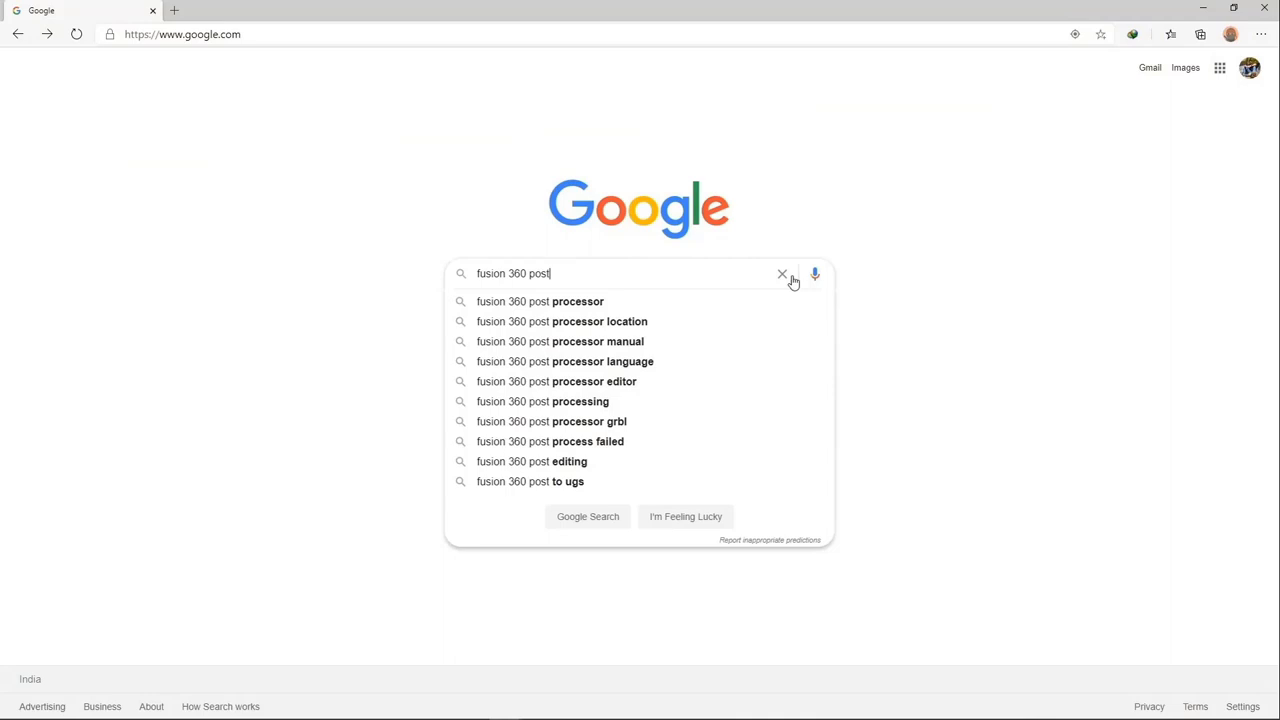
key("Return")
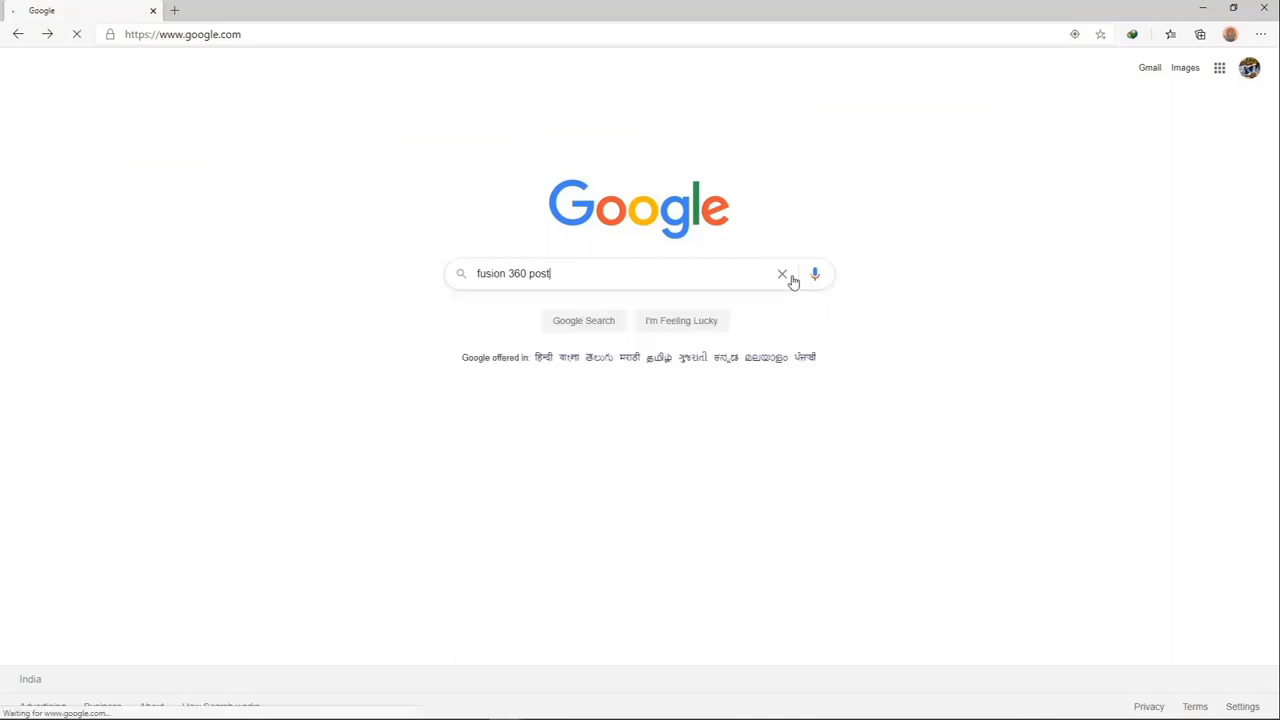
left_click(291, 195)
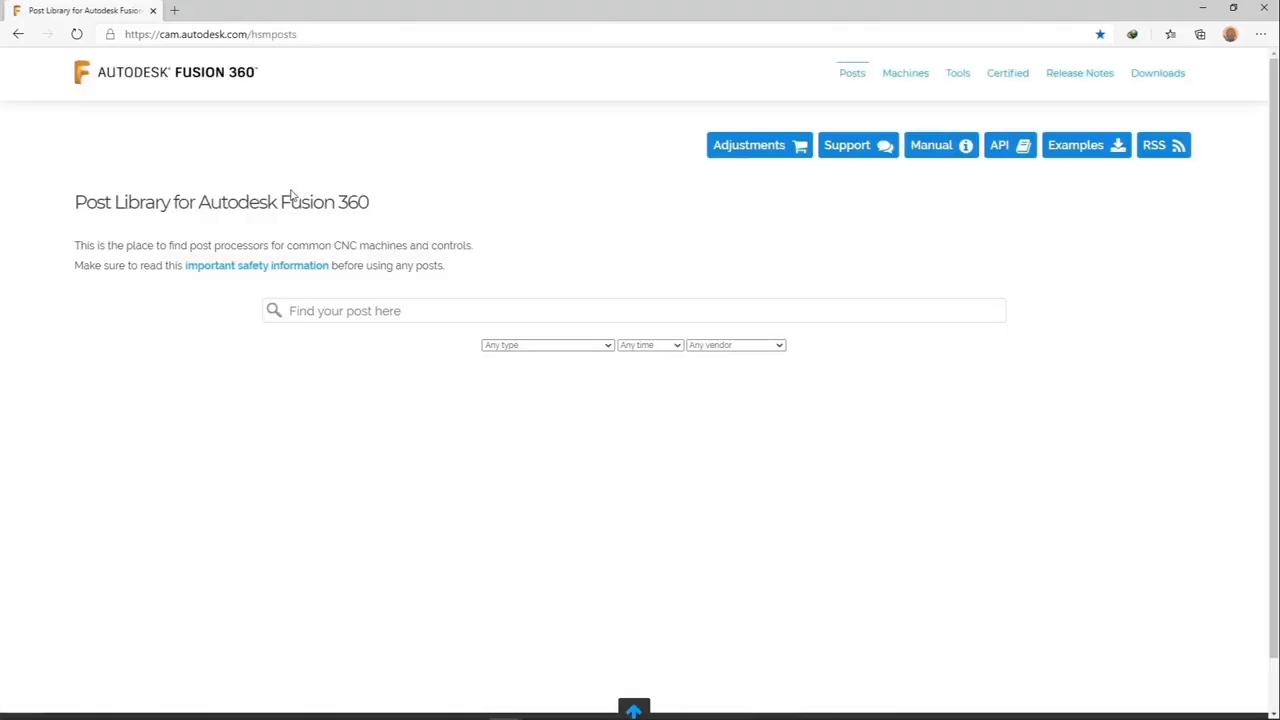
Step: Filter the post library to the Milling type and Haas Automation vendor, and download the HAAS (pre-NGC) post processor
left_click(513, 345)
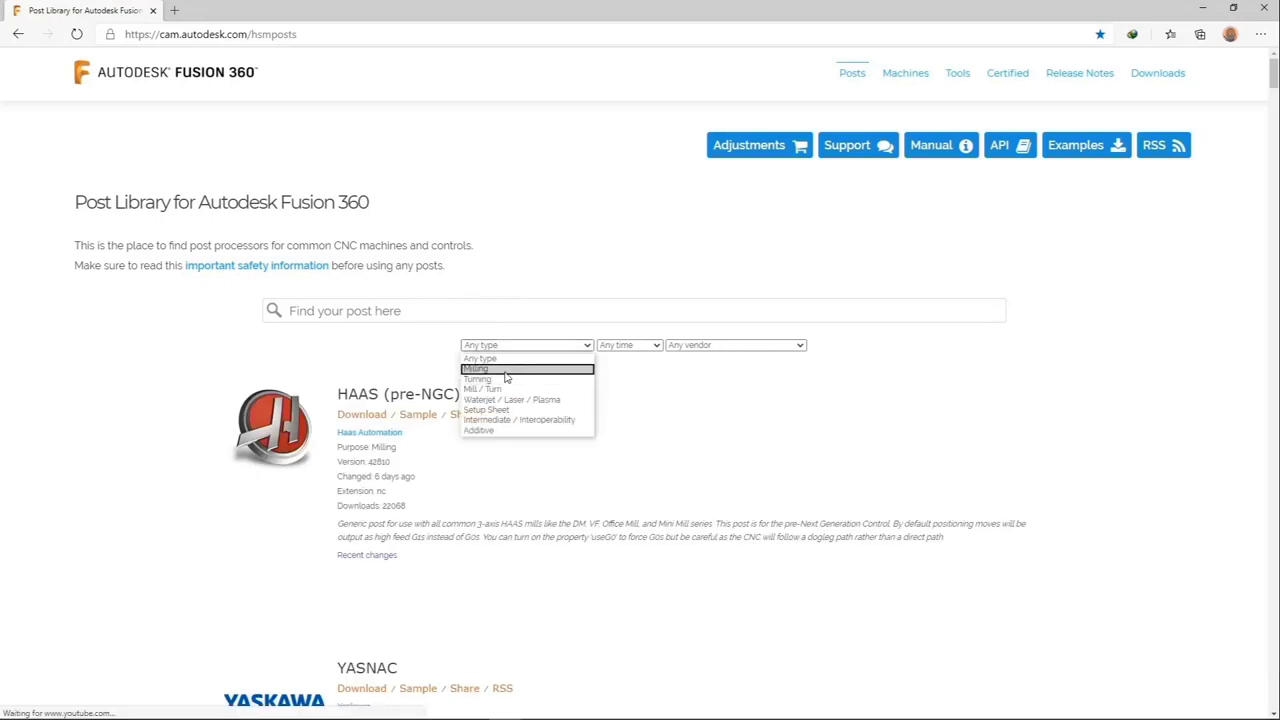
left_click(490, 368)
left_click(723, 346)
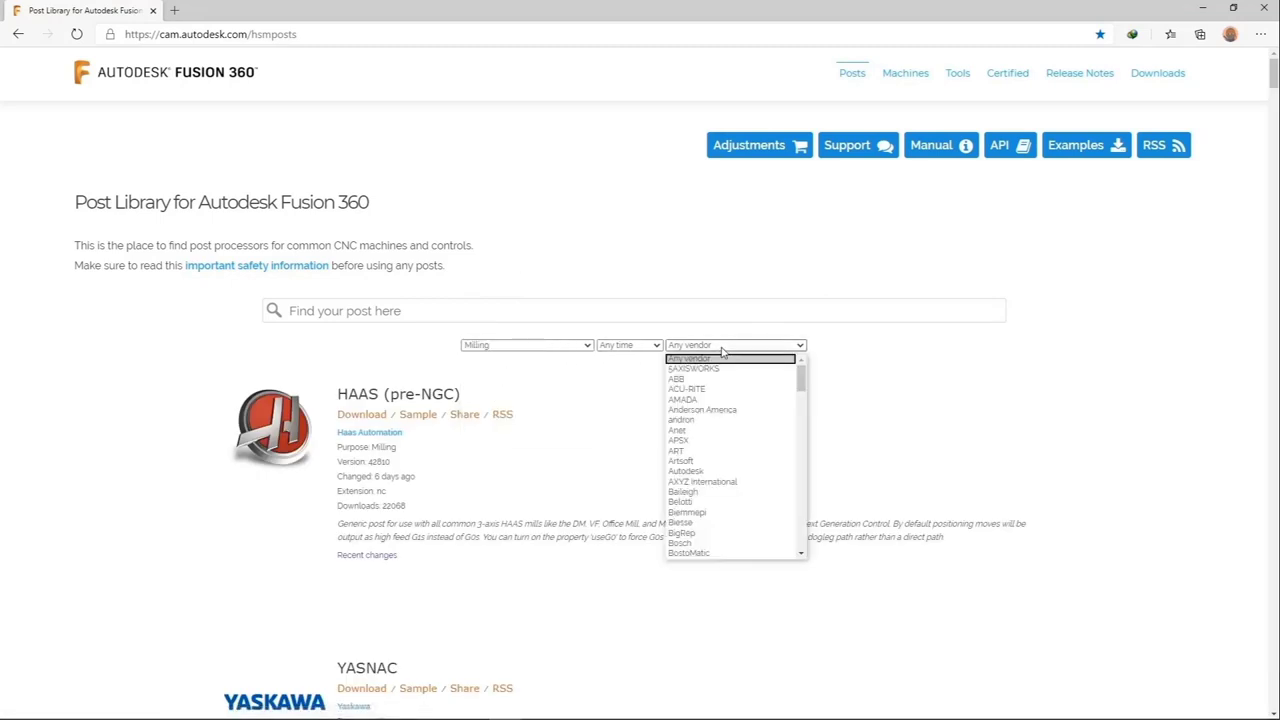
scroll(722, 500, "down", 5)
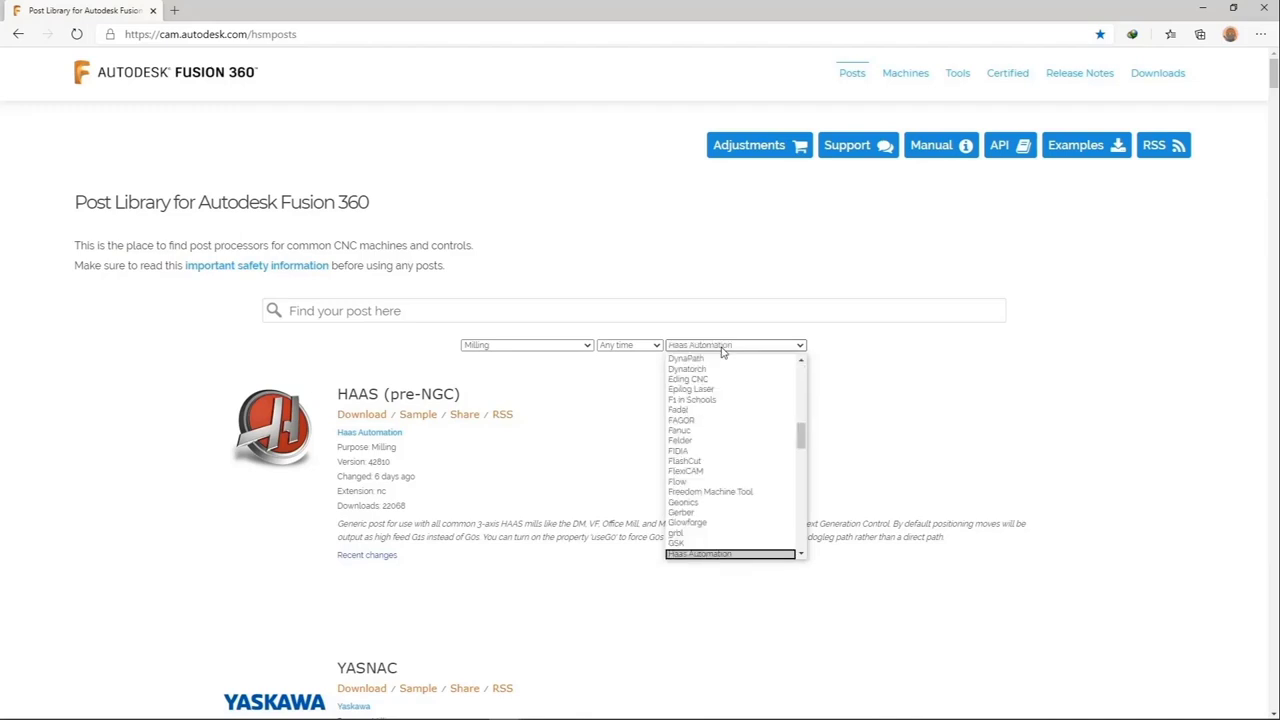
left_click(720, 553)
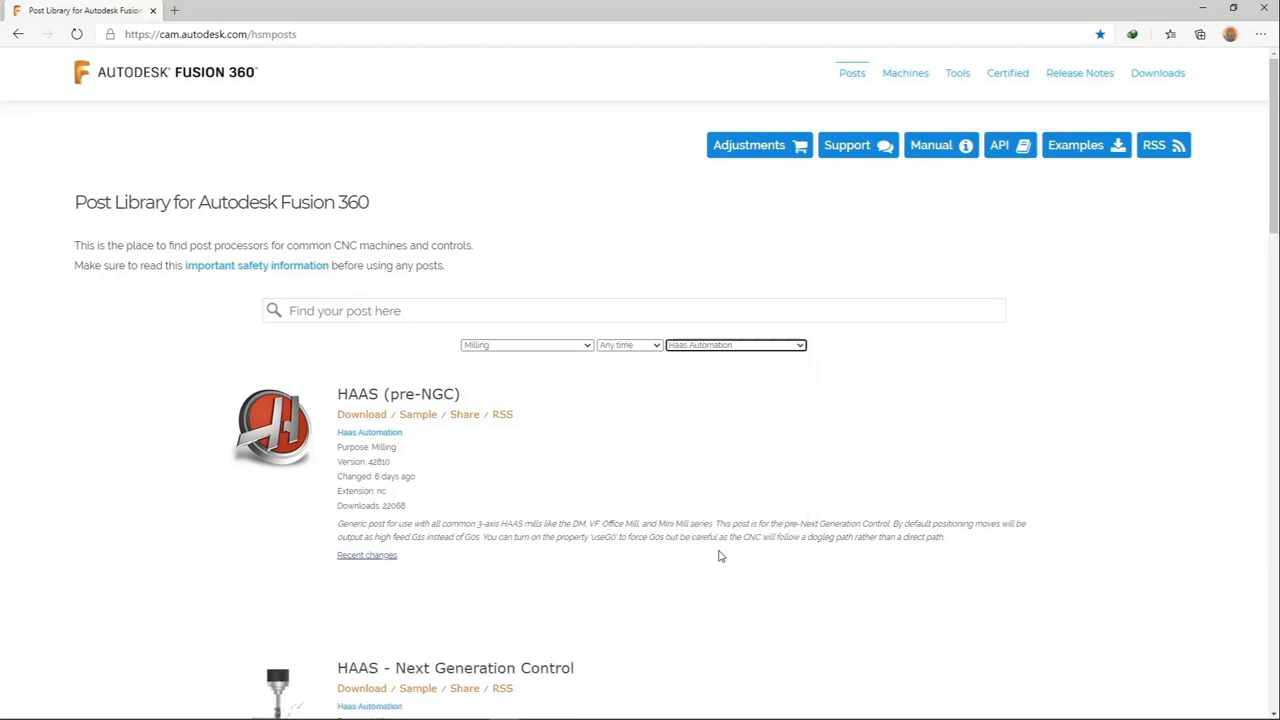
left_click(372, 418)
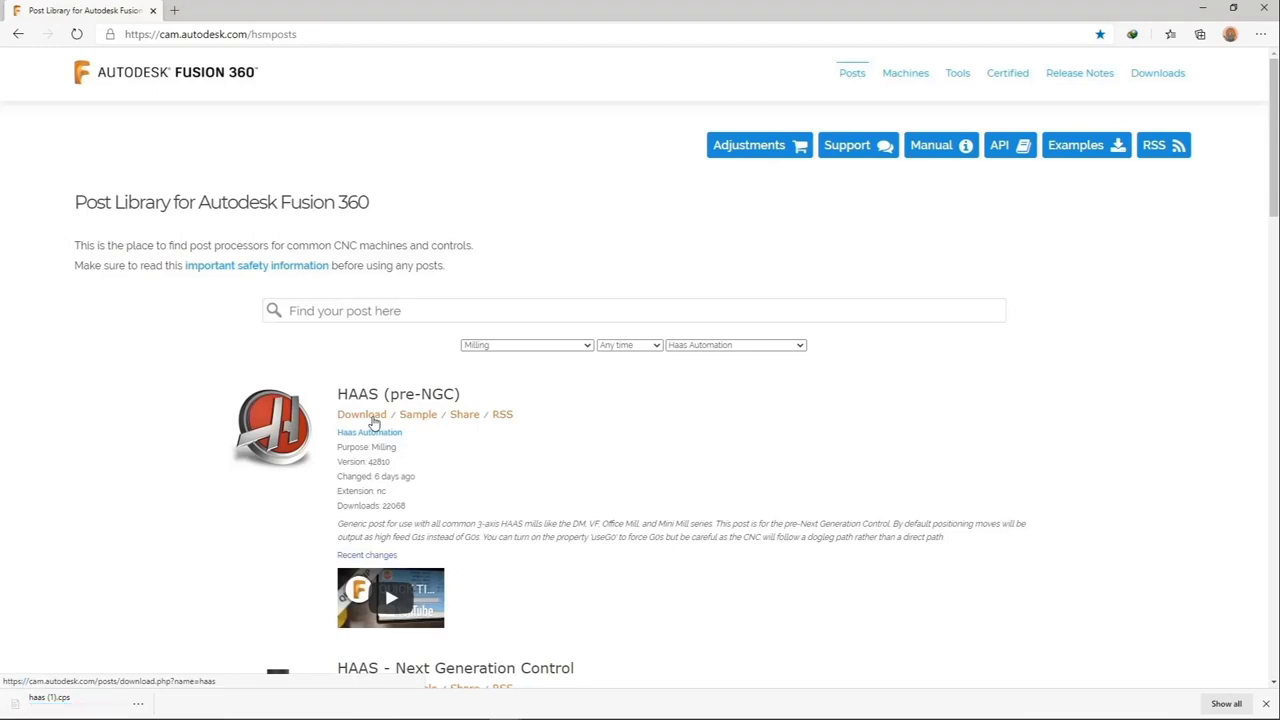
key("alt+Tab")
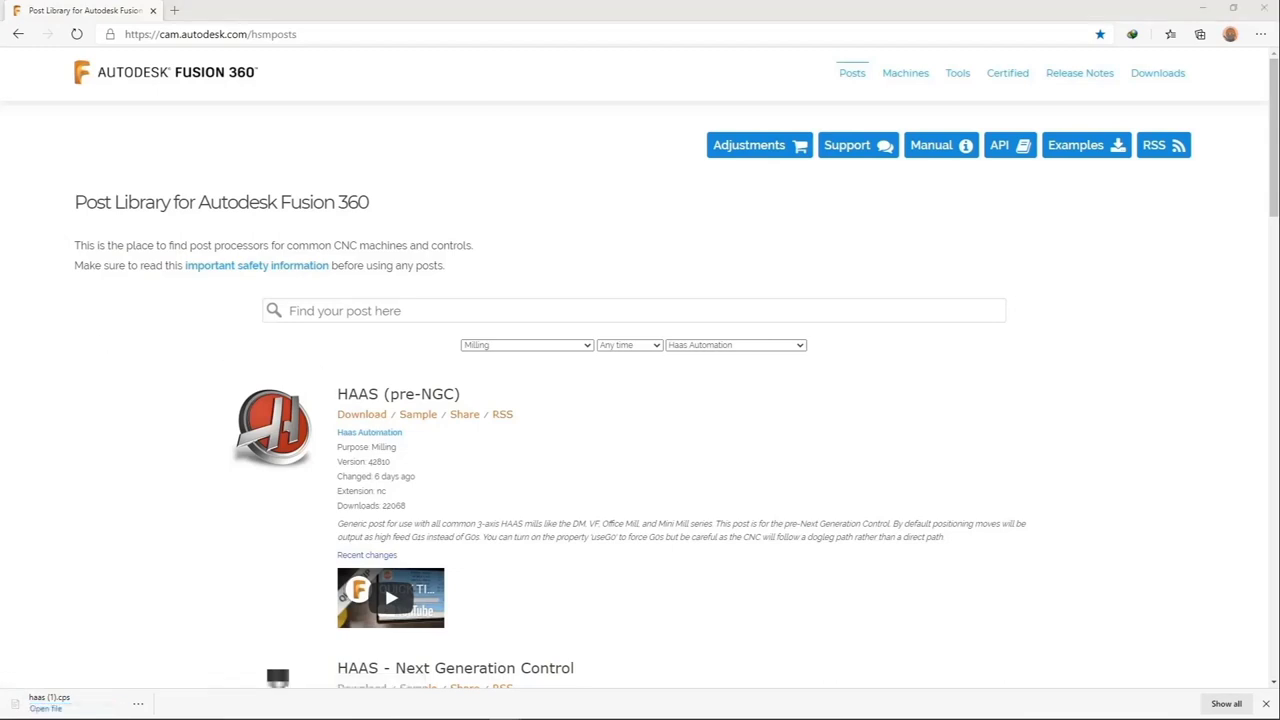